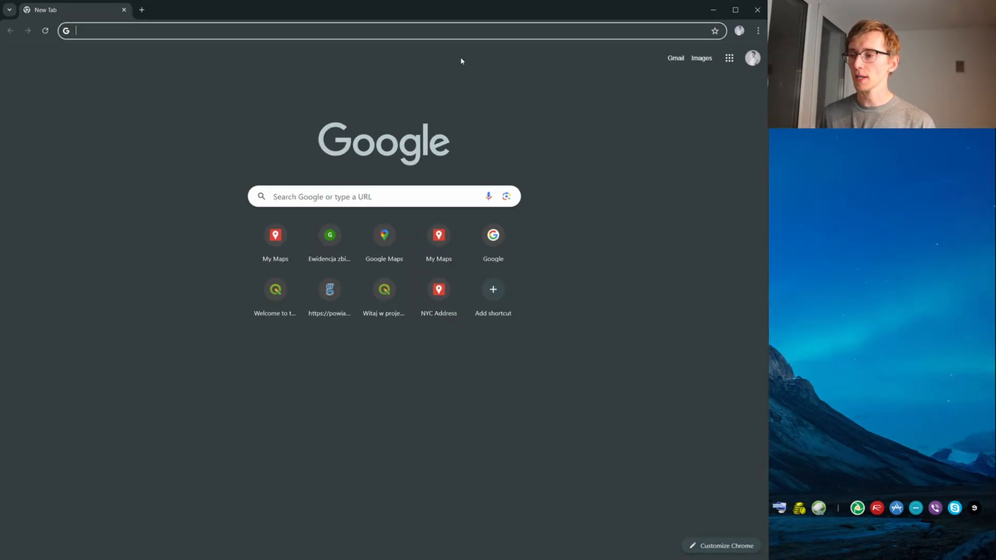
Search the web for "marin ca gis data" and open the Marin County GIS Open Data site
{"action": "type", "text": "marin "}
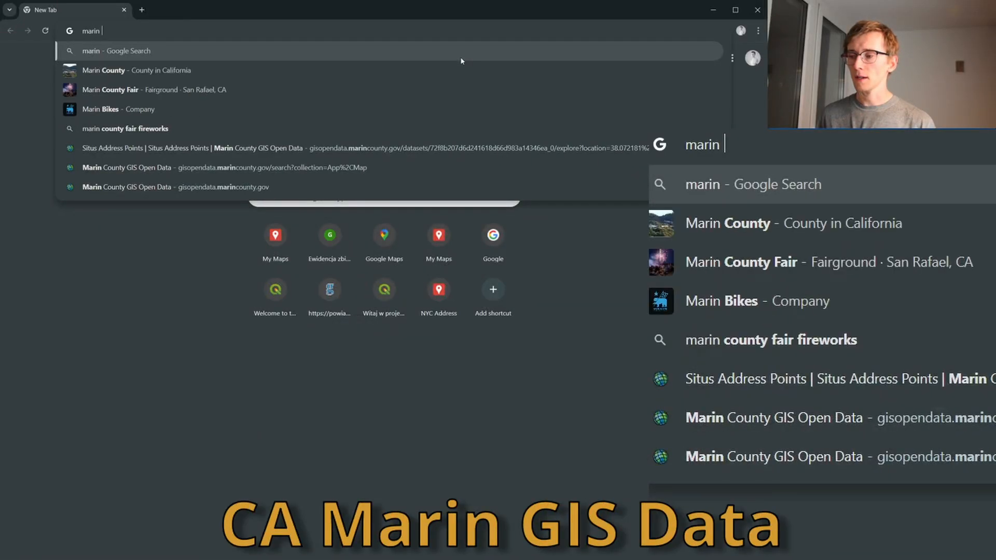
{"action": "type", "text": "ca "}
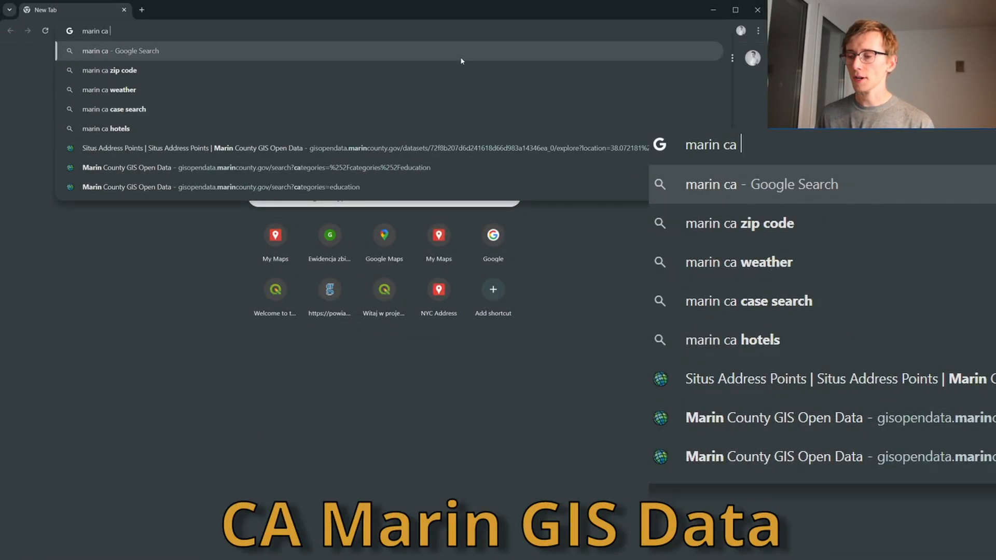
{"action": "type", "text": "gis data"}
{"action": "key", "text": "Return"}
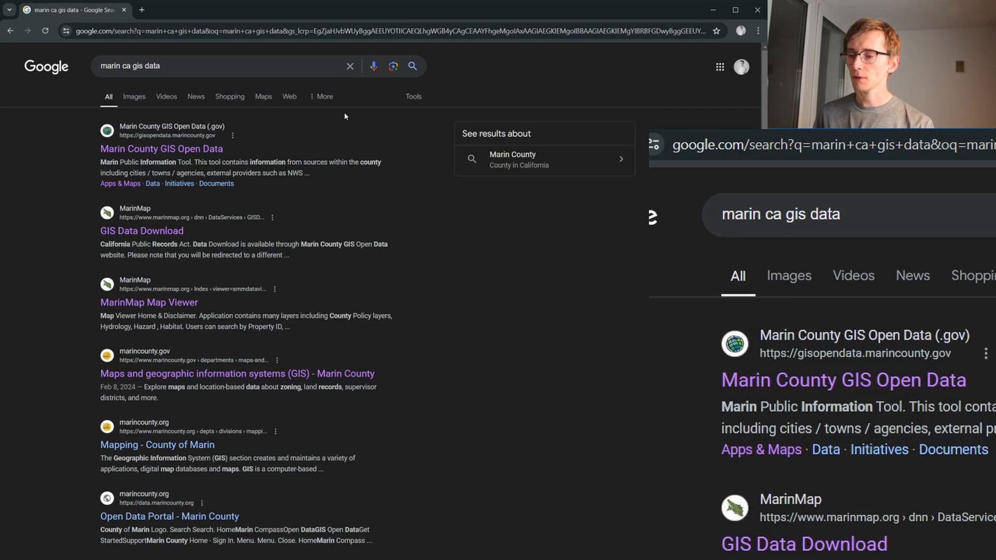
{"action": "right_click", "coordinate": [203, 150]}
{"action": "left_click", "coordinate": [229, 157]}
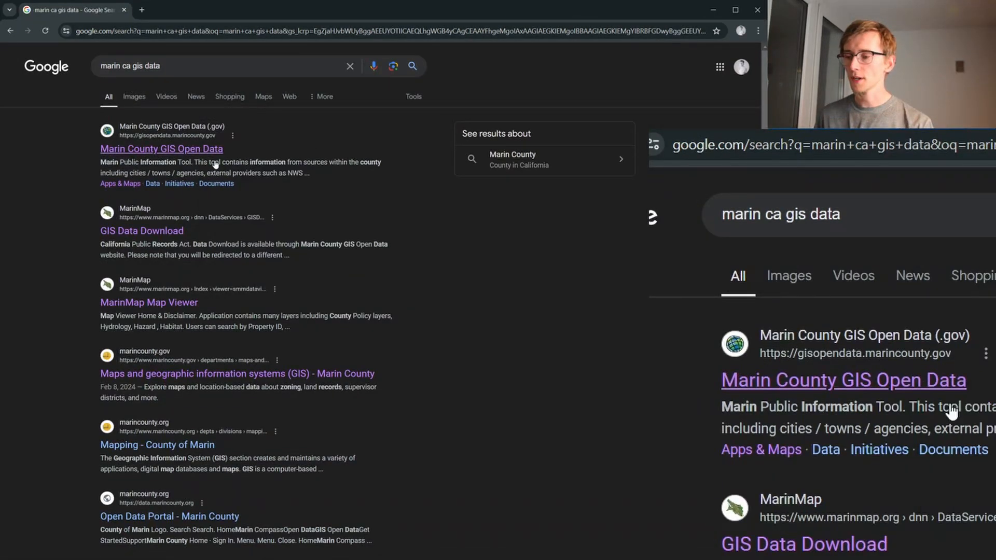
{"action": "right_click", "coordinate": [176, 232]}
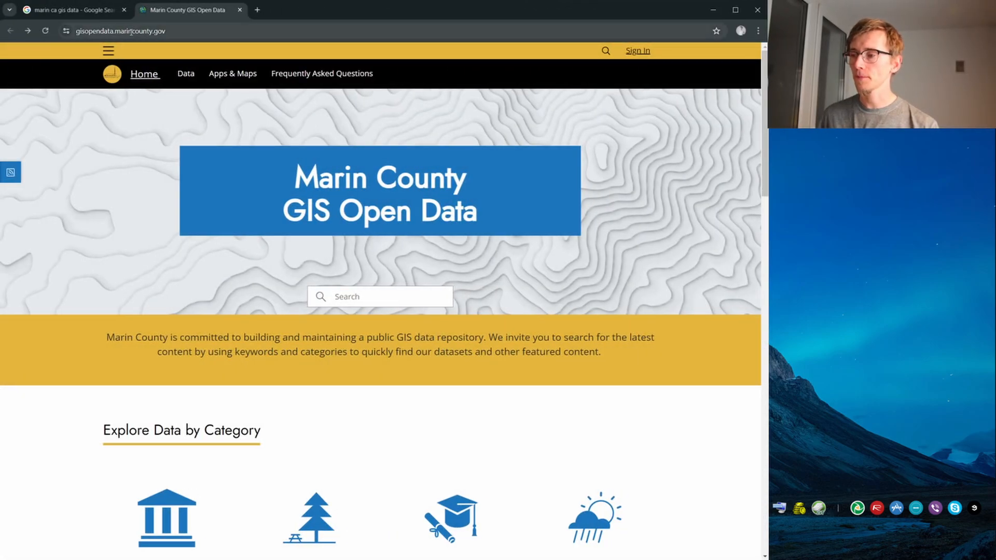
Review the data categories and the Foundational Data datasets on the Marin County GIS Open Data home page
{"action": "scroll", "coordinate": [330, 117], "scroll_direction": "down", "scroll_amount": 3}
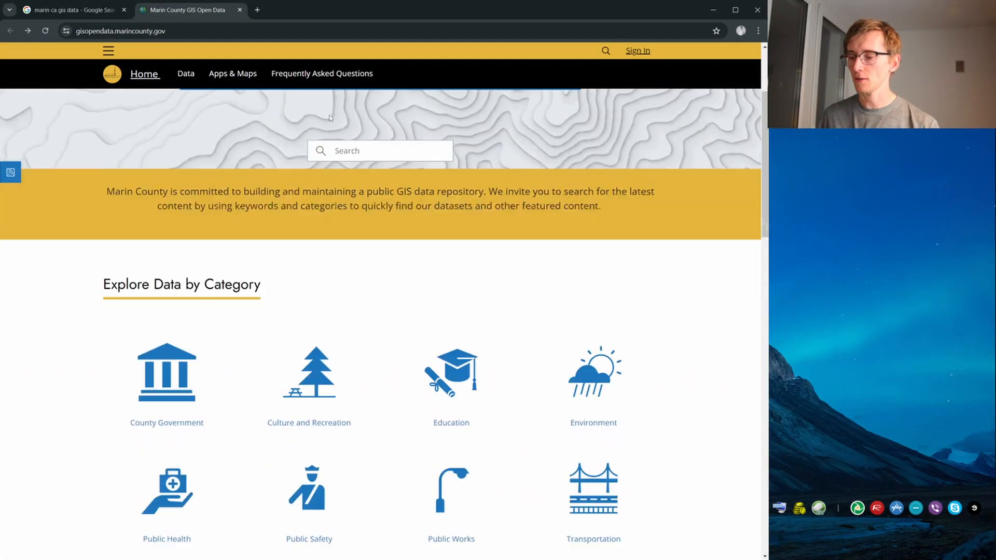
{"action": "scroll", "coordinate": [355, 124], "scroll_direction": "down", "scroll_amount": 9}
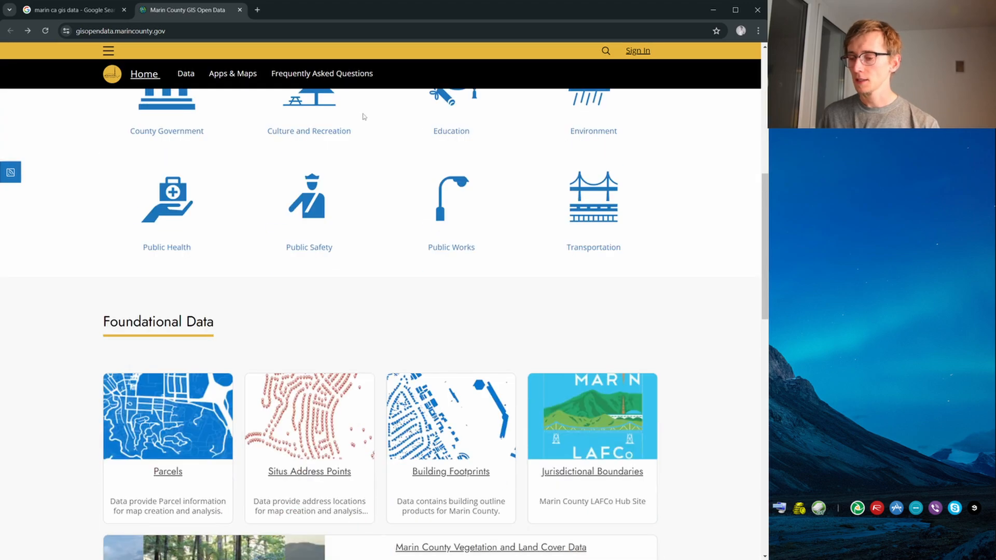
{"action": "scroll", "coordinate": [317, 125], "scroll_direction": "up", "scroll_amount": 5}
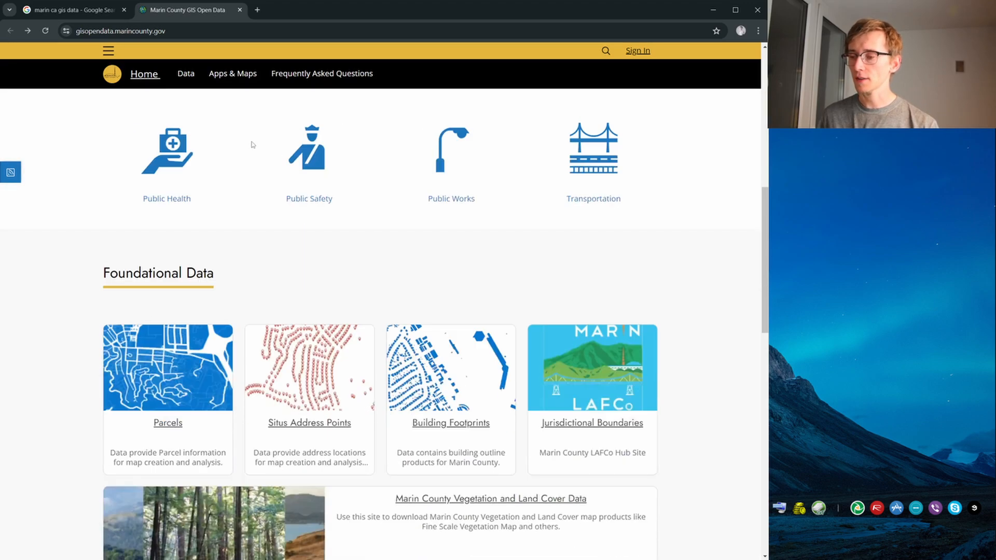
{"action": "scroll", "coordinate": [418, 211], "scroll_direction": "down", "scroll_amount": 3}
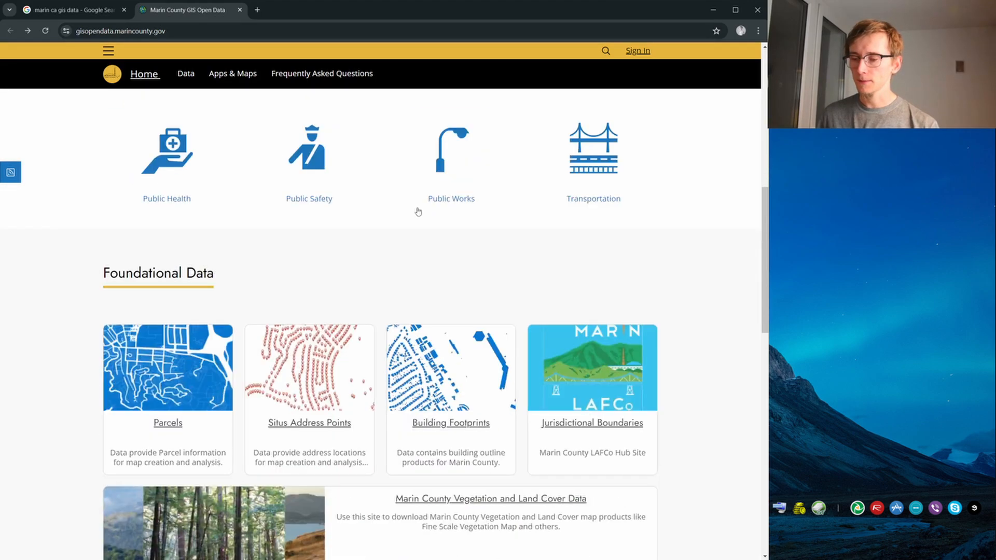
{"action": "scroll", "coordinate": [373, 221], "scroll_direction": "down", "scroll_amount": 3}
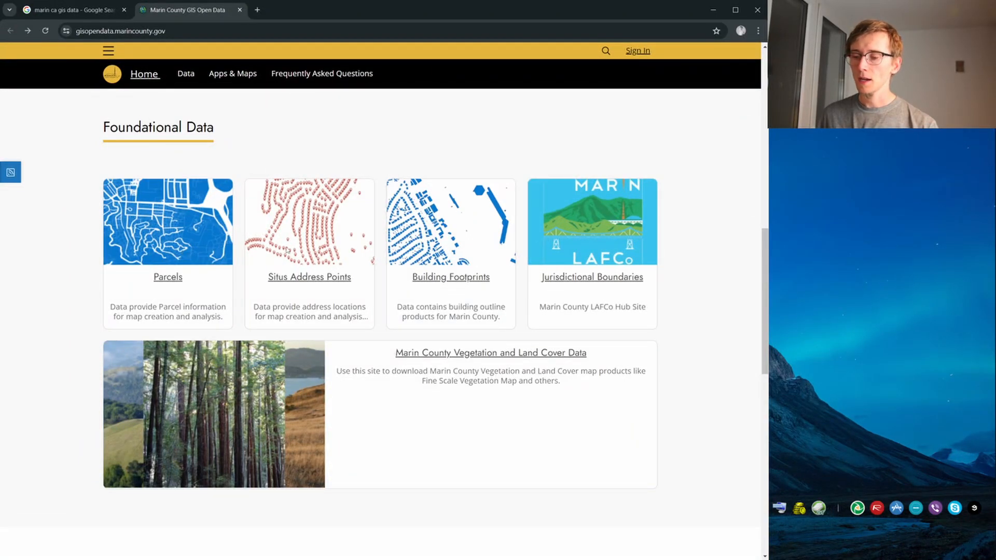
{"action": "scroll", "coordinate": [415, 226], "scroll_direction": "down", "scroll_amount": 6}
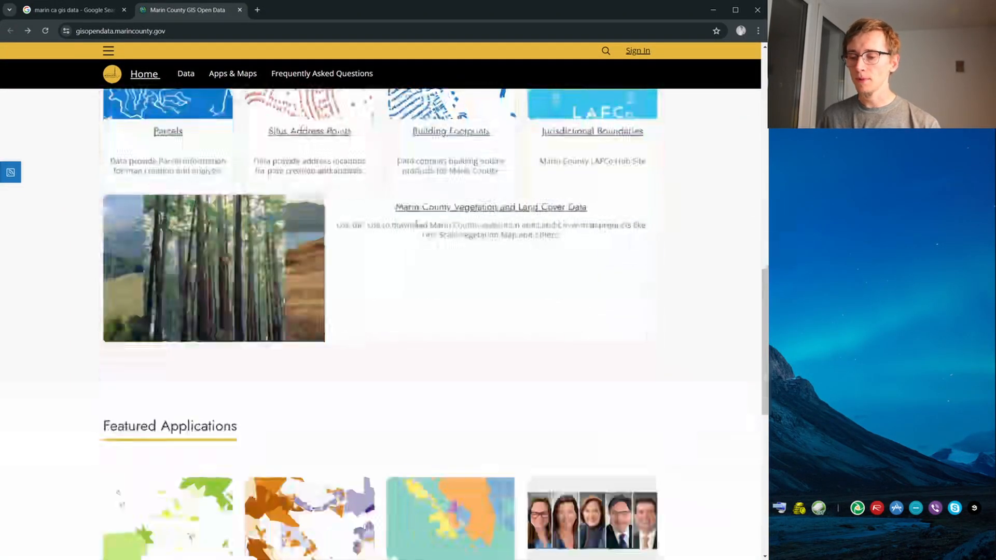
{"action": "scroll", "coordinate": [462, 371], "scroll_direction": "up", "scroll_amount": 6}
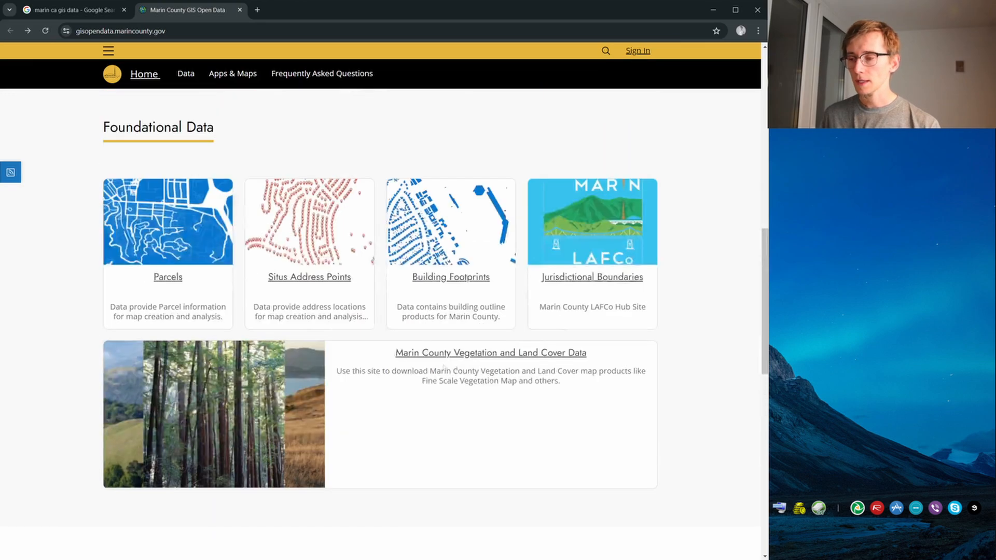
Open the Parcels dataset's download options, locate the File Geodatabase format, and return to the Foundational Data section of the home page
{"action": "left_click", "coordinate": [169, 278]}
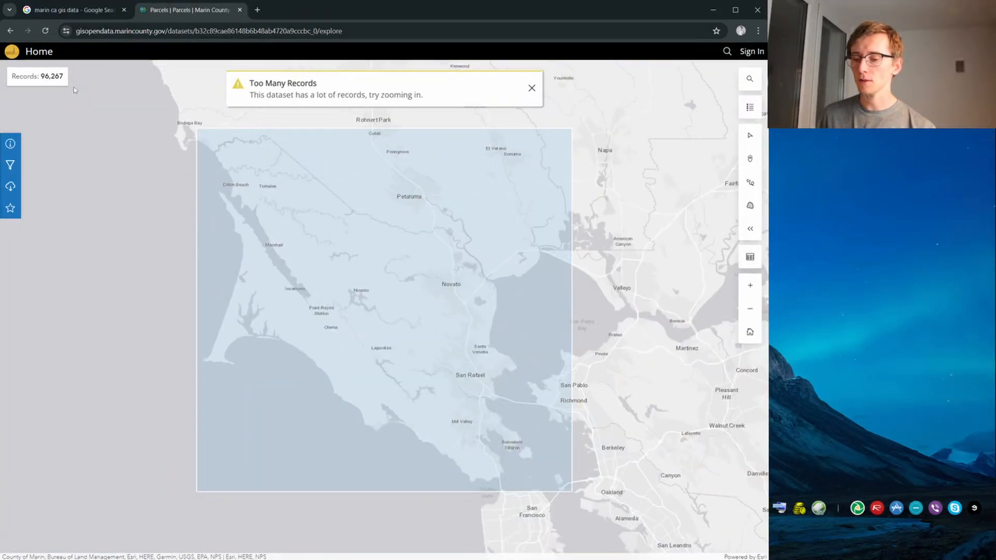
{"action": "left_click", "coordinate": [11, 191]}
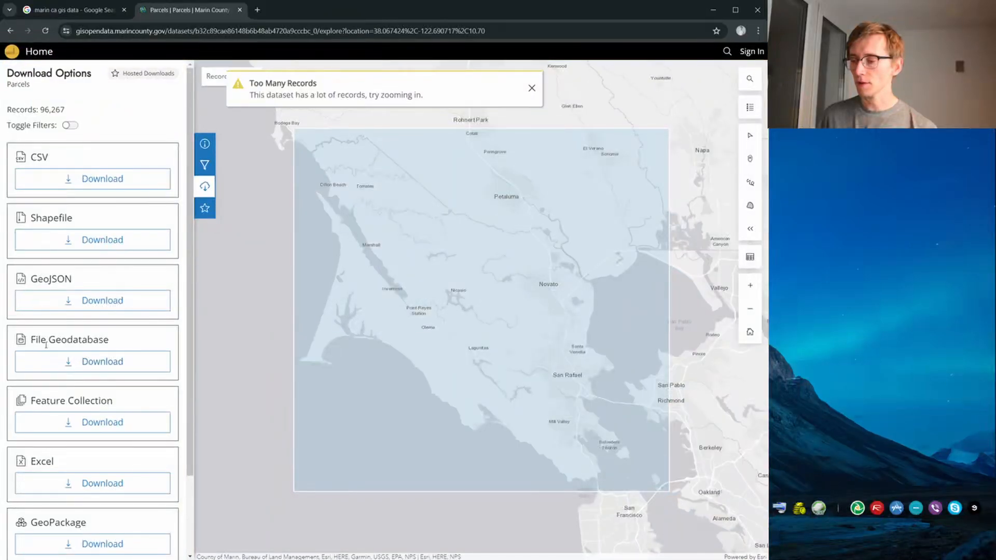
{"action": "left_click_drag", "start_coordinate": [41, 339], "coordinate": [101, 366]}
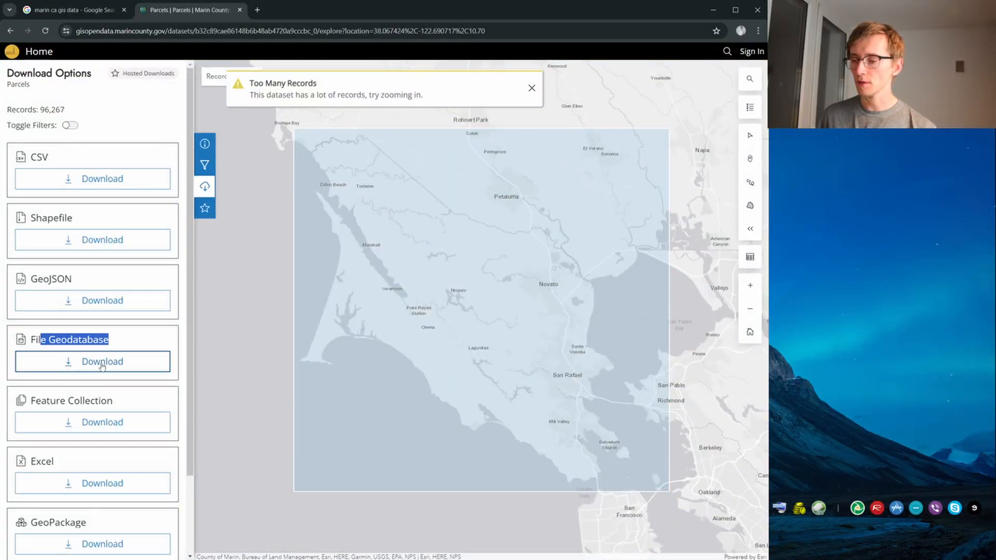
{"action": "left_click", "coordinate": [10, 30]}
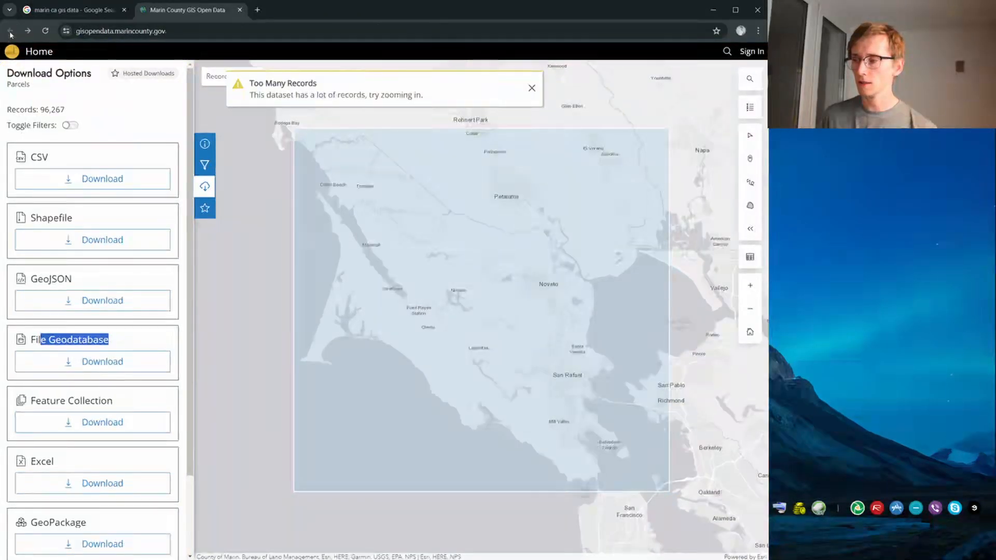
{"action": "scroll", "coordinate": [241, 222], "scroll_direction": "down", "scroll_amount": 7}
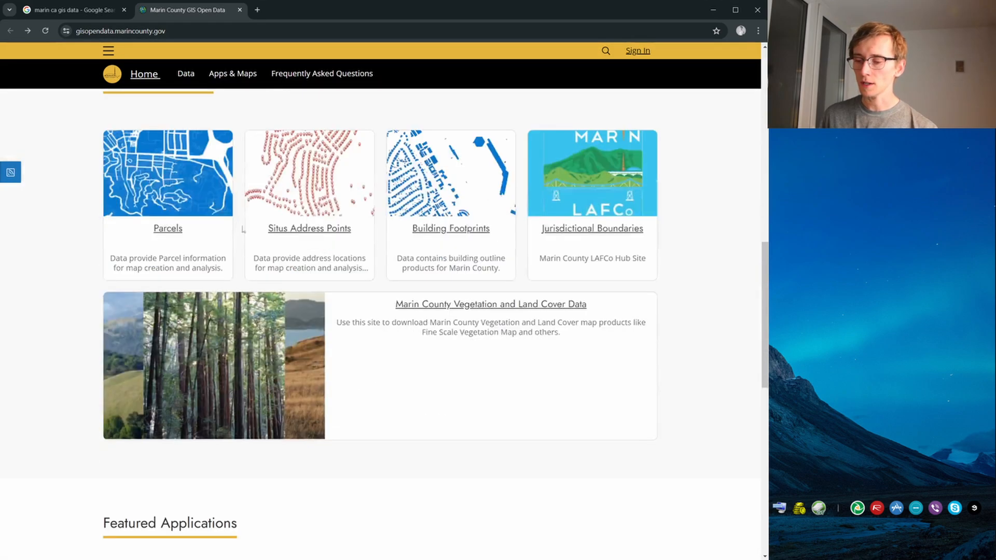
{"action": "scroll", "coordinate": [398, 391], "scroll_direction": "down", "scroll_amount": 4}
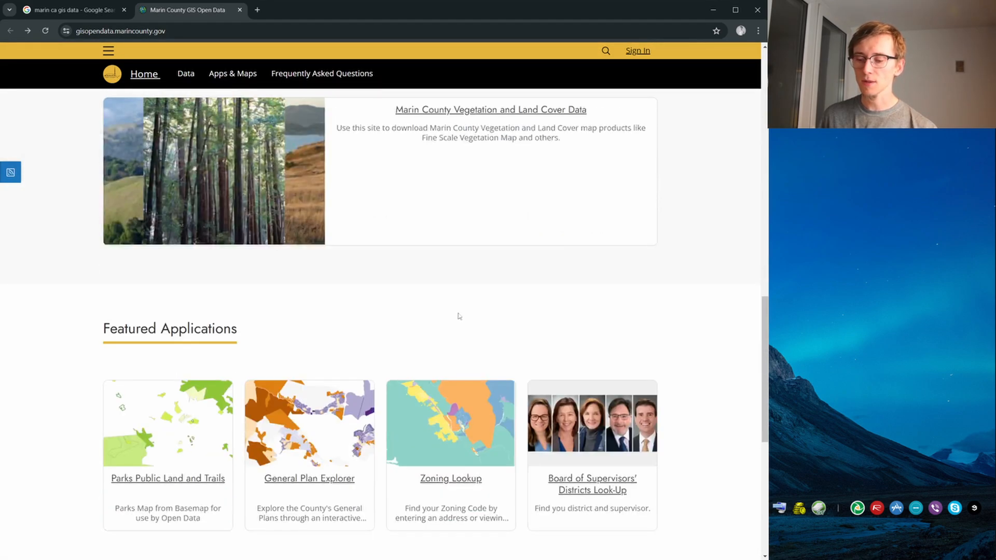
{"action": "scroll", "coordinate": [460, 315], "scroll_direction": "up", "scroll_amount": 5}
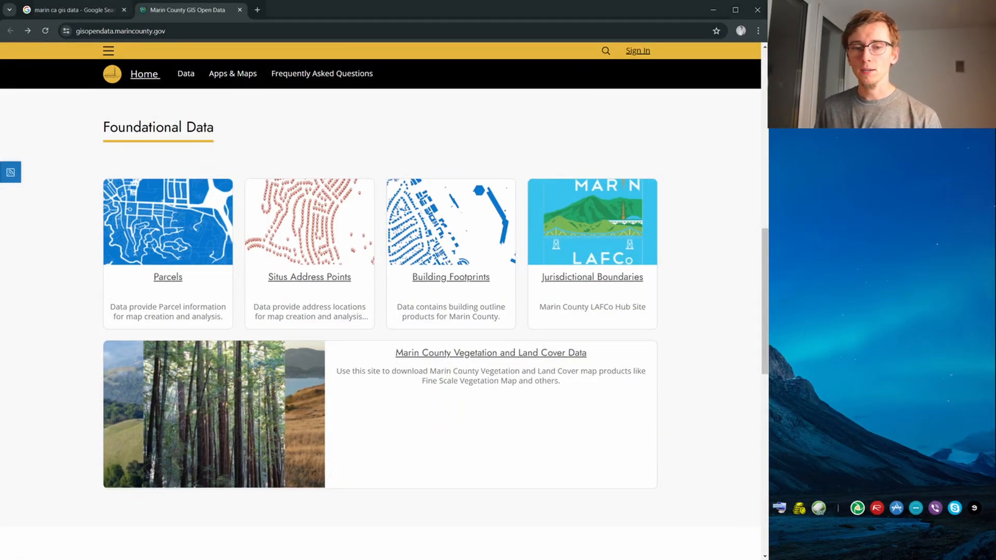
Switch to File Explorer and extract all five zip archives in the DATASET folder into separate folders with 7-Zip
{"action": "key", "text": "alt+Tab"}
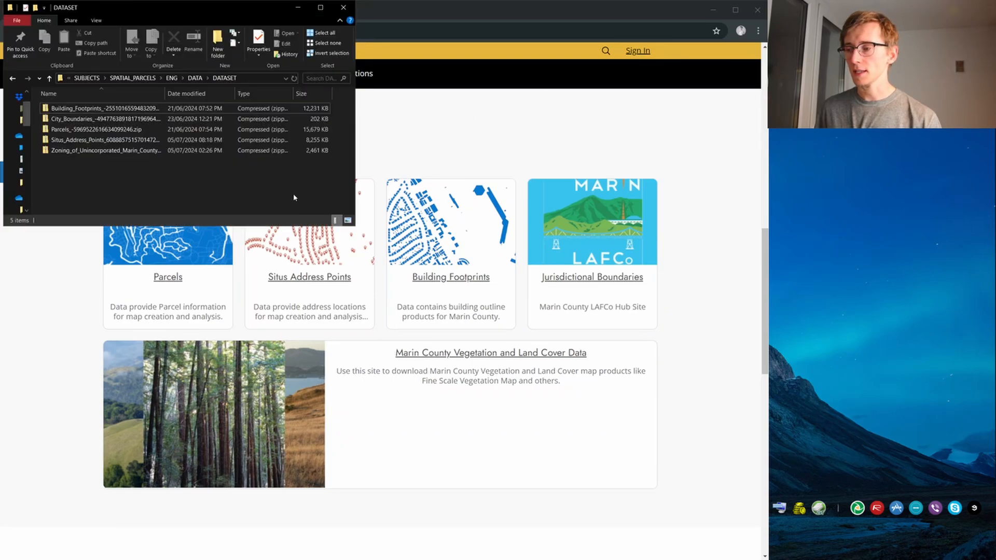
{"action": "left_click_drag", "start_coordinate": [170, 68], "coordinate": [161, 98]}
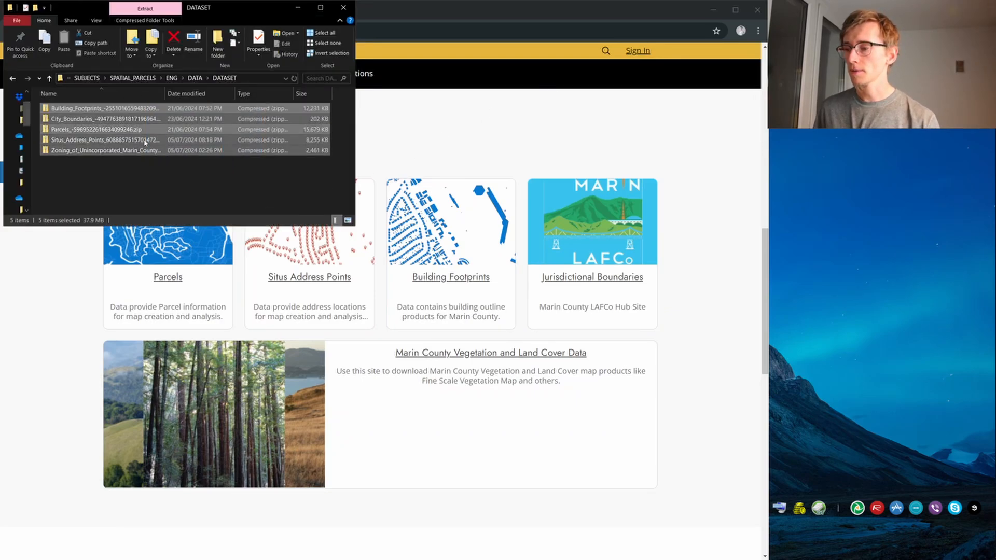
{"action": "right_click", "coordinate": [153, 133]}
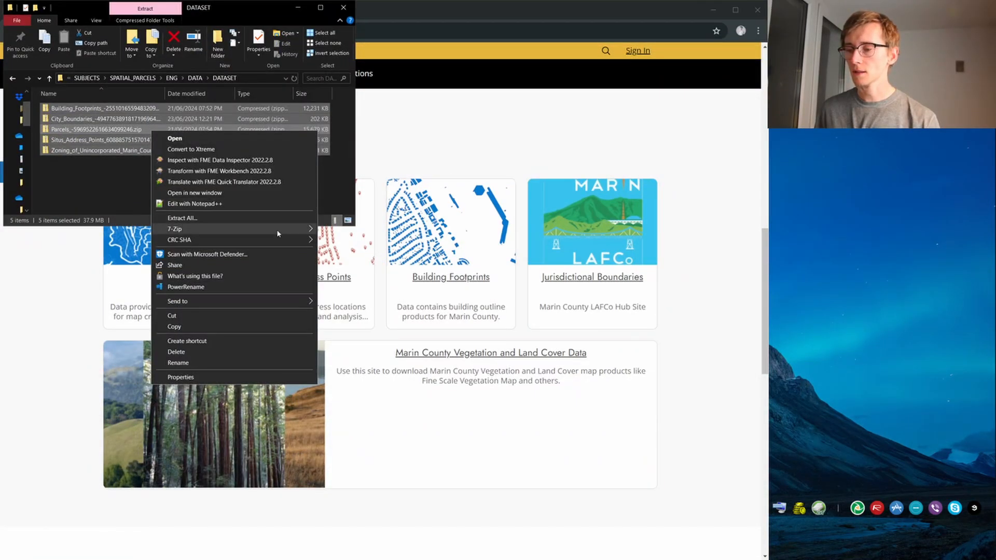
{"action": "mouse_move", "coordinate": [291, 228]}
{"action": "left_click", "coordinate": [384, 257]}
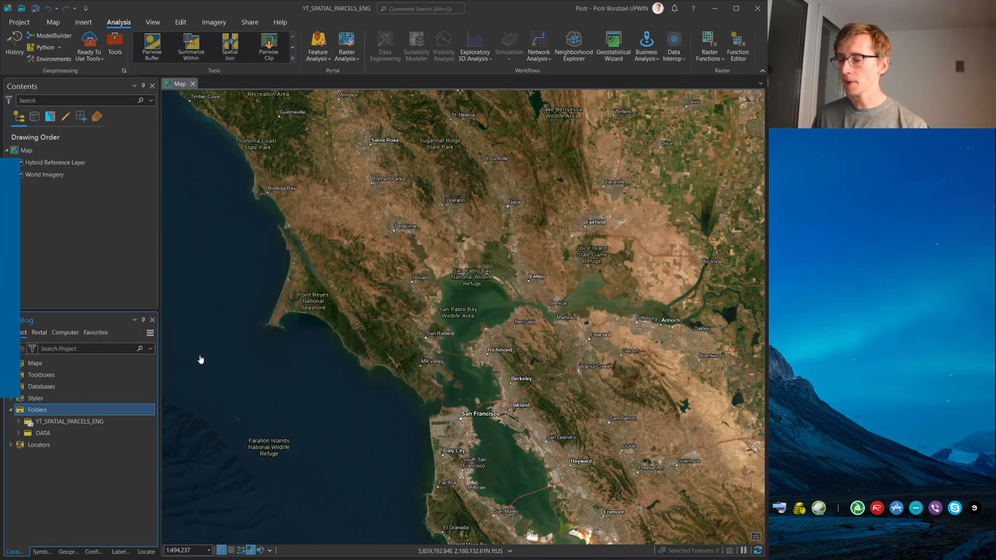
In ArcGIS Pro, add a folder connection to G:\YoutTube\SUBJECTS\SPATIAL_PARCELS\ENG\DATA\DATASET
{"action": "right_click", "coordinate": [90, 410]}
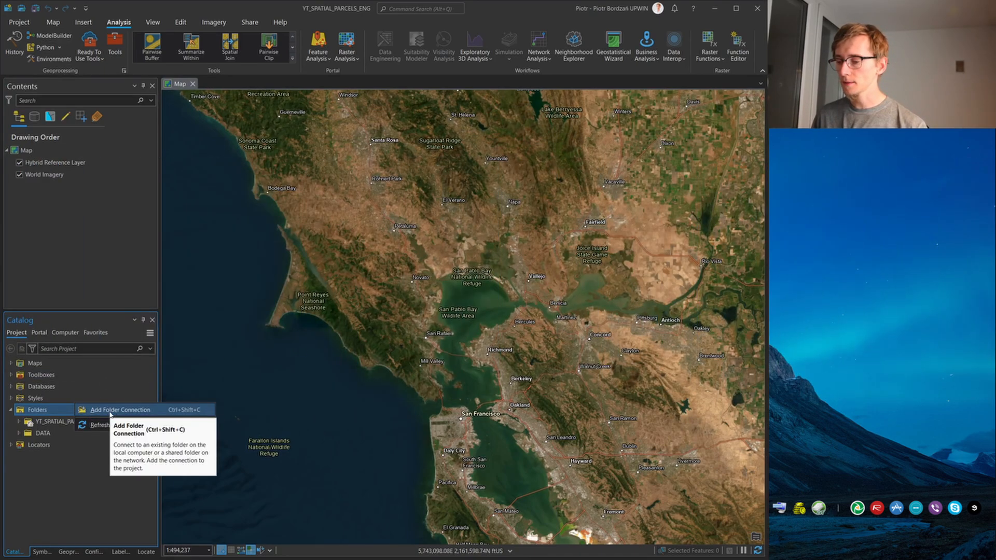
{"action": "left_click", "coordinate": [113, 410]}
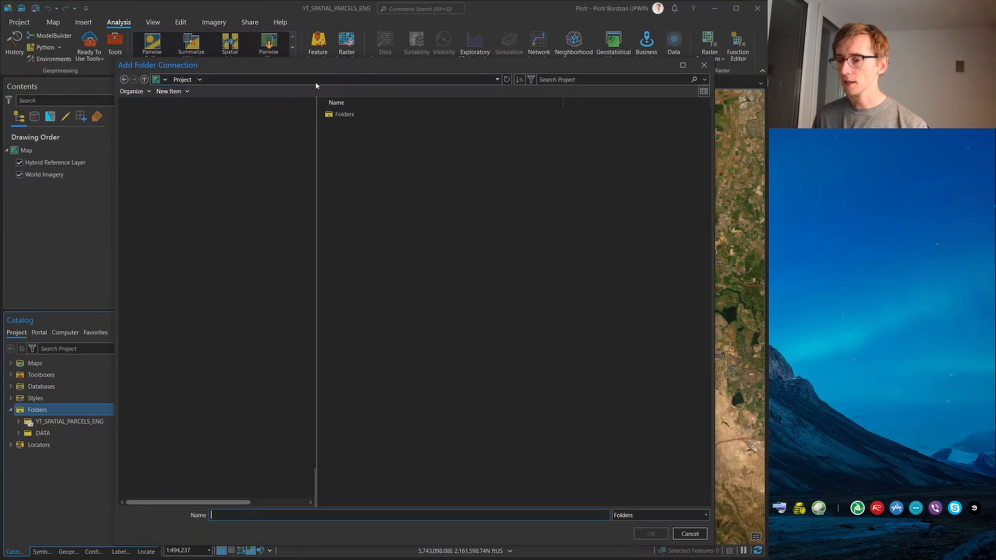
{"action": "left_click", "coordinate": [321, 80]}
{"action": "type", "text": "G:\\YouTube\\SUBJECTS\\SPATIAL_PARCELS\\ENG\\DATA\\DATASE"}
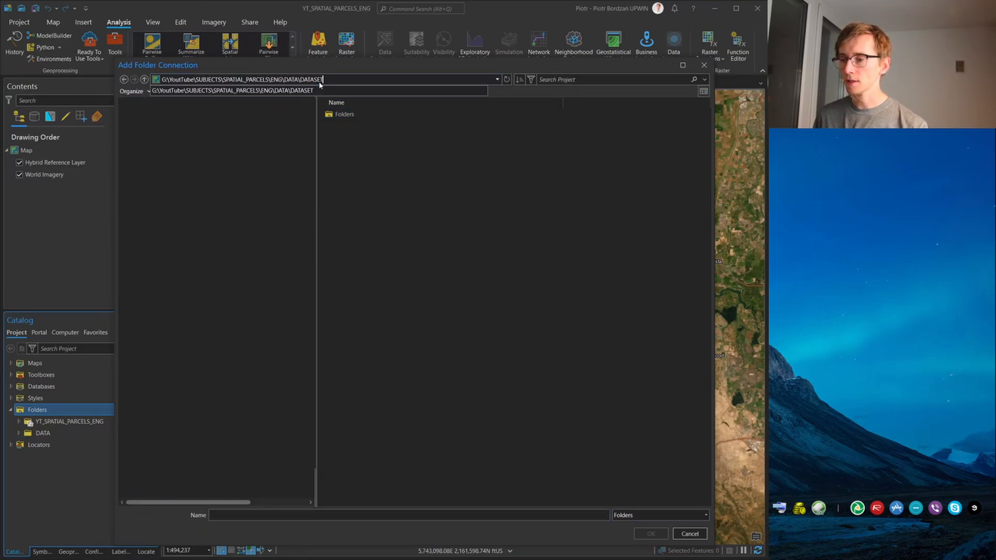
{"action": "key", "text": "Return"}
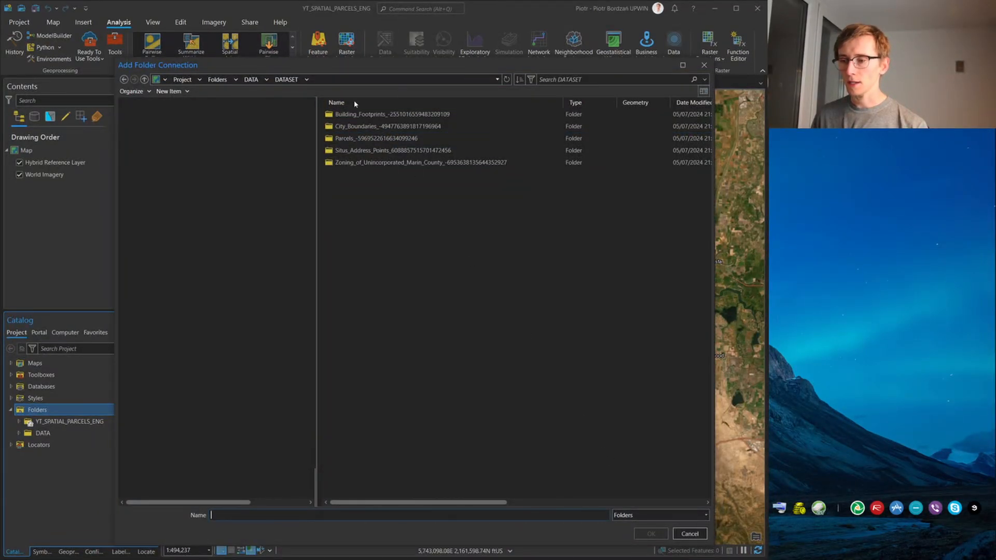
{"action": "left_click", "coordinate": [252, 79]}
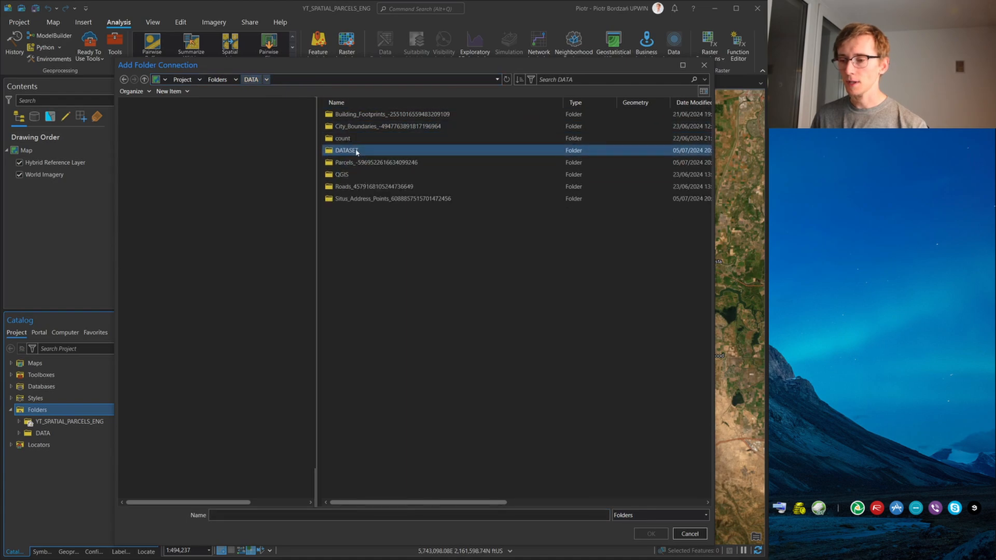
{"action": "left_click", "coordinate": [651, 534]}
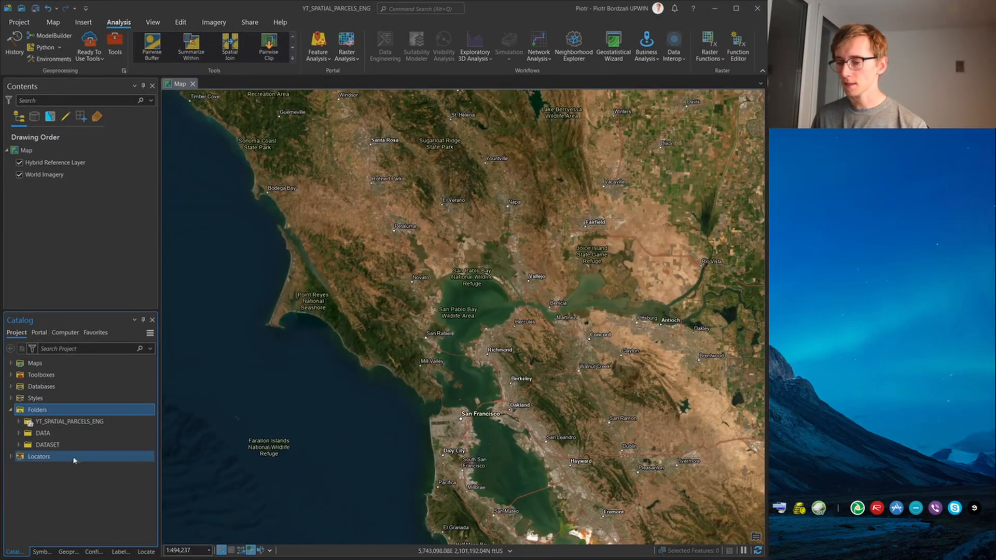
Add the Parcels feature class from the geodatabase in DATASET's Parcels folder to the map and open its attribute table
{"action": "left_click", "coordinate": [19, 445]}
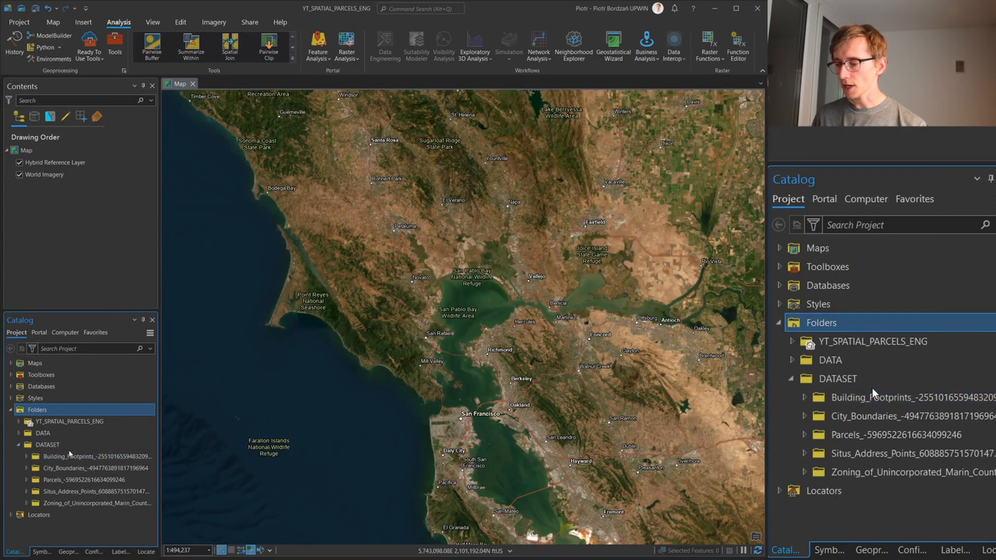
{"action": "left_click", "coordinate": [27, 480]}
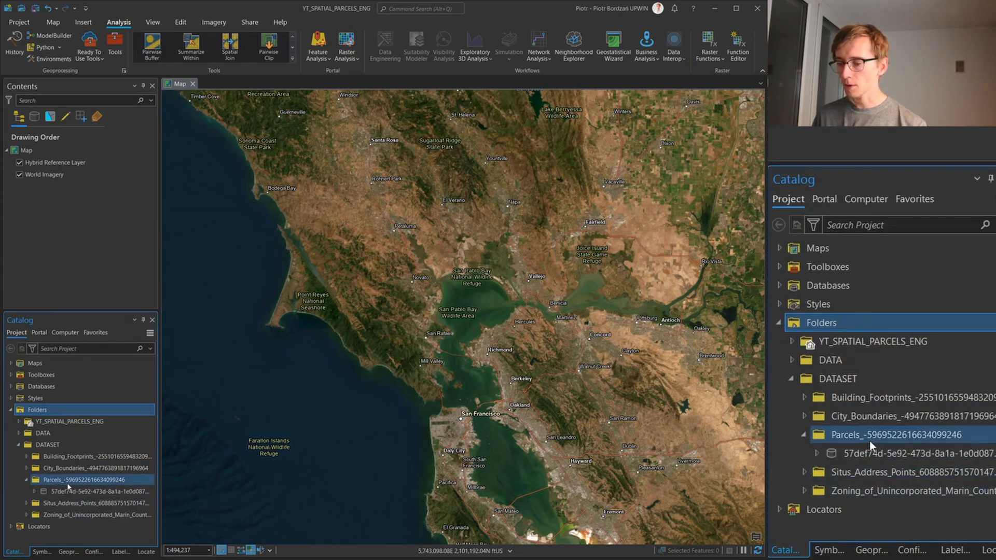
{"action": "left_click", "coordinate": [35, 491]}
{"action": "left_click", "coordinate": [94, 514]}
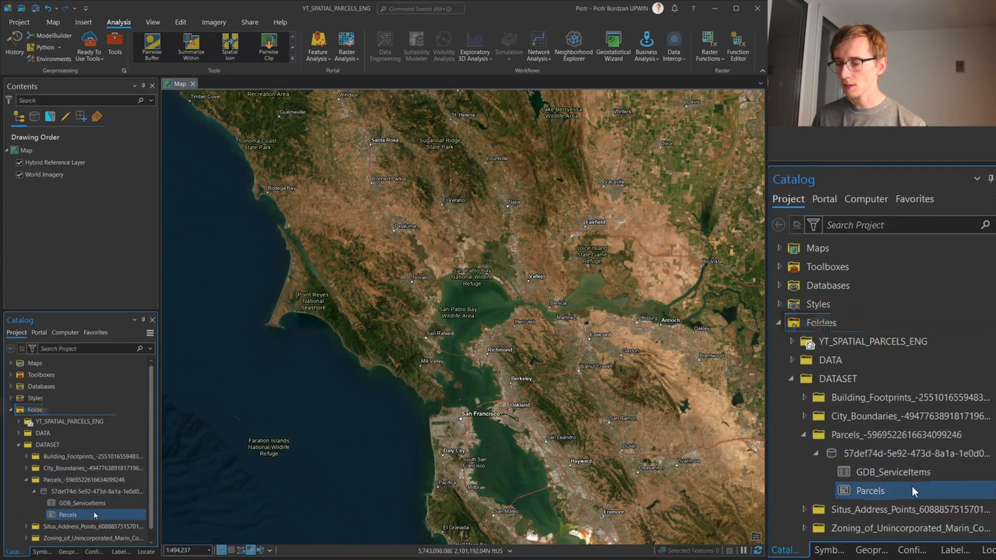
{"action": "right_click", "coordinate": [93, 514]}
{"action": "left_click", "coordinate": [136, 296]}
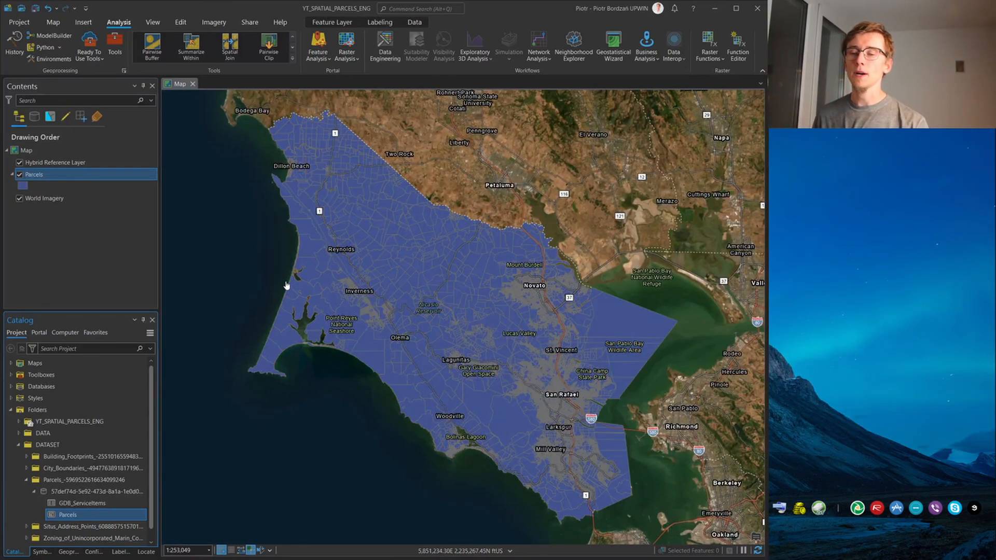
{"action": "right_click", "coordinate": [57, 179]}
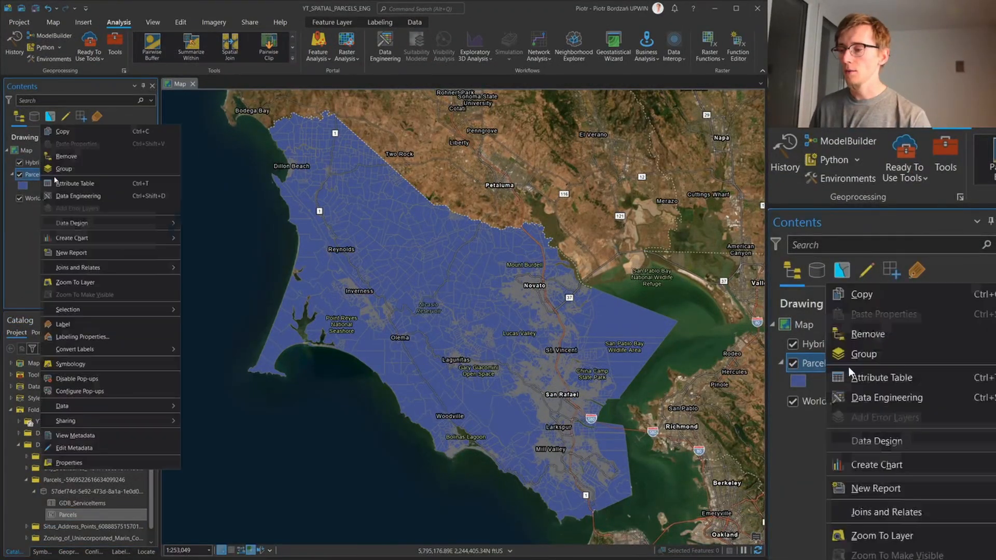
{"action": "left_click", "coordinate": [93, 187]}
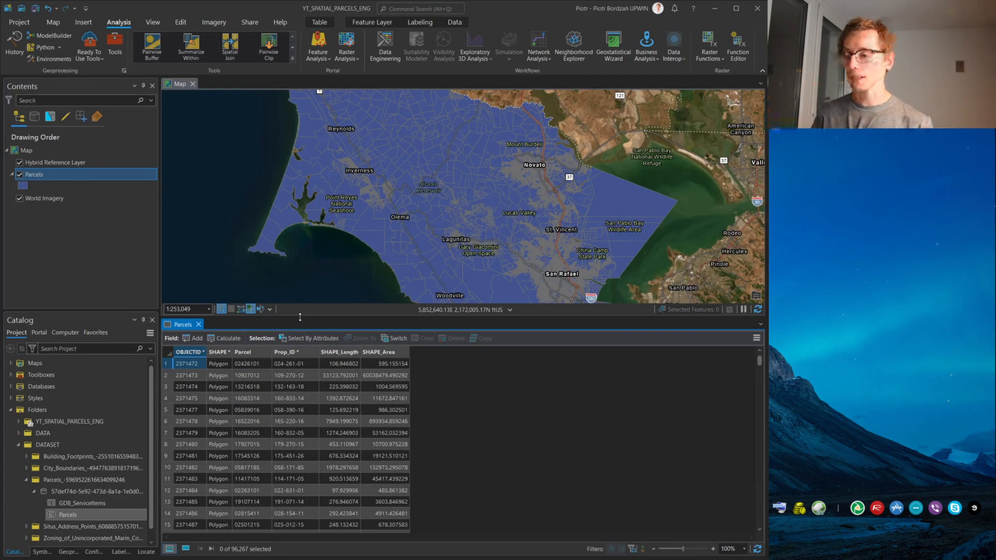
Enlarge the map above the attribute table and add the City_Boundaries feature class from its geodatabase in the DATASET folder to the map
{"action": "left_click_drag", "start_coordinate": [300, 317], "coordinate": [384, 426]}
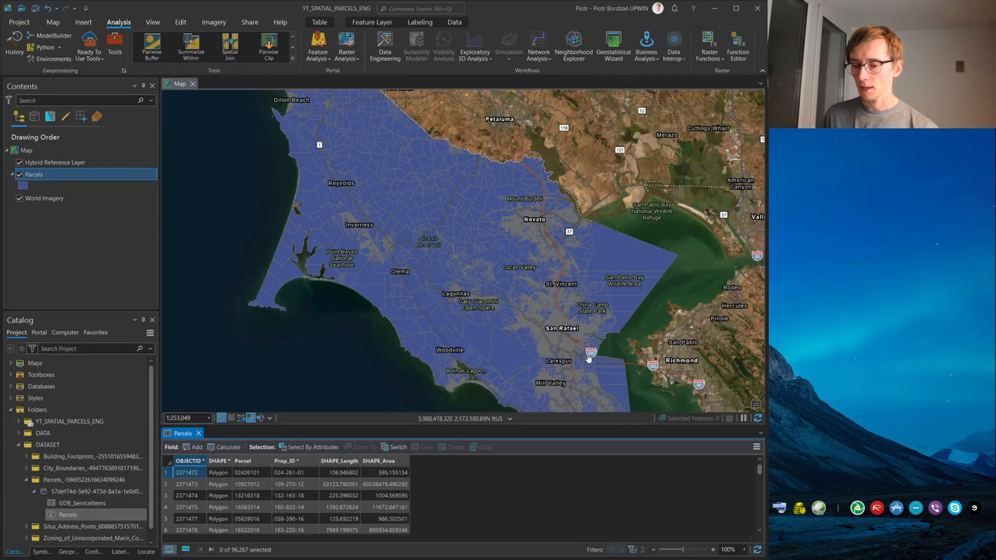
{"action": "left_click_drag", "start_coordinate": [537, 308], "coordinate": [475, 280]}
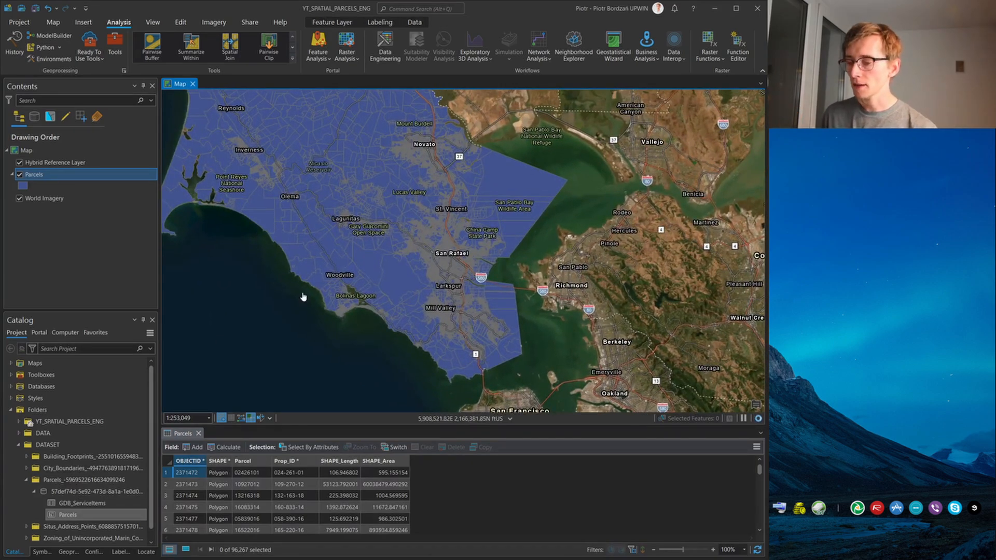
{"action": "left_click", "coordinate": [27, 468]}
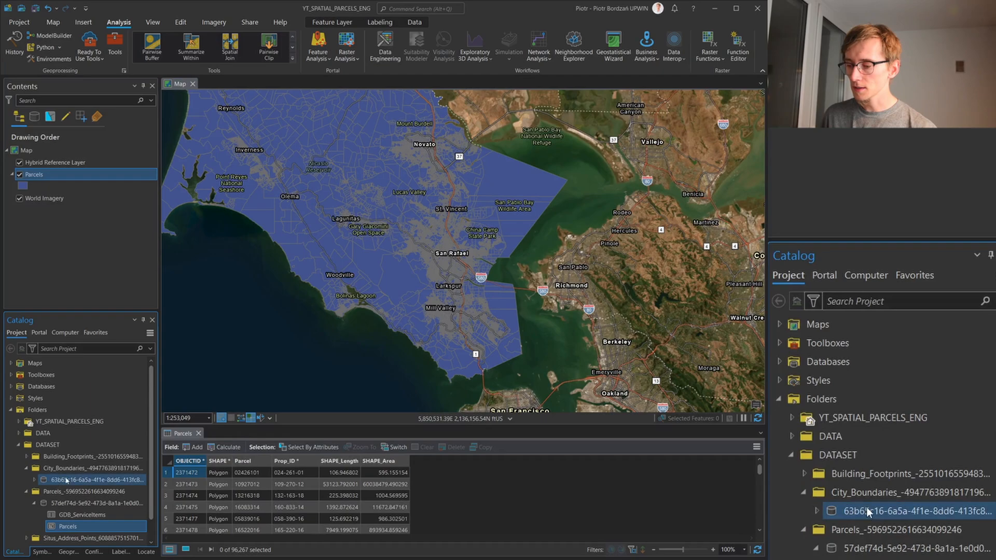
{"action": "left_click", "coordinate": [33, 480]}
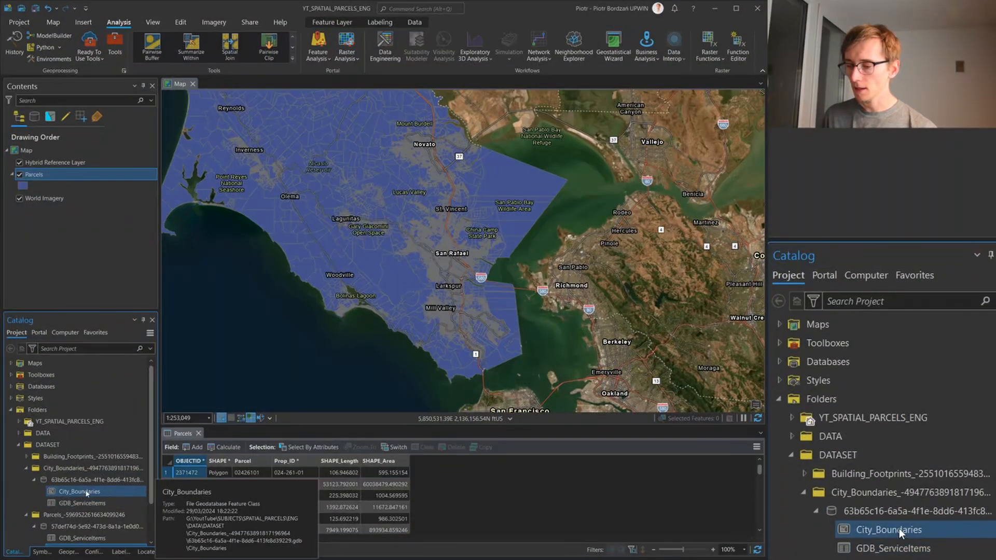
{"action": "right_click", "coordinate": [86, 492]}
{"action": "left_click", "coordinate": [124, 275]}
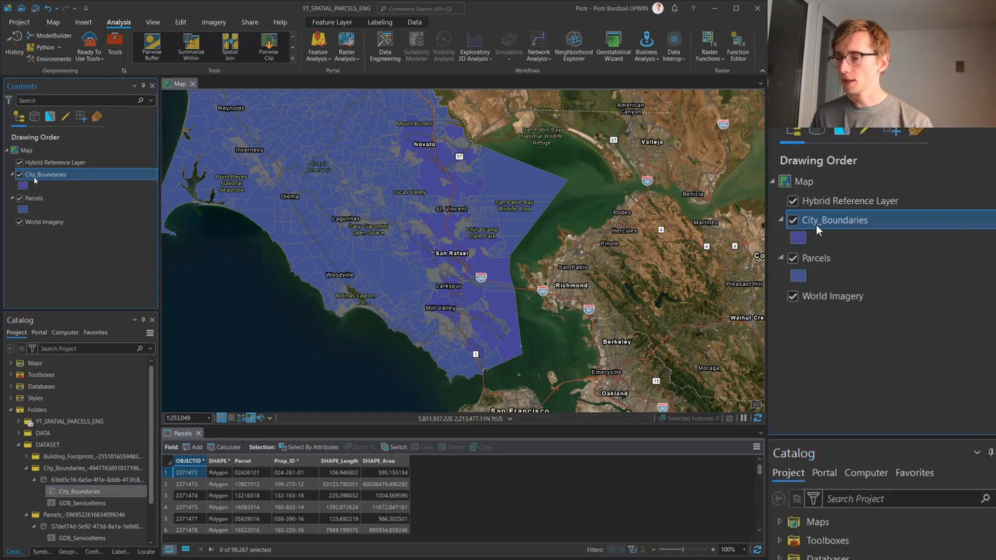
Symbolize the City_Boundaries layer with Unique Values based on the ProperName field
{"action": "right_click", "coordinate": [35, 179]}
{"action": "left_click", "coordinate": [63, 327]}
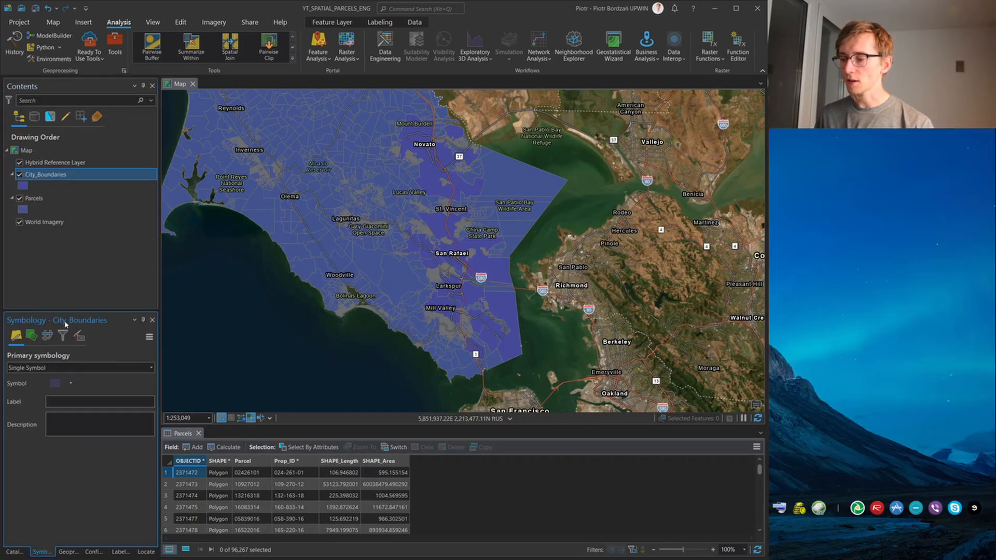
{"action": "left_click", "coordinate": [73, 369]}
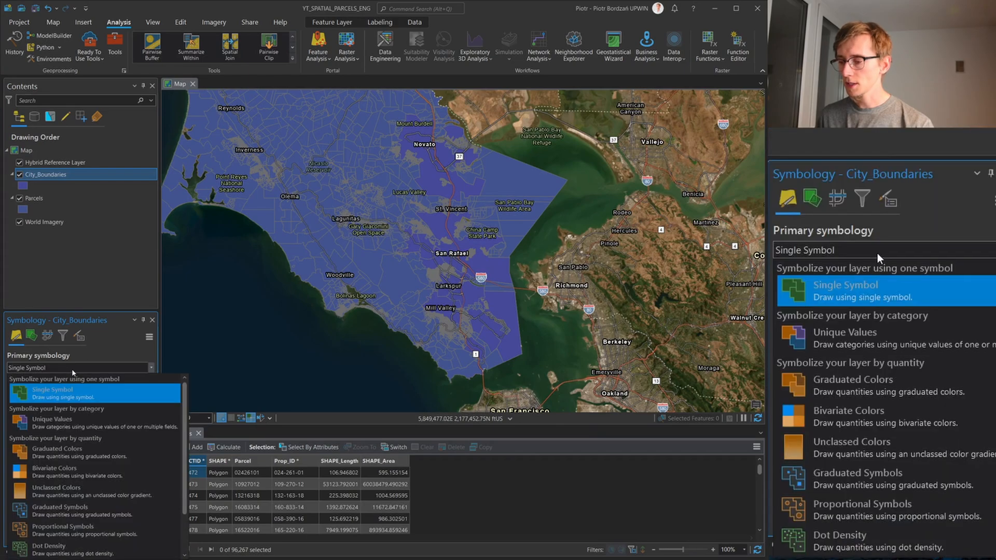
{"action": "left_click", "coordinate": [69, 425]}
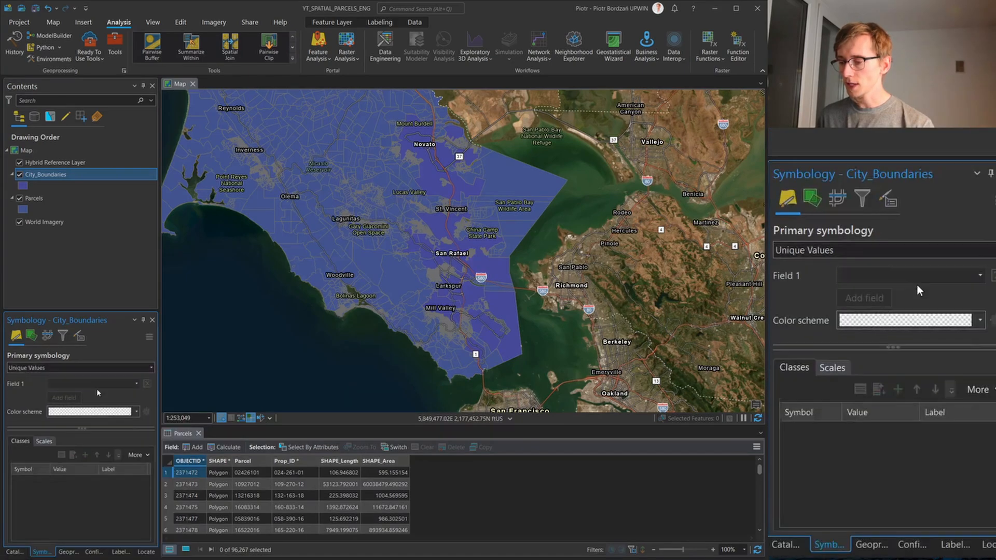
{"action": "left_click", "coordinate": [136, 384]}
{"action": "left_click", "coordinate": [90, 406]}
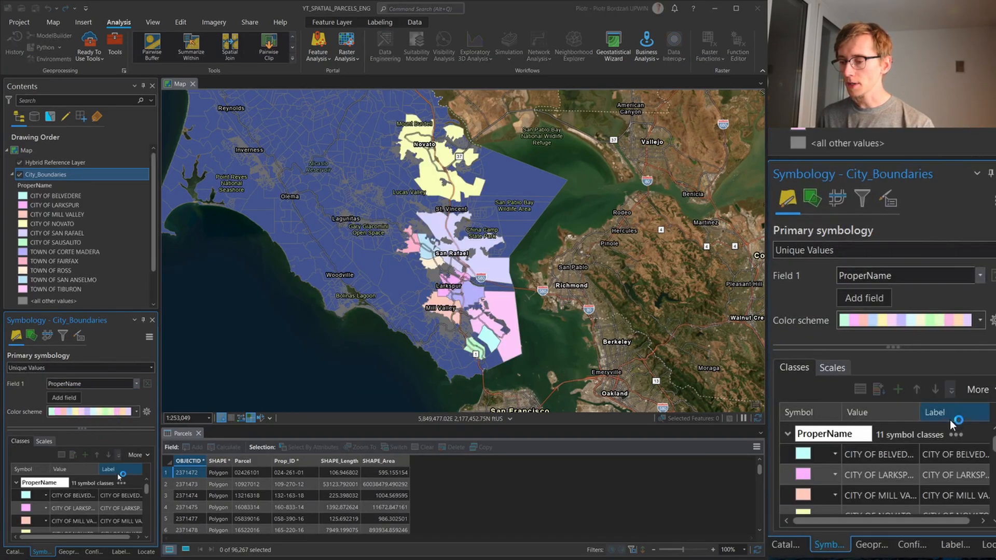
Set the City_Boundaries layer's transparency to 30% and turn on its labels
{"action": "scroll", "coordinate": [432, 253], "scroll_direction": "up", "scroll_amount": 2}
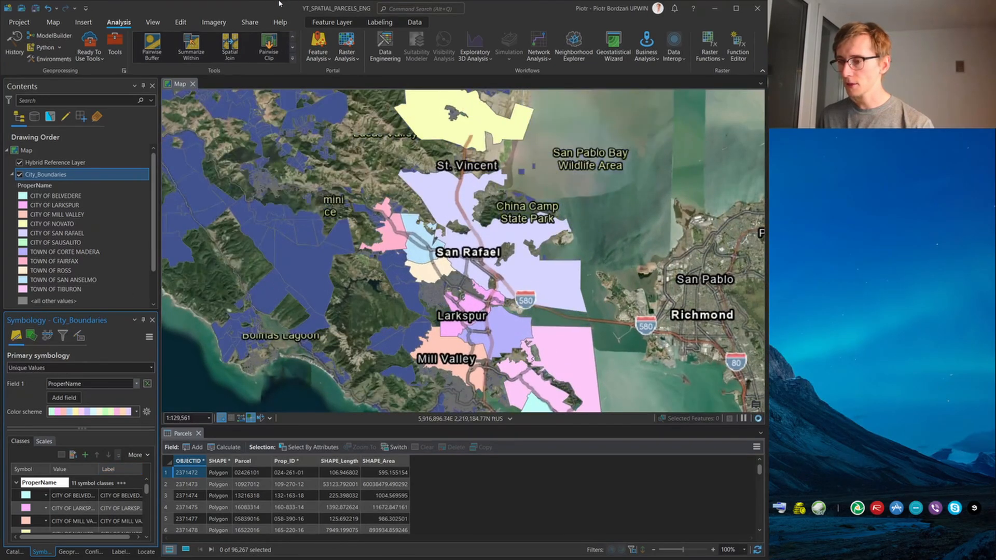
{"action": "left_click", "coordinate": [347, 23]}
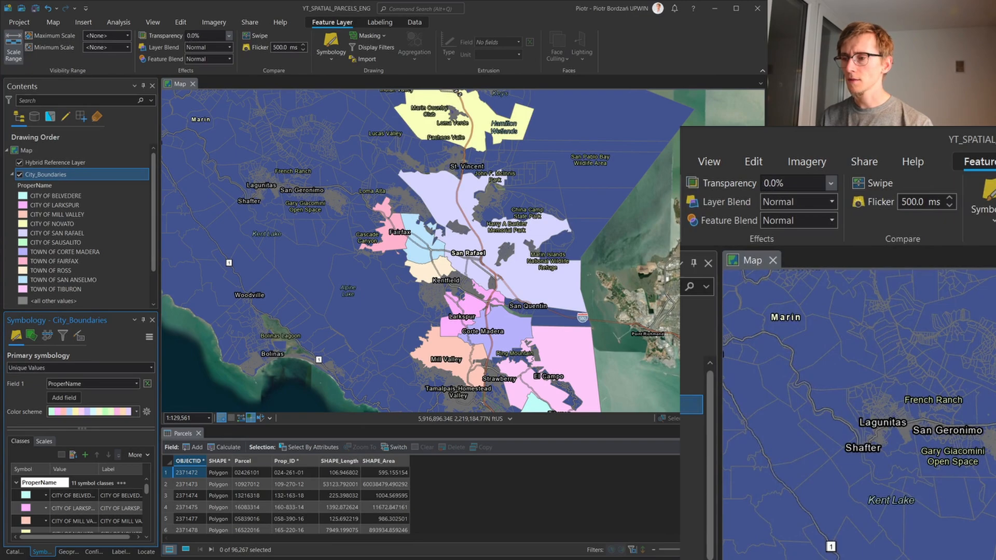
{"action": "type", "text": "3"}
{"action": "key", "text": "Return"}
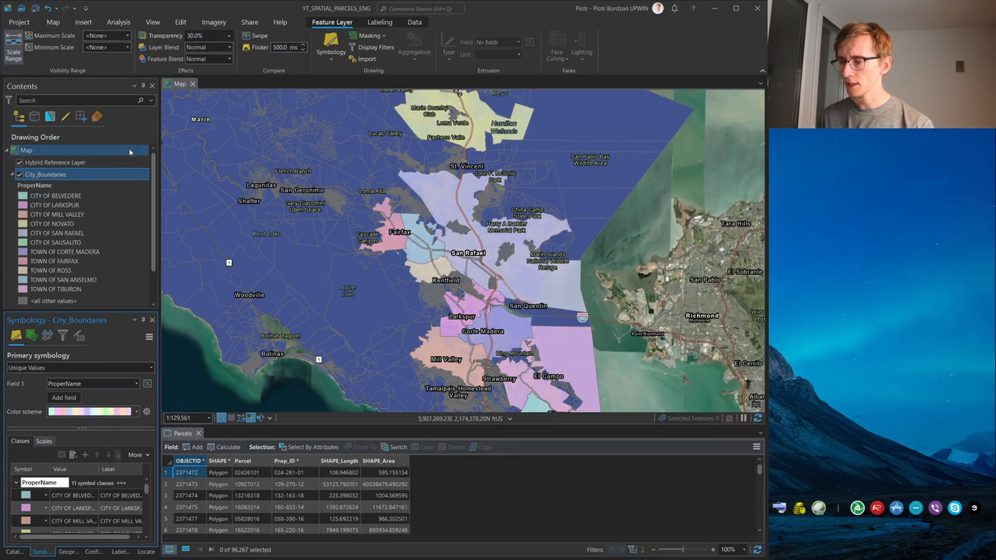
{"action": "right_click", "coordinate": [94, 175]}
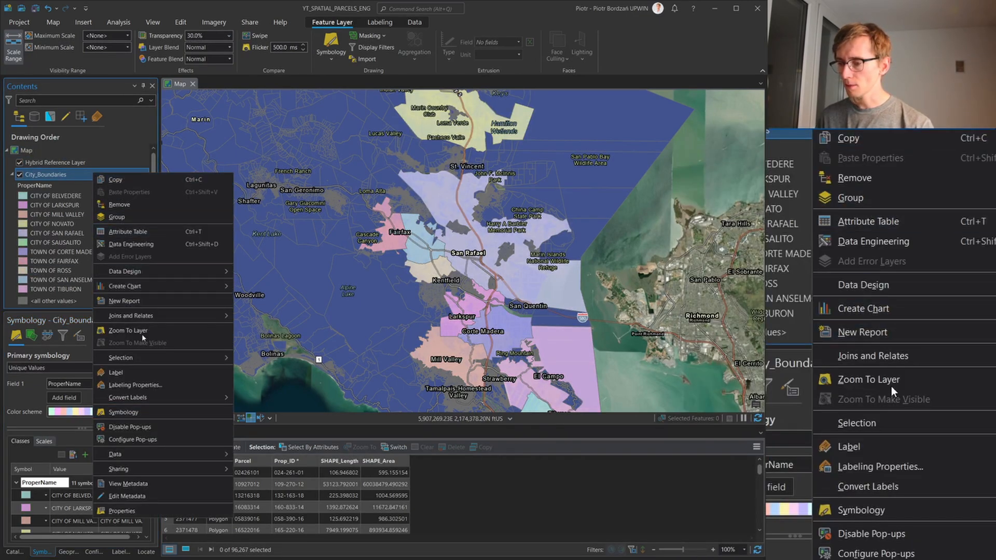
{"action": "left_click", "coordinate": [118, 372]}
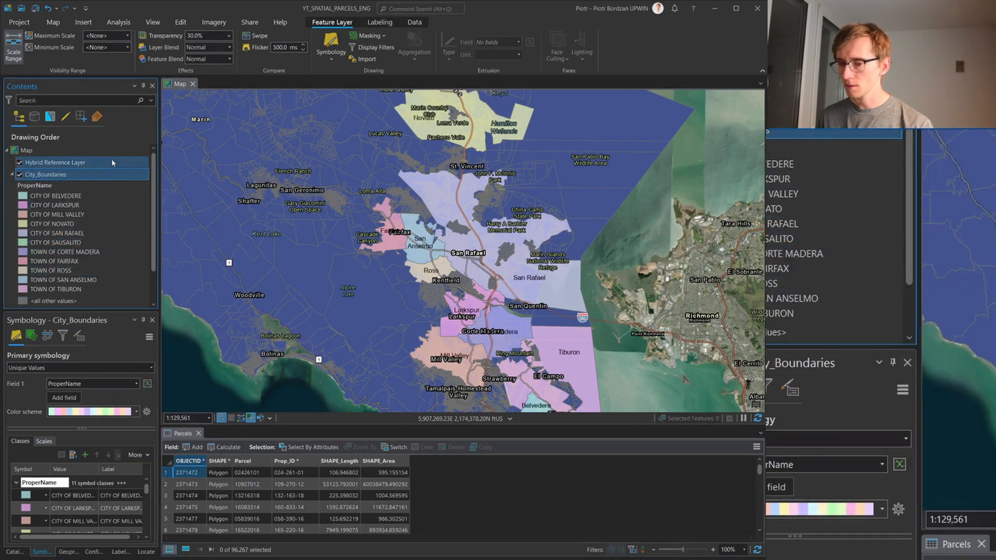
Open the text symbol settings in City_Boundaries' labeling properties and enlarge the settings area by shrinking the preview
{"action": "right_click", "coordinate": [73, 176]}
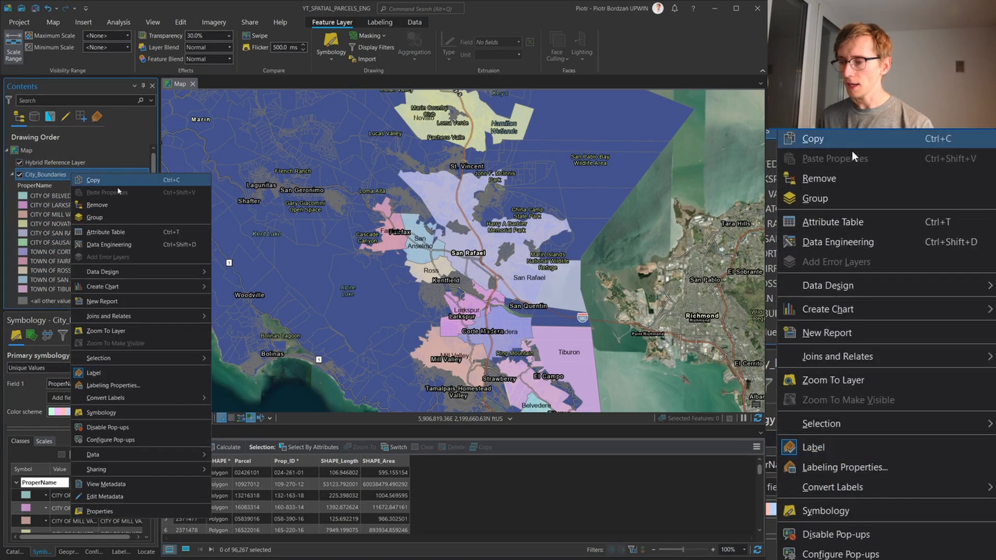
{"action": "left_click", "coordinate": [109, 385]}
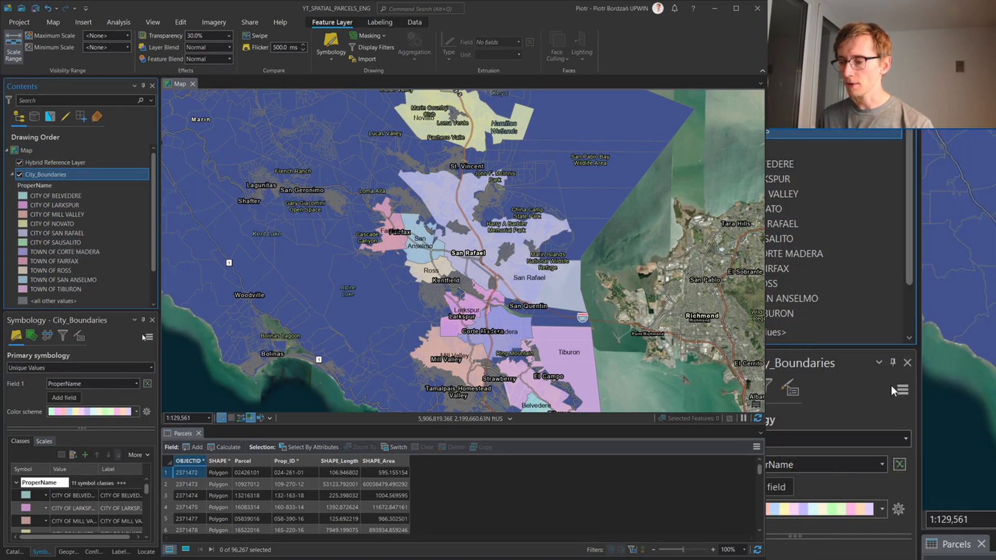
{"action": "left_click", "coordinate": [55, 345]}
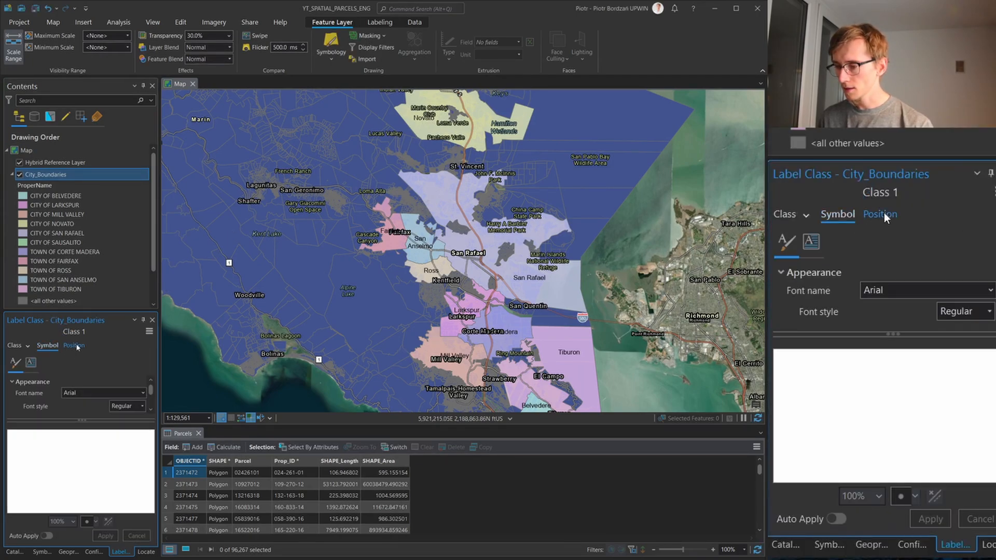
{"action": "left_click", "coordinate": [76, 345]}
{"action": "left_click", "coordinate": [48, 346]}
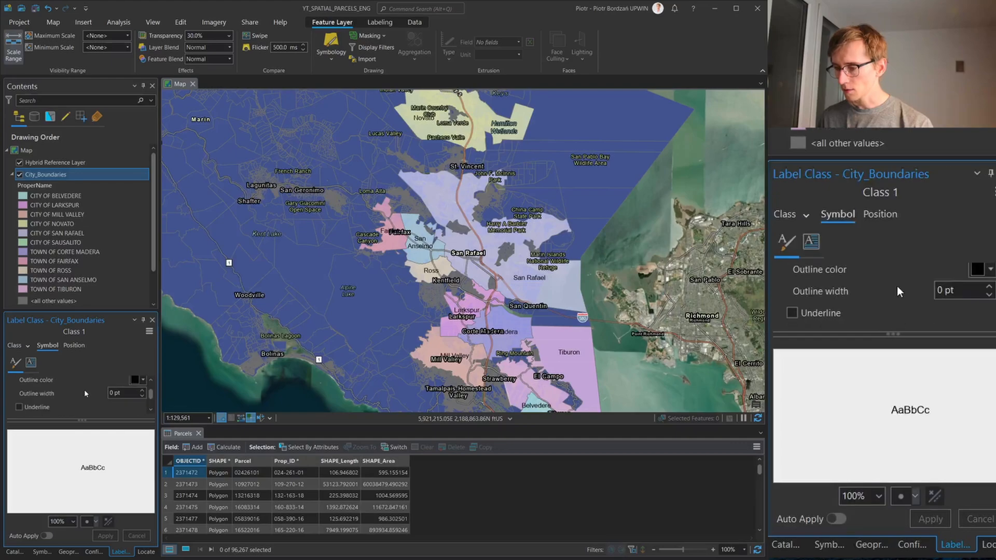
{"action": "left_click_drag", "start_coordinate": [91, 419], "coordinate": [91, 519]}
{"action": "scroll", "coordinate": [51, 449], "scroll_direction": "up", "scroll_amount": 3}
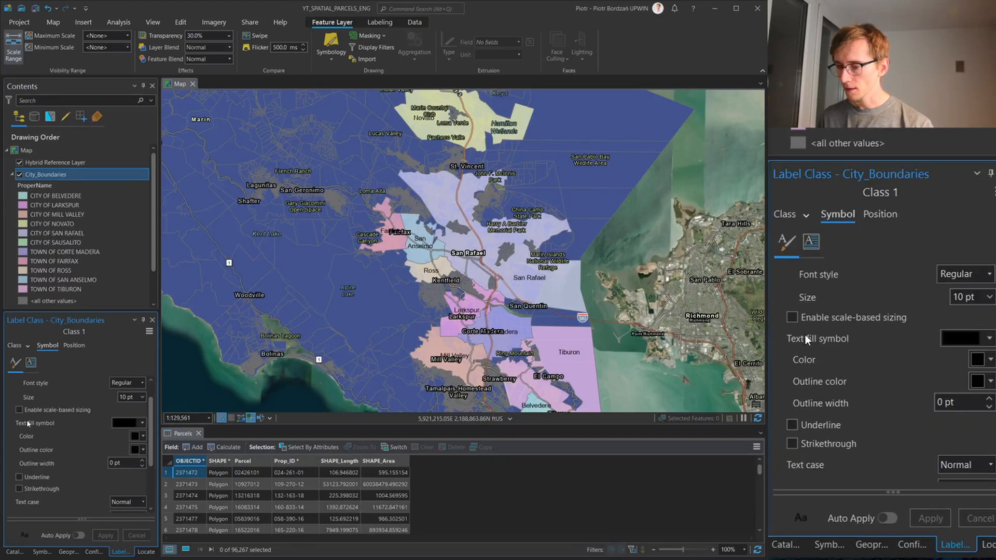
Add a white polygon halo to the City_Boundaries label text and apply the change
{"action": "left_click", "coordinate": [134, 439]}
{"action": "left_click", "coordinate": [111, 473]}
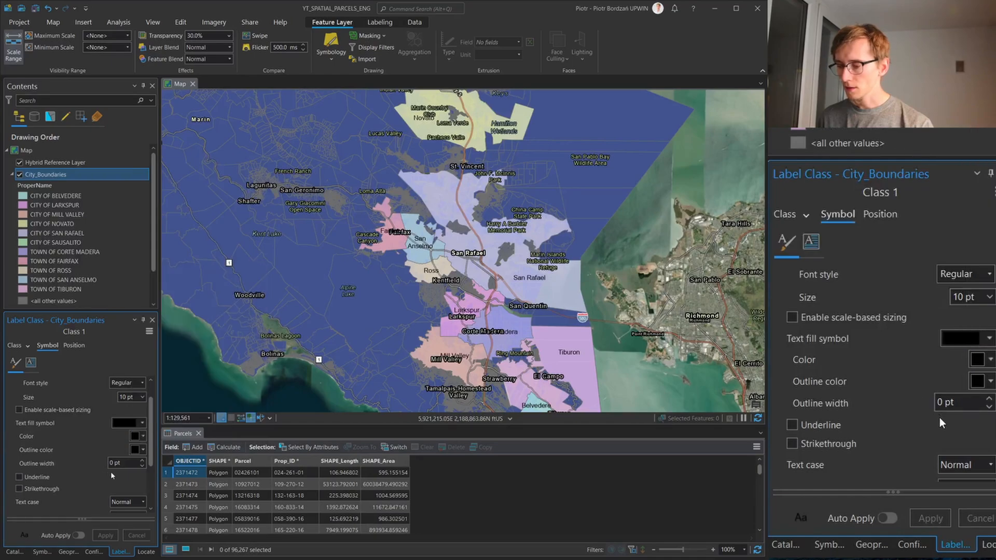
{"action": "scroll", "coordinate": [111, 472], "scroll_direction": "down", "scroll_amount": 3}
{"action": "left_click", "coordinate": [21, 481]}
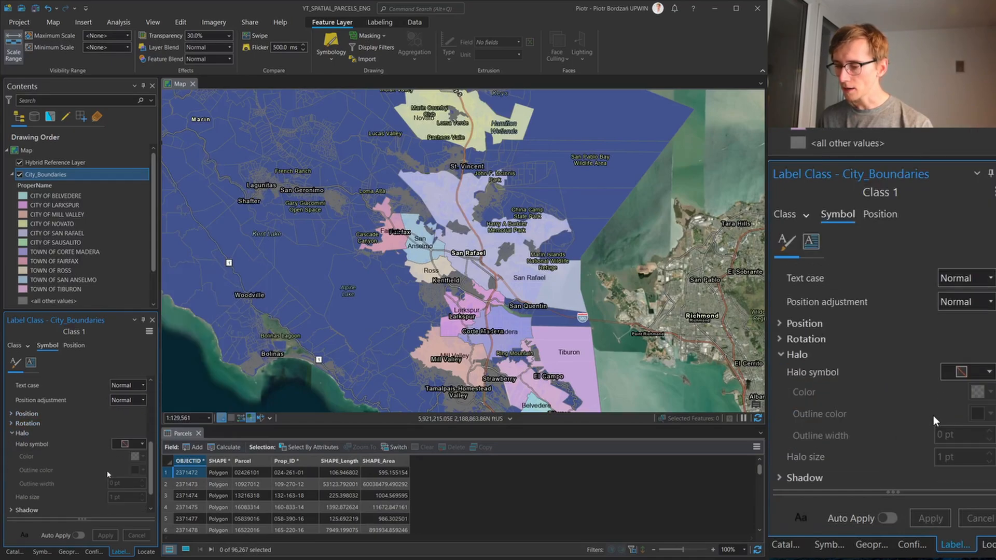
{"action": "left_click", "coordinate": [129, 444]}
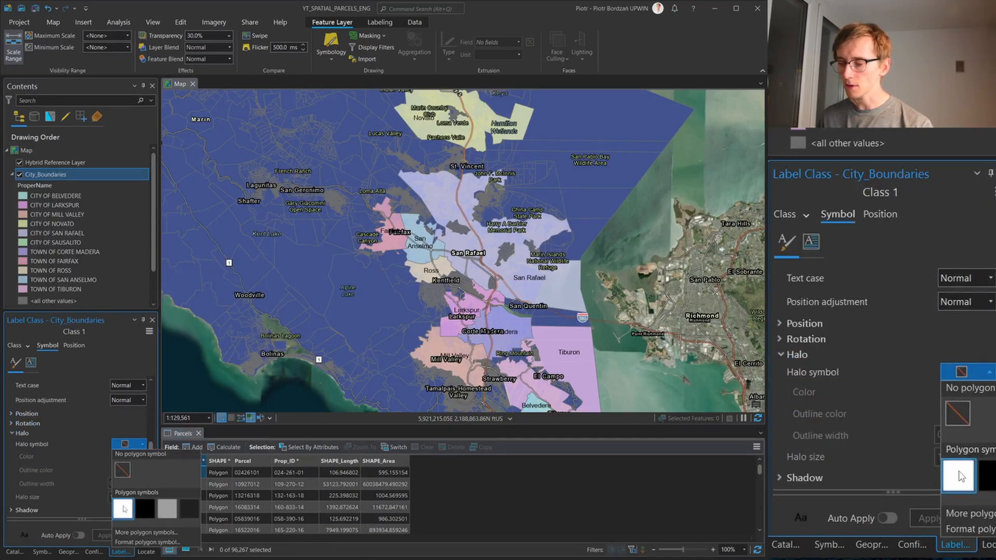
{"action": "left_click", "coordinate": [124, 509]}
{"action": "left_click", "coordinate": [103, 538]}
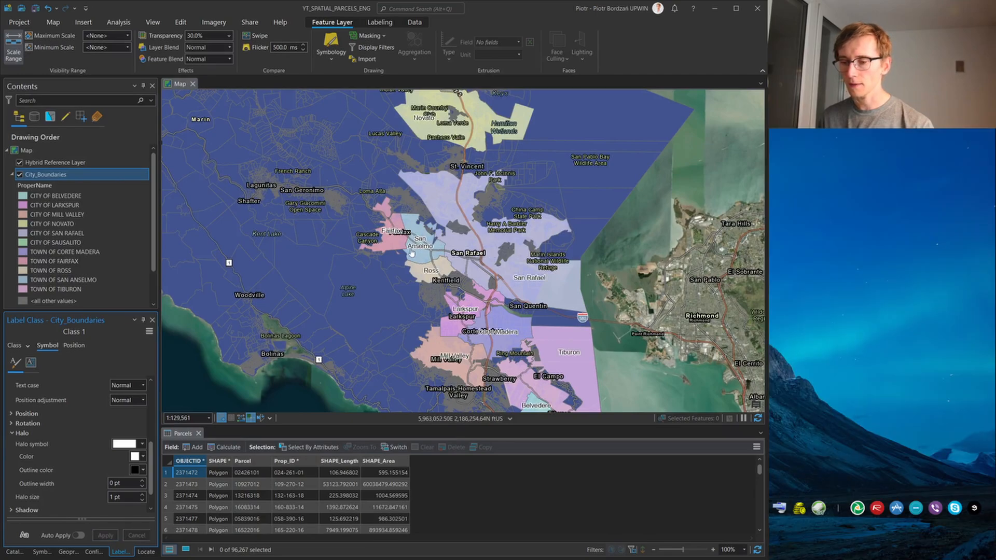
{"action": "scroll", "coordinate": [411, 254], "scroll_direction": "up", "scroll_amount": 5}
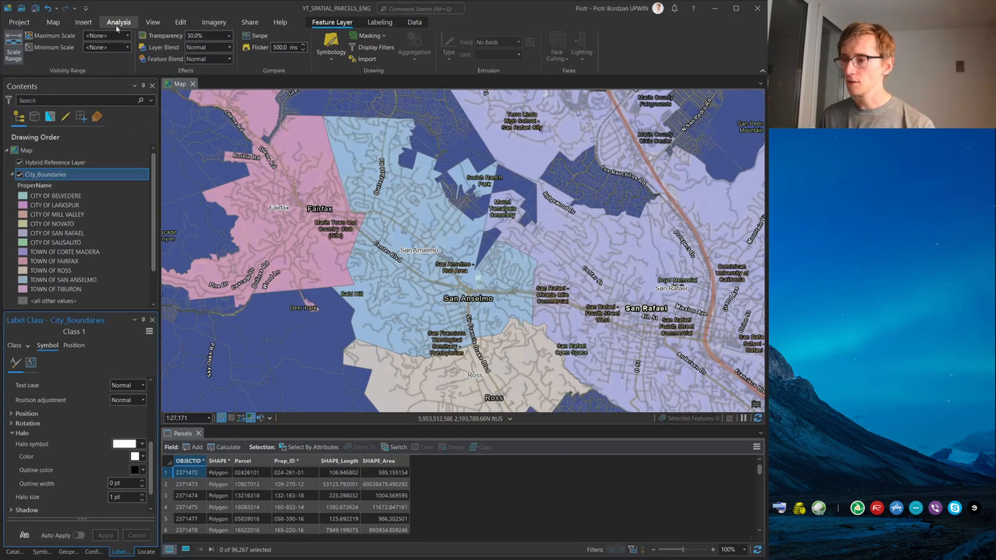
{"action": "left_click", "coordinate": [81, 23]}
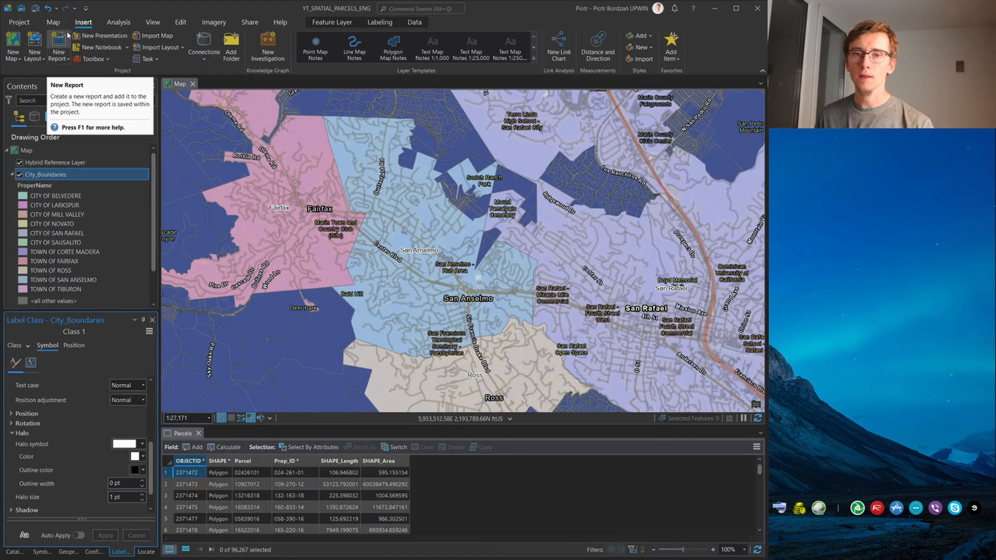
{"action": "scroll", "coordinate": [415, 230], "scroll_direction": "down", "scroll_amount": 4}
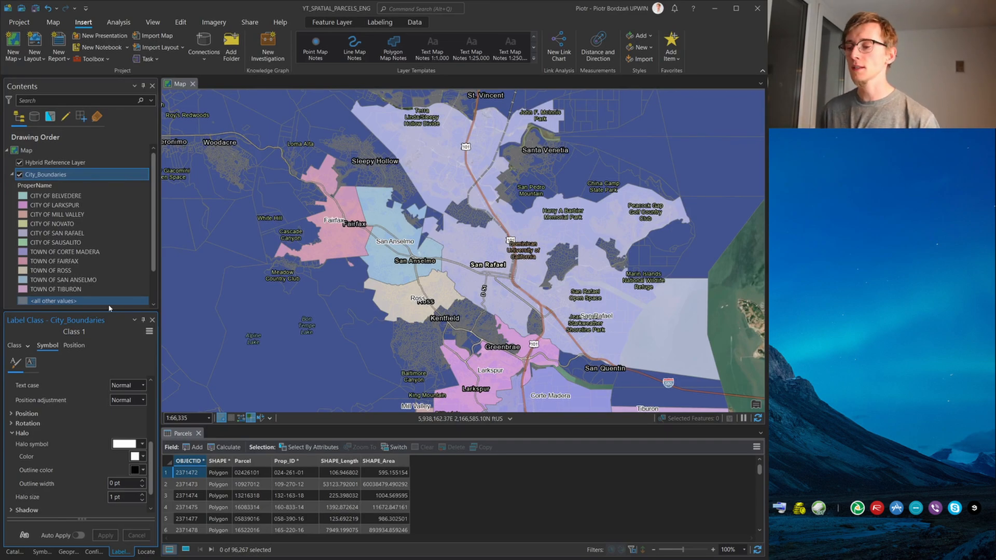
Open the Spatial Join tool with Parcels as the target features and City_Boundaries as the join features
{"action": "left_click", "coordinate": [104, 25]}
{"action": "left_click", "coordinate": [114, 48]}
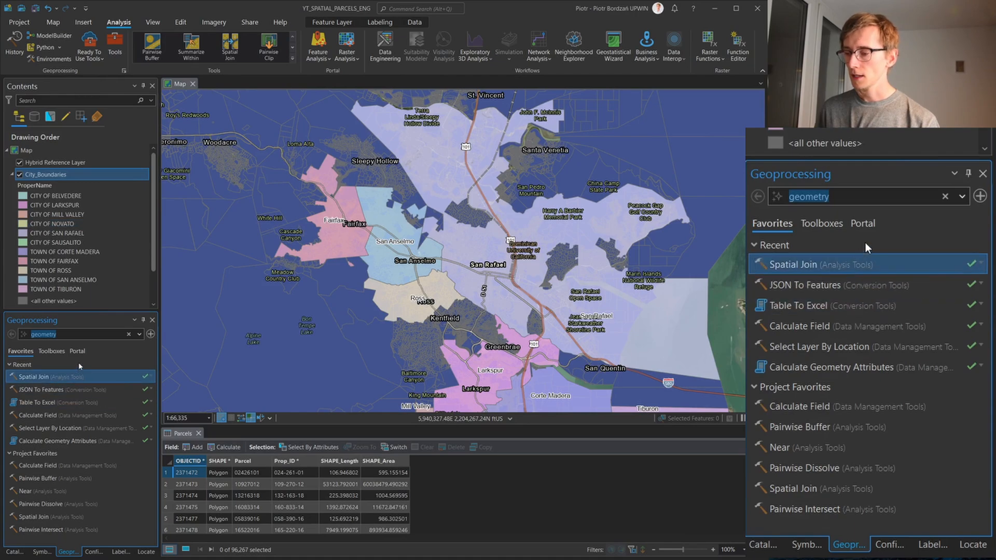
{"action": "left_click", "coordinate": [46, 379]}
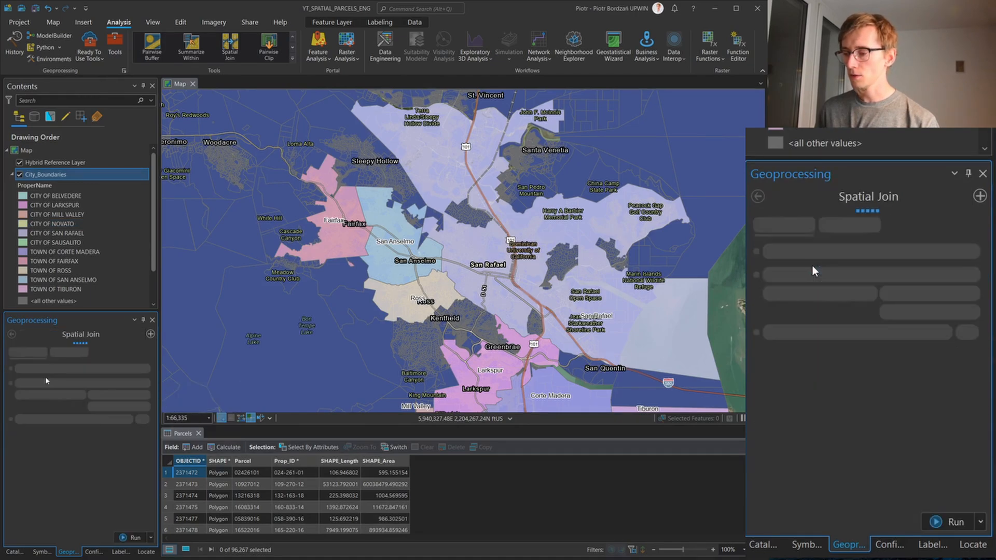
{"action": "left_click", "coordinate": [128, 374]}
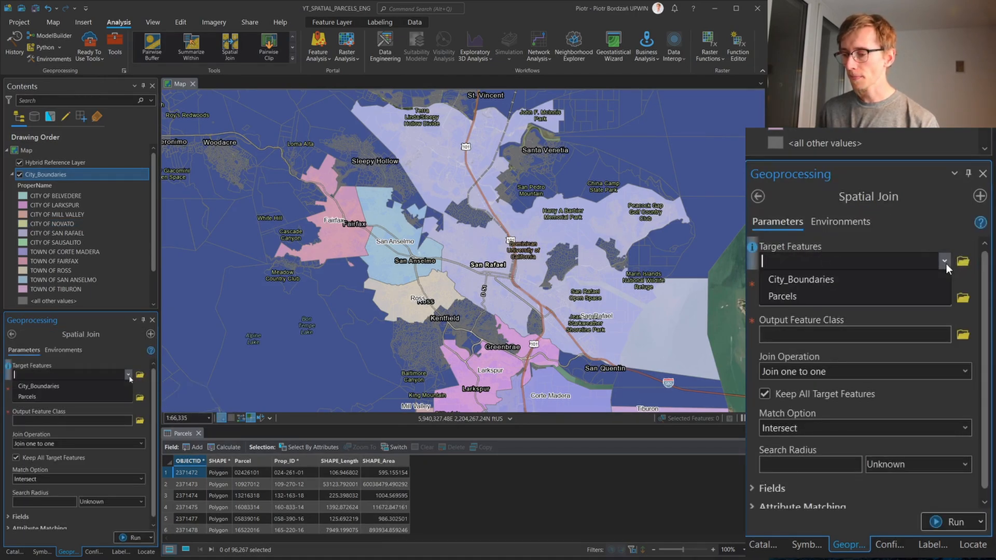
{"action": "left_click", "coordinate": [62, 396]}
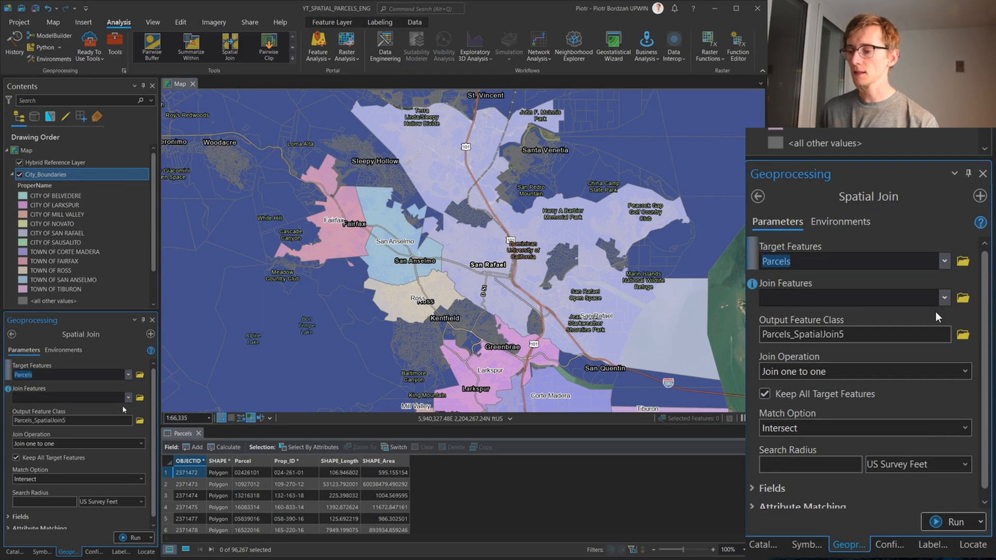
{"action": "left_click", "coordinate": [129, 398]}
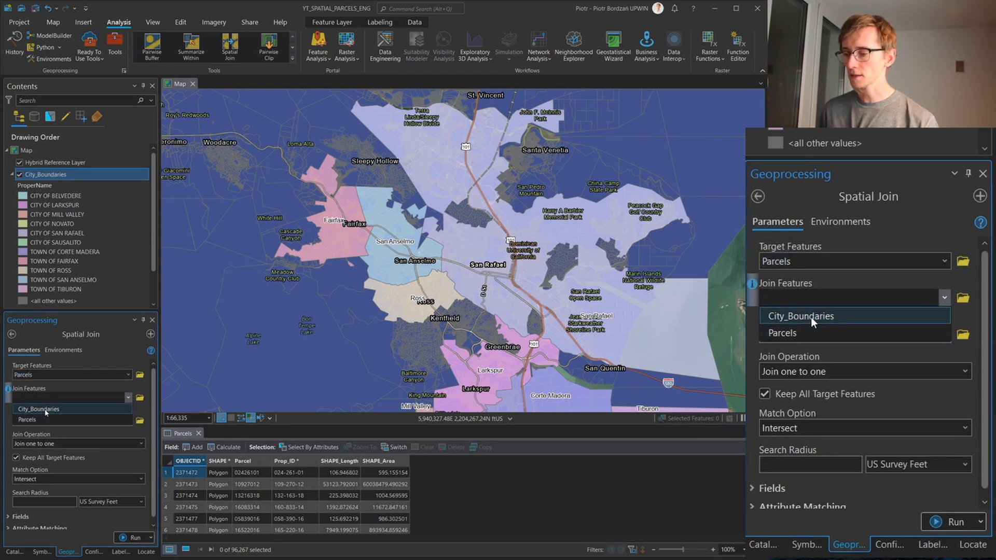
{"action": "left_click", "coordinate": [44, 409]}
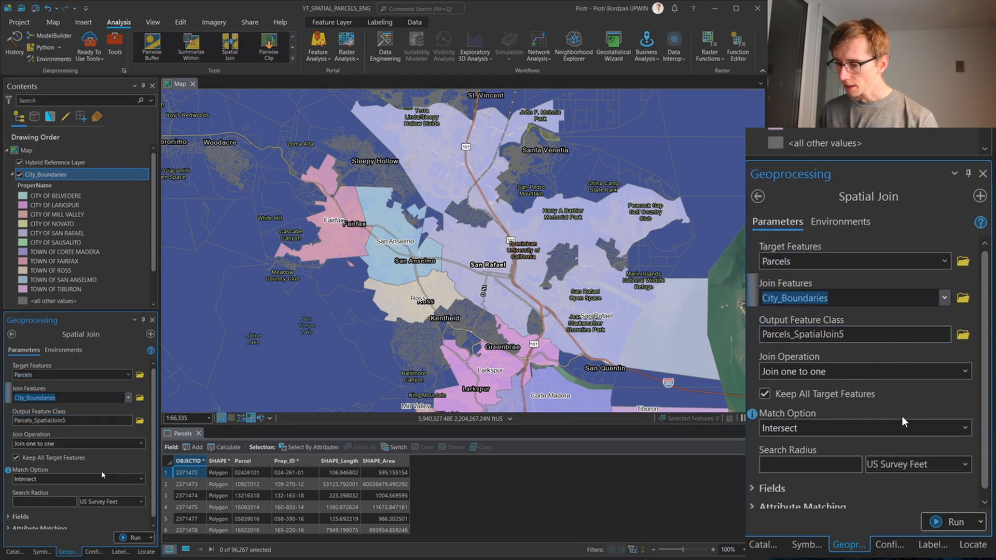
Set the Spatial Join match option to Have their center in and expand the field map to review the output fields
{"action": "left_click", "coordinate": [140, 478]}
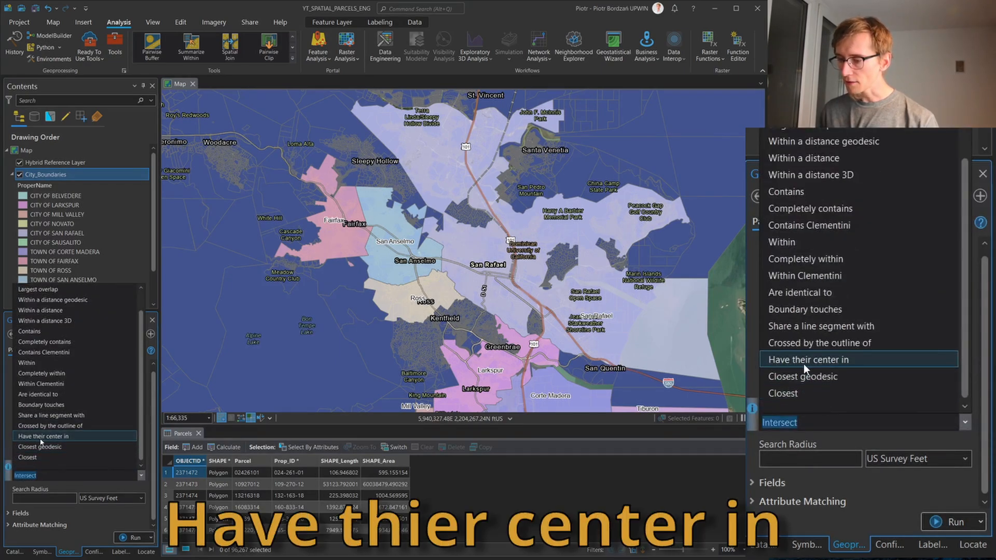
{"action": "left_click", "coordinate": [61, 438]}
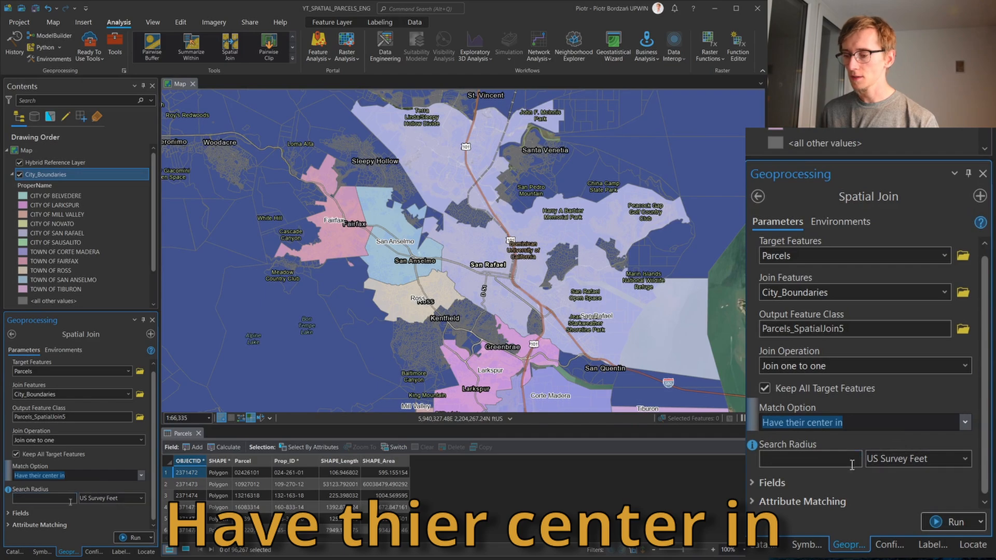
{"action": "left_click", "coordinate": [24, 514]}
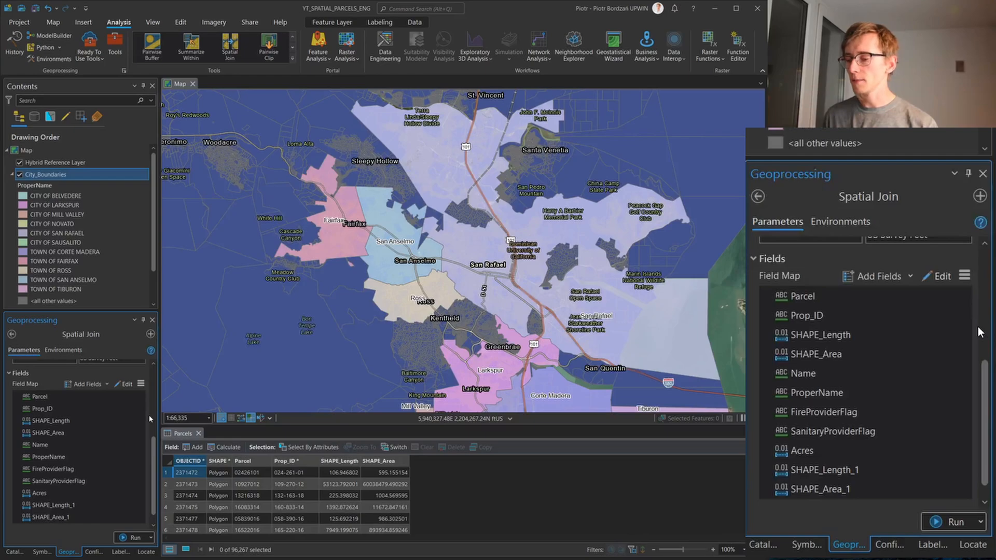
Remove every output field except ProperName from the Spatial Join field map and run the tool
{"action": "left_click", "coordinate": [961, 299]}
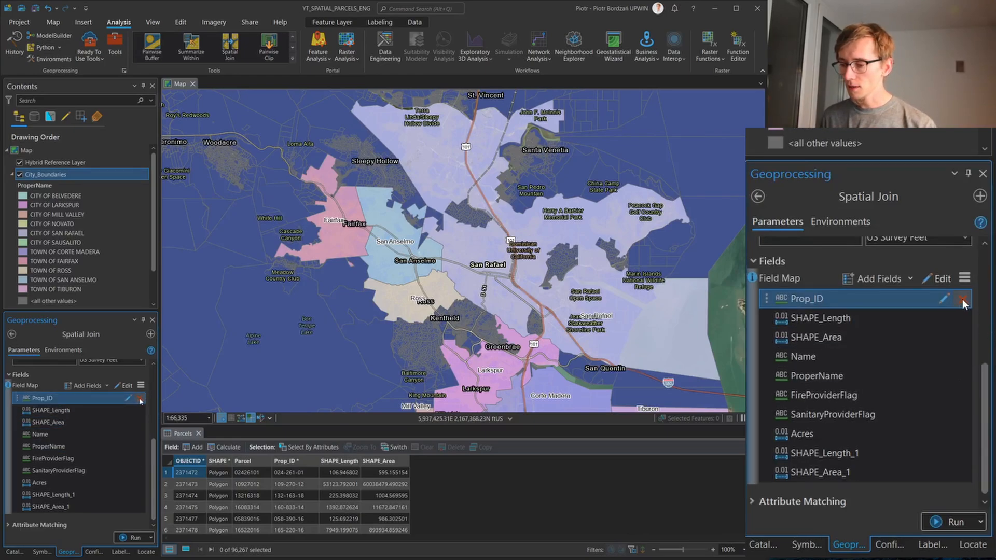
{"action": "left_click", "coordinate": [963, 299]}
{"action": "left_click", "coordinate": [961, 319]}
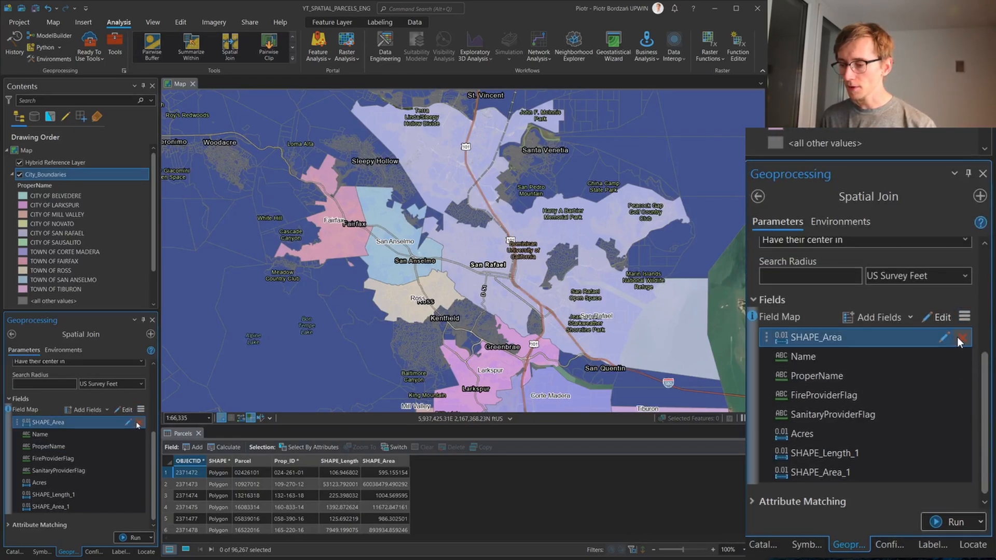
{"action": "left_click", "coordinate": [960, 341]}
{"action": "left_click", "coordinate": [963, 355]}
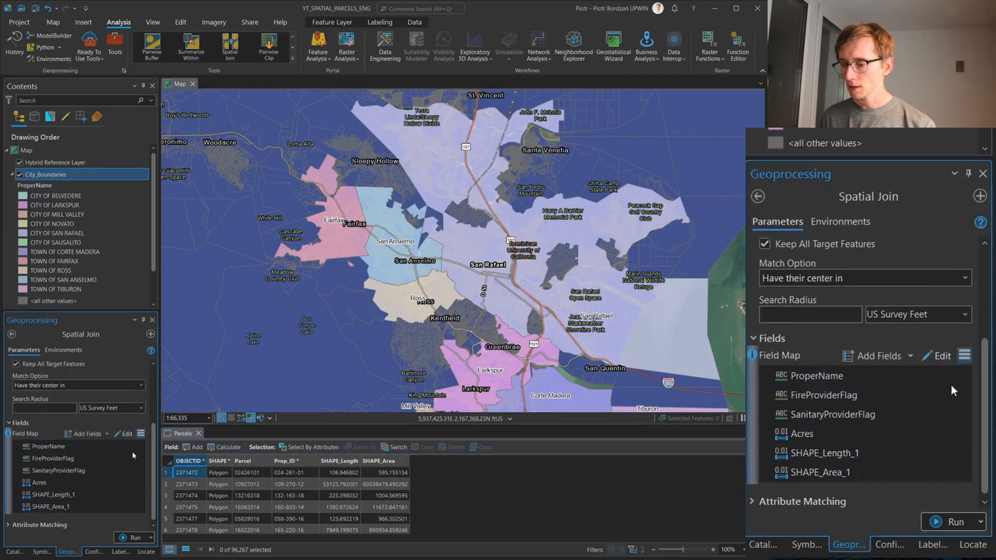
{"action": "left_click", "coordinate": [960, 395]}
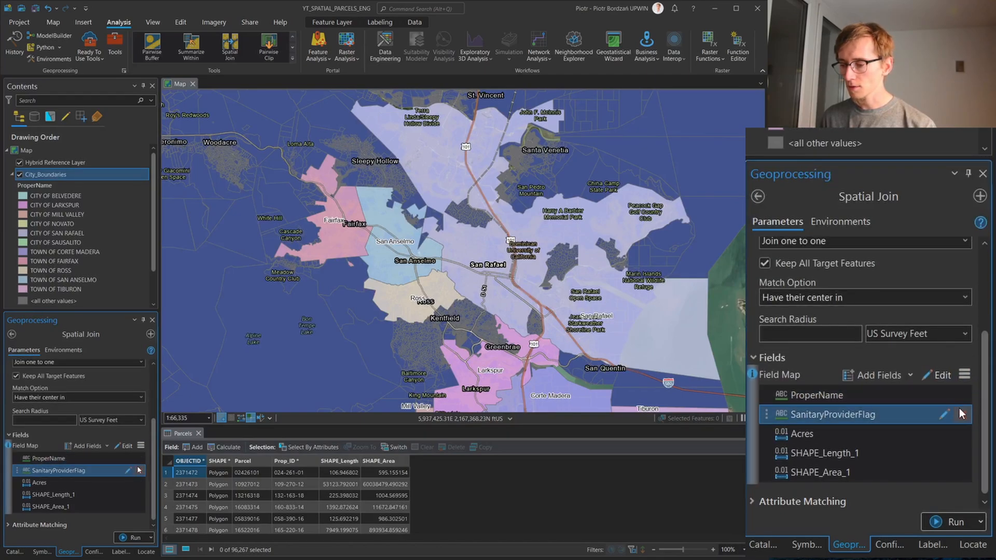
{"action": "left_click", "coordinate": [961, 414]}
{"action": "left_click", "coordinate": [961, 435]}
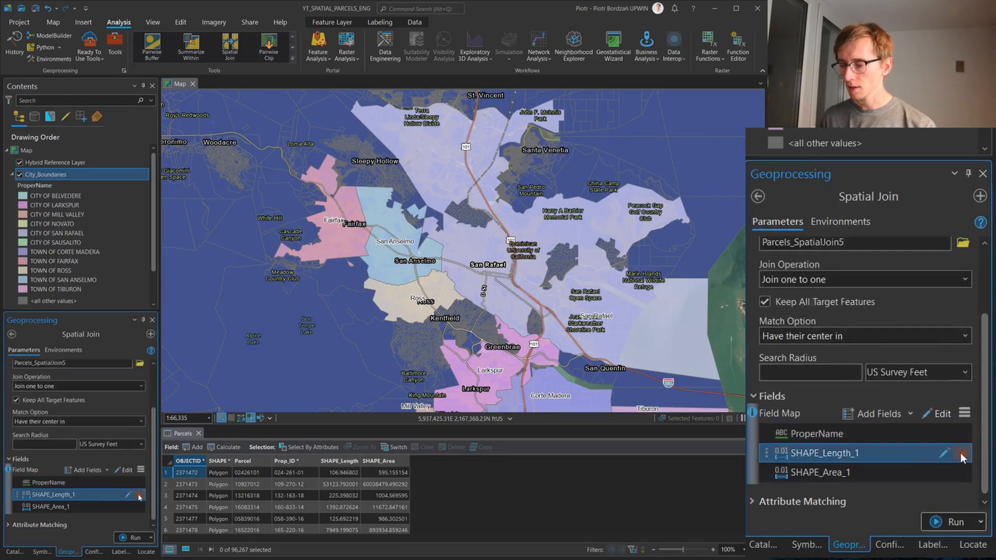
{"action": "left_click", "coordinate": [138, 496]}
{"action": "left_click", "coordinate": [139, 508]}
{"action": "left_click", "coordinate": [135, 537]}
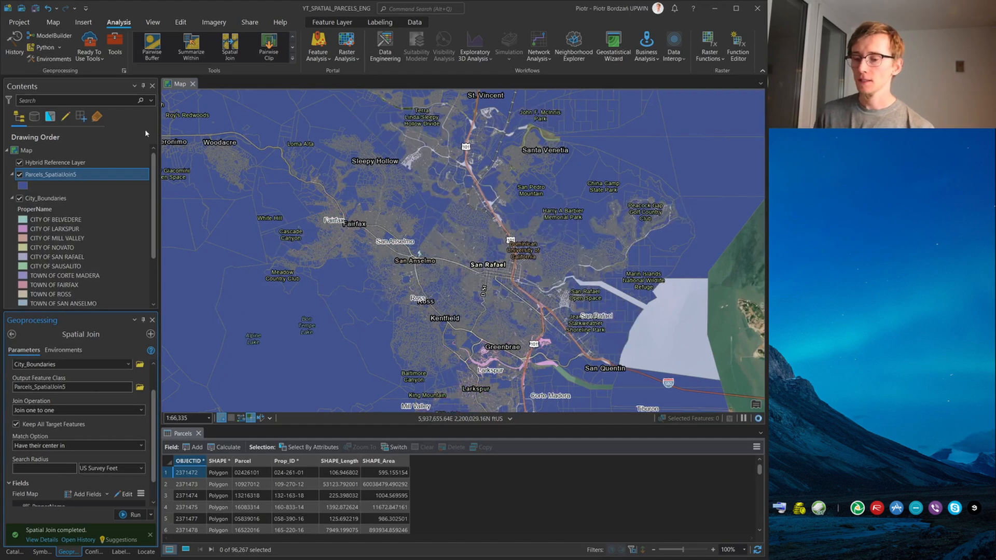
Open the Parcels_SpatialJoin5 attribute table, enlarge it and review the joined ProperName values
{"action": "right_click", "coordinate": [71, 176]}
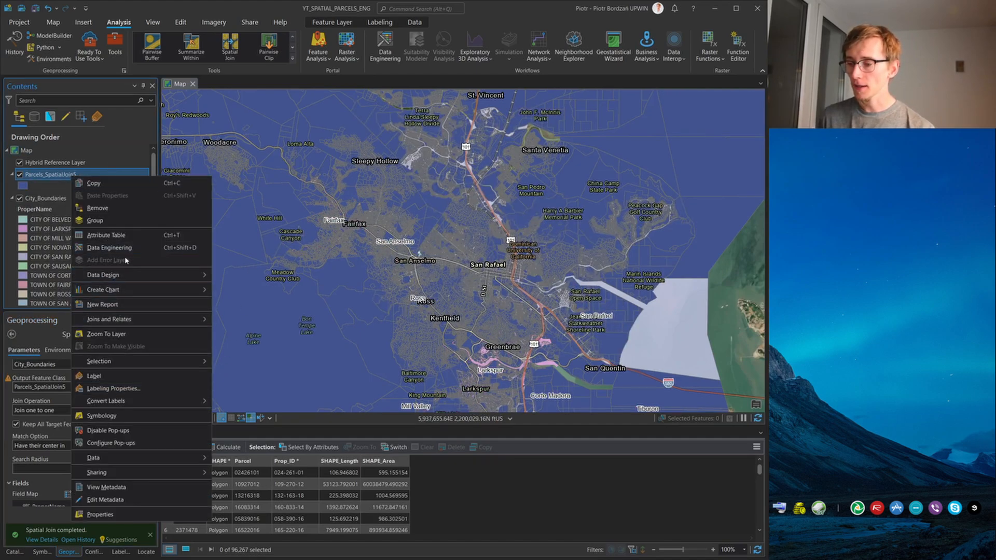
{"action": "left_click", "coordinate": [106, 234]}
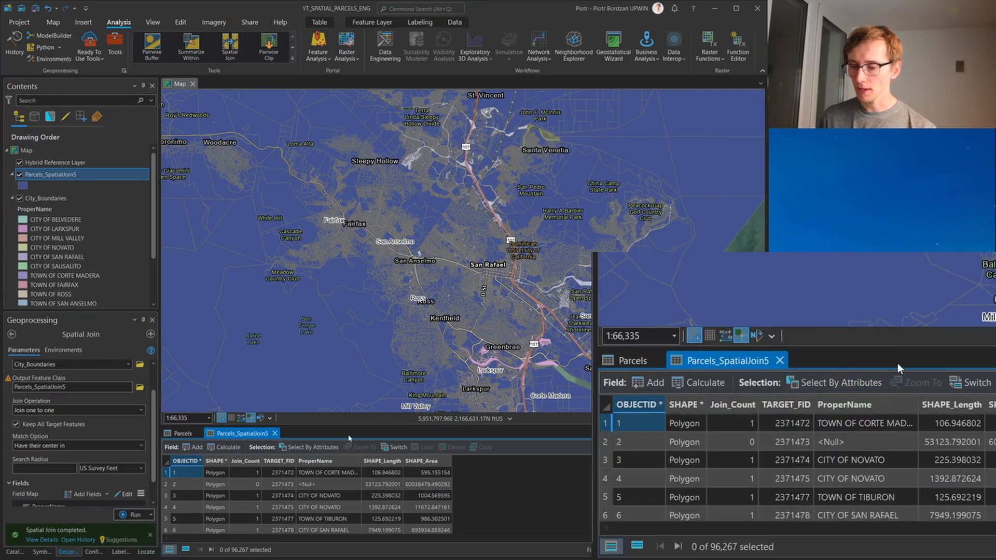
{"action": "left_click_drag", "start_coordinate": [354, 426], "coordinate": [353, 367]}
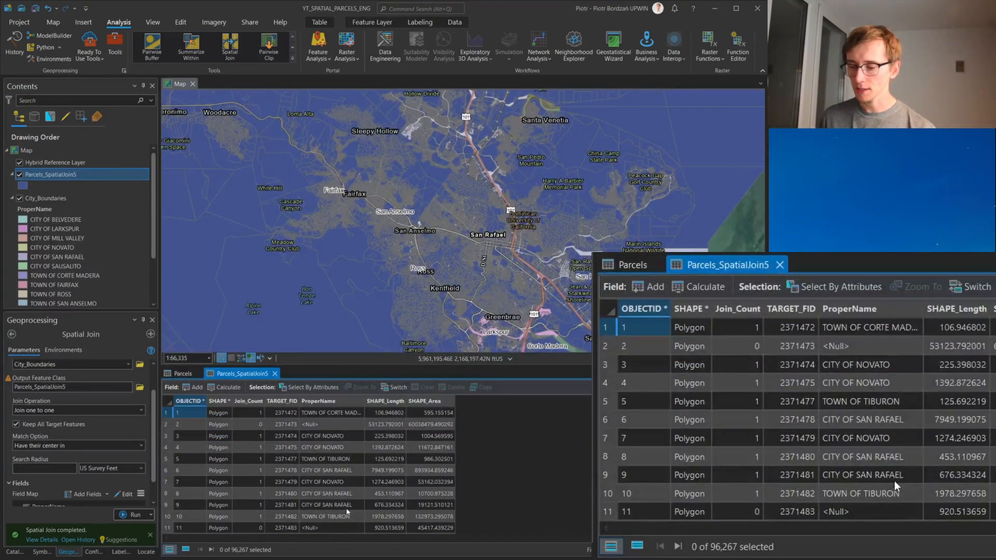
{"action": "scroll", "coordinate": [346, 512], "scroll_direction": "down", "scroll_amount": 8}
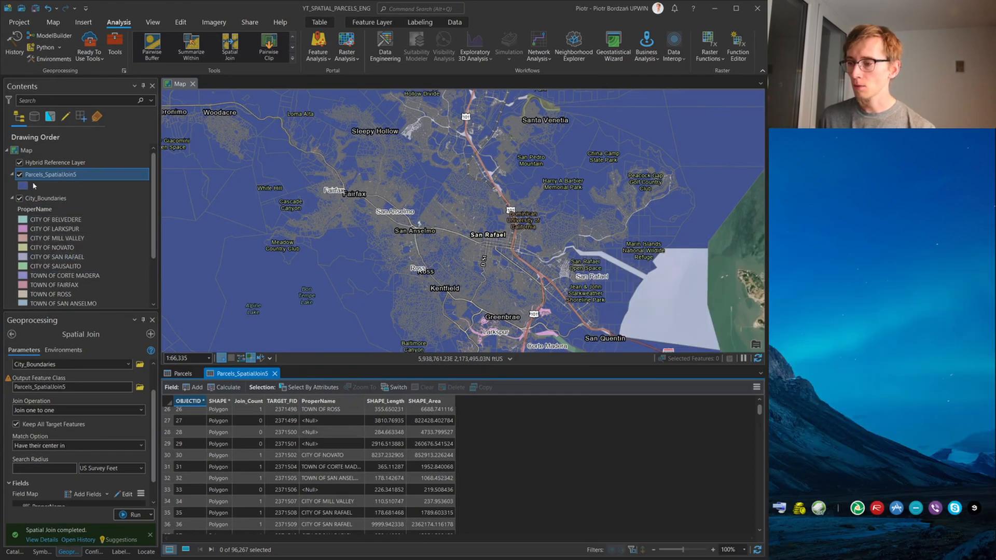
Collapse the City_Boundaries legend and turn off the original Parcels layer
{"action": "left_click", "coordinate": [12, 200]}
{"action": "left_click", "coordinate": [20, 211]}
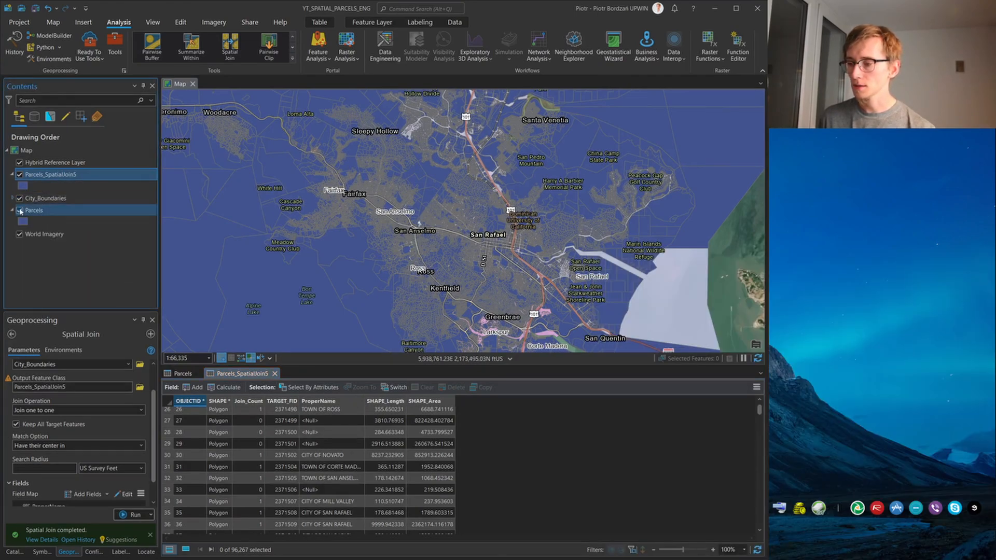
Add a definition query to Parcels_SpatialJoin5 keeping only features where ProperName is equal to TOWN OF SAN ANSELMO
{"action": "right_click", "coordinate": [32, 176]}
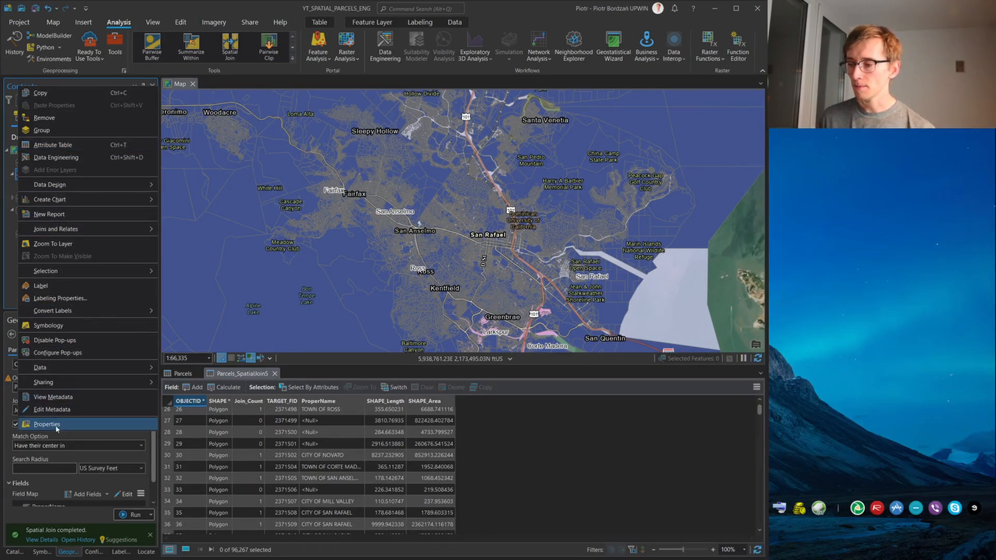
{"action": "left_click", "coordinate": [57, 428]}
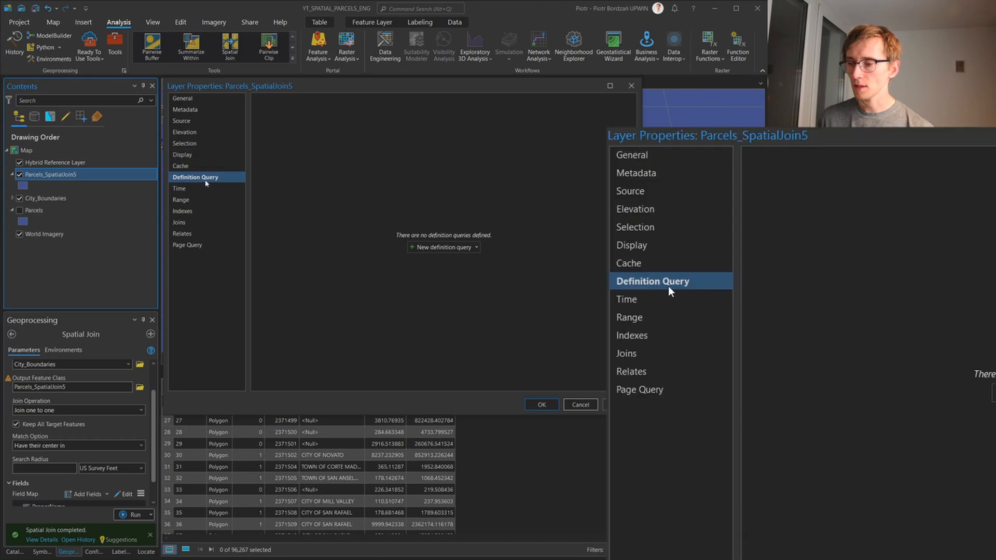
{"action": "left_click", "coordinate": [444, 246]}
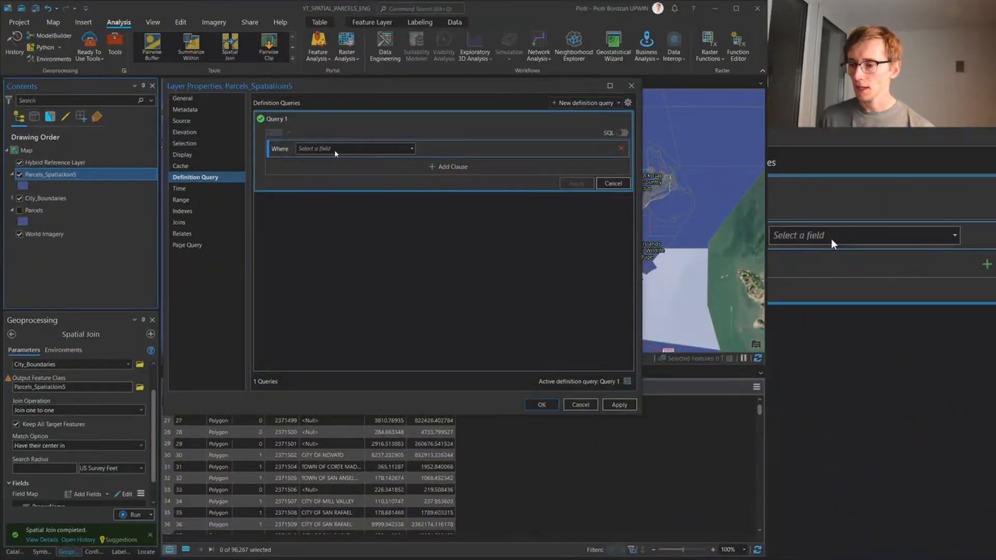
{"action": "left_click", "coordinate": [352, 149]}
{"action": "left_click", "coordinate": [328, 200]}
{"action": "left_click", "coordinate": [456, 146]}
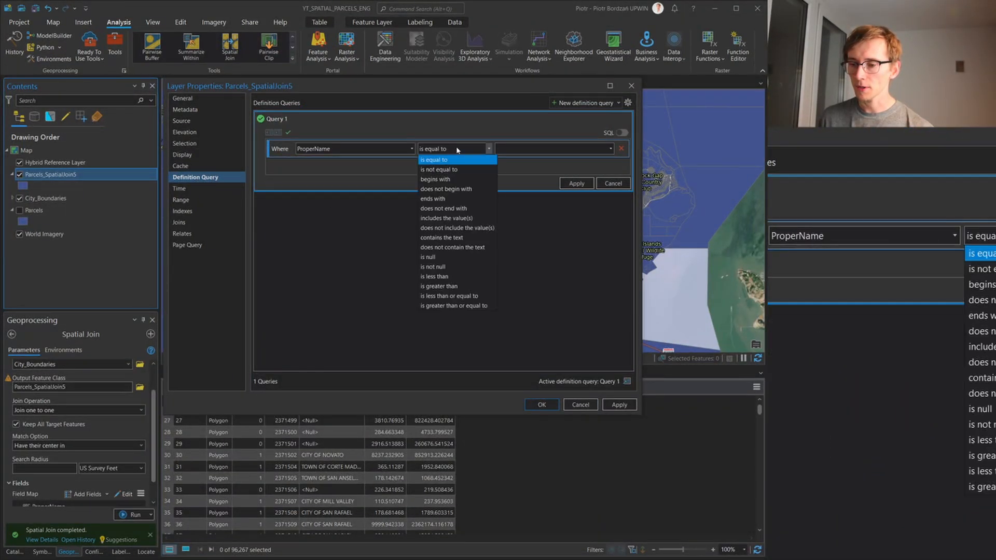
{"action": "left_click", "coordinate": [611, 149]}
{"action": "left_click", "coordinate": [611, 149]}
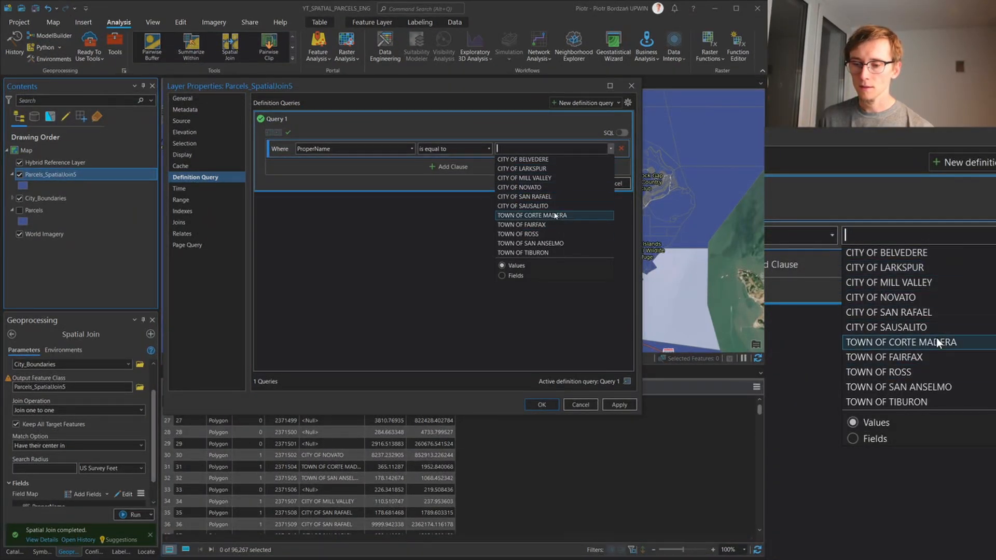
{"action": "left_click", "coordinate": [559, 244]}
{"action": "left_click", "coordinate": [578, 183]}
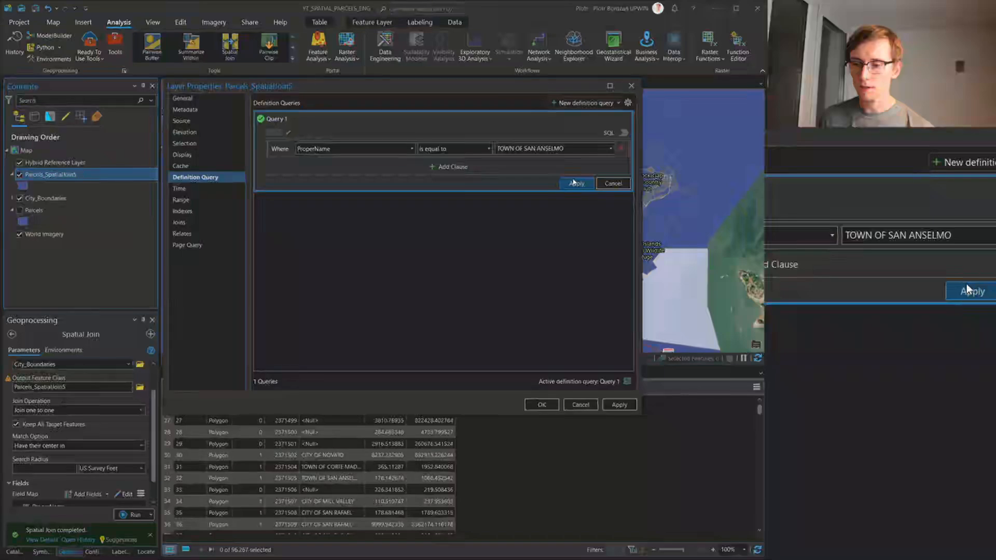
{"action": "left_click", "coordinate": [542, 404]}
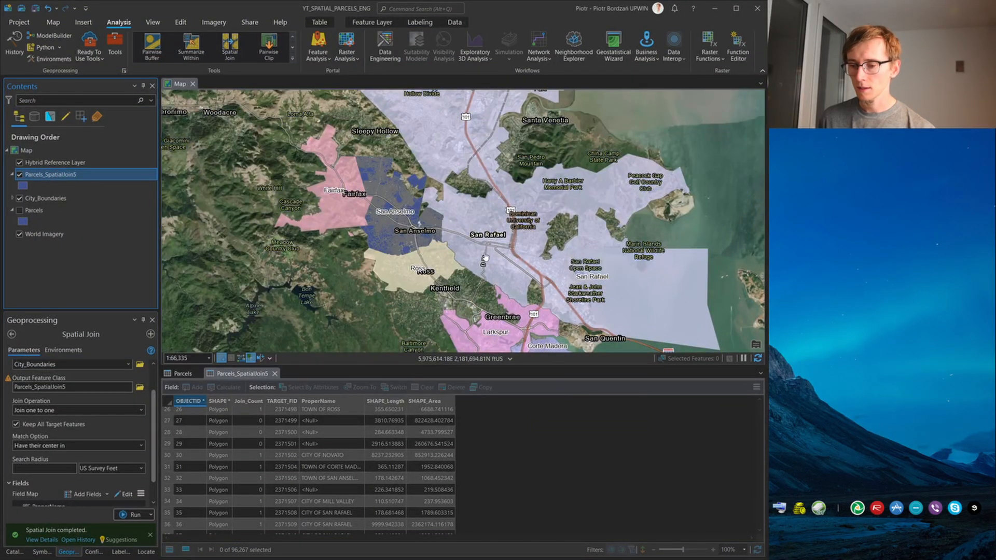
Move City_Boundaries above Parcels_SpatialJoin5 and filter it with a definition query where ProperName is equal to TOWN OF SAN ANSELMO
{"action": "scroll", "coordinate": [389, 217], "scroll_direction": "up", "scroll_amount": 2}
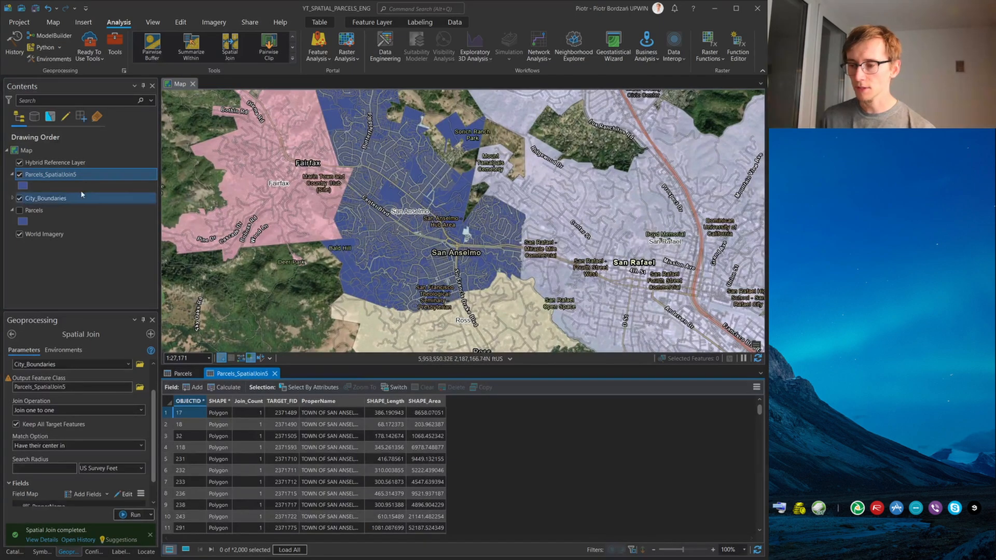
{"action": "left_click_drag", "start_coordinate": [48, 203], "coordinate": [63, 175]}
{"action": "right_click", "coordinate": [64, 176]}
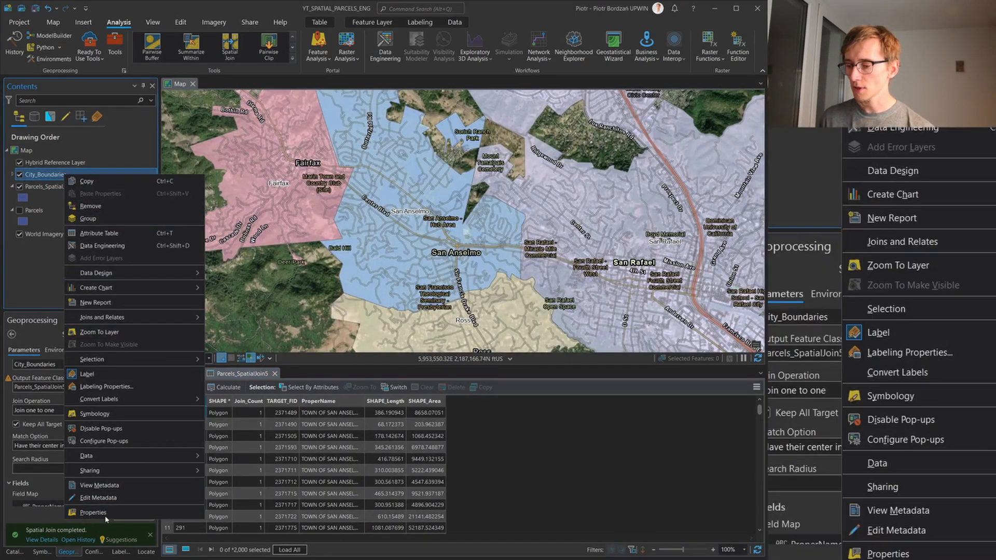
{"action": "left_click", "coordinate": [93, 513]}
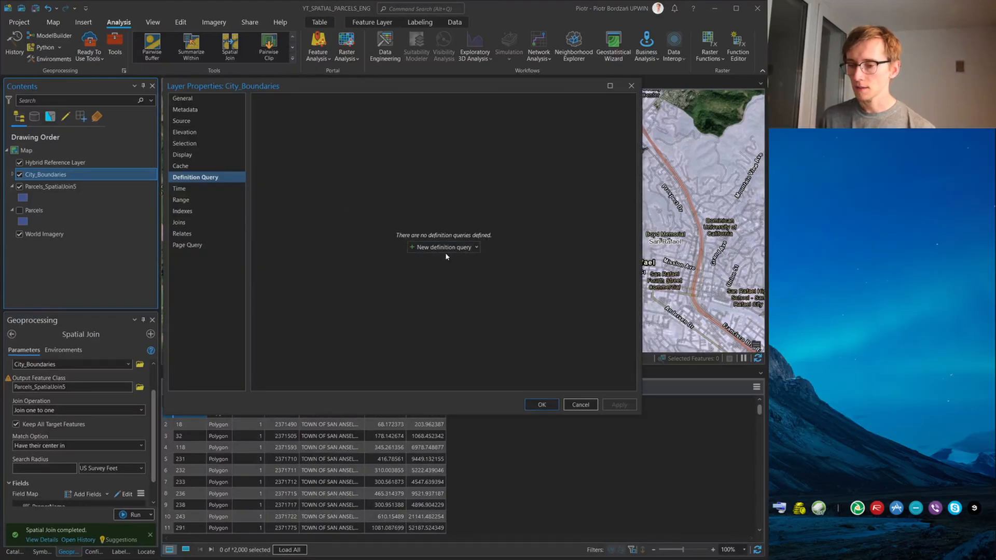
{"action": "left_click", "coordinate": [444, 247]}
{"action": "left_click", "coordinate": [360, 149]}
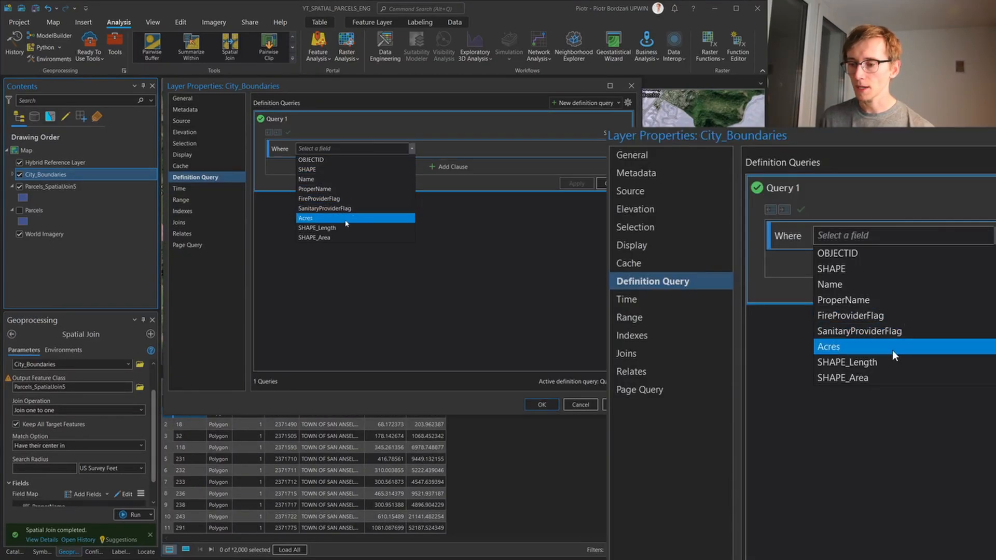
{"action": "left_click", "coordinate": [344, 189]}
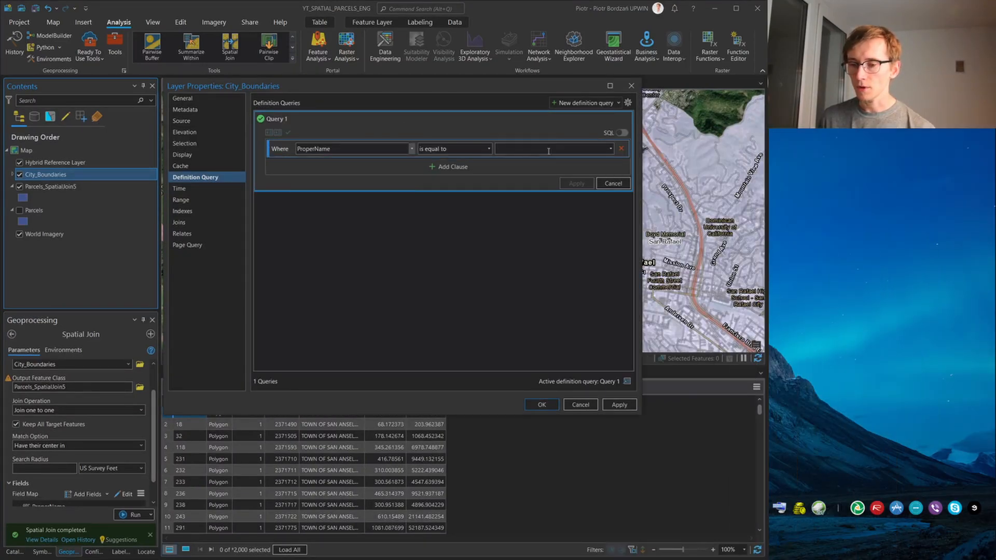
{"action": "left_click", "coordinate": [611, 149]}
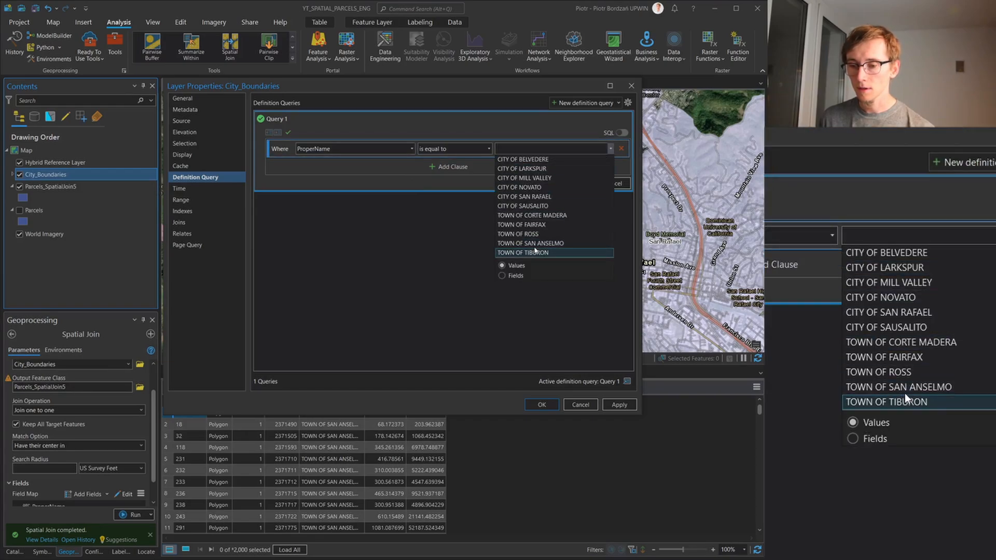
{"action": "left_click", "coordinate": [554, 249]}
{"action": "left_click", "coordinate": [573, 183]}
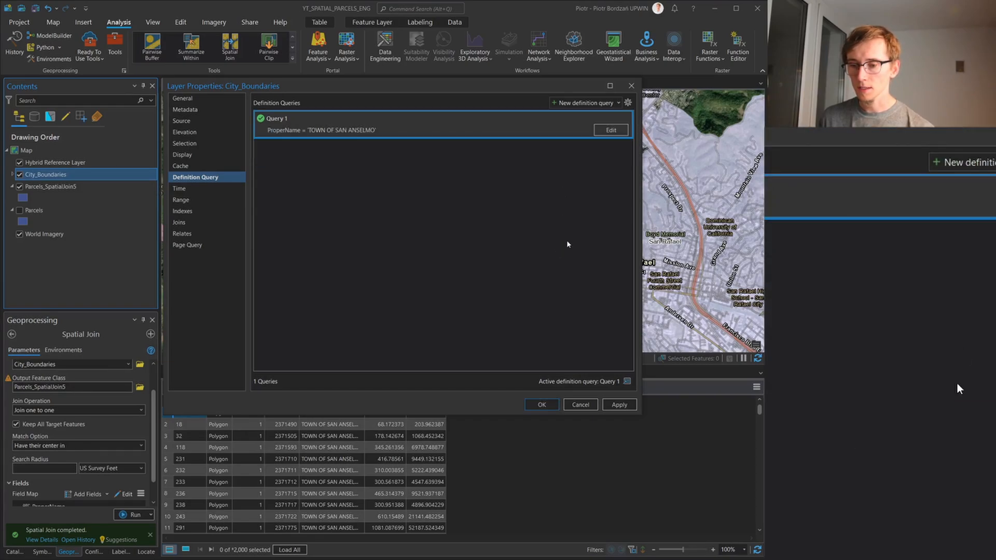
{"action": "left_click", "coordinate": [549, 404]}
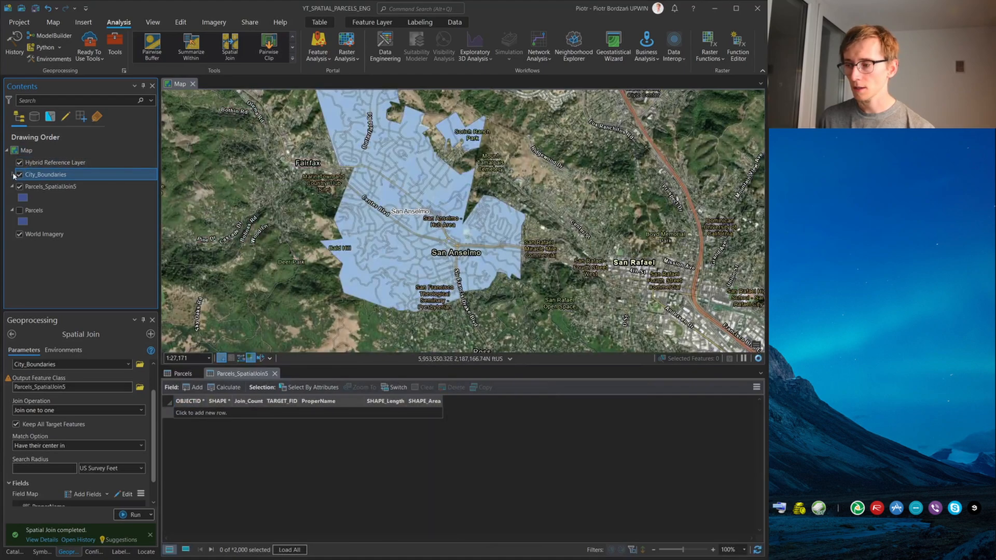
{"action": "left_click", "coordinate": [13, 175]}
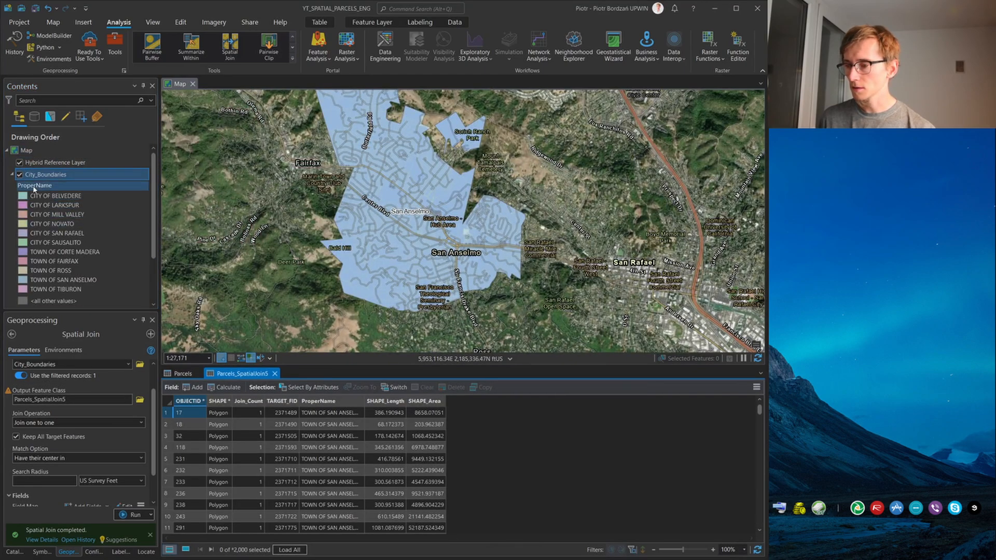
{"action": "right_click", "coordinate": [54, 175]}
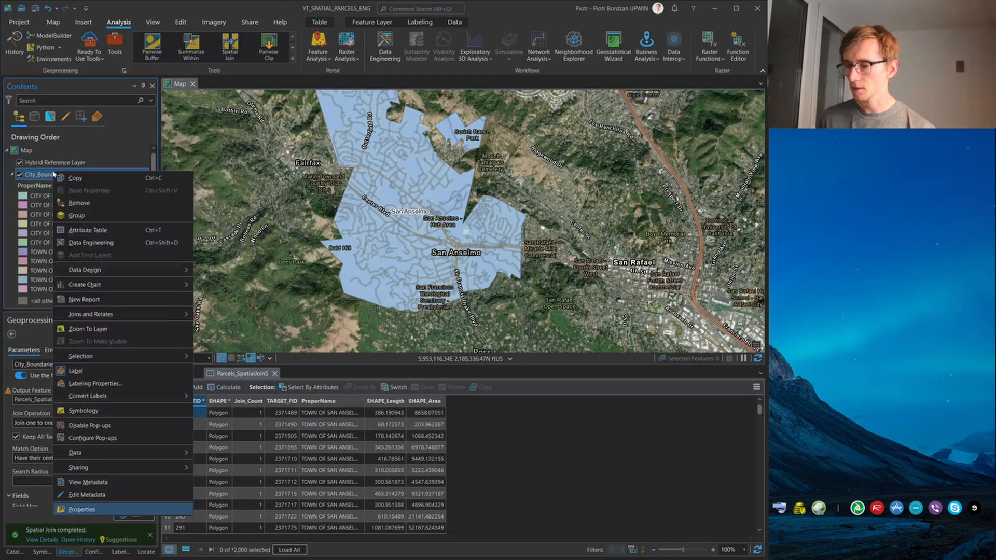
{"action": "left_click", "coordinate": [39, 225]}
{"action": "scroll", "coordinate": [32, 218], "scroll_direction": "down", "scroll_amount": 3}
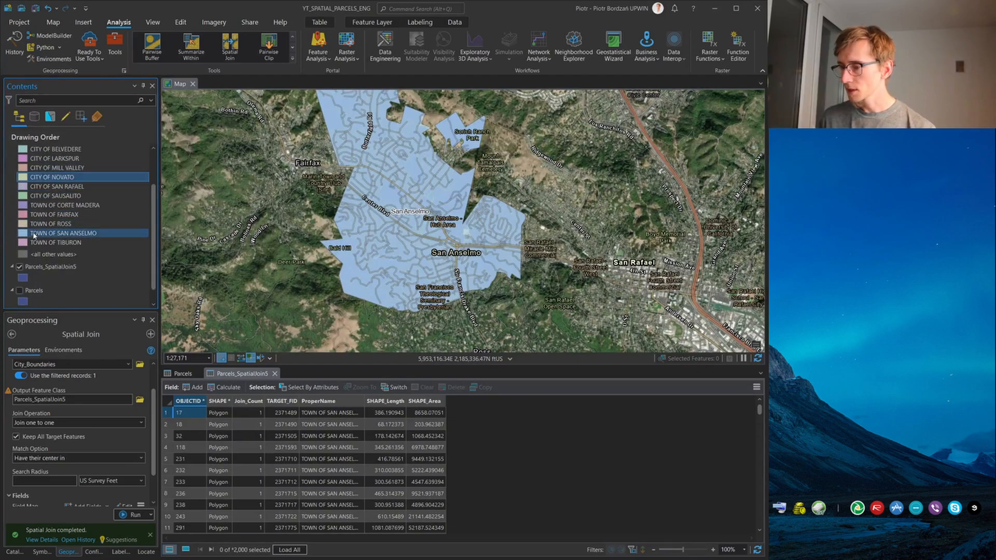
{"action": "scroll", "coordinate": [62, 177], "scroll_direction": "up", "scroll_amount": 3}
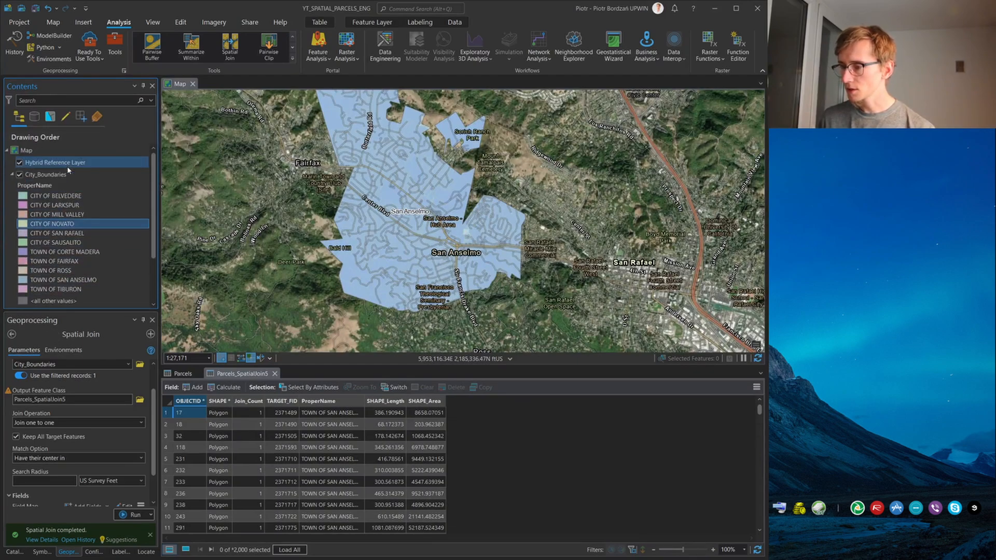
Switch the City_Boundaries symbology to Single Symbol and apply the dashed black outline preset from the ArcGIS 2D gallery
{"action": "right_click", "coordinate": [61, 174]}
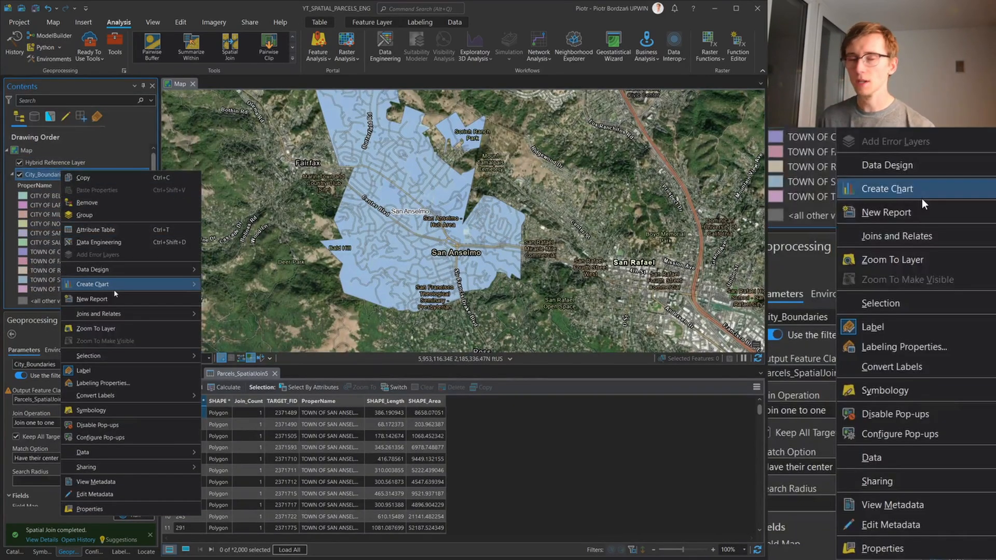
{"action": "mouse_move", "coordinate": [113, 289]}
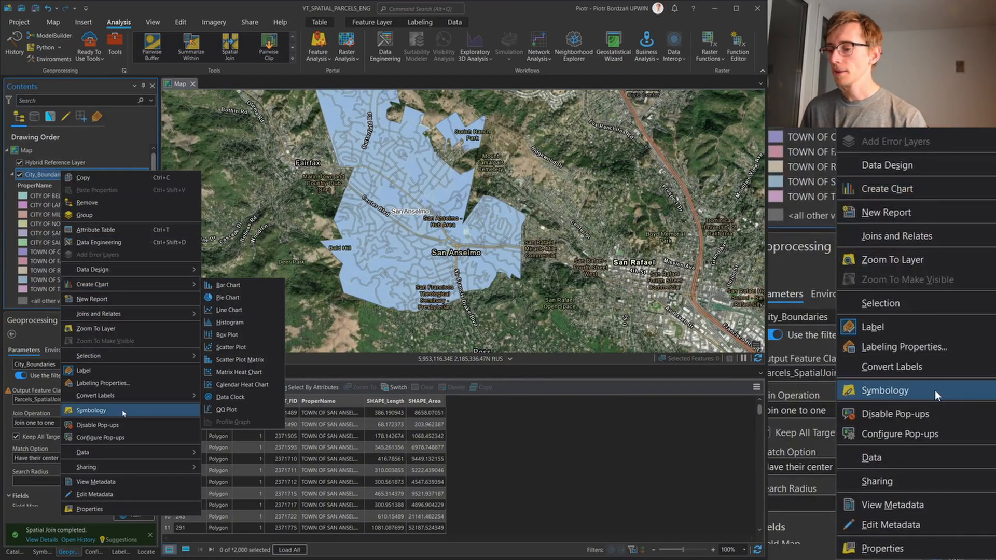
{"action": "left_click", "coordinate": [90, 410]}
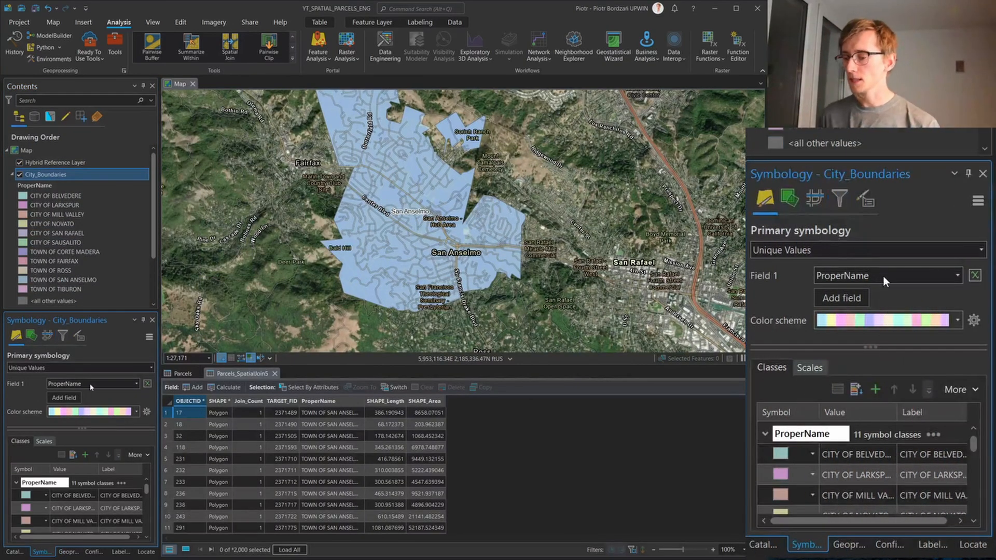
{"action": "left_click", "coordinate": [64, 369]}
{"action": "left_click", "coordinate": [70, 386]}
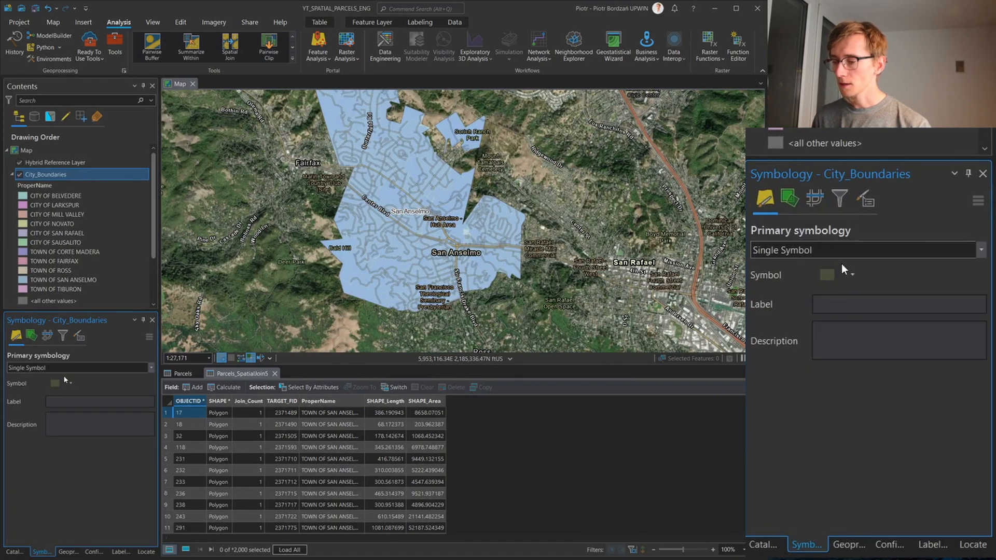
{"action": "left_click", "coordinate": [56, 383]}
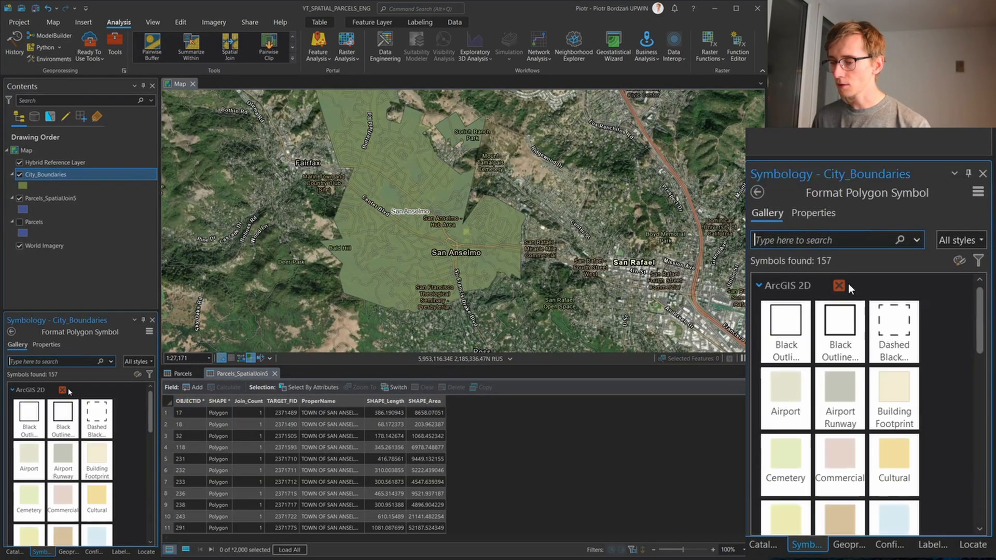
{"action": "left_click", "coordinate": [96, 418]}
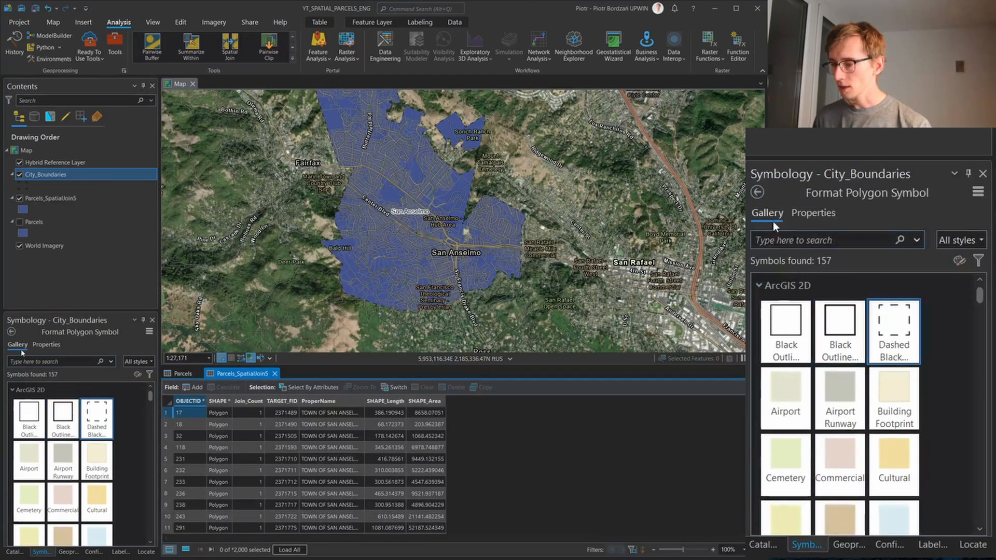
Set the City_Boundaries symbol to an orange outline with a width of 3 pt and apply it
{"action": "left_click", "coordinate": [44, 346]}
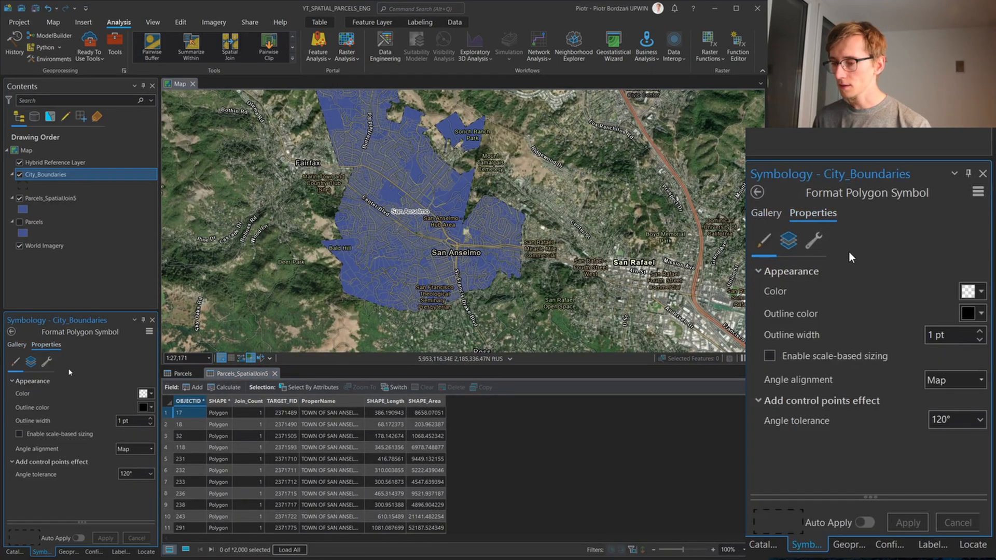
{"action": "left_click", "coordinate": [152, 408]}
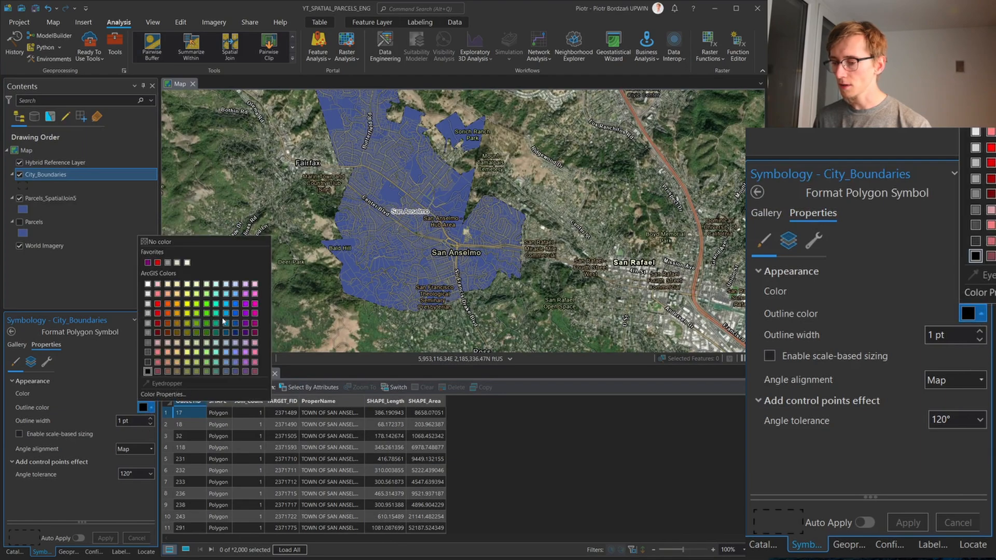
{"action": "left_click", "coordinate": [177, 313]}
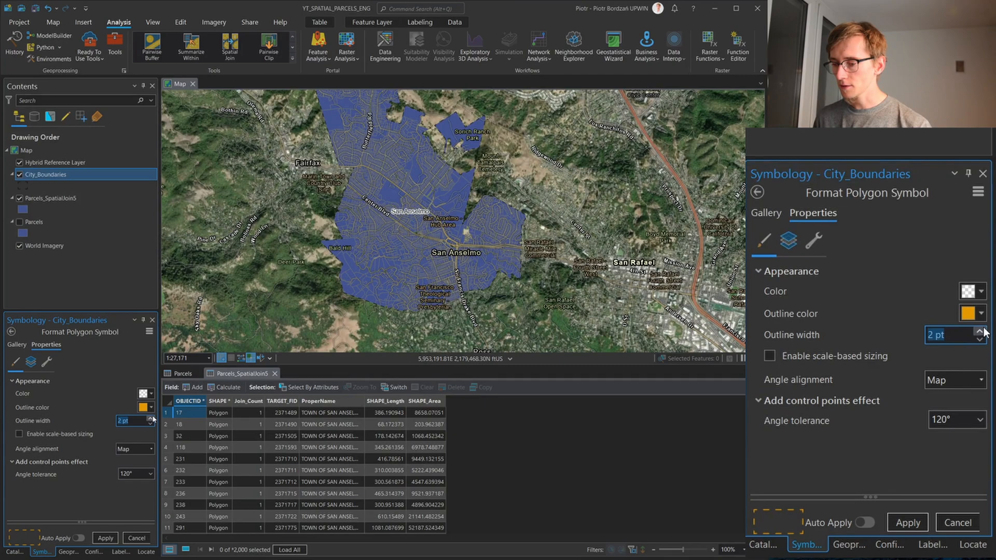
{"action": "left_click", "coordinate": [106, 538]}
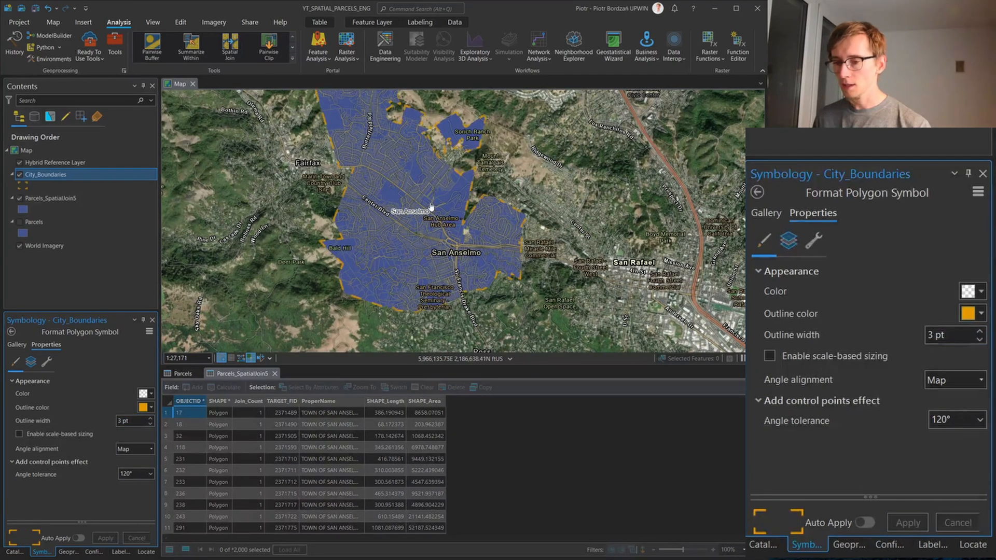
Give Parcels_SpatialJoin5 a light blue fill with a white outline, and close its attribute table
{"action": "left_click_drag", "start_coordinate": [376, 155], "coordinate": [362, 171]}
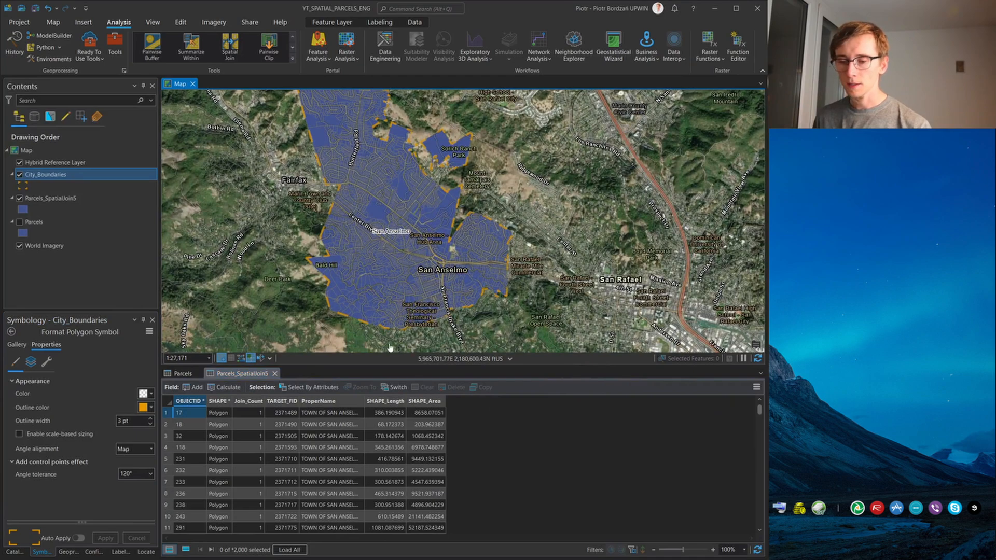
{"action": "left_click", "coordinate": [23, 209]}
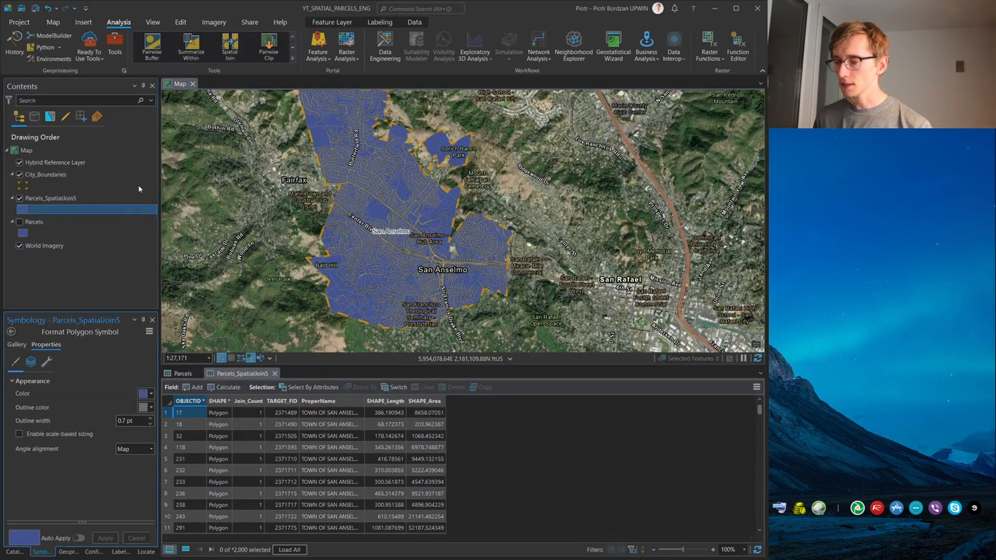
{"action": "left_click", "coordinate": [151, 395]}
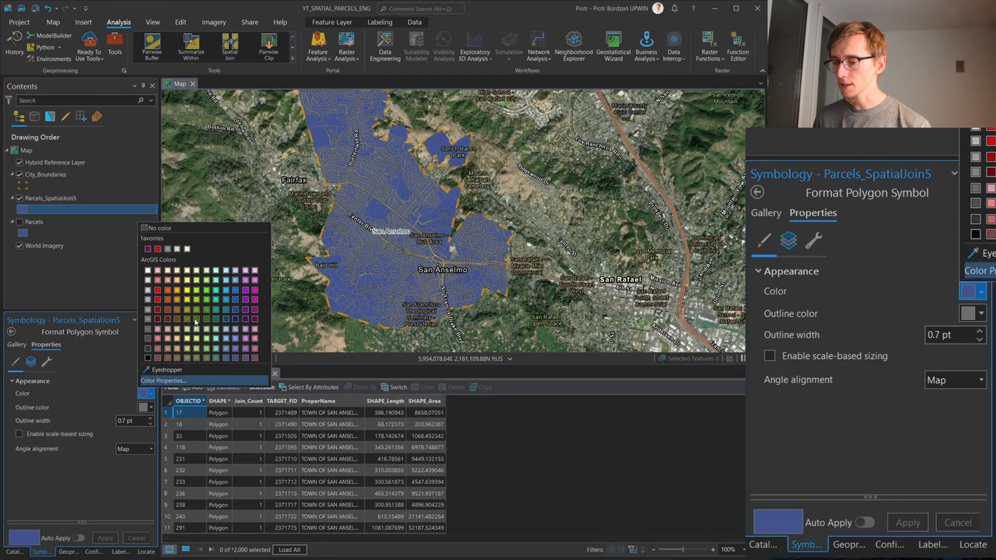
{"action": "left_click", "coordinate": [236, 281]}
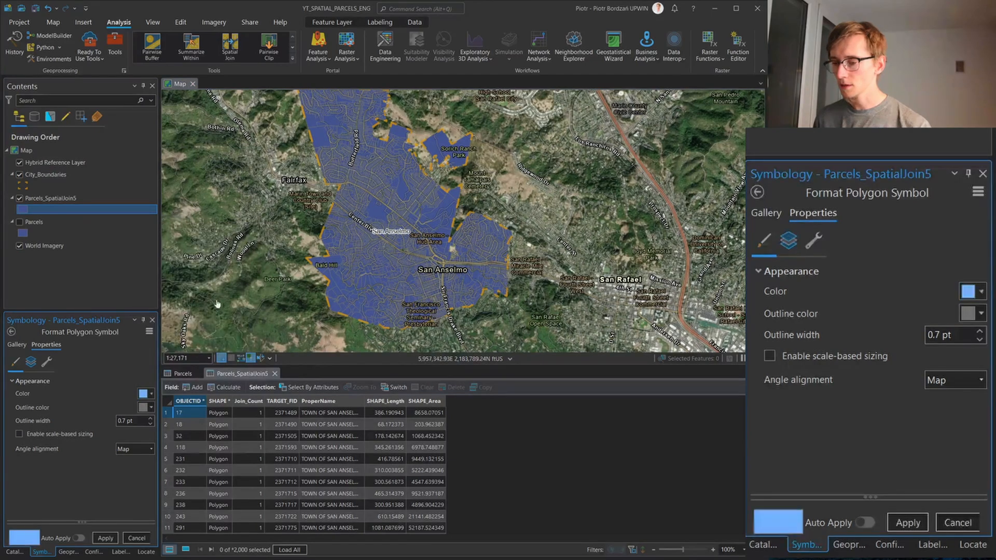
{"action": "left_click", "coordinate": [151, 408]}
{"action": "left_click", "coordinate": [149, 286]}
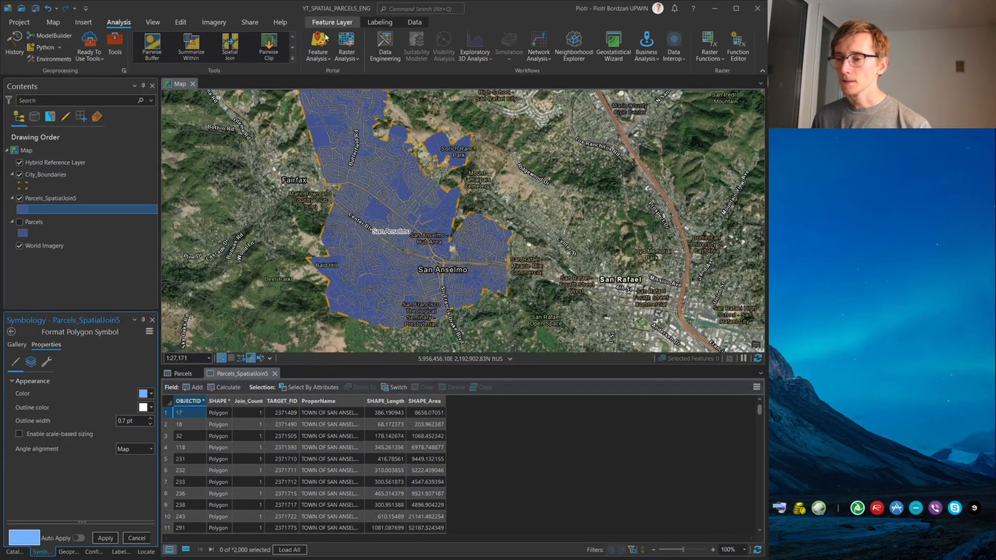
{"action": "left_click", "coordinate": [151, 395]}
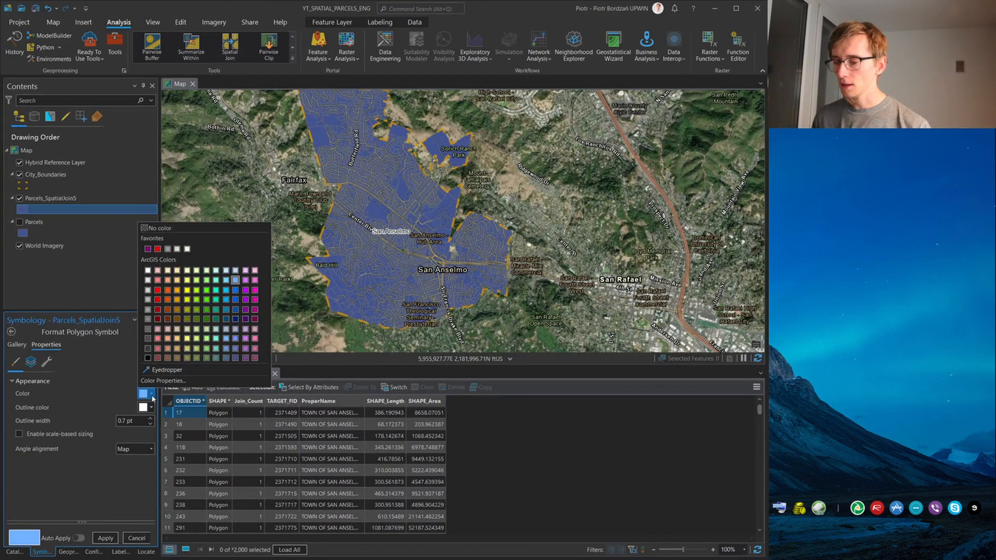
{"action": "left_click", "coordinate": [112, 538]}
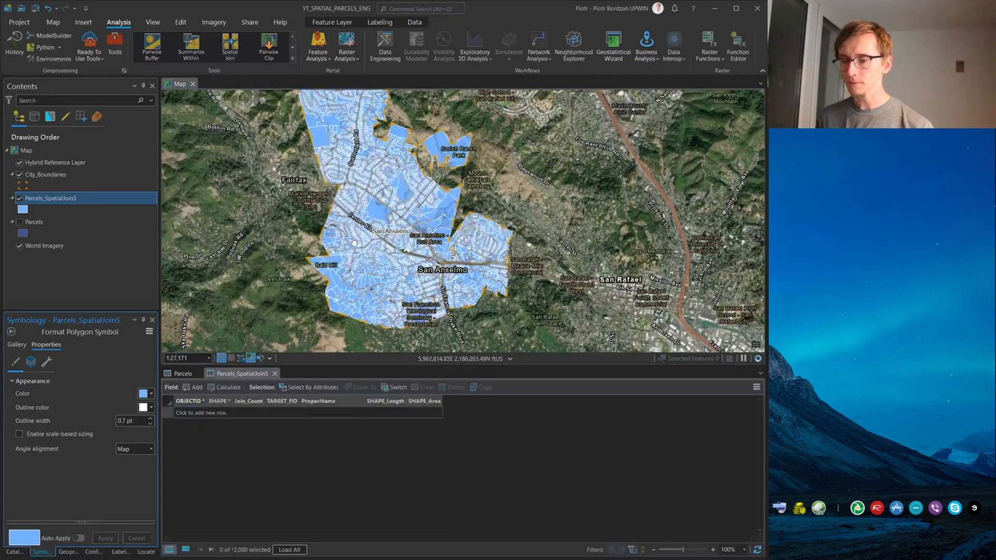
{"action": "left_click", "coordinate": [275, 374]}
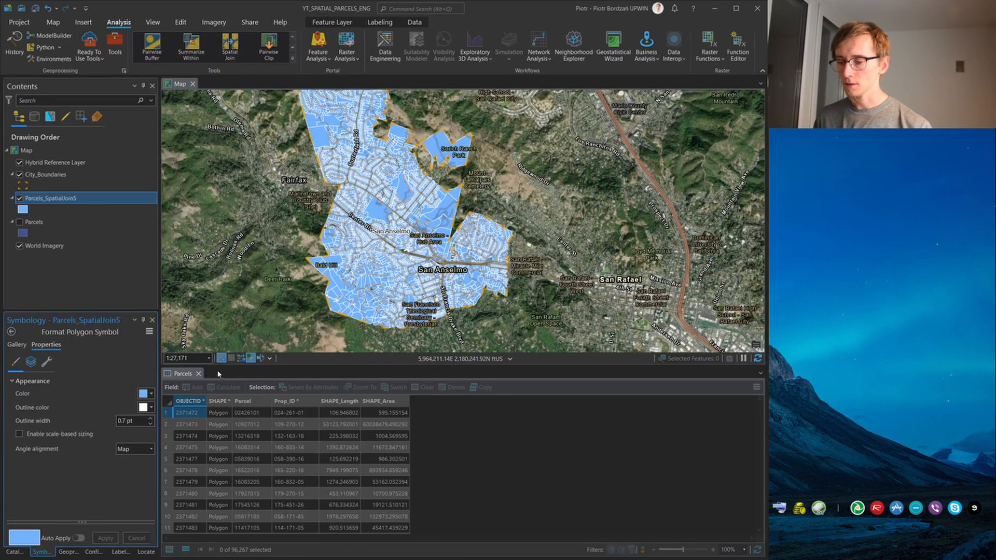
Set the transparency of the Parcels_SpatialJoin5 layer to 60% and check the imagery beneath the parcels
{"action": "scroll", "coordinate": [428, 244], "scroll_direction": "up", "scroll_amount": 2}
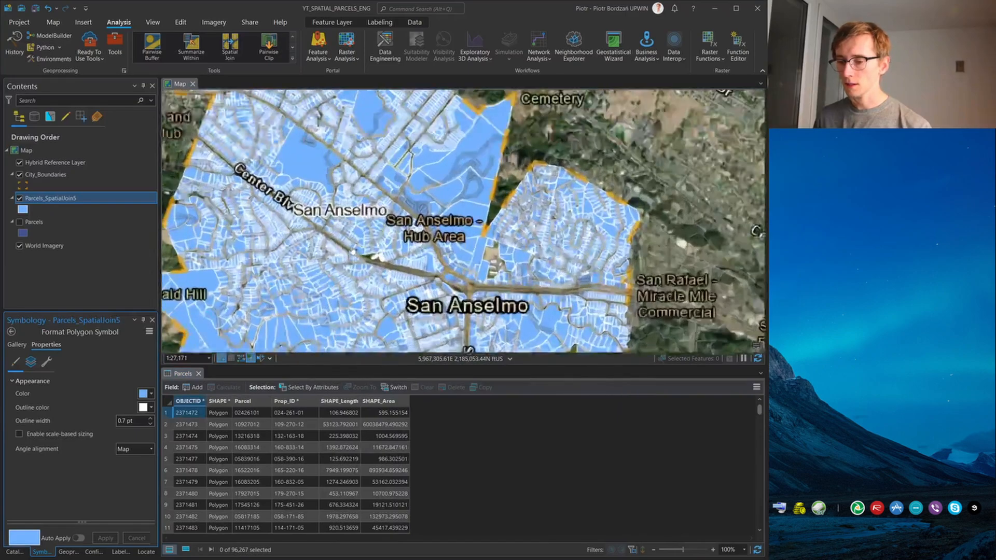
{"action": "scroll", "coordinate": [389, 246], "scroll_direction": "up", "scroll_amount": 3}
{"action": "scroll", "coordinate": [397, 257], "scroll_direction": "up", "scroll_amount": 2}
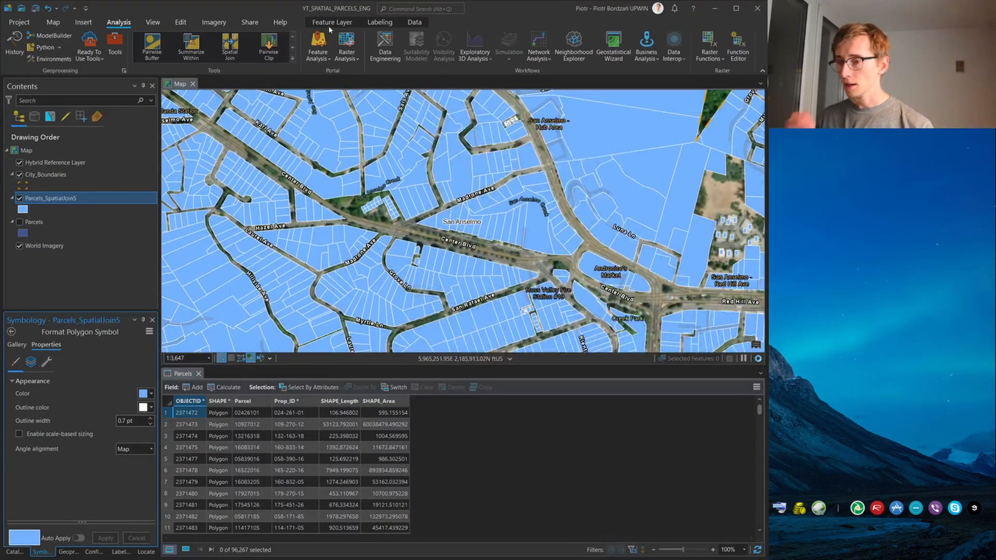
{"action": "left_click", "coordinate": [329, 24]}
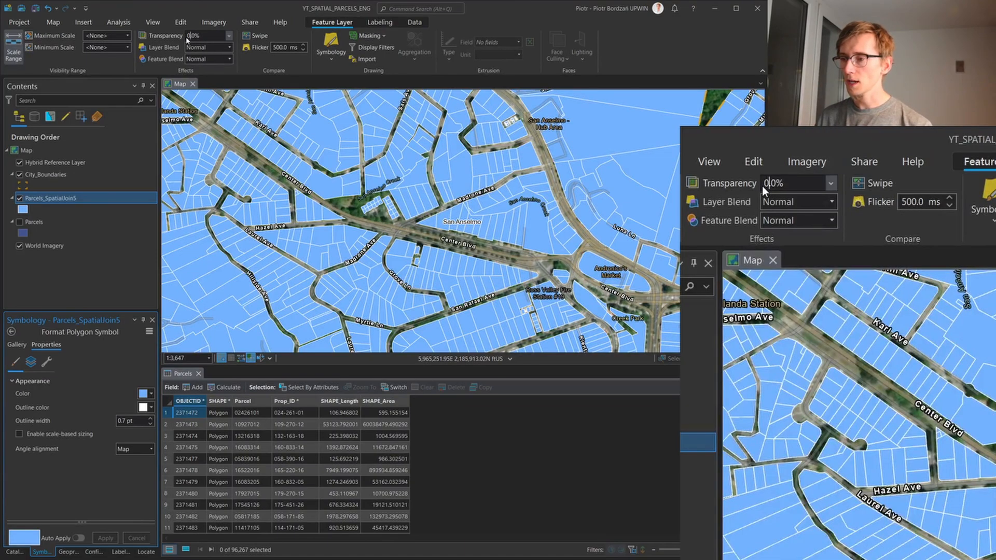
{"action": "type", "text": "3"}
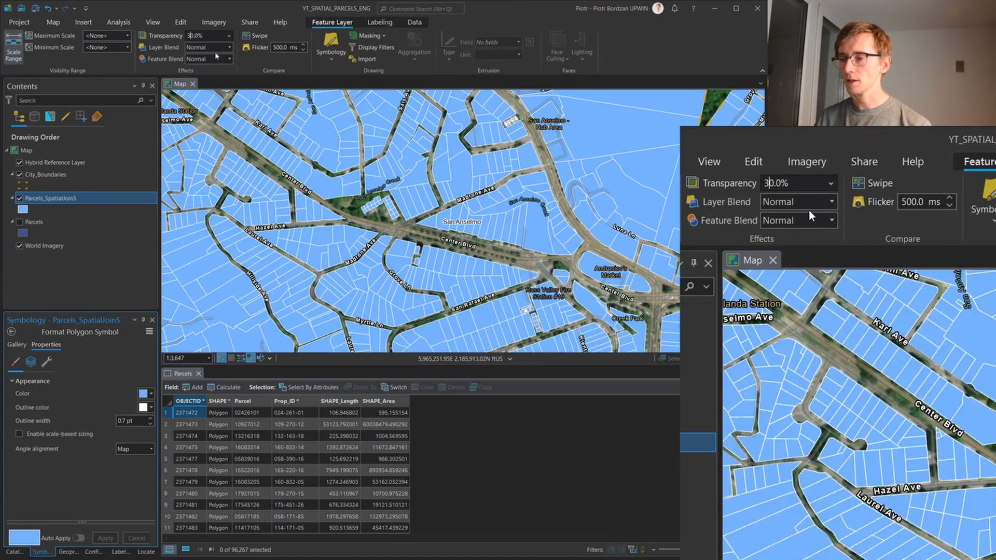
{"action": "key", "text": "BackSpace"}
{"action": "type", "text": "6"}
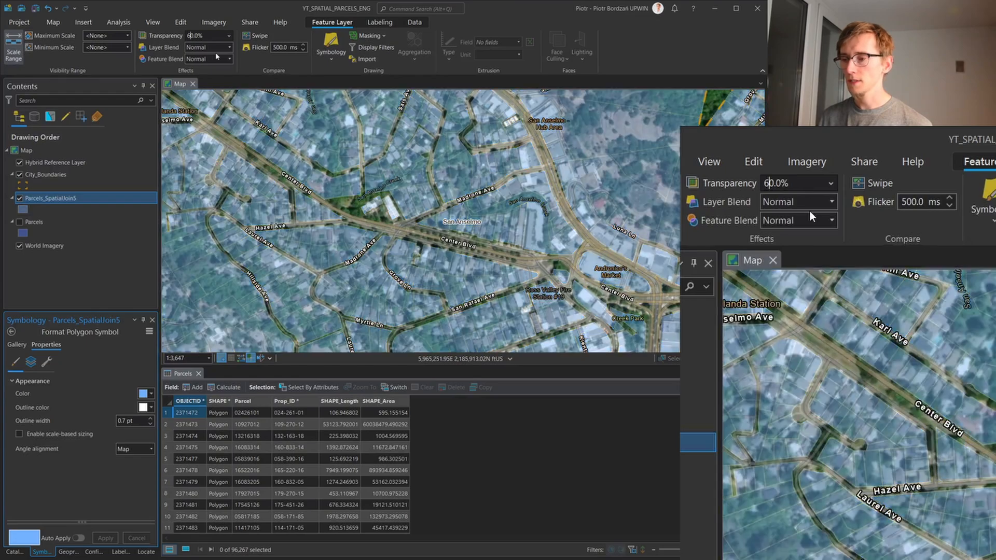
{"action": "scroll", "coordinate": [539, 199], "scroll_direction": "up", "scroll_amount": 2}
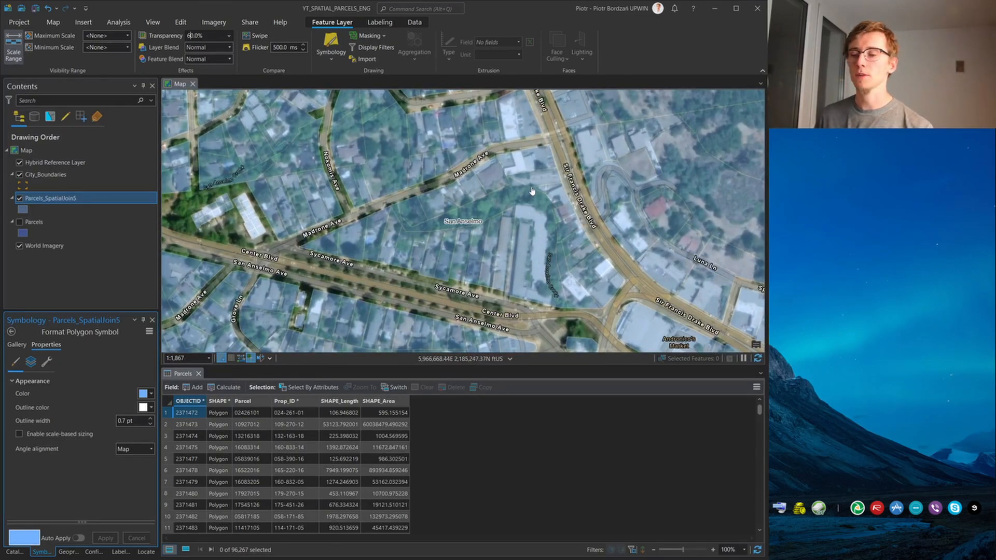
{"action": "scroll", "coordinate": [482, 162], "scroll_direction": "down", "scroll_amount": 1}
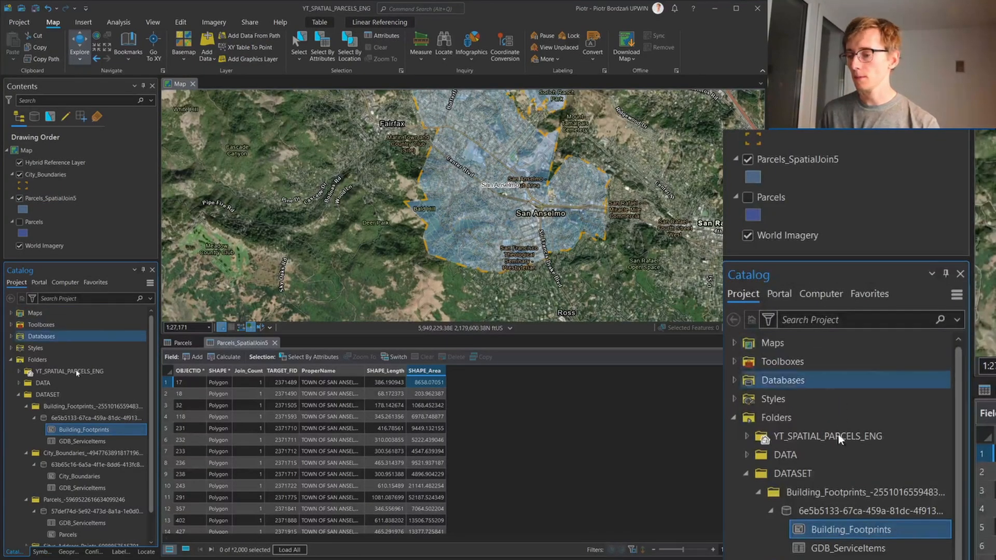
Add the Building_Footprints feature class from the DATASET folder to the current map and shrink the attribute table to enlarge the map view
{"action": "right_click", "coordinate": [79, 435]}
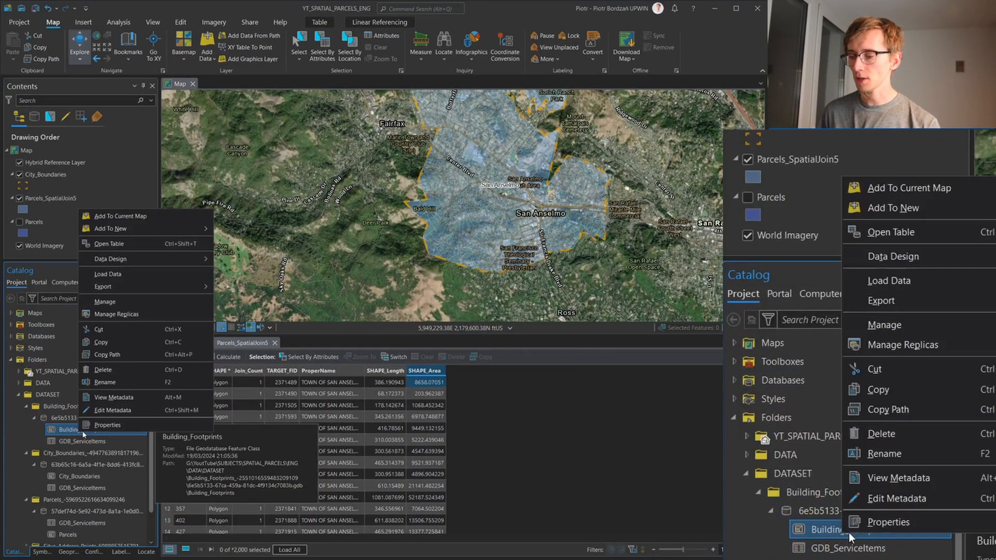
{"action": "left_click", "coordinate": [120, 219]}
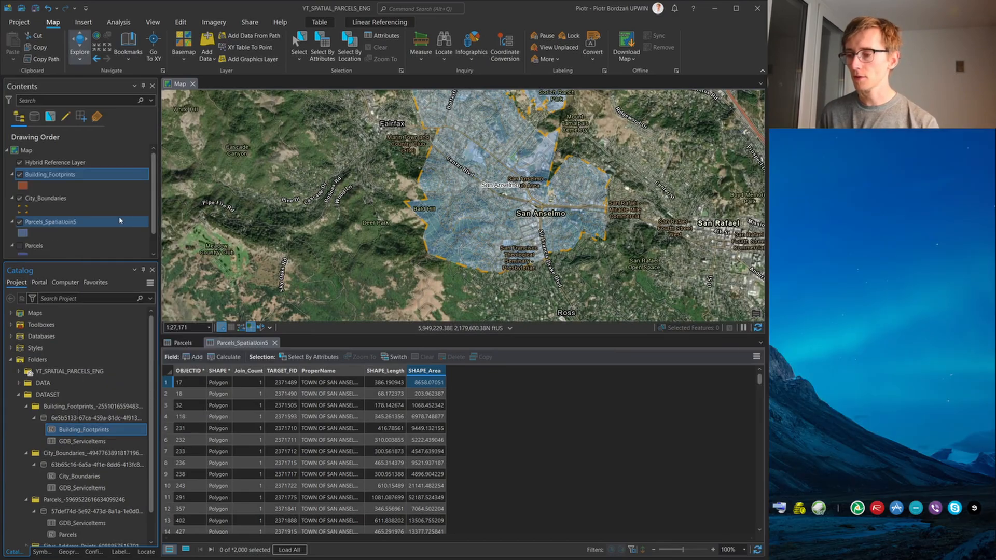
{"action": "scroll", "coordinate": [555, 225], "scroll_direction": "up", "scroll_amount": 5}
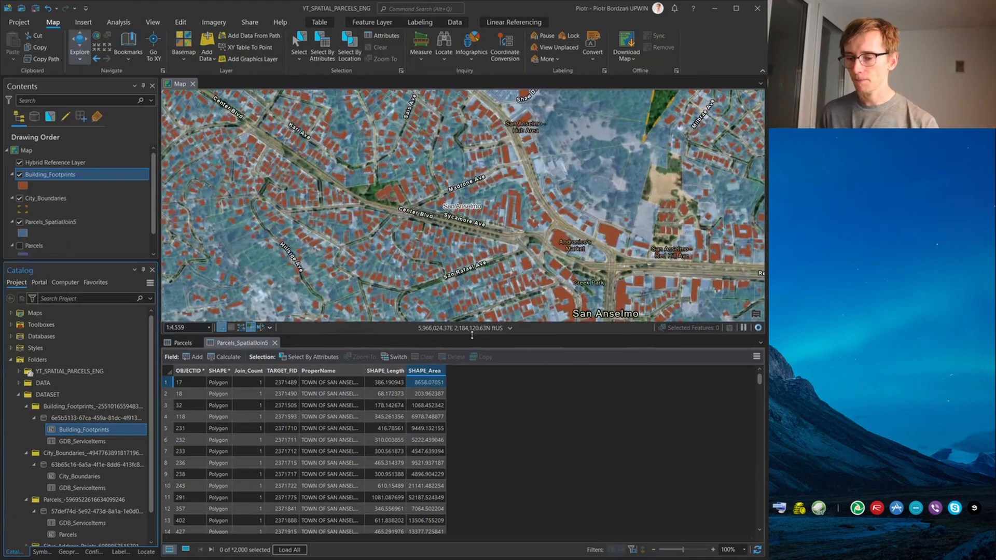
{"action": "left_click_drag", "start_coordinate": [469, 335], "coordinate": [485, 458]}
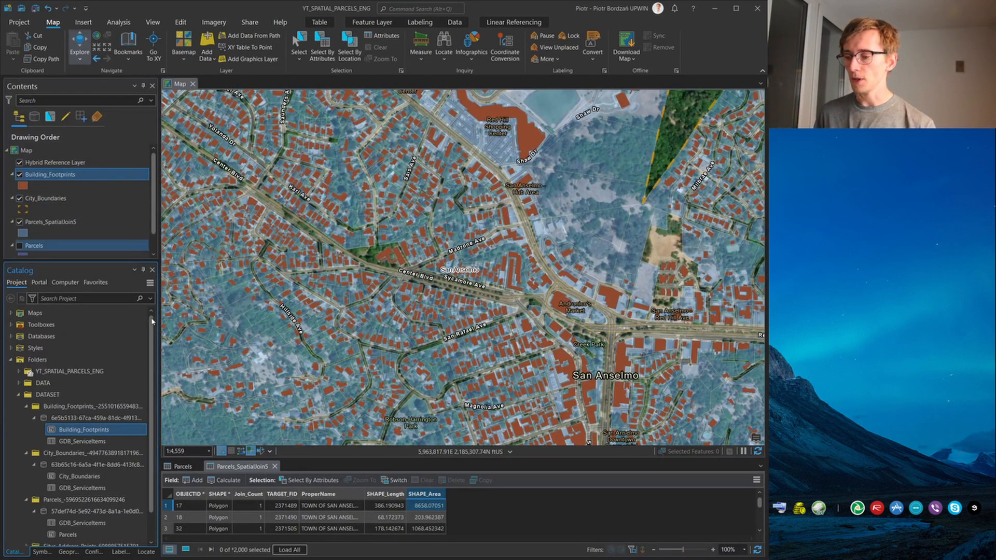
Select by location the Parcels_SpatialJoin5 features that intersect Building_Footprints, as a new selection
{"action": "left_click", "coordinate": [349, 49]}
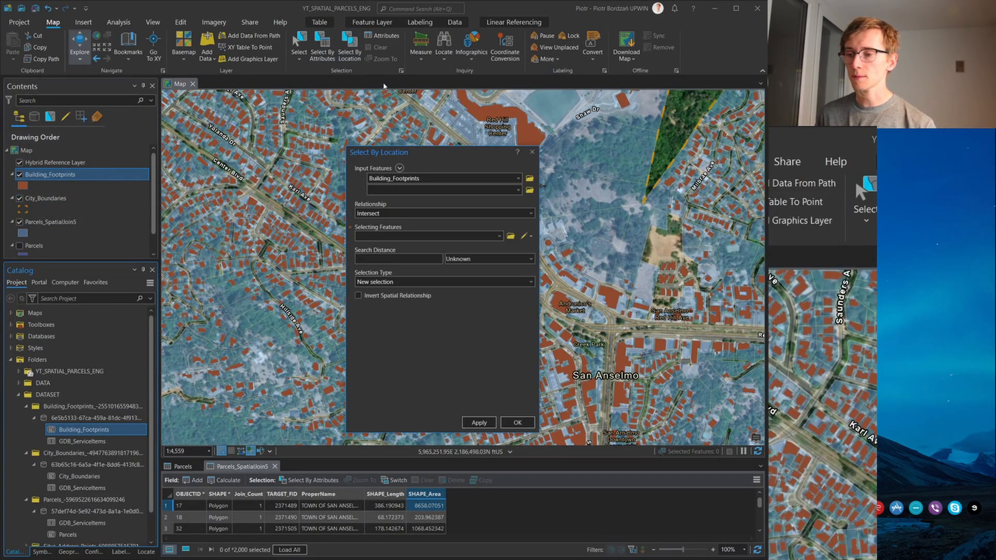
{"action": "left_click", "coordinate": [394, 178]}
{"action": "left_click", "coordinate": [518, 177]}
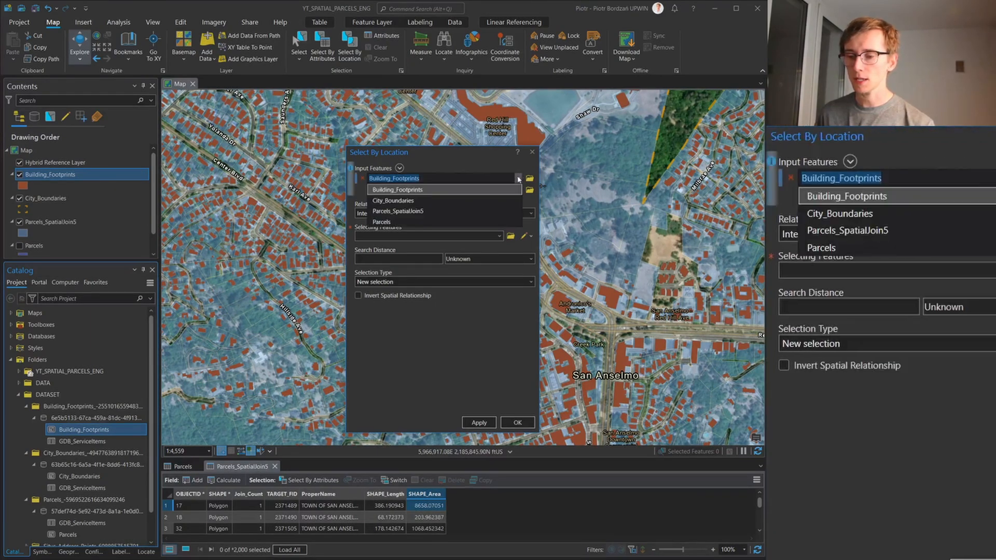
{"action": "left_click", "coordinate": [412, 213]}
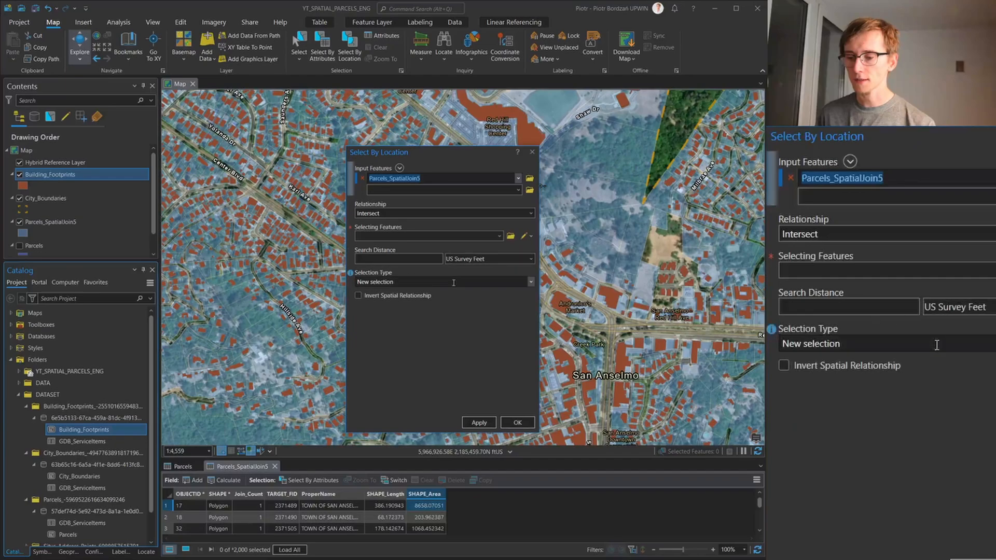
{"action": "left_click", "coordinate": [499, 236]}
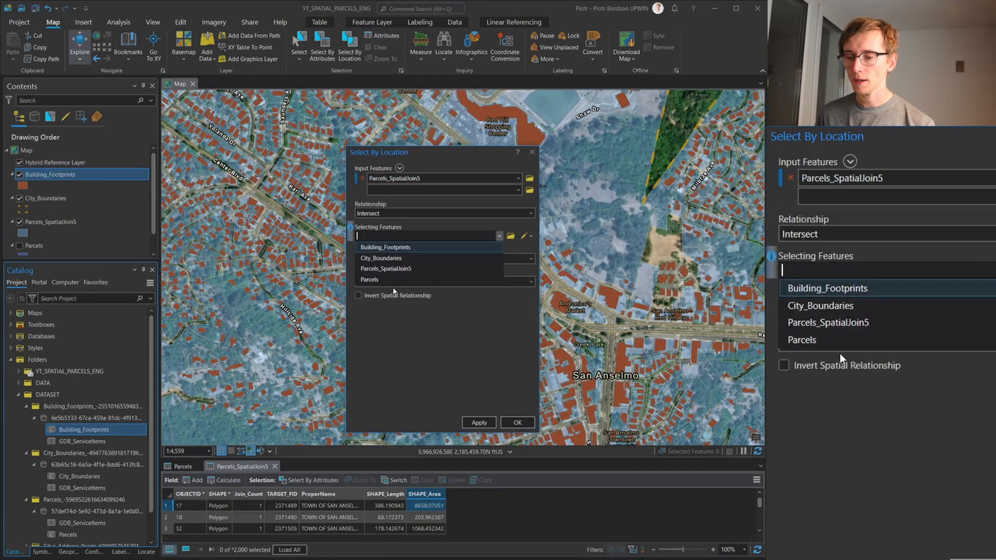
{"action": "left_click", "coordinate": [397, 247]}
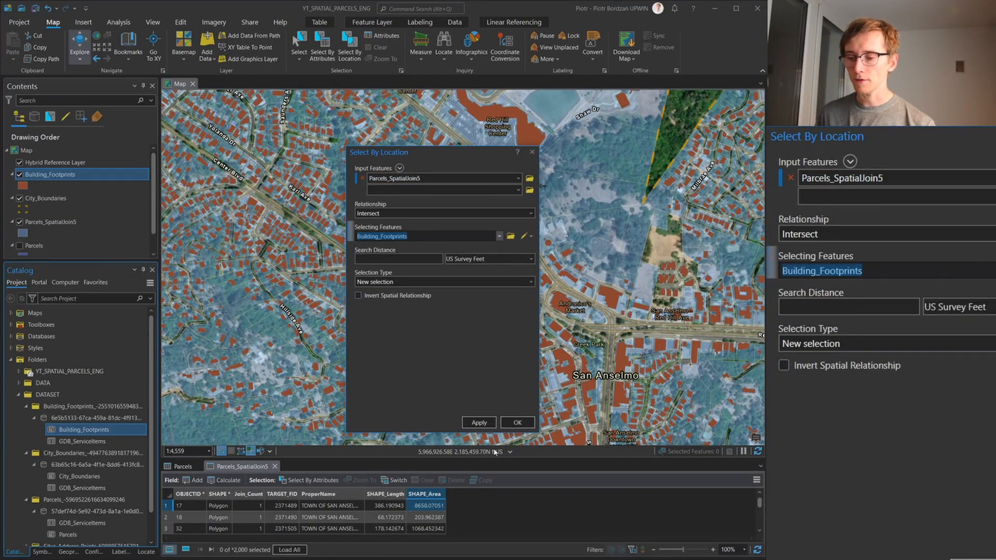
{"action": "left_click", "coordinate": [517, 423]}
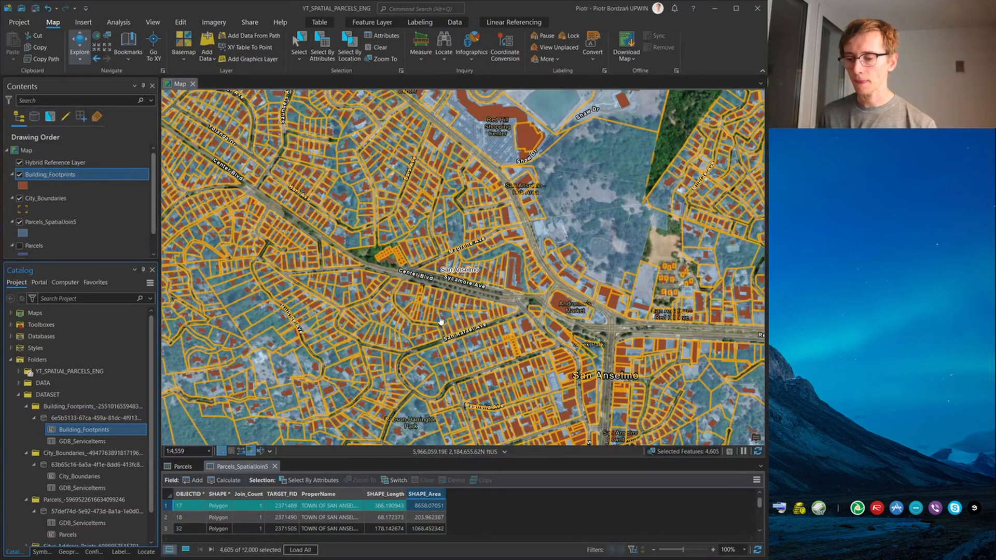
Load all records in the Parcels_SpatialJoin5 attribute table and open the Calculate Field geoprocessing tool
{"action": "left_click", "coordinate": [299, 548]}
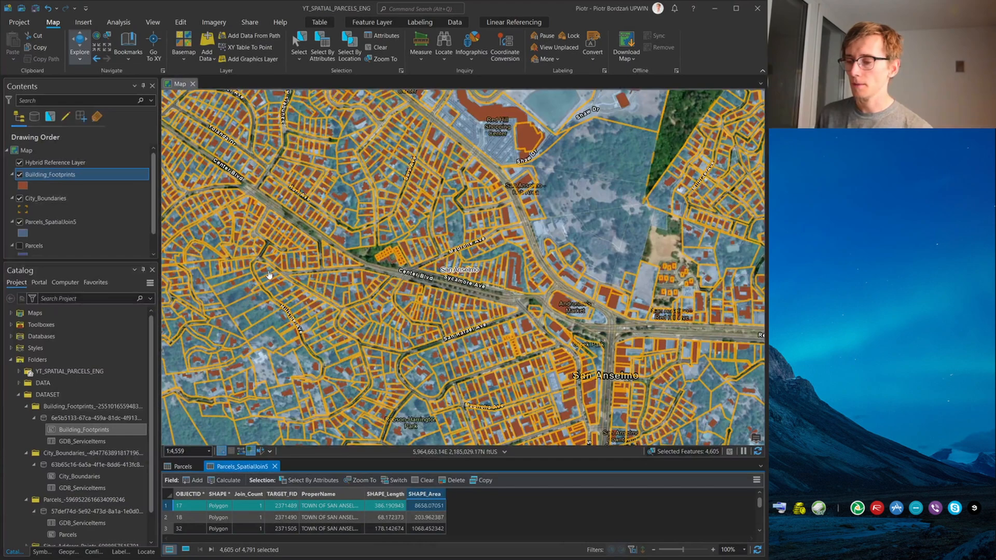
{"action": "left_click", "coordinate": [41, 551]}
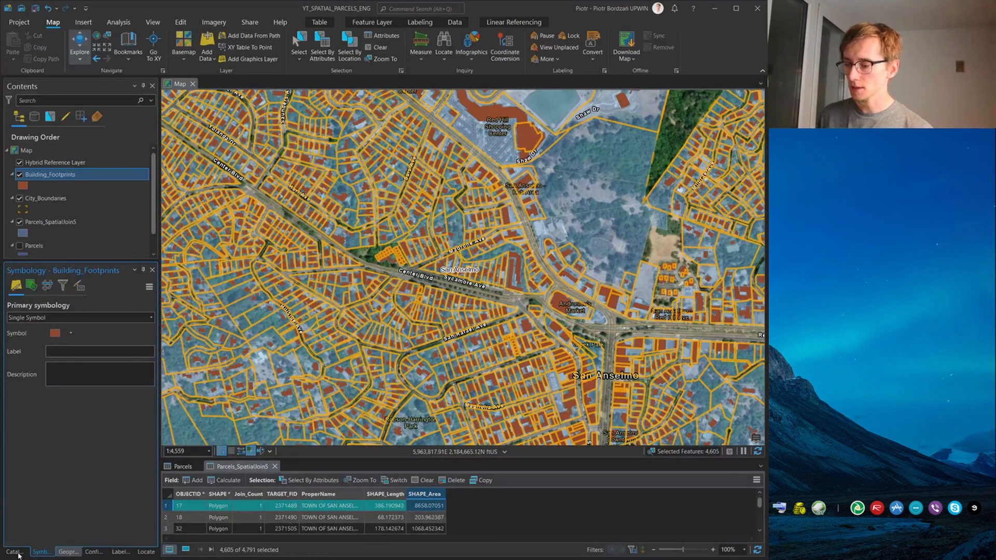
{"action": "left_click", "coordinate": [118, 22]}
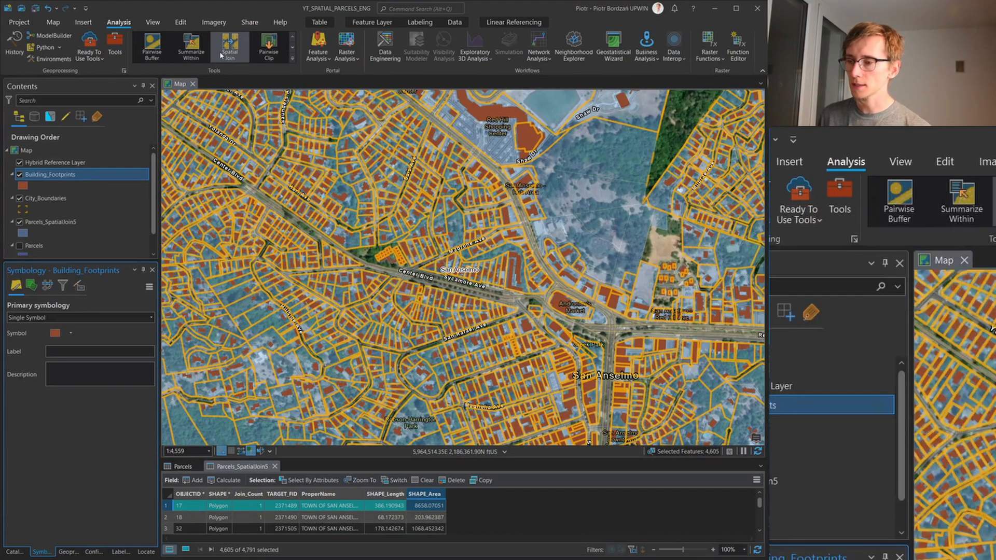
{"action": "left_click", "coordinate": [115, 50]}
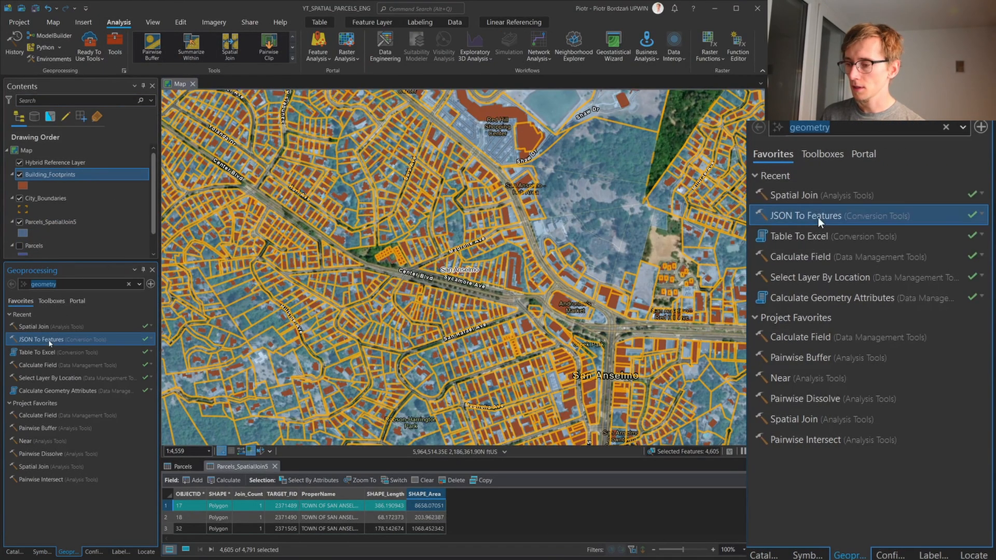
{"action": "left_click", "coordinate": [45, 338]}
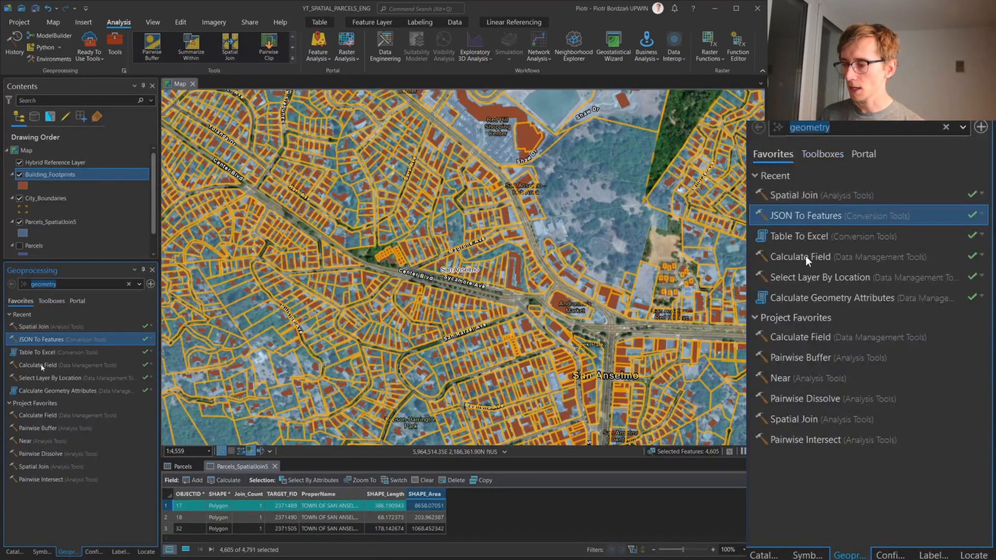
{"action": "left_click", "coordinate": [66, 328]}
{"action": "type", "text": "calc"}
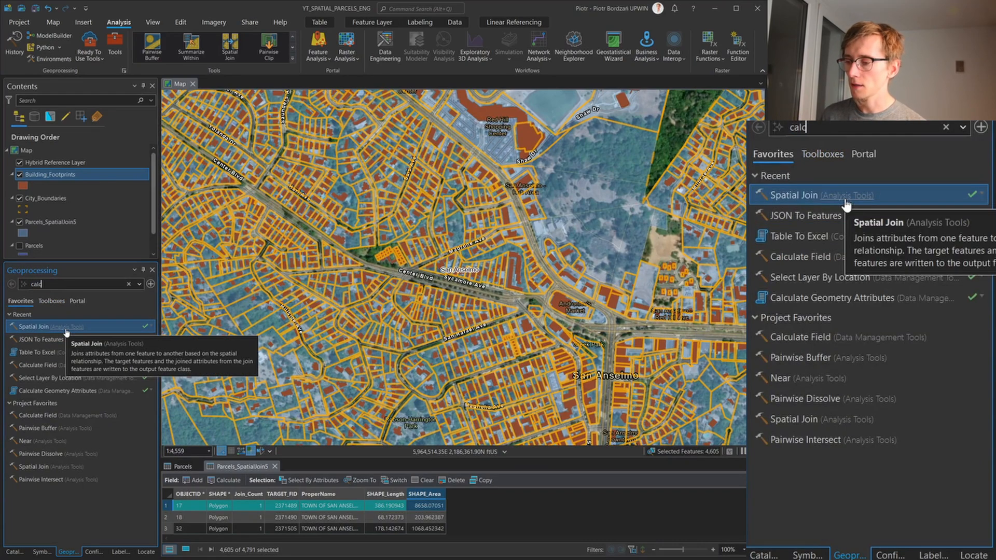
{"action": "type", "text": "ulate"}
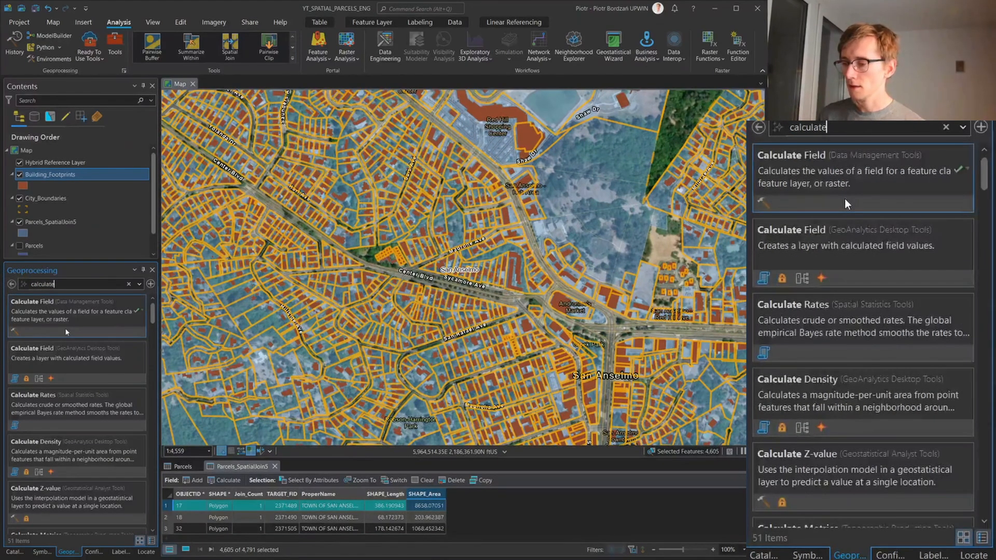
{"action": "left_click", "coordinate": [845, 198]}
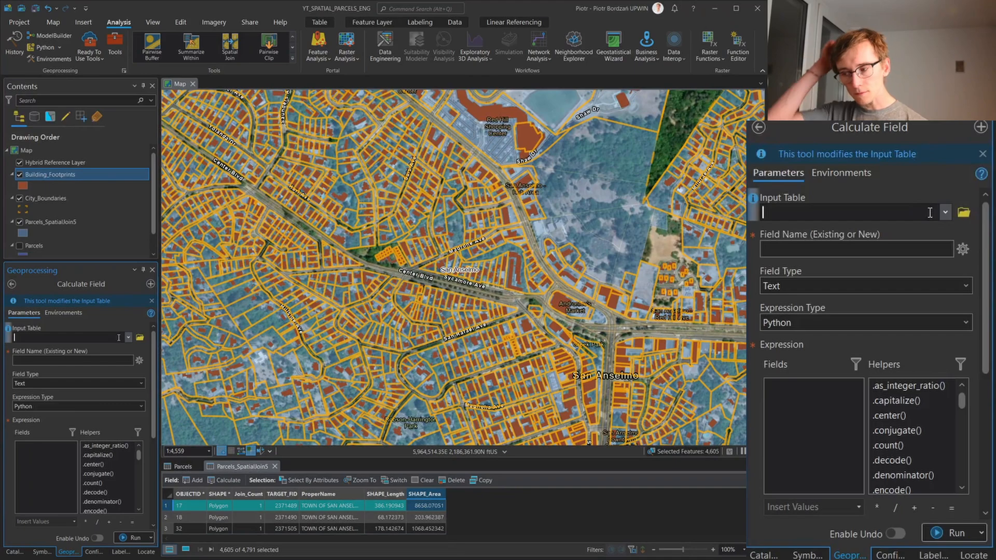
Calculate a new text field named Buildin as 'Yes' for the selected Parcels_SpatialJoin5 records, using an Arcade expression
{"action": "left_click", "coordinate": [945, 214]}
{"action": "left_click", "coordinate": [880, 265]}
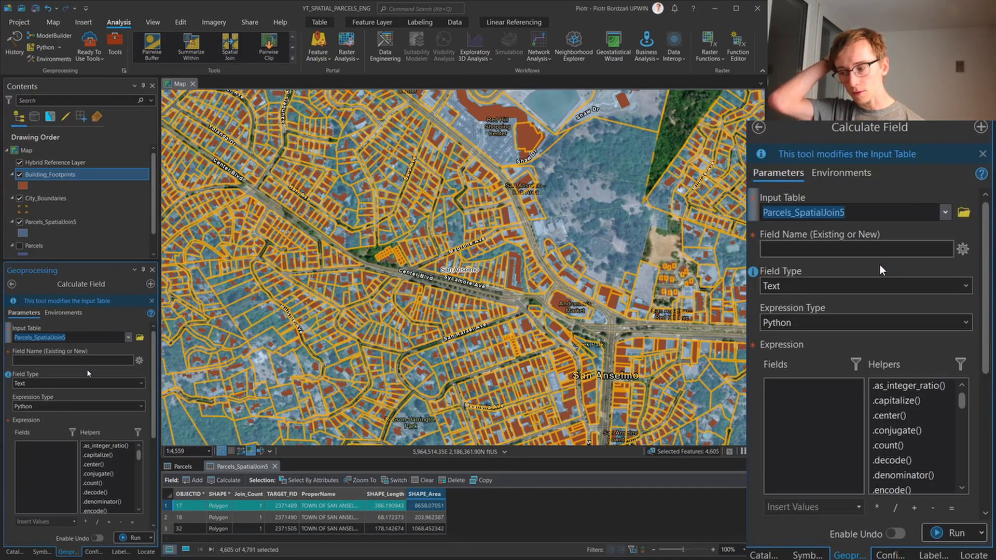
{"action": "left_click", "coordinate": [914, 268]}
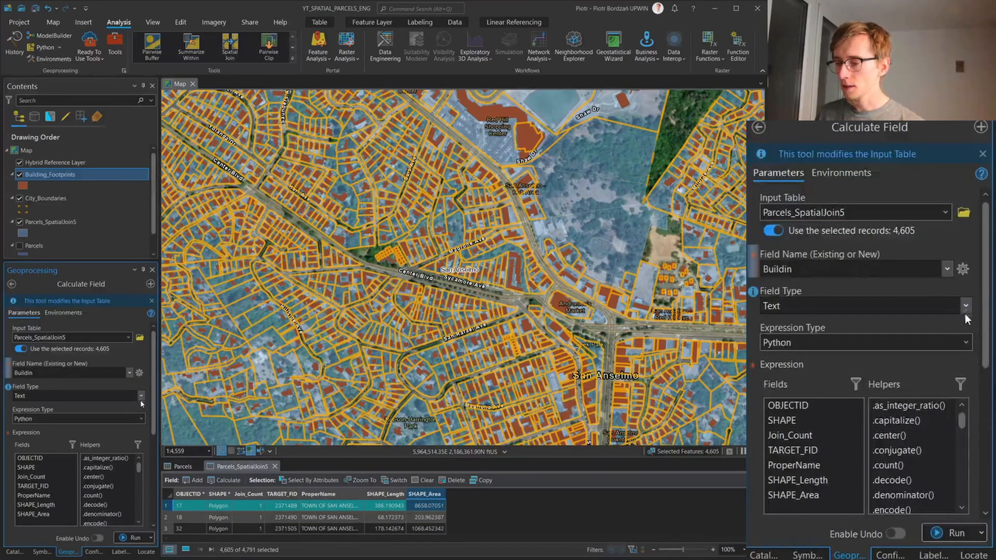
{"action": "left_click", "coordinate": [966, 342]}
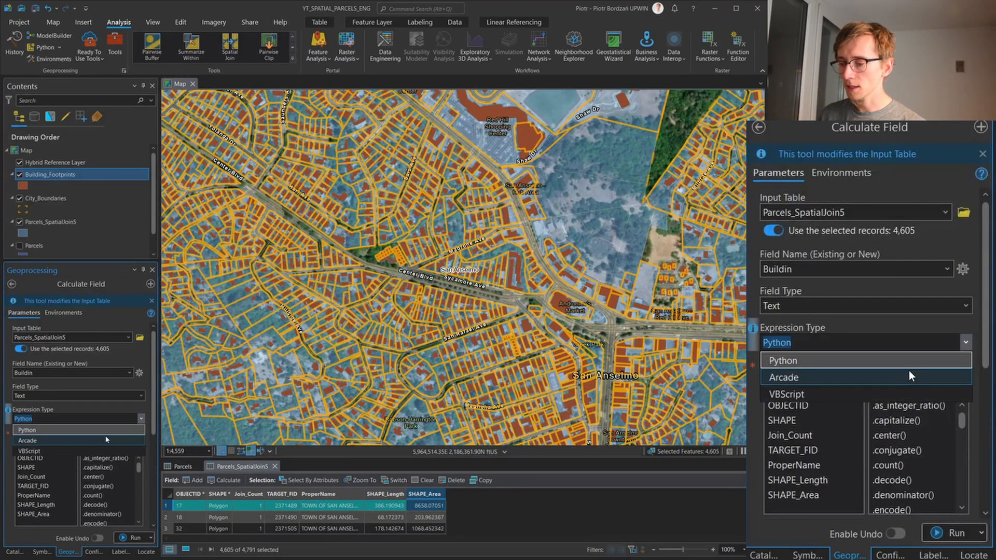
{"action": "left_click", "coordinate": [910, 376]}
{"action": "left_click_drag", "start_coordinate": [986, 365], "coordinate": [985, 467]}
{"action": "left_click", "coordinate": [104, 499]}
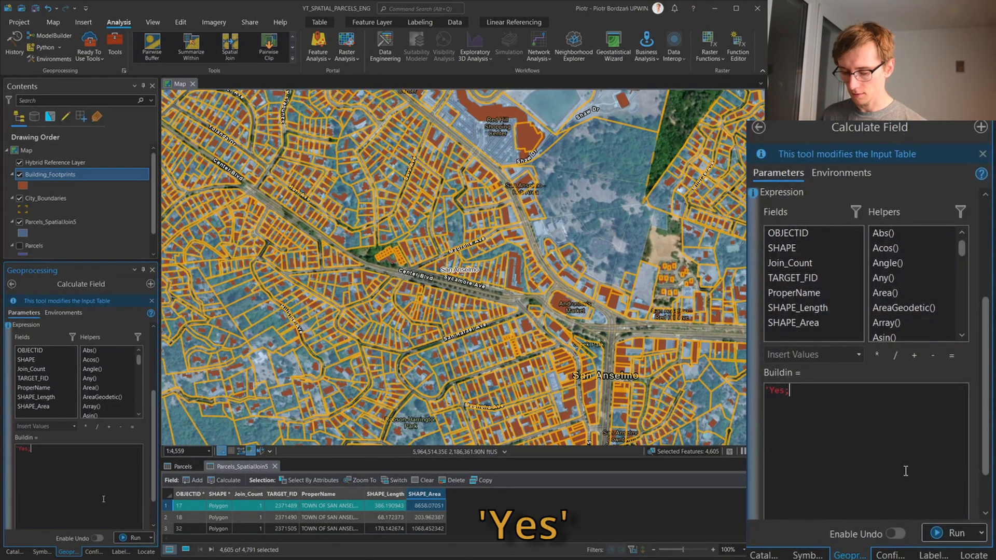
{"action": "left_click", "coordinate": [133, 541]}
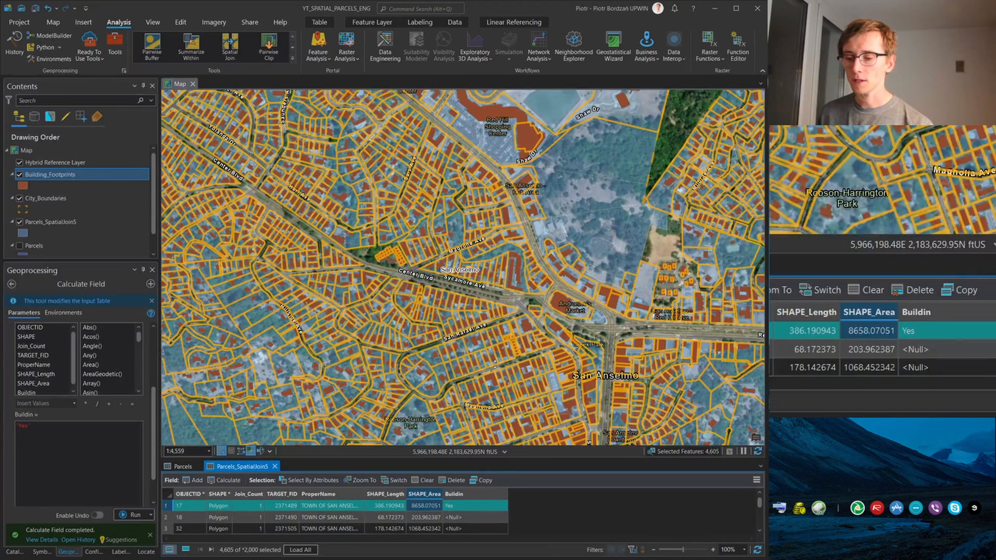
Invert the selection in the enlarged Parcels_SpatialJoin5 table and calculate Buildin as 'No' for the selected records
{"action": "left_click_drag", "start_coordinate": [511, 460], "coordinate": [511, 364]}
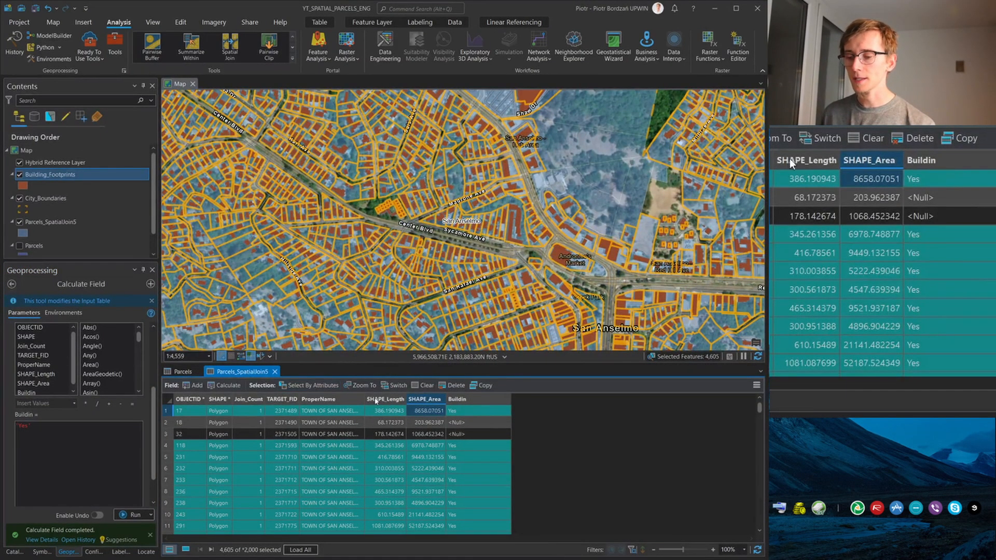
{"action": "left_click", "coordinate": [387, 389]}
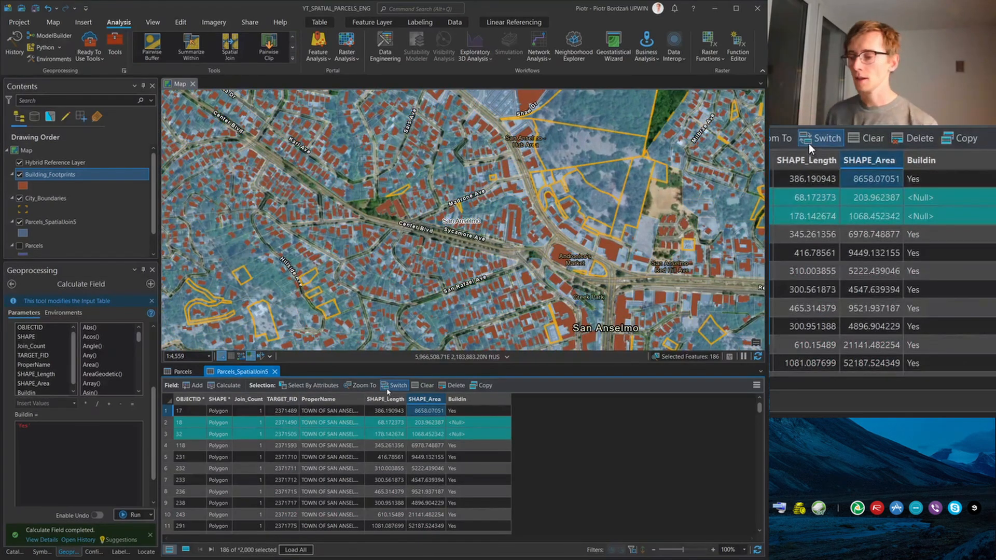
{"action": "left_click", "coordinate": [29, 425]}
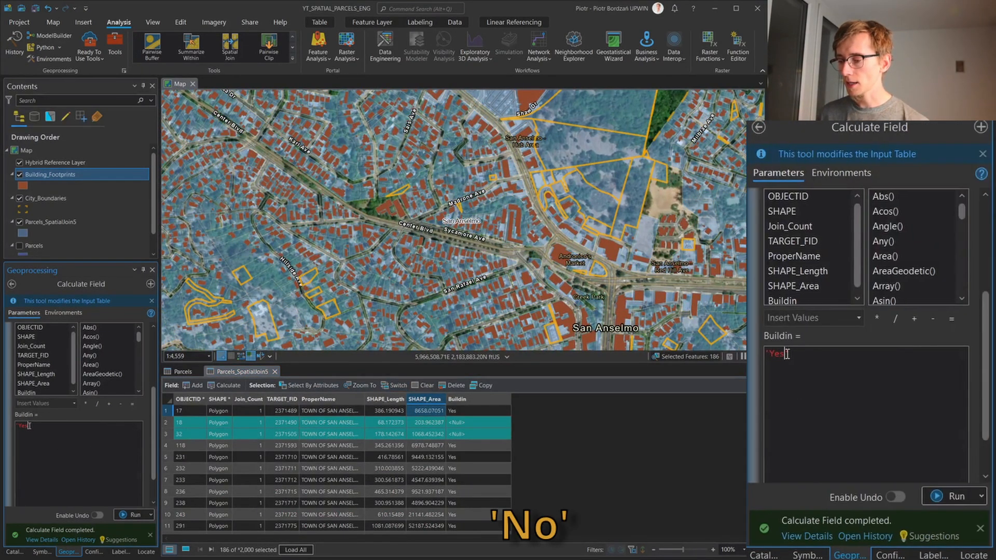
{"action": "type", "text": "No"}
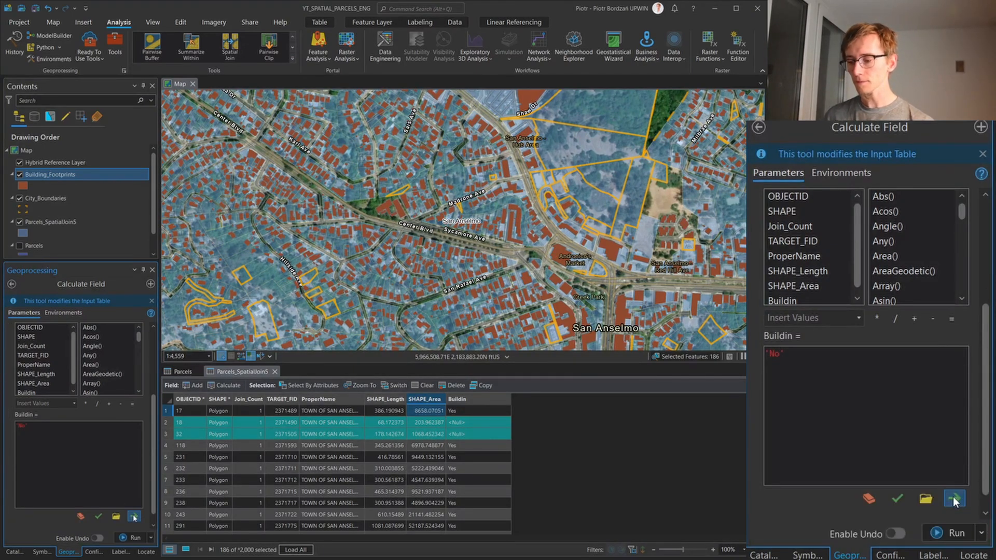
{"action": "left_click", "coordinate": [139, 540]}
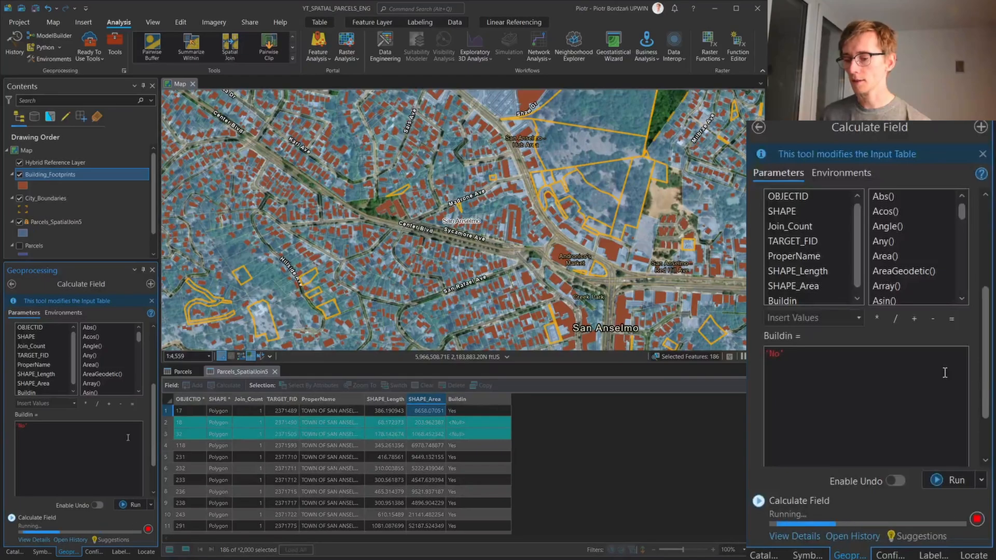
Extend the definition query of Parcels_SpatialJoin5 with the clause And Buildin is equal to No, and apply it
{"action": "left_click", "coordinate": [57, 222]}
{"action": "left_click", "coordinate": [180, 23]}
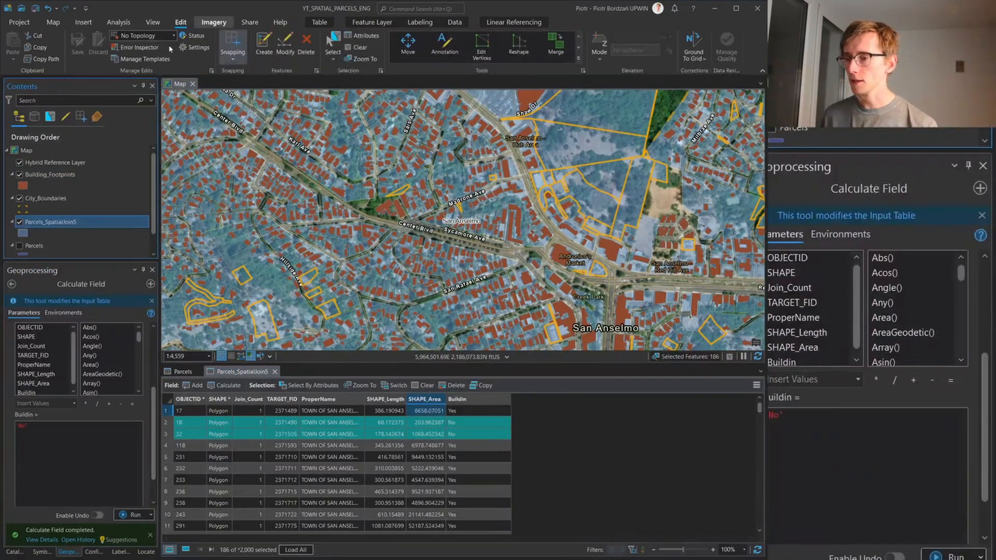
{"action": "right_click", "coordinate": [72, 223]}
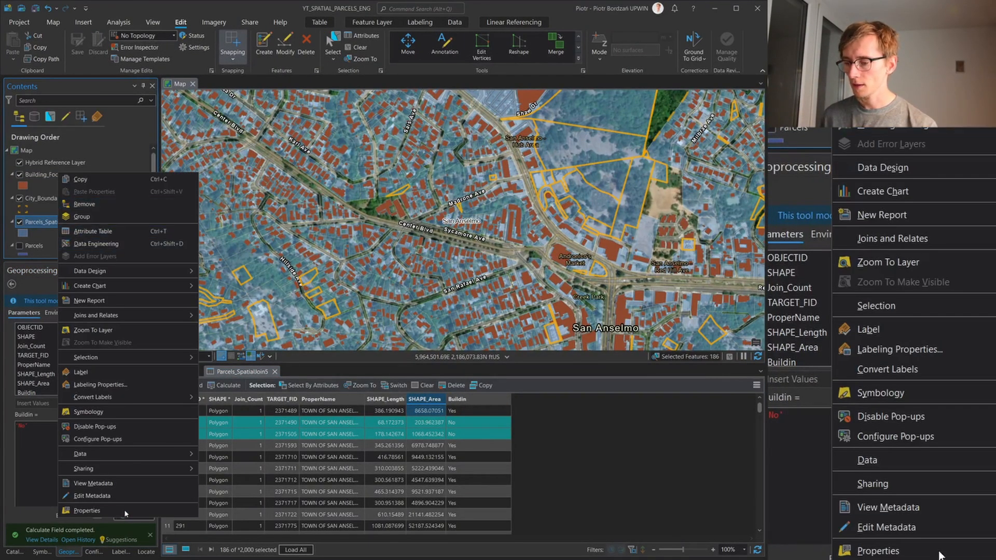
{"action": "left_click", "coordinate": [87, 510]}
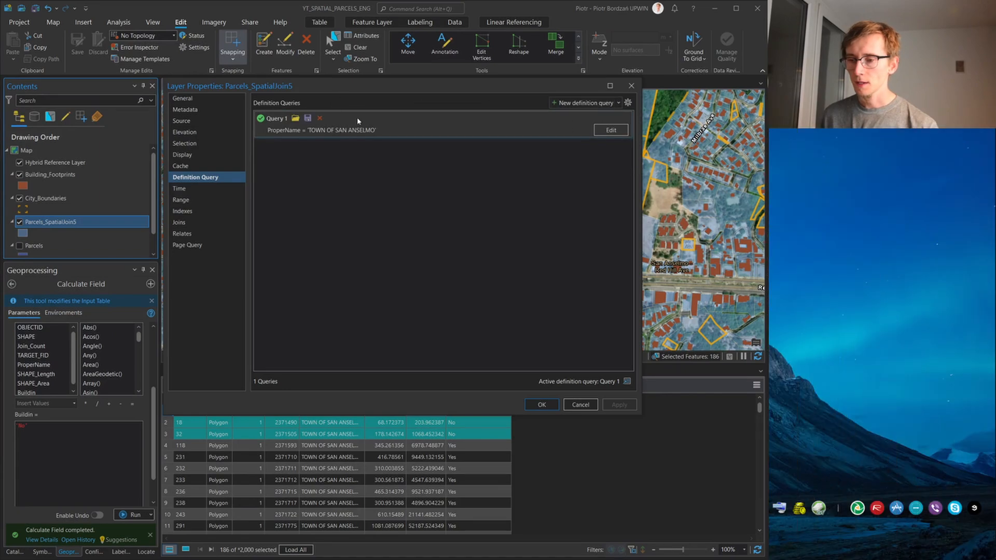
{"action": "left_click", "coordinate": [610, 130]}
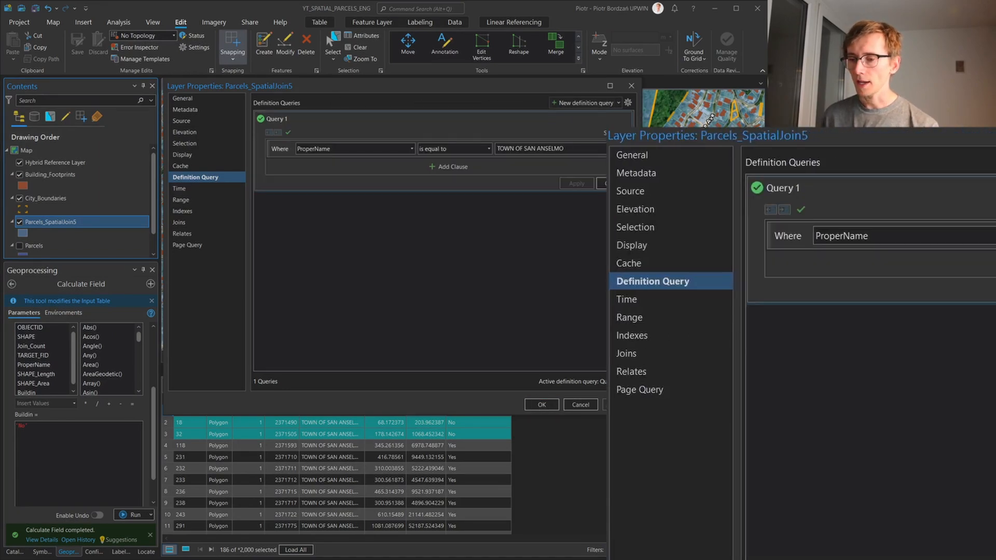
{"action": "left_click", "coordinate": [423, 169]}
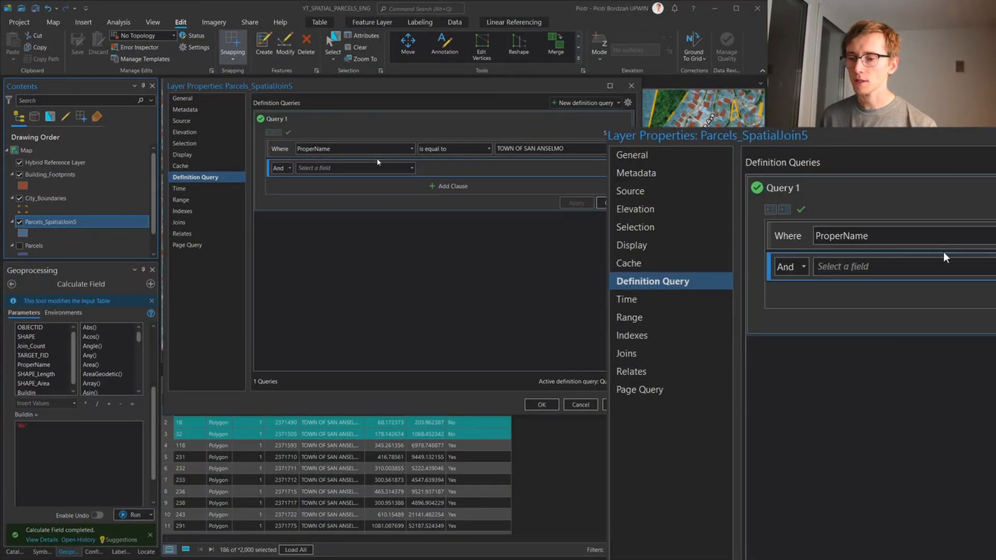
{"action": "left_click", "coordinate": [328, 168]}
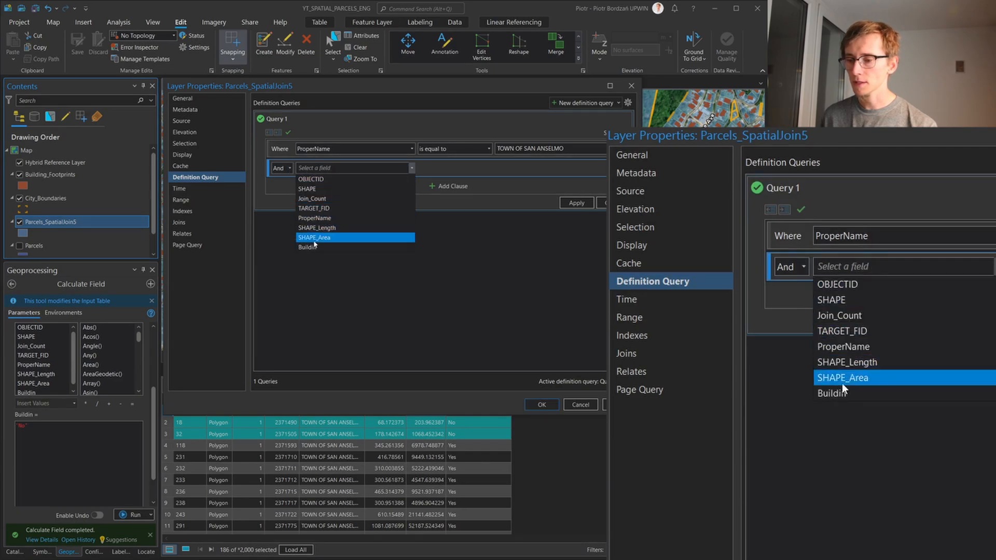
{"action": "left_click", "coordinate": [317, 248]}
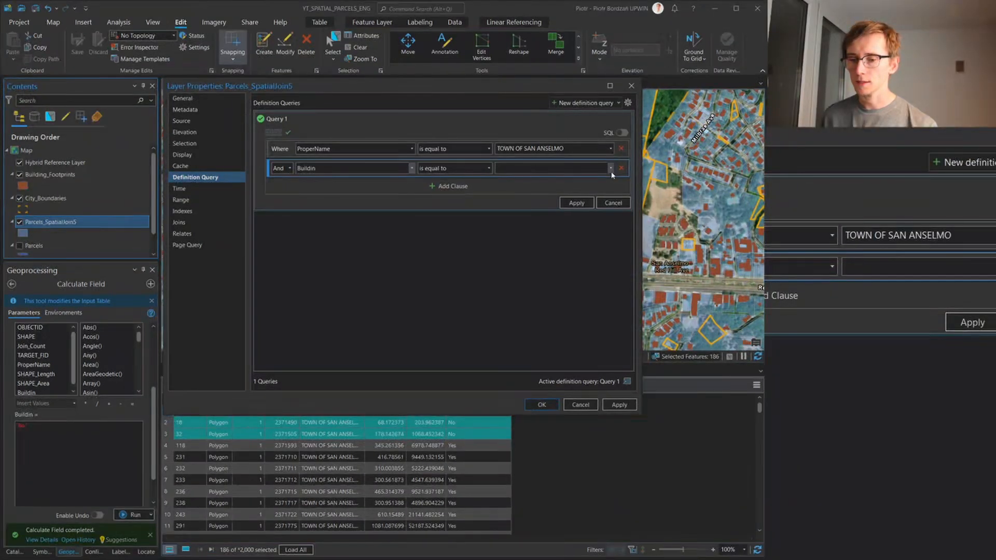
{"action": "left_click", "coordinate": [611, 170]}
{"action": "left_click", "coordinate": [522, 180]}
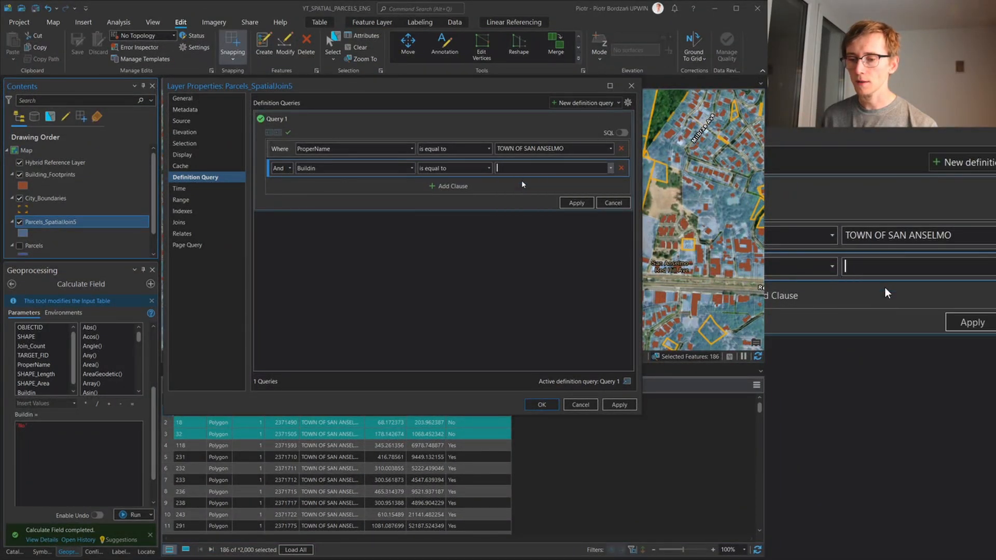
{"action": "left_click", "coordinate": [577, 204]}
{"action": "left_click", "coordinate": [541, 405]}
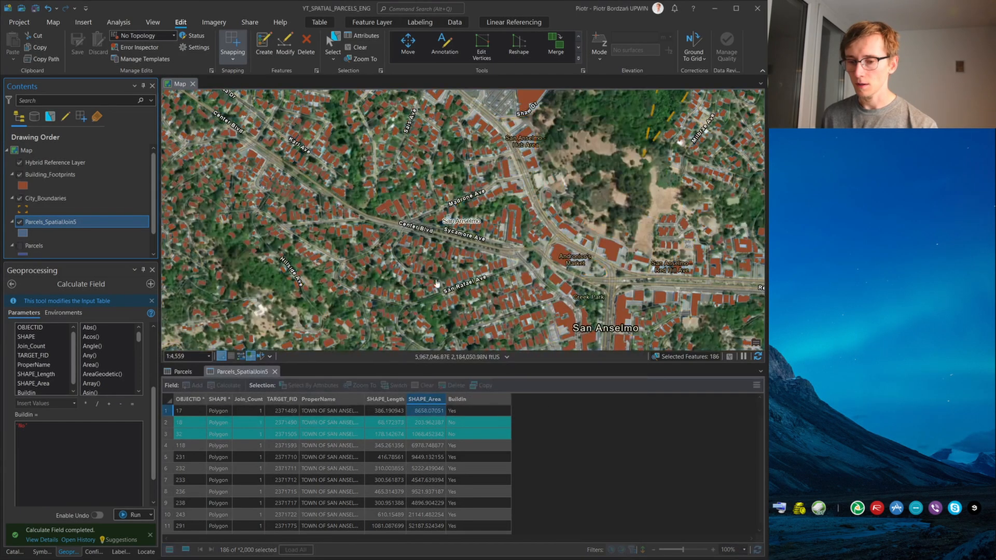
Clear the selection of the filtered parcels on the map
{"action": "scroll", "coordinate": [371, 229], "scroll_direction": "down", "scroll_amount": 4}
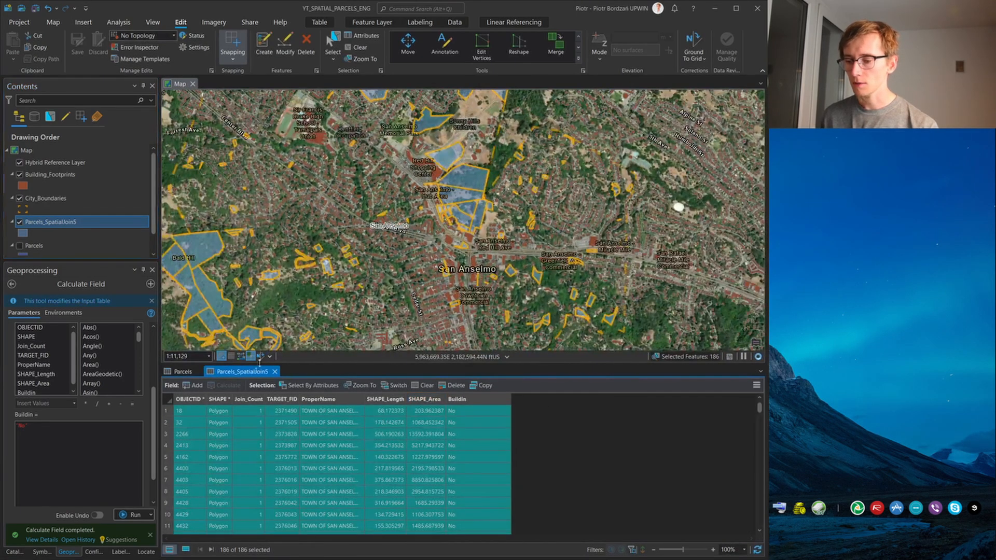
{"action": "scroll", "coordinate": [445, 218], "scroll_direction": "down", "scroll_amount": 3}
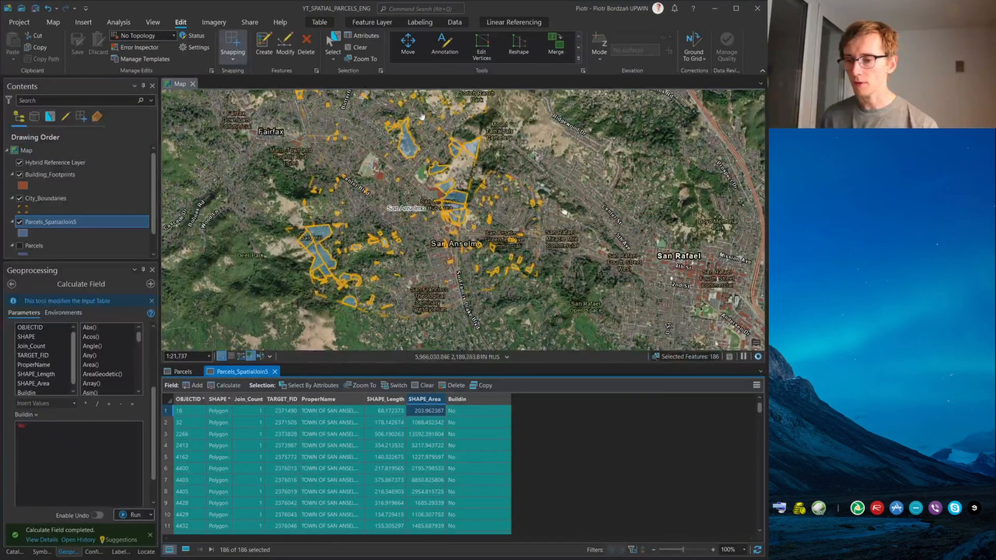
{"action": "scroll", "coordinate": [488, 269], "scroll_direction": "up", "scroll_amount": 2}
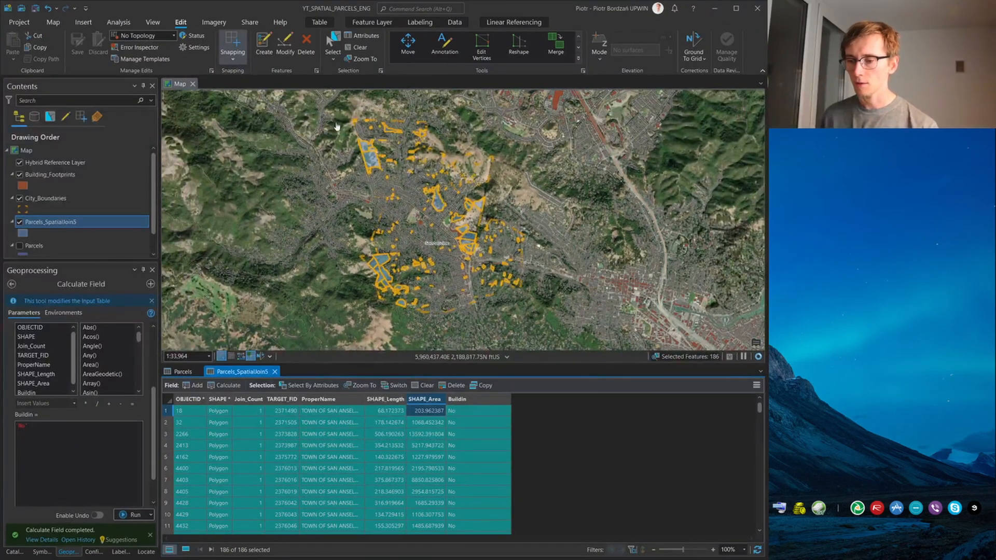
{"action": "left_click", "coordinate": [363, 46]}
Examine the filtered parcels without buildings across San Anselmo against the imagery and building footprints
{"action": "scroll", "coordinate": [524, 286], "scroll_direction": "up", "scroll_amount": 3}
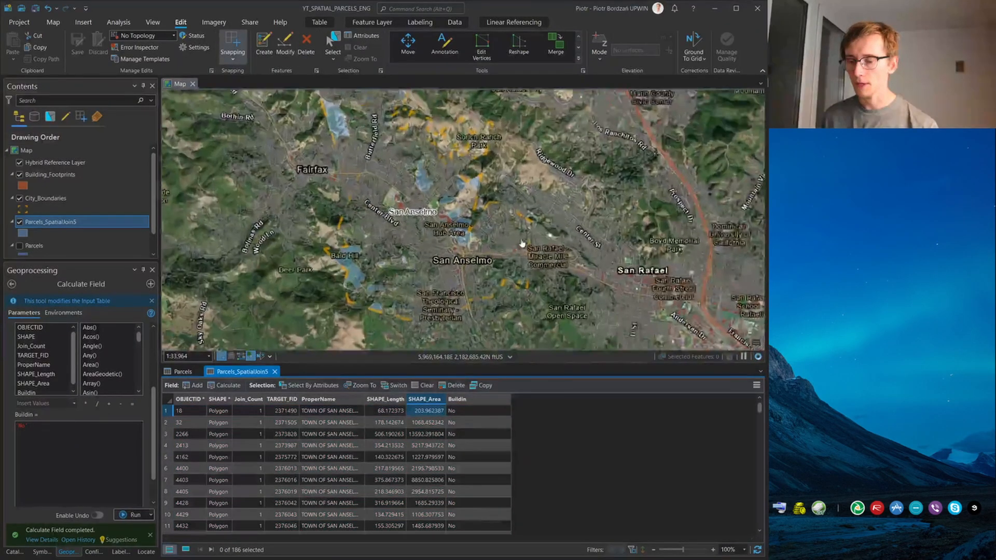
{"action": "scroll", "coordinate": [525, 287], "scroll_direction": "up", "scroll_amount": 3}
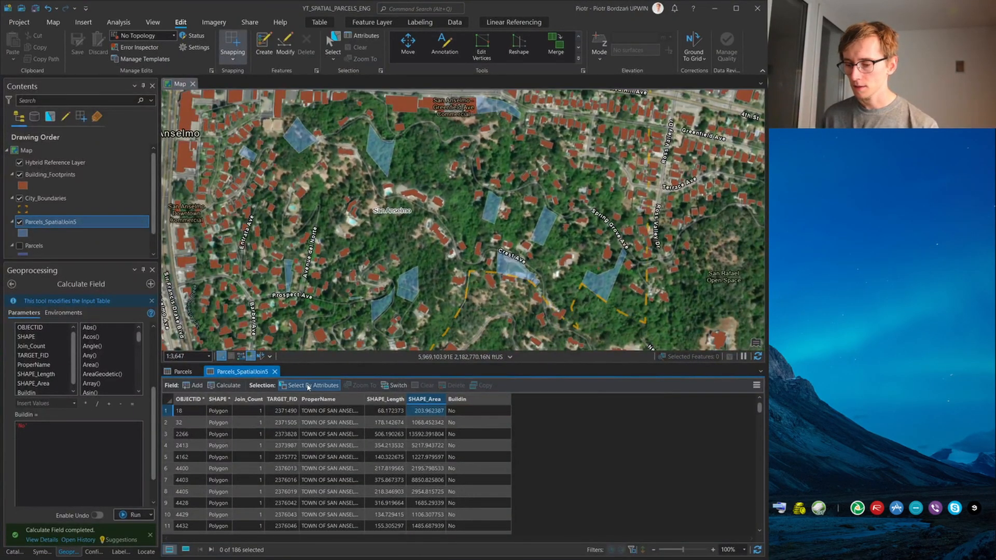
{"action": "scroll", "coordinate": [342, 213], "scroll_direction": "down", "scroll_amount": 2}
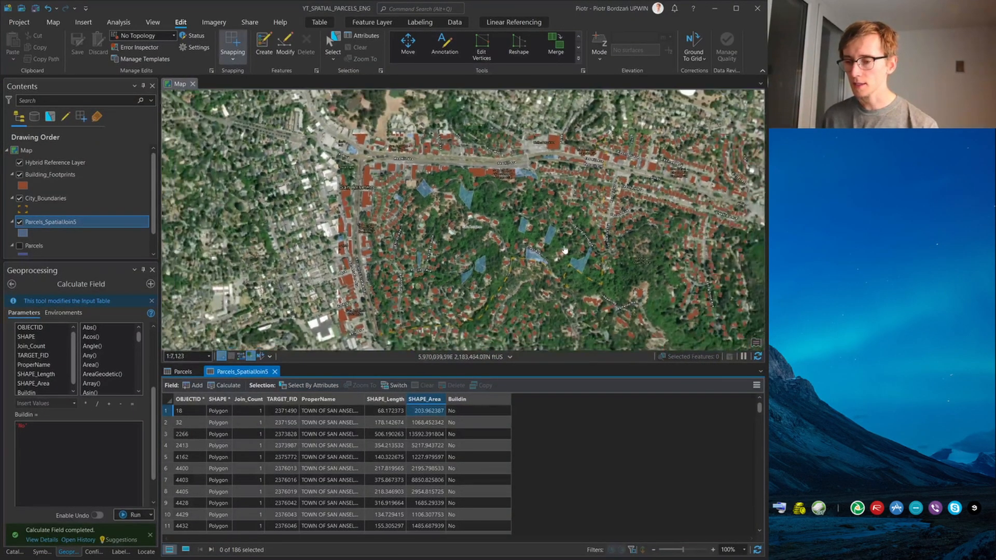
{"action": "scroll", "coordinate": [296, 200], "scroll_direction": "up", "scroll_amount": 3}
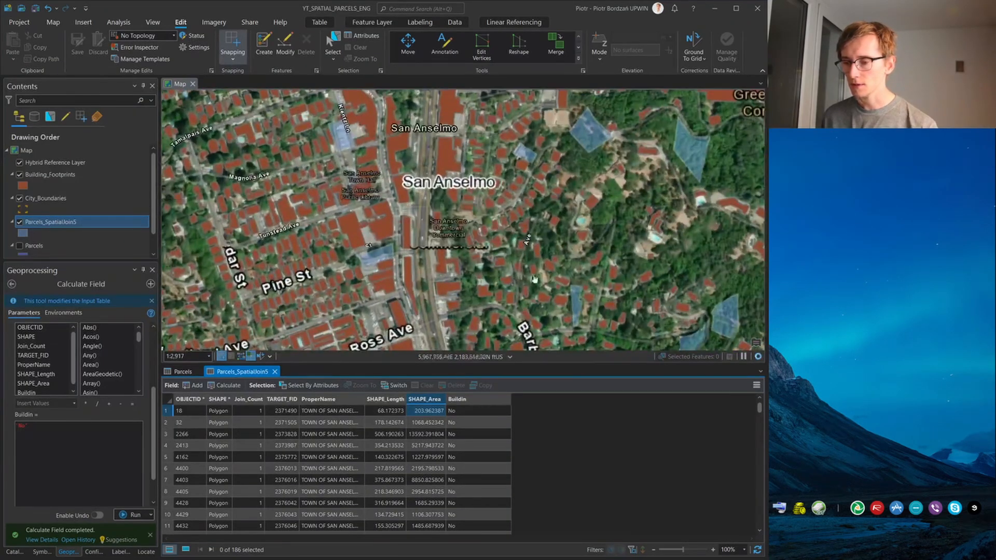
{"action": "scroll", "coordinate": [498, 208], "scroll_direction": "down", "scroll_amount": 5}
{"action": "scroll", "coordinate": [473, 173], "scroll_direction": "up", "scroll_amount": 2}
{"action": "left_click_drag", "start_coordinate": [473, 136], "coordinate": [463, 306]}
{"action": "left_click_drag", "start_coordinate": [485, 184], "coordinate": [476, 229]}
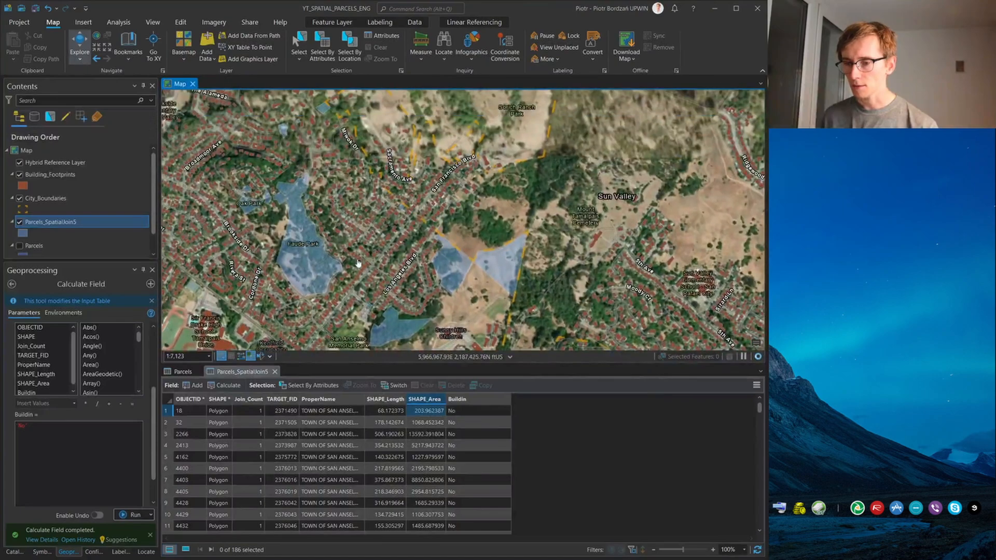
Close the Parcels_SpatialJoin5 and Parcels attribute tables and examine the filtered parcels without buildings across San Anselmo
{"action": "left_click_drag", "start_coordinate": [299, 195], "coordinate": [528, 185]}
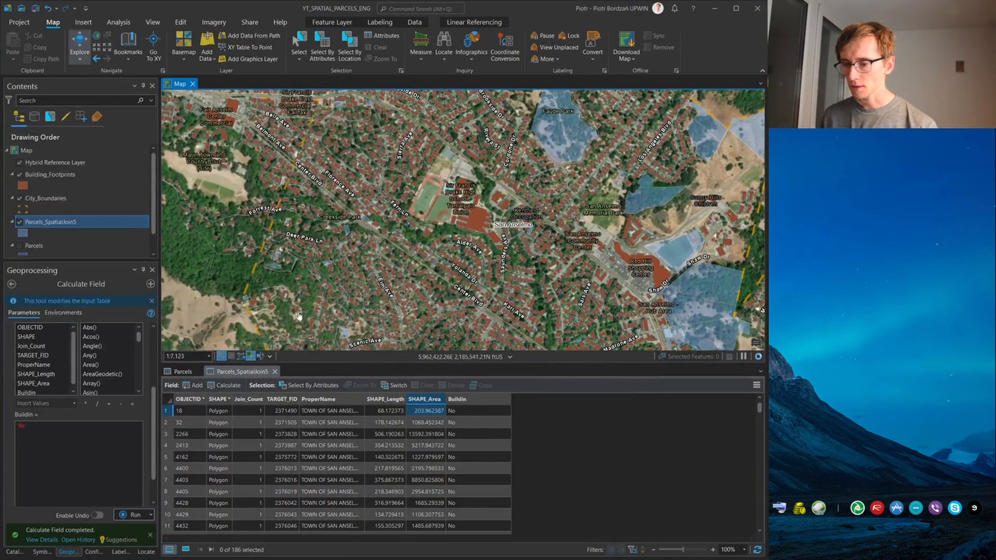
{"action": "left_click", "coordinate": [275, 372]}
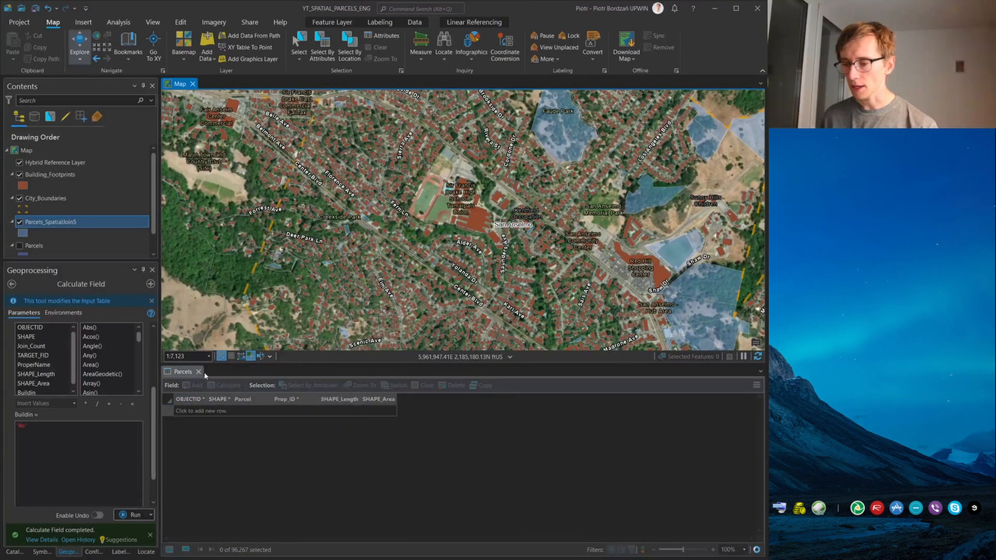
{"action": "left_click", "coordinate": [203, 372]}
{"action": "left_click_drag", "start_coordinate": [474, 414], "coordinate": [382, 149]}
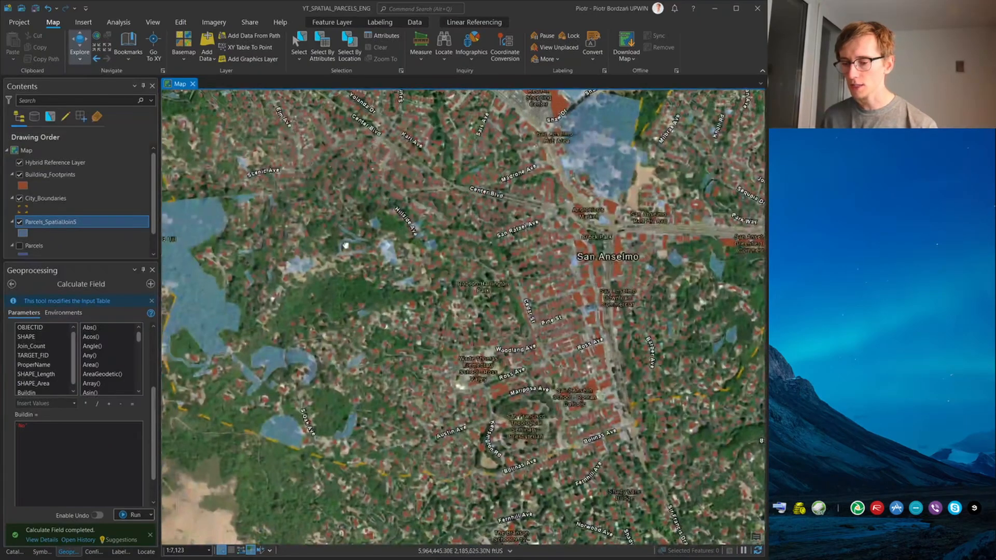
{"action": "left_click_drag", "start_coordinate": [308, 350], "coordinate": [448, 272]}
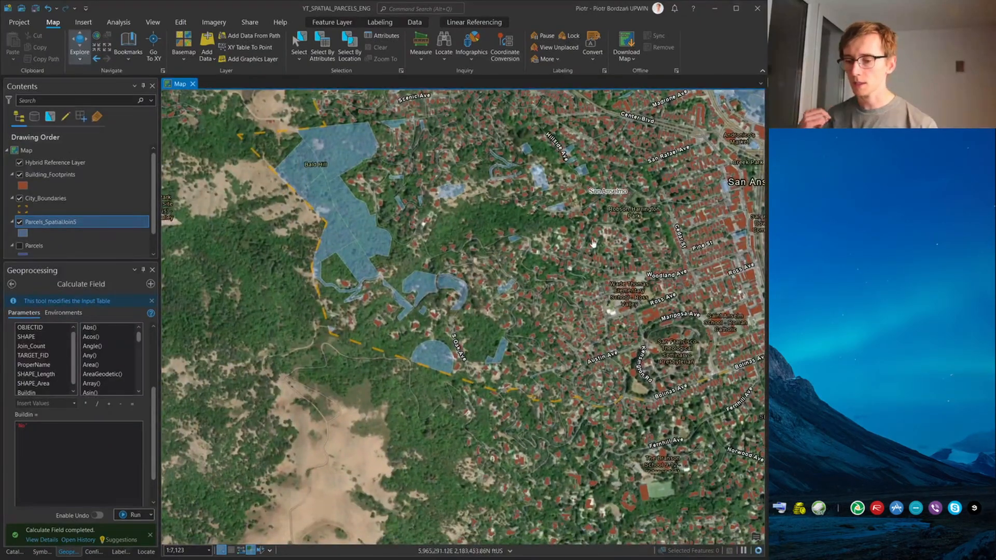
{"action": "left_click_drag", "start_coordinate": [593, 242], "coordinate": [278, 365]}
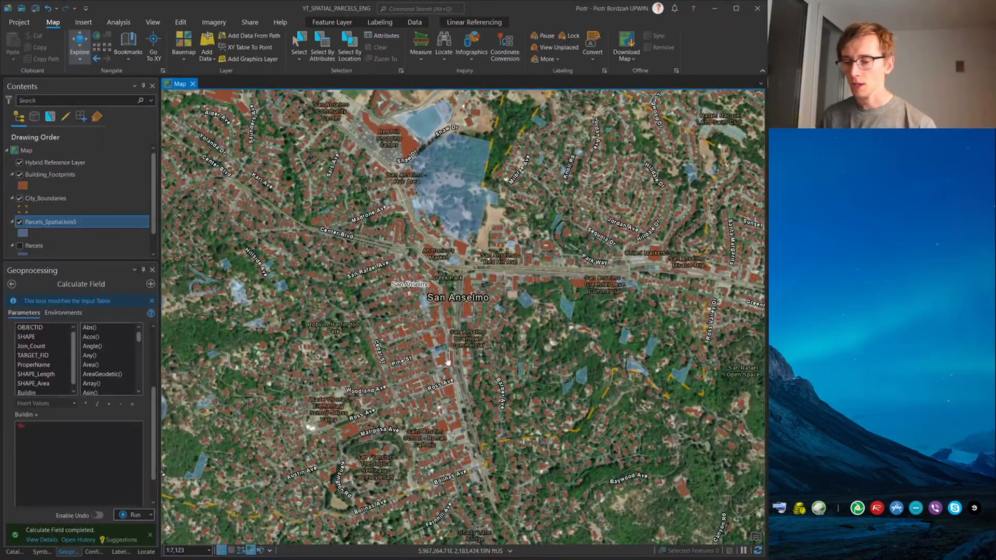
{"action": "scroll", "coordinate": [447, 361], "scroll_direction": "up", "scroll_amount": 3}
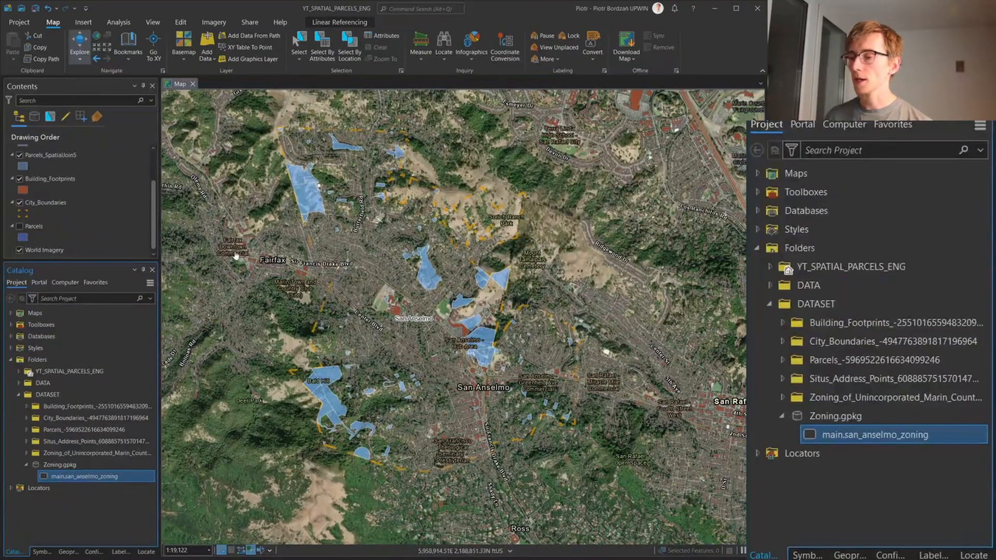
Add the main.san_anselmo_zoning dataset from Zoning.gpkg to the map and open the new layer's attribute table
{"action": "right_click", "coordinate": [111, 476]}
{"action": "left_click", "coordinate": [186, 320]}
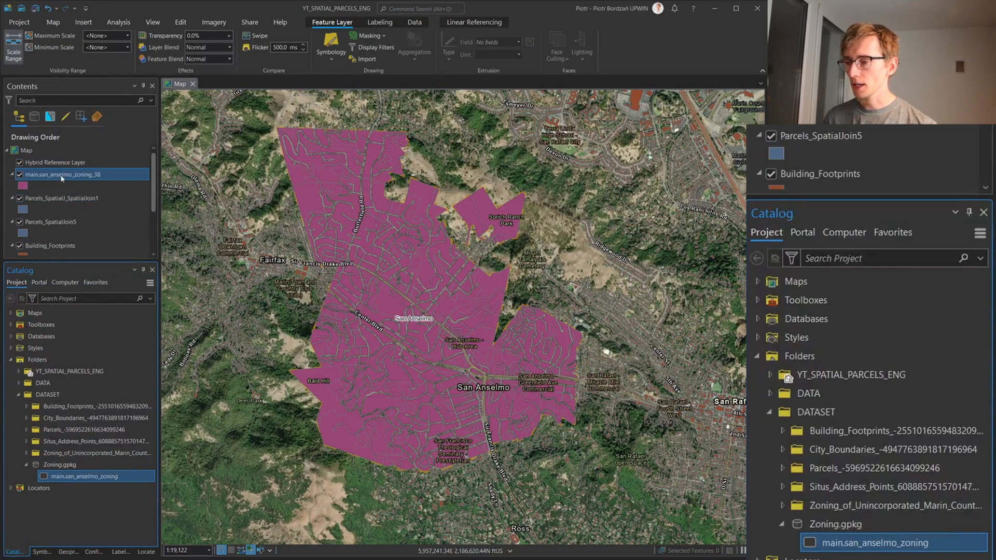
{"action": "right_click", "coordinate": [57, 175]}
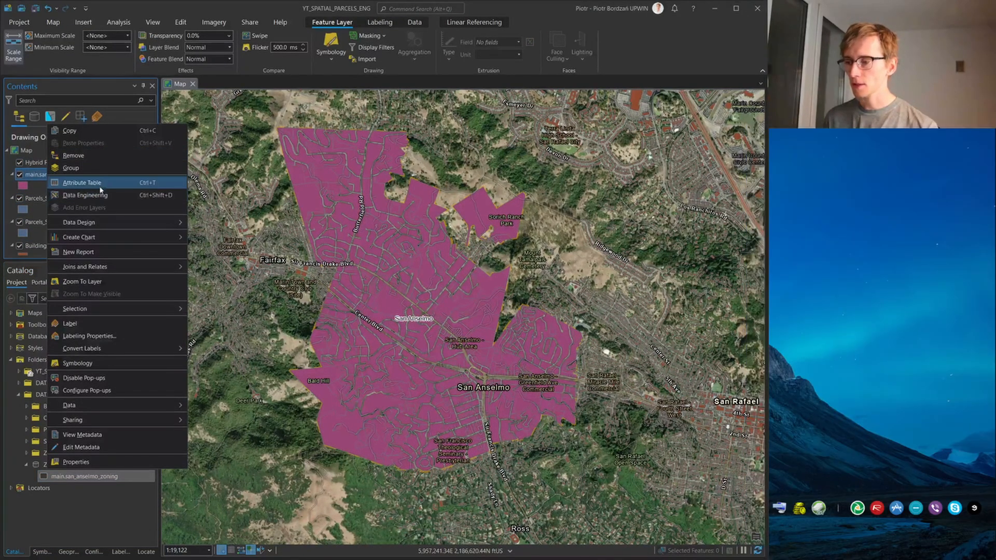
{"action": "left_click", "coordinate": [73, 183]}
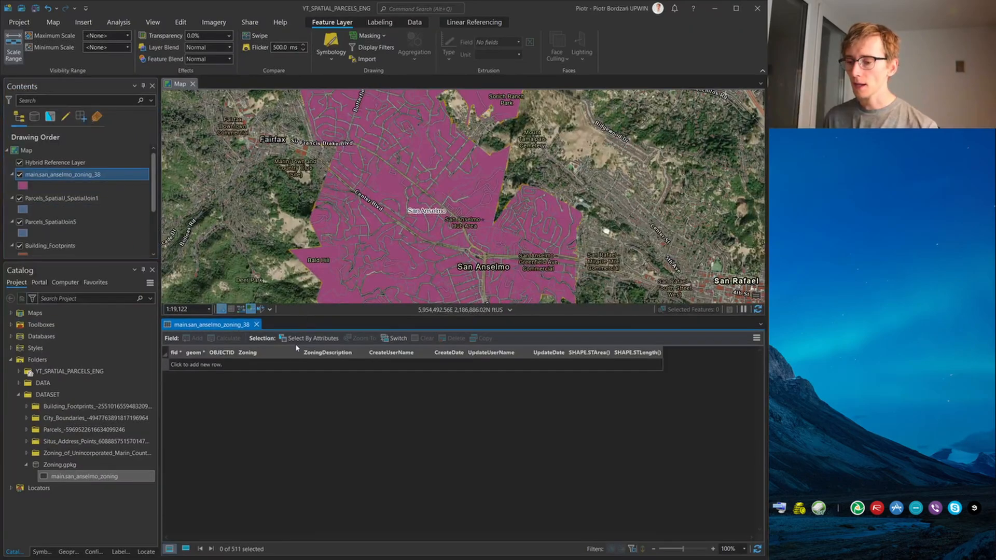
Review the Zoning codes and their ZoningDescription values across the records of the San Anselmo zoning table
{"action": "left_click", "coordinate": [227, 363]}
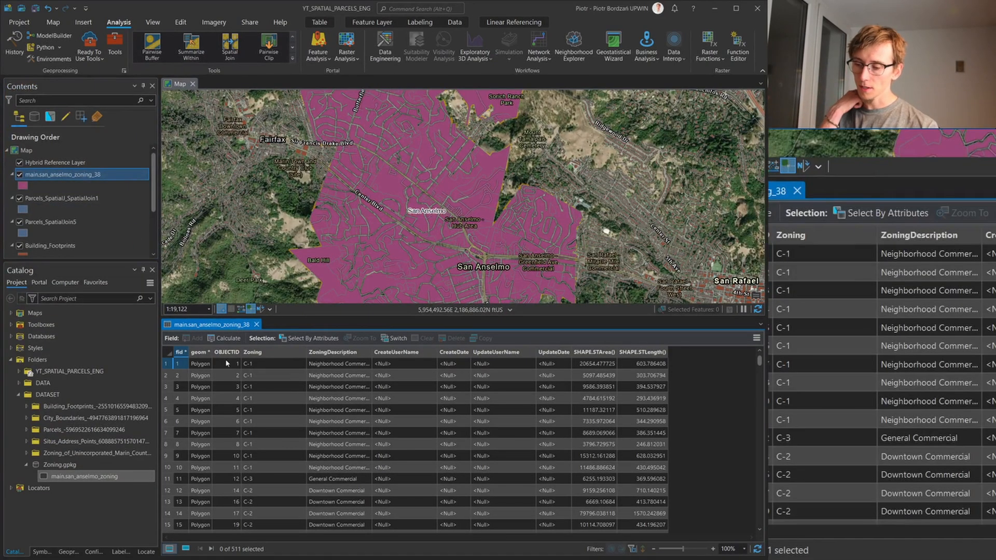
{"action": "scroll", "coordinate": [254, 378], "scroll_direction": "down", "scroll_amount": 8}
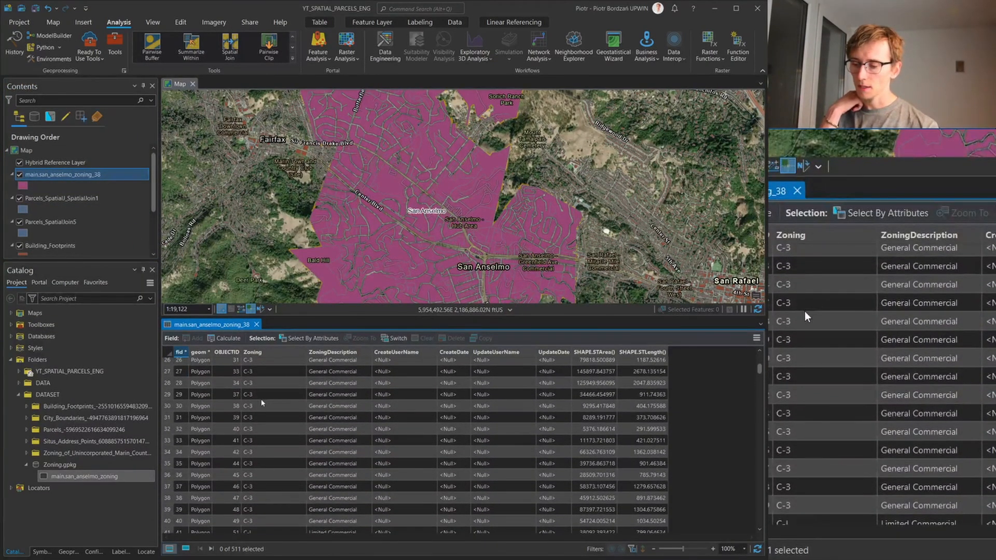
{"action": "scroll", "coordinate": [261, 403], "scroll_direction": "down", "scroll_amount": 18}
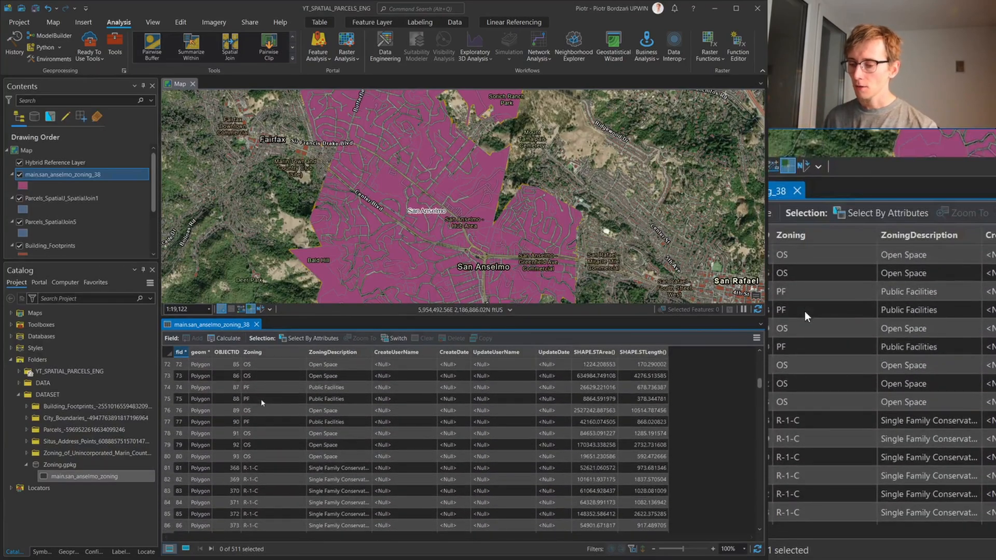
{"action": "scroll", "coordinate": [262, 403], "scroll_direction": "down", "scroll_amount": 14}
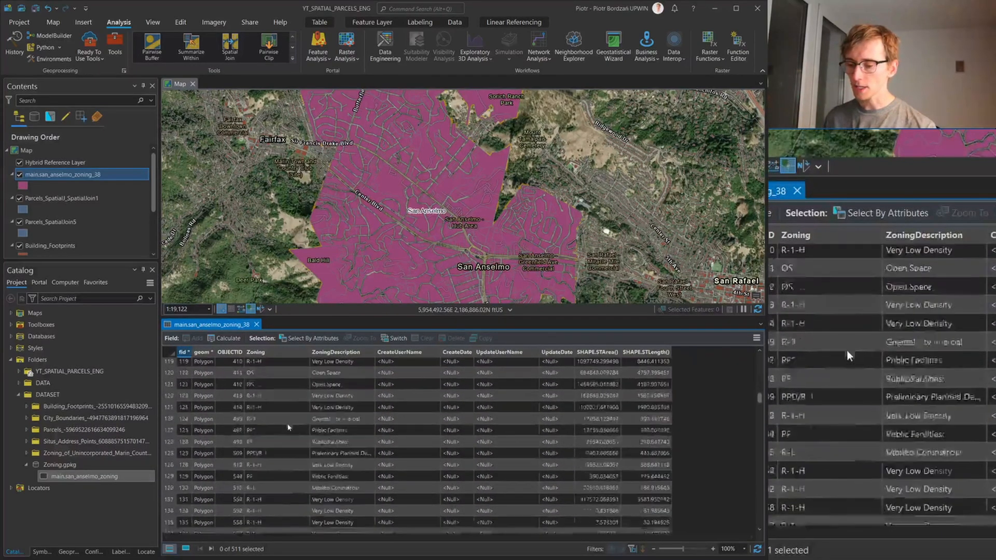
{"action": "scroll", "coordinate": [289, 426], "scroll_direction": "down", "scroll_amount": 7}
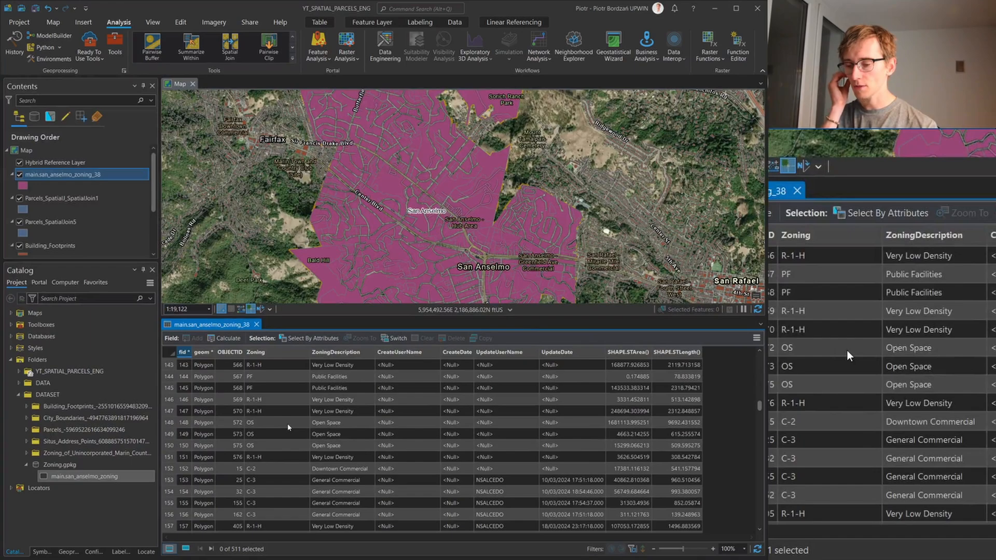
{"action": "scroll", "coordinate": [345, 445], "scroll_direction": "up", "scroll_amount": 12}
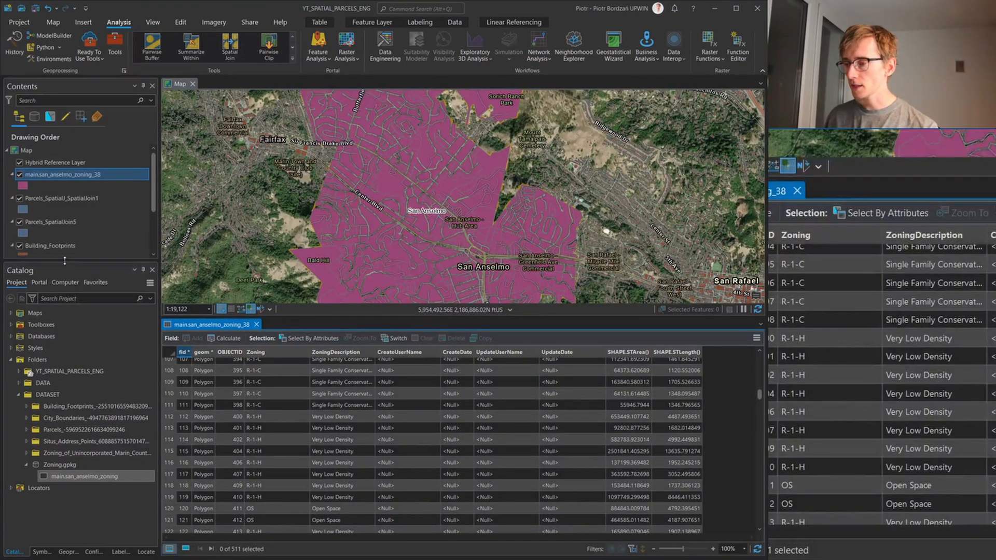
Set up a Spatial Join with target Parcels_SpatialJoin5, join features main.san_anselmo_zoning_38 and the match option Have their center in
{"action": "left_click", "coordinate": [112, 52]}
{"action": "left_click", "coordinate": [74, 453]}
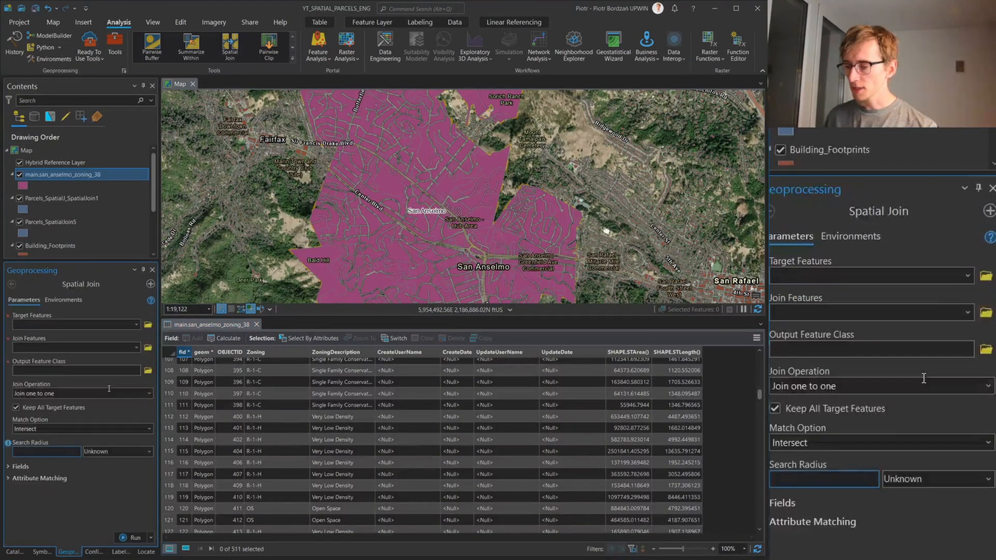
{"action": "left_click", "coordinate": [136, 324]}
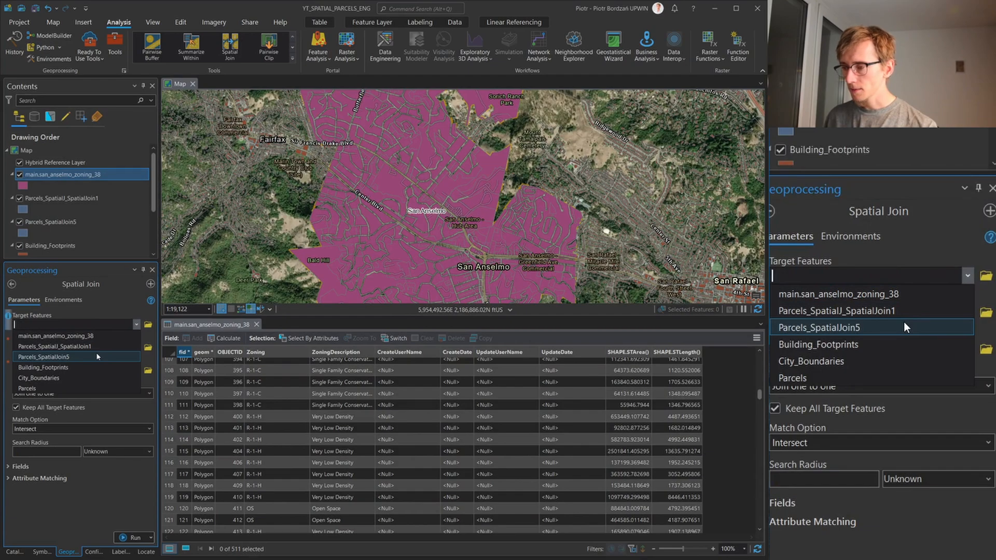
{"action": "left_click", "coordinate": [98, 357]}
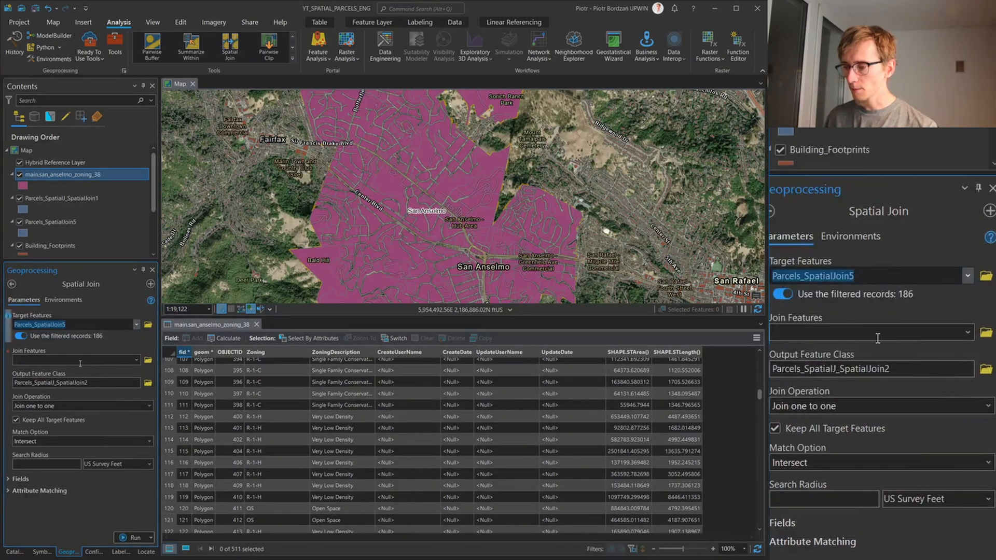
{"action": "left_click", "coordinate": [136, 359]}
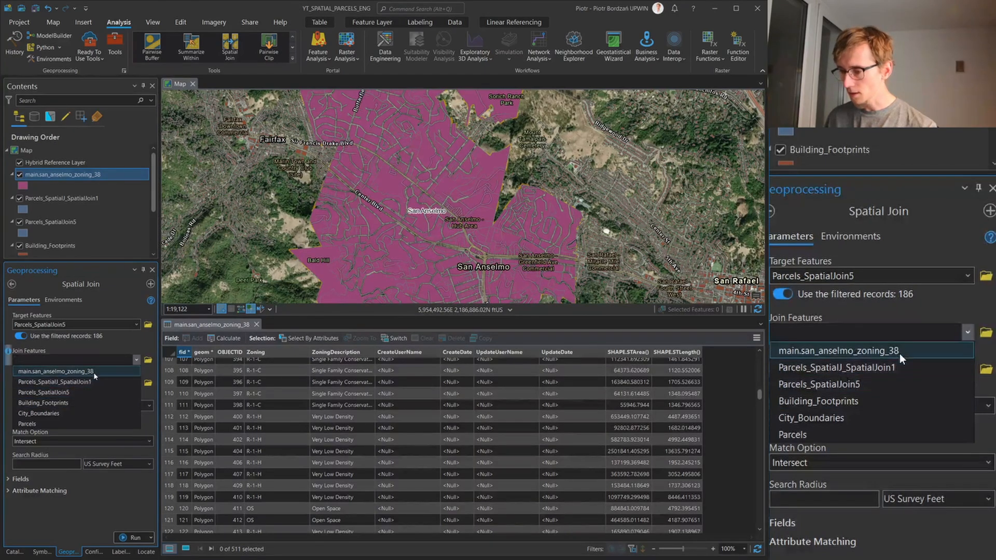
{"action": "left_click", "coordinate": [94, 372]}
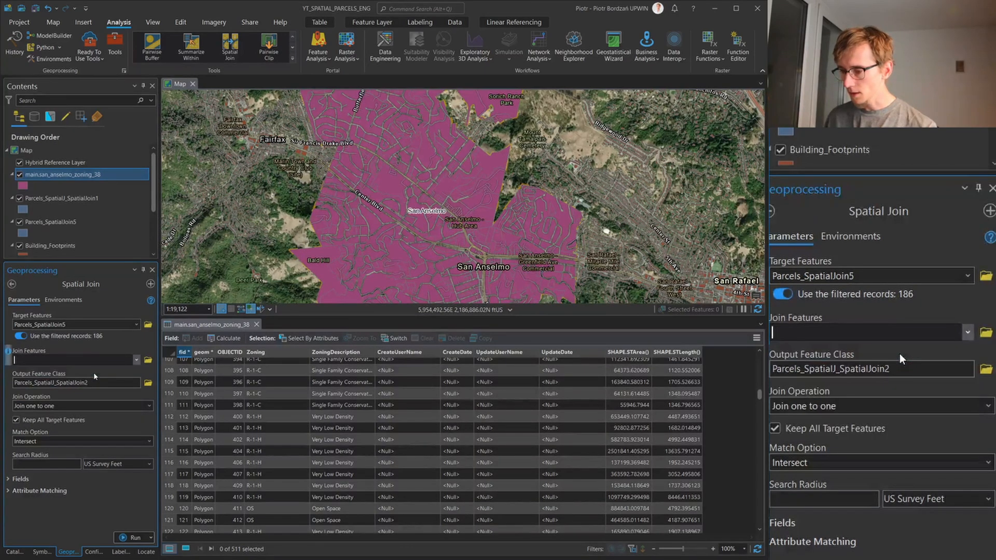
{"action": "left_click", "coordinate": [149, 442]}
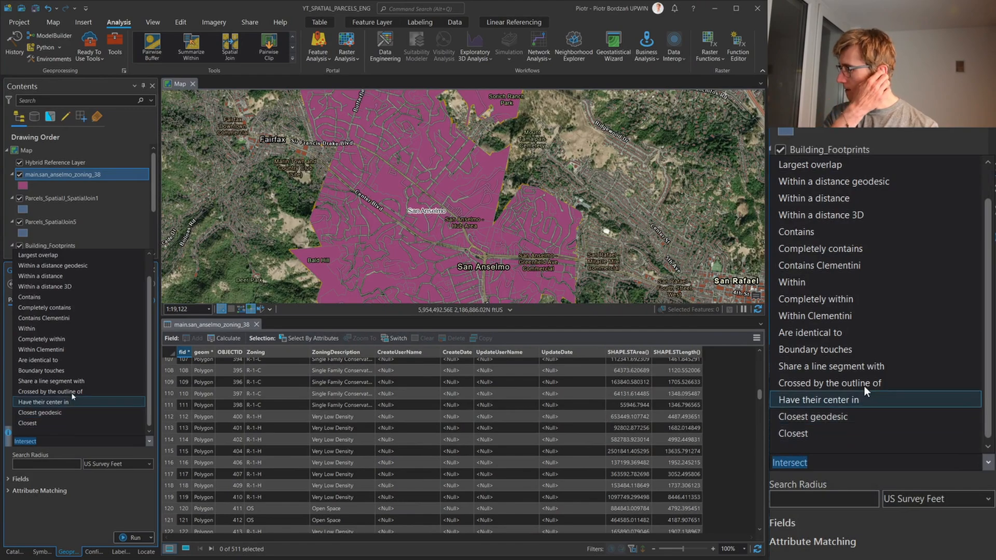
{"action": "left_click", "coordinate": [72, 402]}
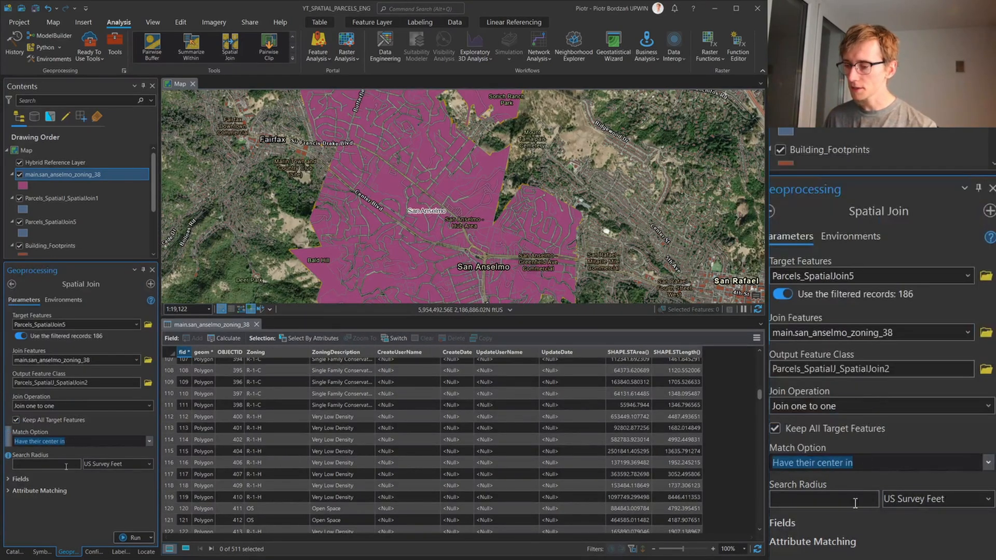
Remove OBJECTID, CreateUserName, CreateDate, UpdateDate, UpdateUserName, SHAPE_Area and SHAPE_Length from the Spatial Join's field map, and run the tool
{"action": "left_click", "coordinate": [13, 479]}
{"action": "scroll", "coordinate": [85, 372], "scroll_direction": "down", "scroll_amount": 3}
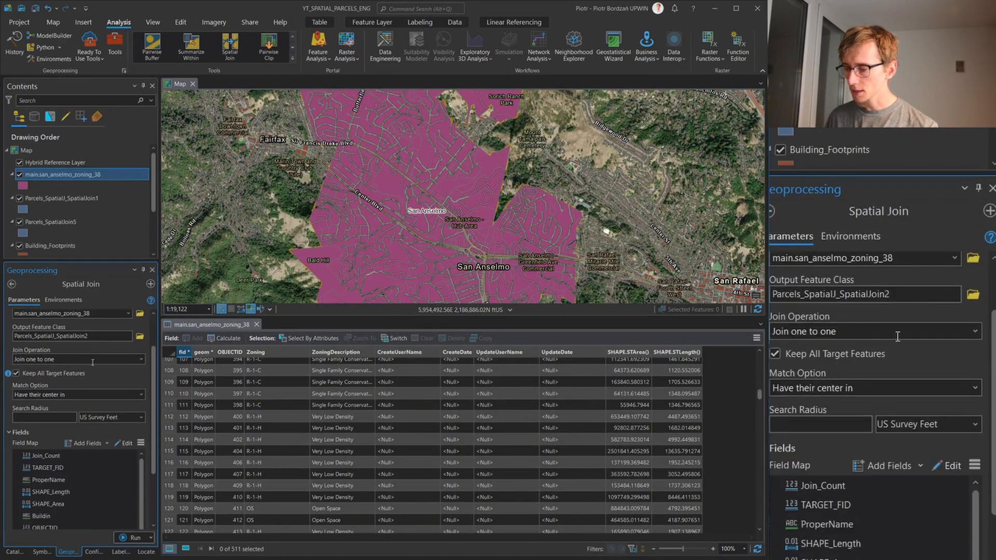
{"action": "scroll", "coordinate": [151, 393], "scroll_direction": "down", "scroll_amount": 1}
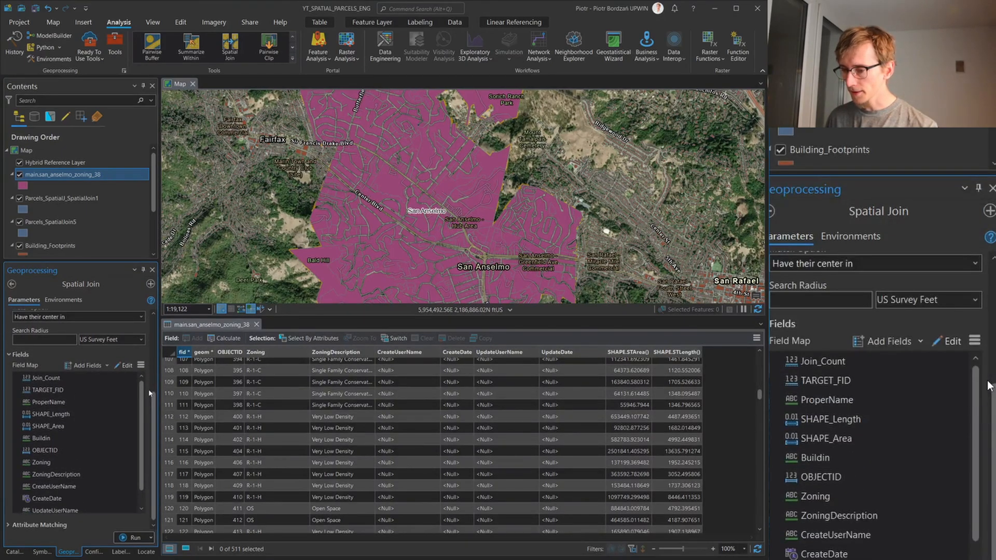
{"action": "scroll", "coordinate": [126, 415], "scroll_direction": "down", "scroll_amount": 1}
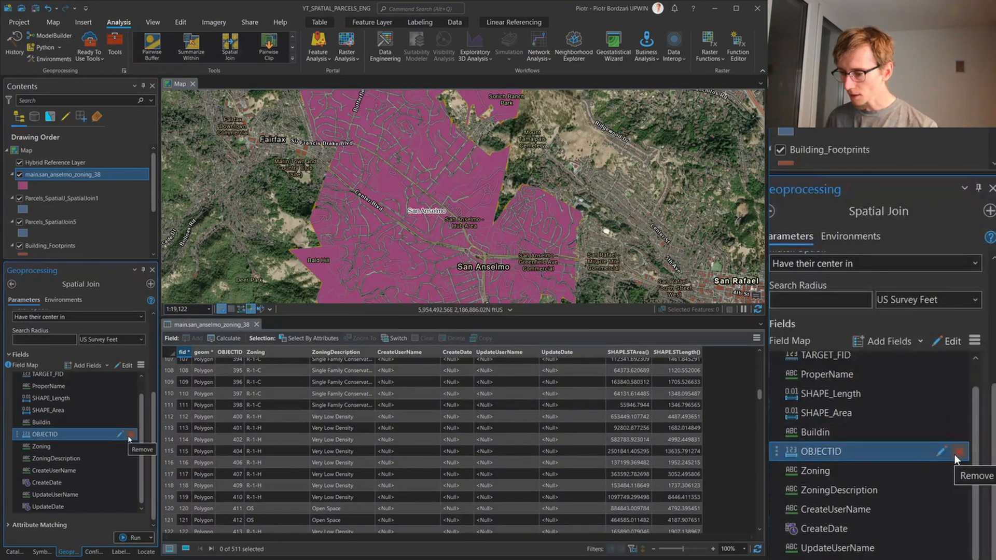
{"action": "left_click", "coordinate": [129, 436]}
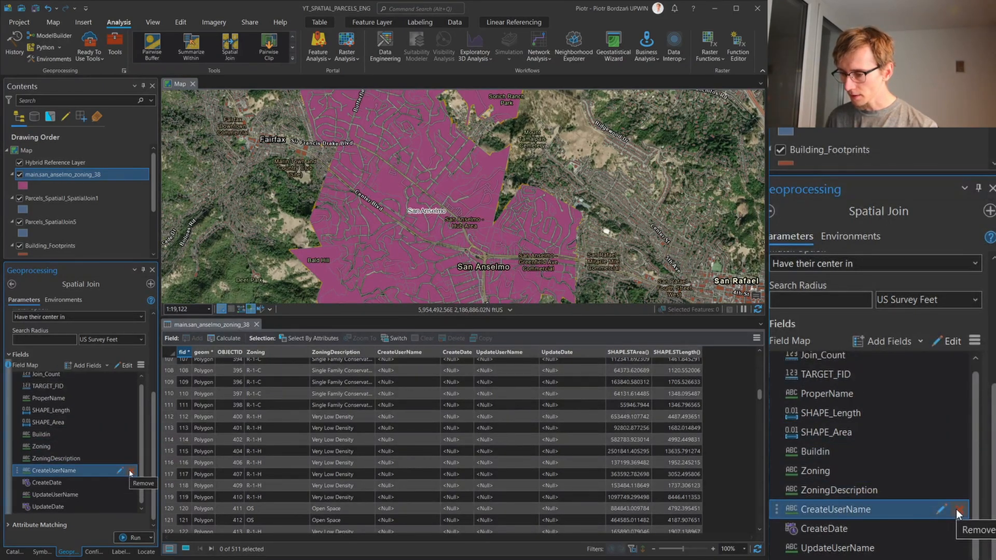
{"action": "left_click", "coordinate": [130, 472]}
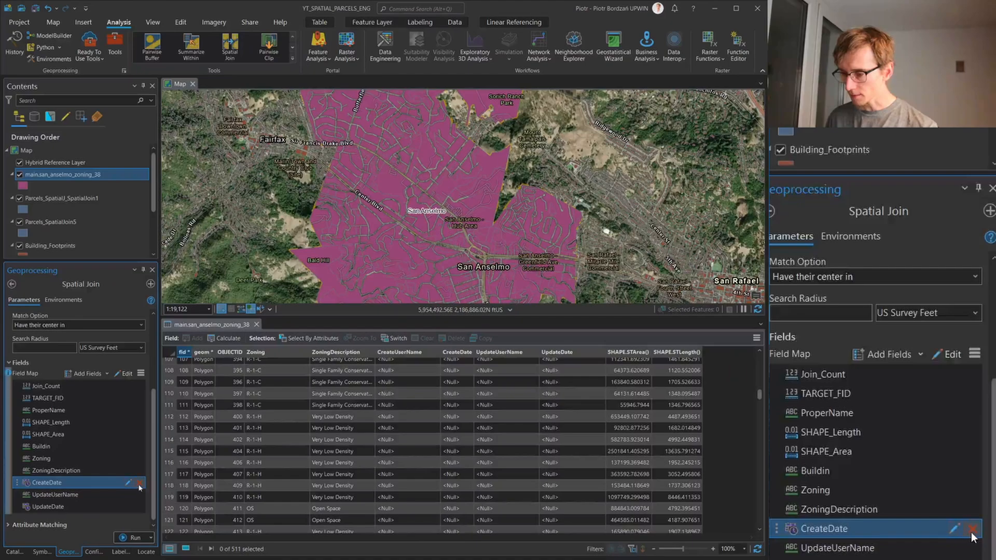
{"action": "left_click", "coordinate": [139, 483]}
{"action": "left_click", "coordinate": [140, 507]}
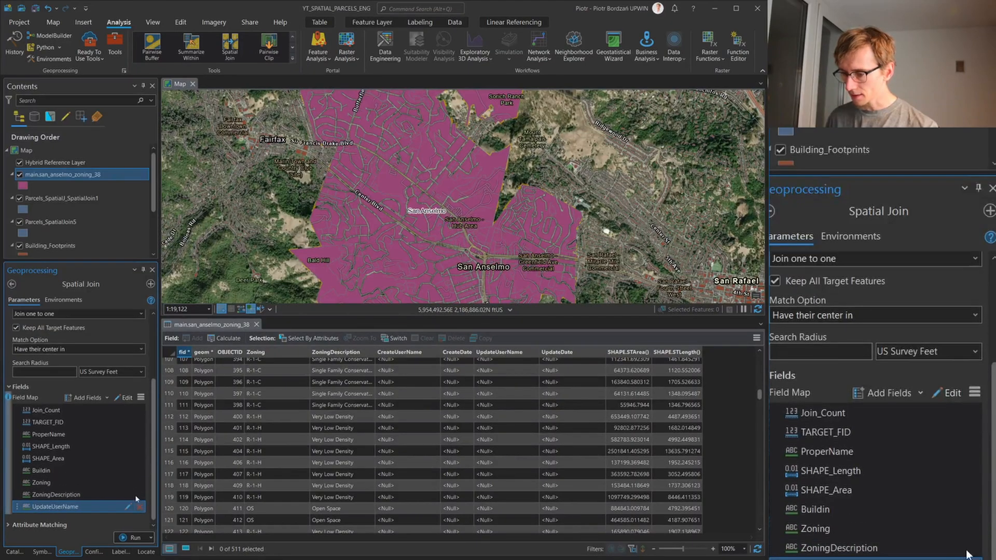
{"action": "left_click", "coordinate": [140, 507]}
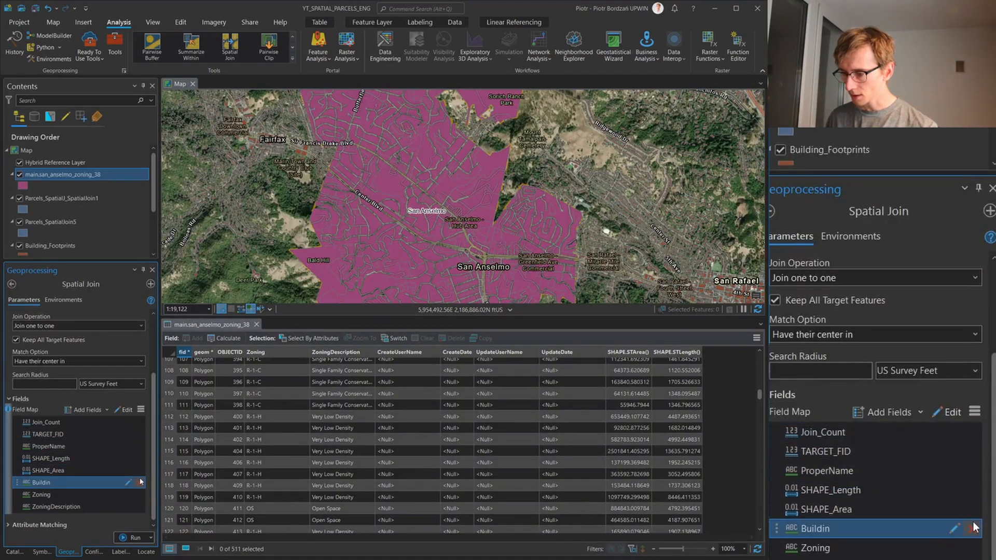
{"action": "left_click", "coordinate": [140, 473]}
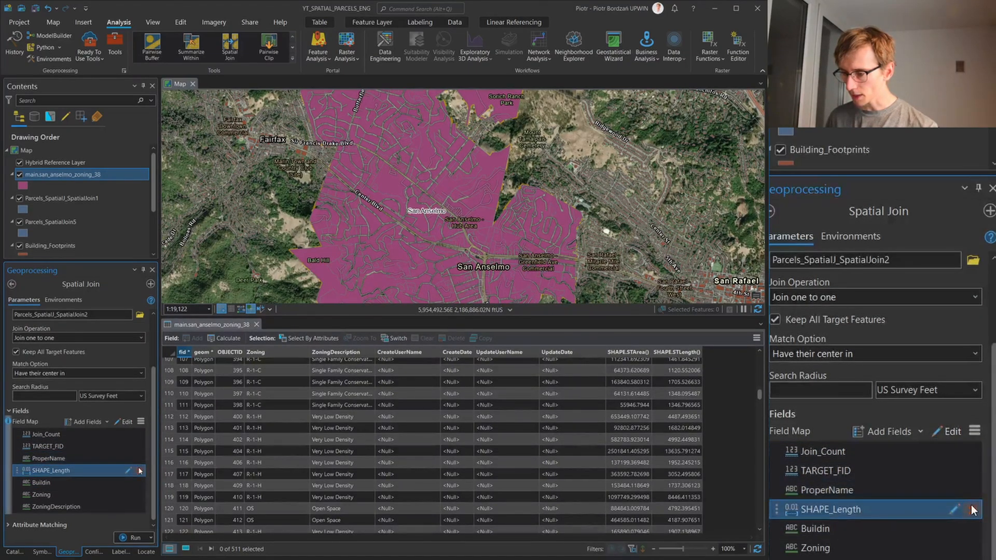
{"action": "left_click", "coordinate": [140, 461]}
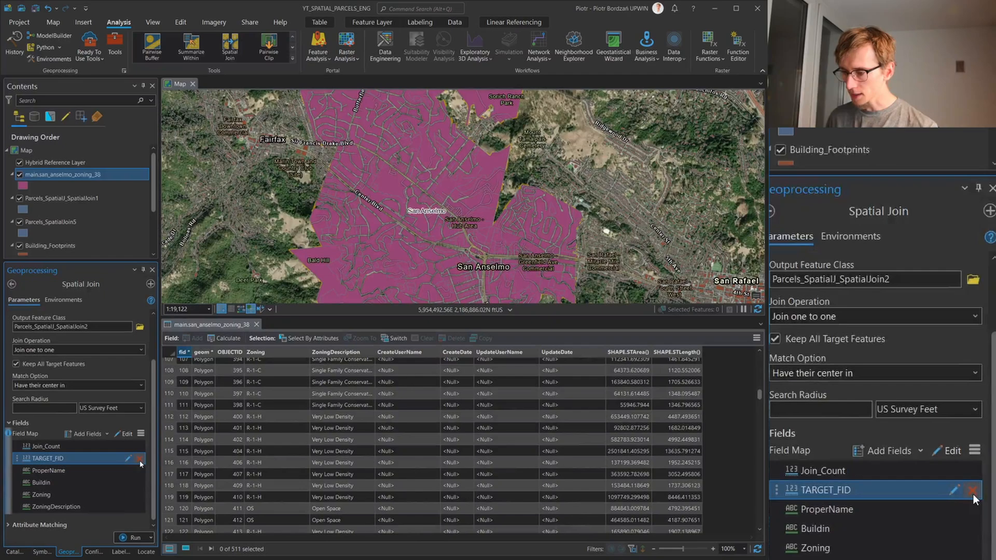
{"action": "left_click", "coordinate": [133, 538]}
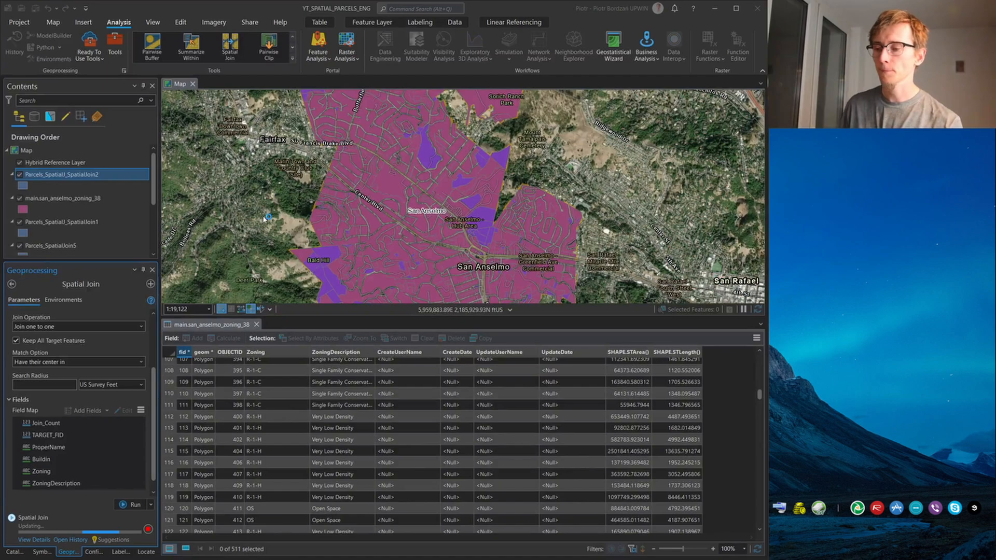
Open the attribute table of the joined Parcels_SpatialJ_SpatialJoin2 layer and close the zoning layer's table
{"action": "right_click", "coordinate": [103, 177]}
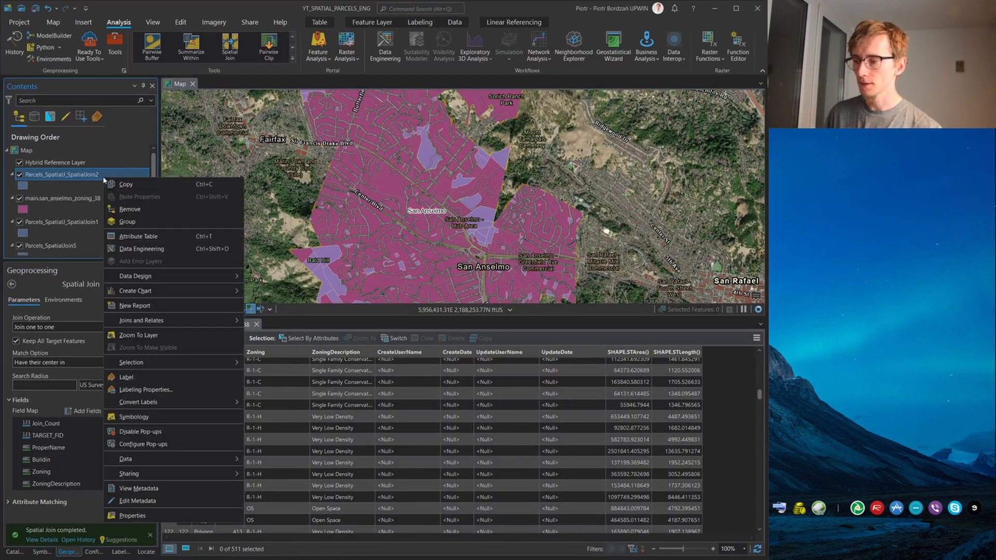
{"action": "left_click", "coordinate": [138, 236]}
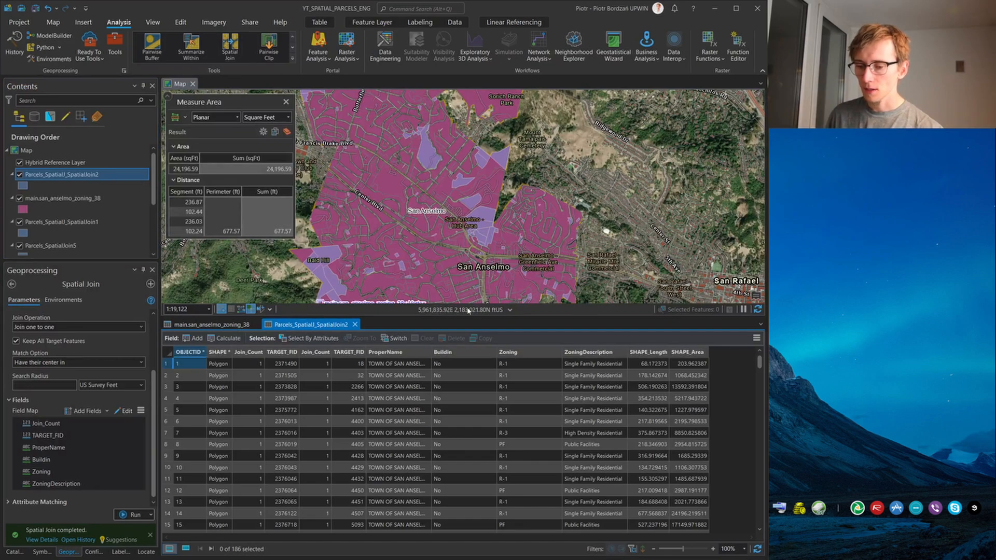
{"action": "left_click", "coordinate": [256, 324]}
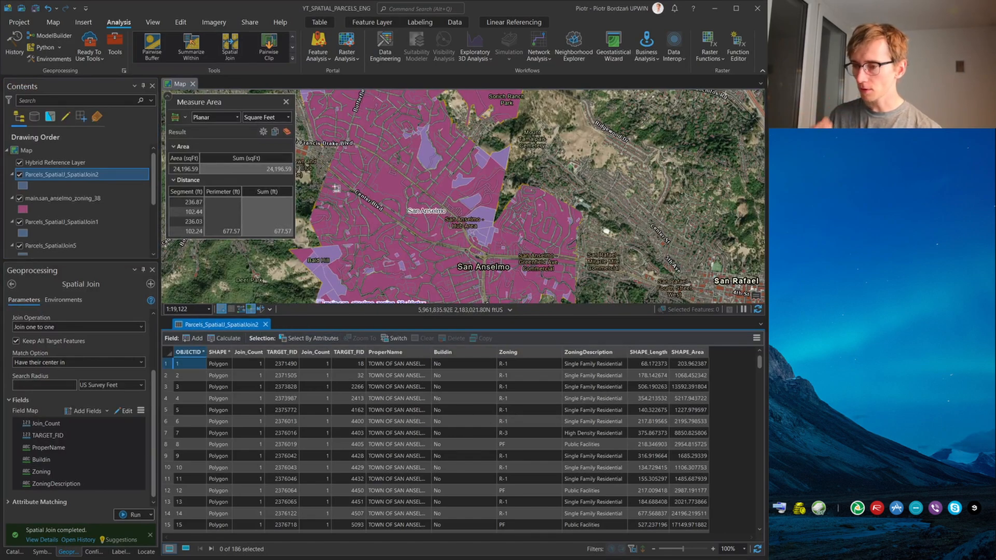
Close the Measure Area results and hide the main.san_anselmo_zoning_38 layer on the map
{"action": "left_click", "coordinate": [286, 101]}
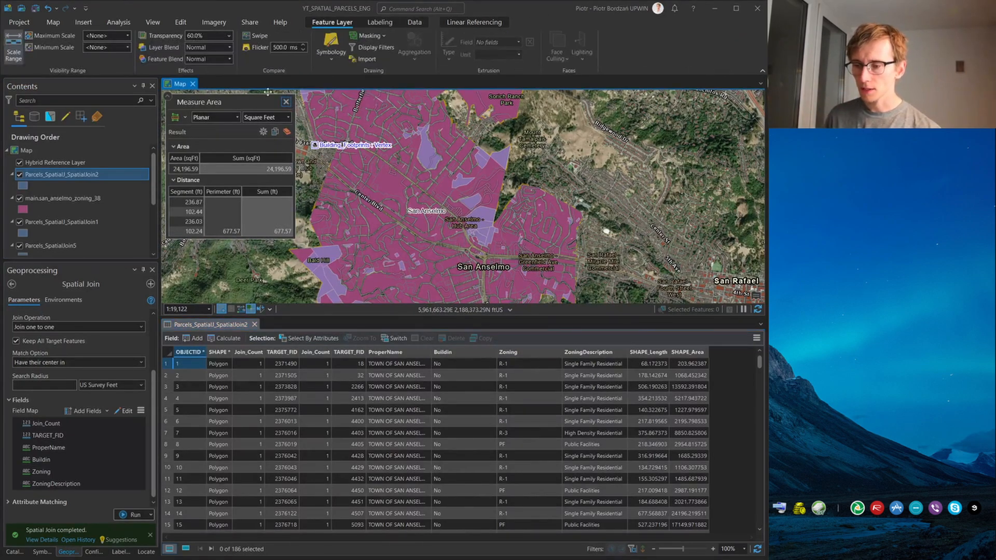
{"action": "left_click", "coordinate": [287, 102]}
{"action": "left_click", "coordinate": [27, 199]}
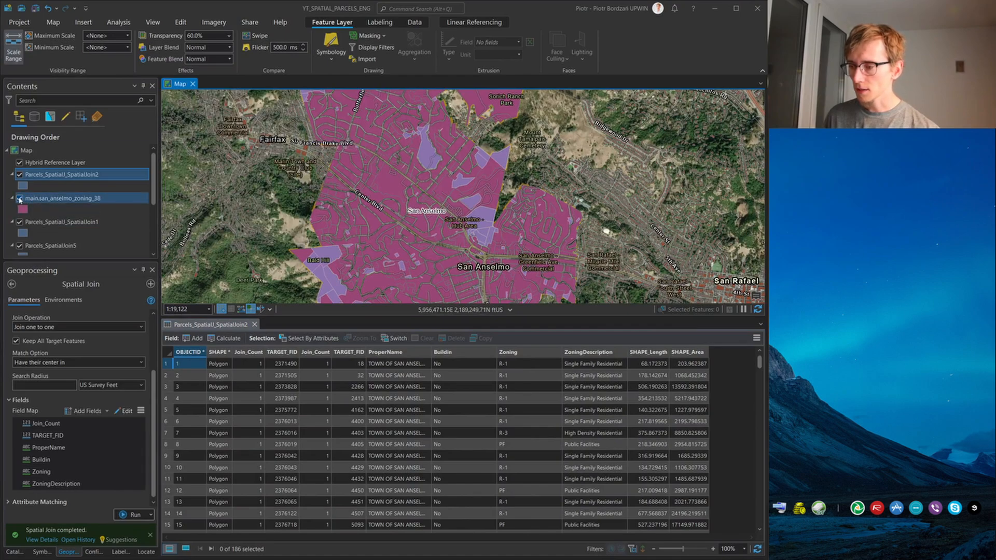
{"action": "left_click", "coordinate": [19, 198]}
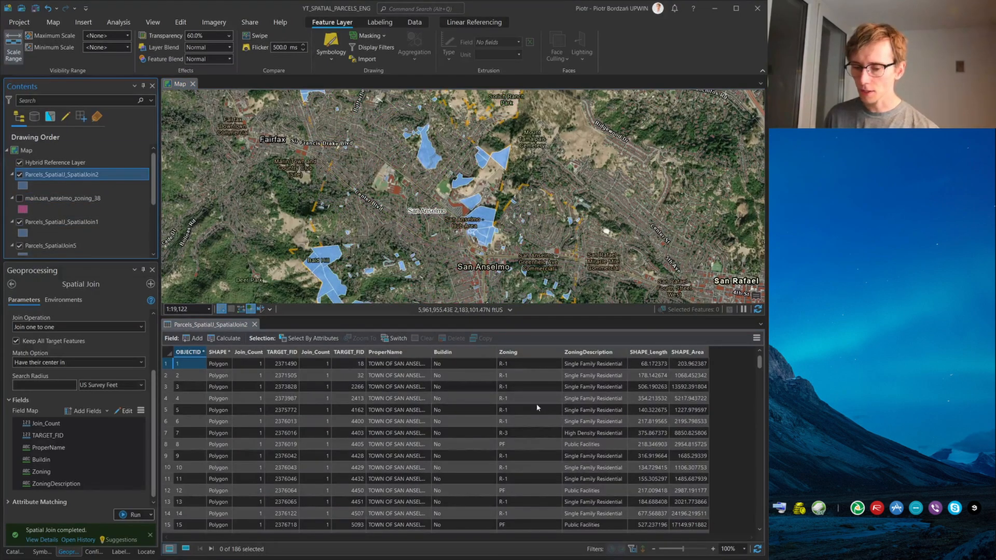
Create a definition query on Parcels_SpatialJ_SpatialJoin2 where ZoningDescription is equal to Single Family Residential
{"action": "scroll", "coordinate": [538, 407], "scroll_direction": "down", "scroll_amount": 20}
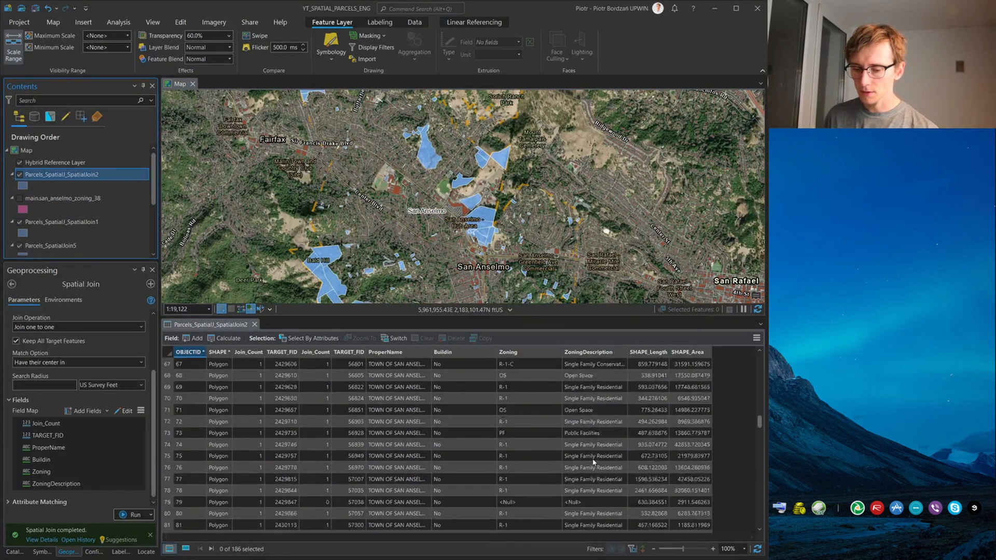
{"action": "scroll", "coordinate": [538, 436], "scroll_direction": "down", "scroll_amount": 3}
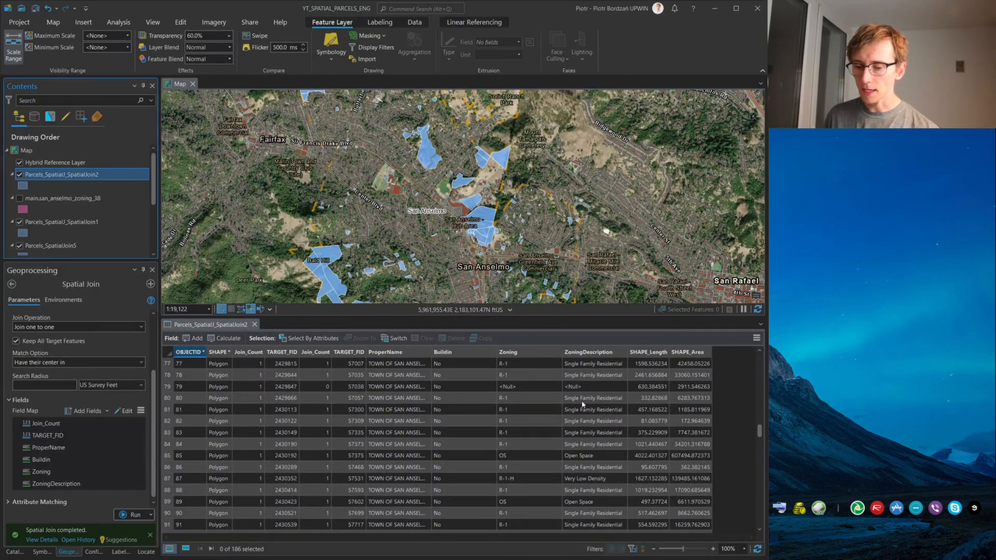
{"action": "left_click_drag", "start_coordinate": [581, 399], "coordinate": [582, 419]}
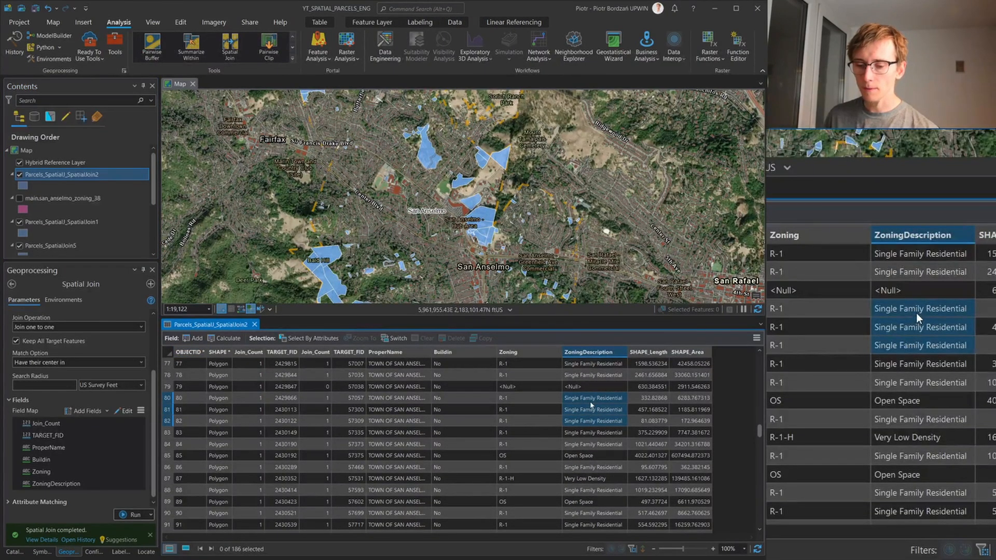
{"action": "right_click", "coordinate": [592, 404]}
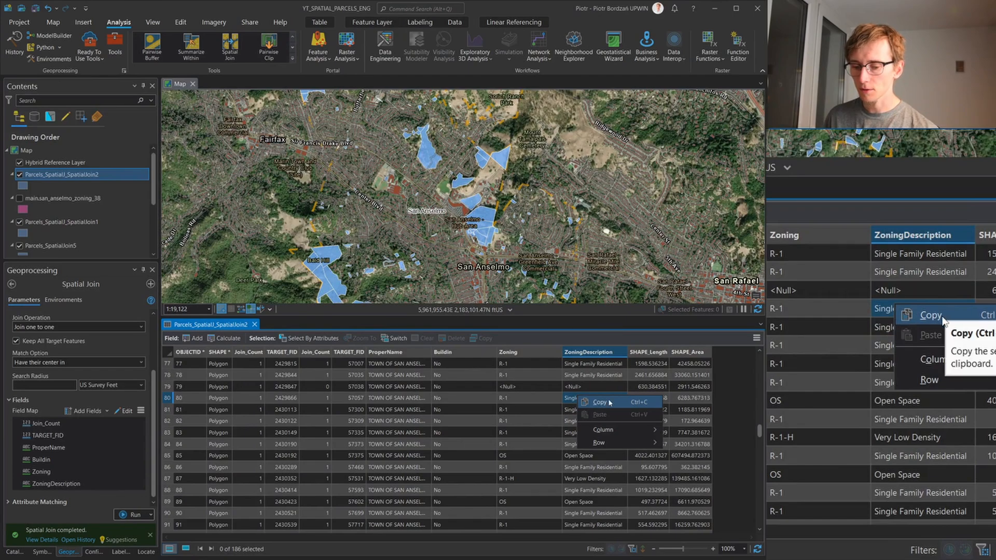
{"action": "right_click", "coordinate": [85, 176]}
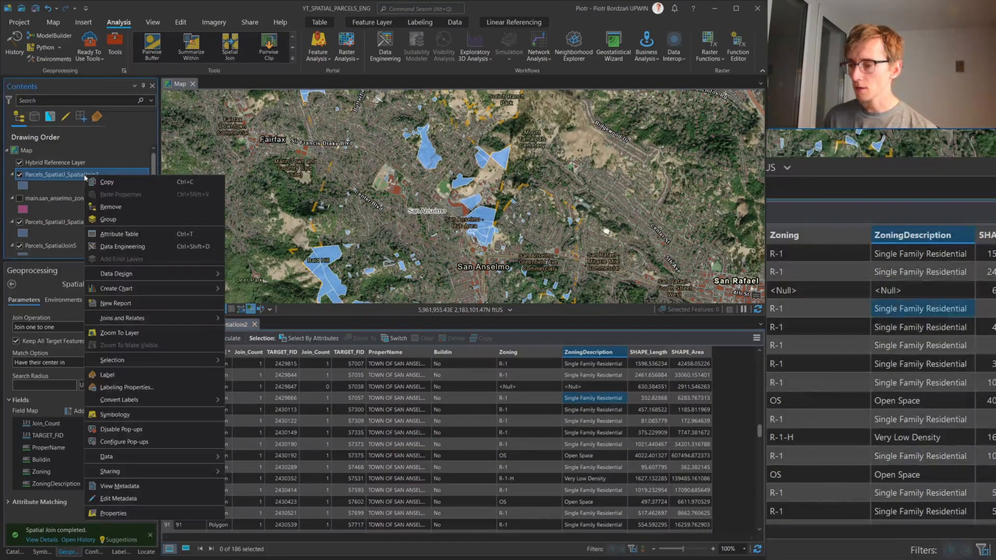
{"action": "left_click", "coordinate": [133, 512]}
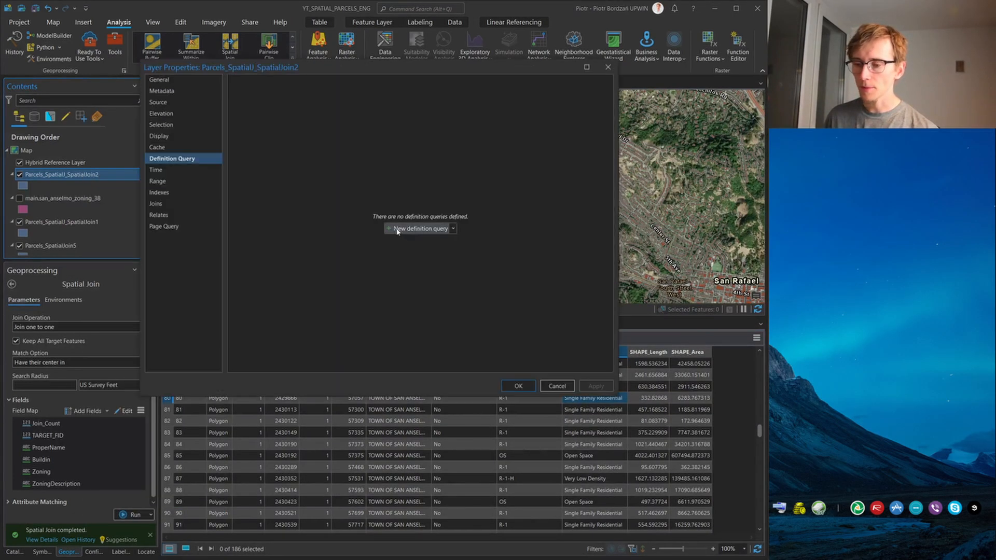
{"action": "left_click", "coordinate": [399, 231]}
{"action": "left_click", "coordinate": [346, 133]}
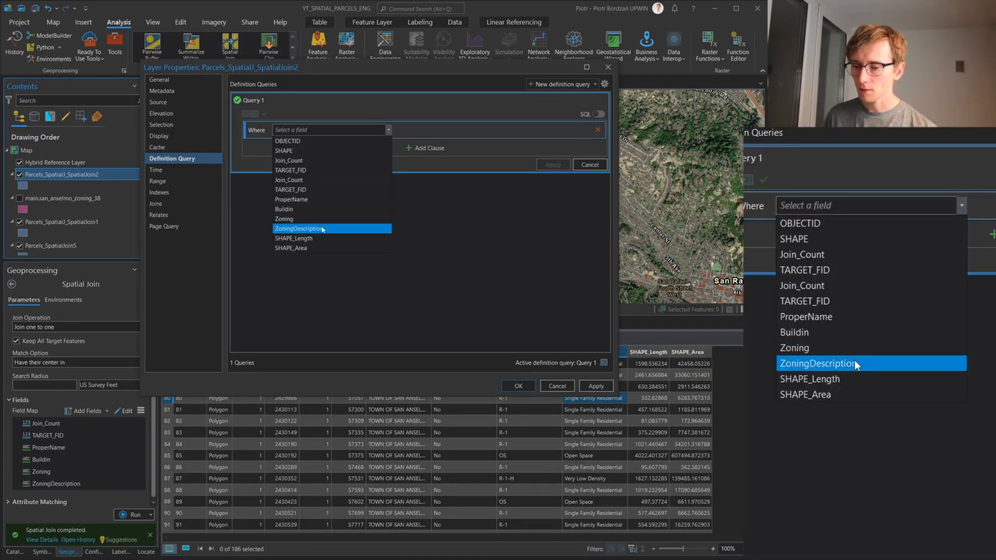
{"action": "left_click", "coordinate": [327, 228]}
{"action": "left_click", "coordinate": [590, 132]}
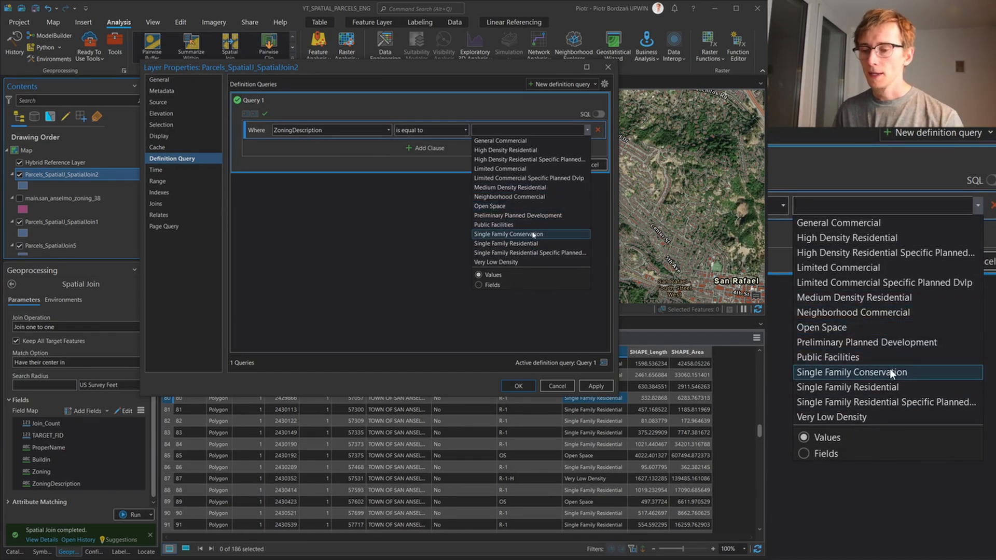
{"action": "left_click", "coordinate": [535, 243]}
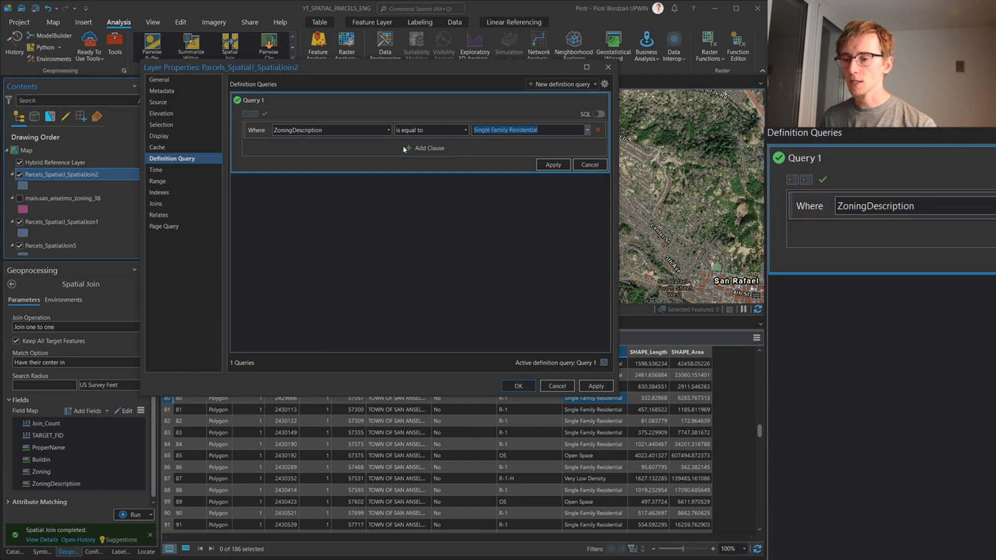
Add an Or clause with ZoningDescription equal to Single Family Residential Specific Planned Dvlp and apply the definition query to the layer
{"action": "left_click", "coordinate": [425, 148]}
{"action": "left_click", "coordinate": [265, 152]}
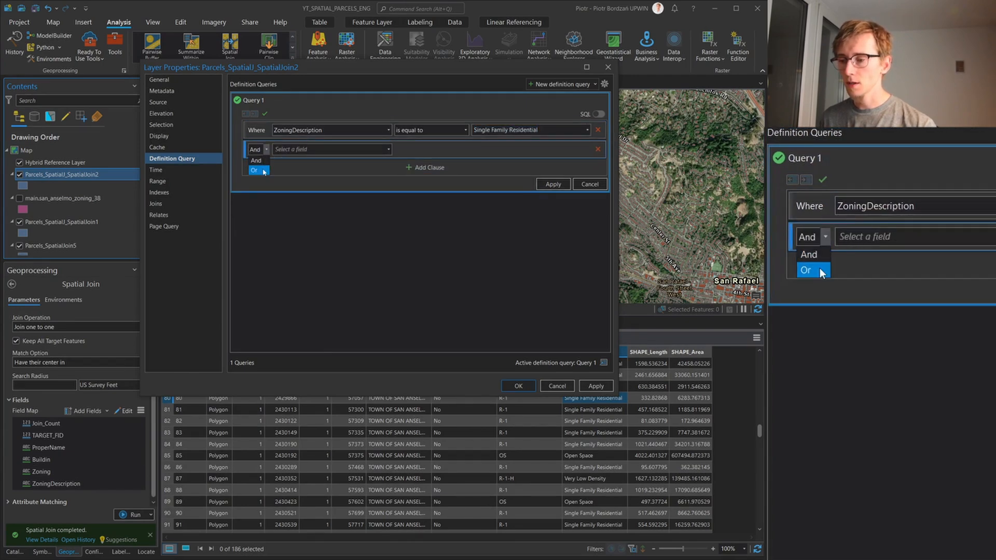
{"action": "left_click", "coordinate": [333, 150]}
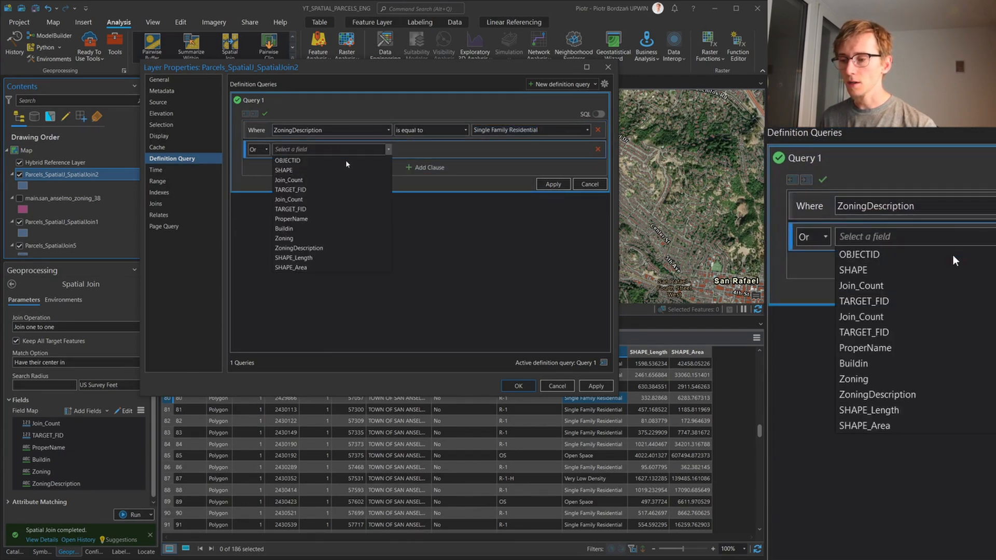
{"action": "left_click", "coordinate": [326, 248]}
{"action": "left_click", "coordinate": [587, 149]}
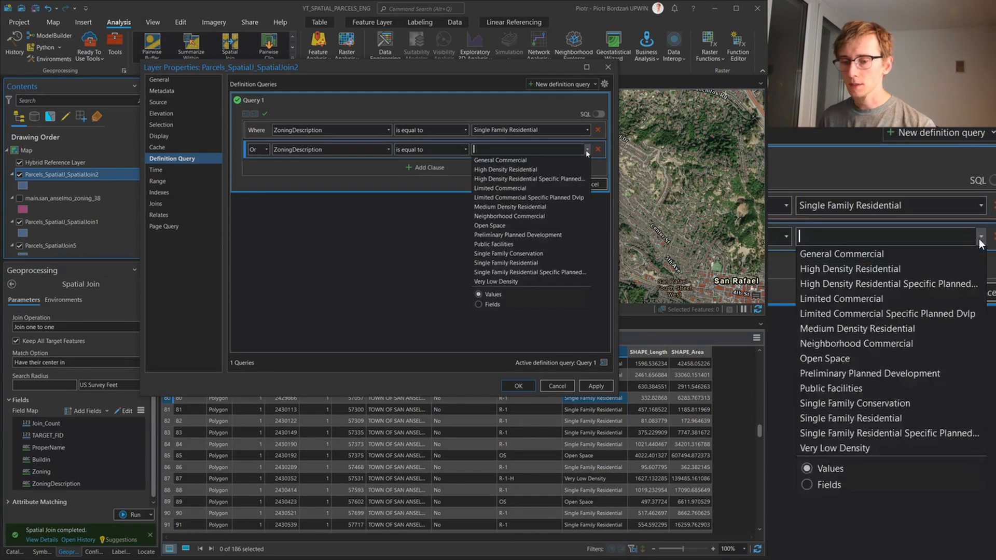
{"action": "left_click", "coordinate": [562, 277]}
{"action": "left_click", "coordinate": [596, 386]}
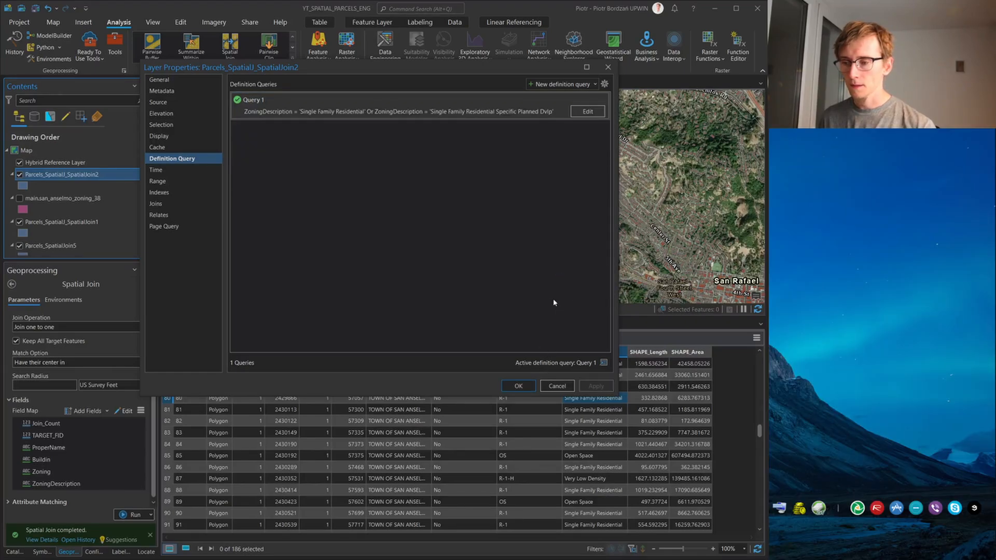
{"action": "left_click", "coordinate": [518, 386]}
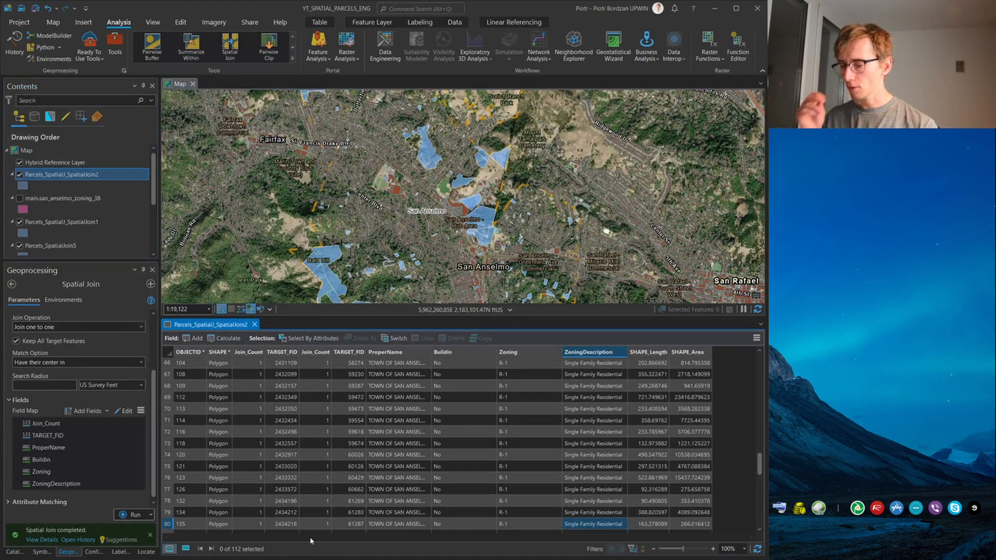
Hide the Parcels_SpatialJ_SpatialJoin1 and Parcels_SpatialJoin5 layers on the map
{"action": "scroll", "coordinate": [107, 231], "scroll_direction": "down", "scroll_amount": 1}
{"action": "left_click", "coordinate": [19, 199]}
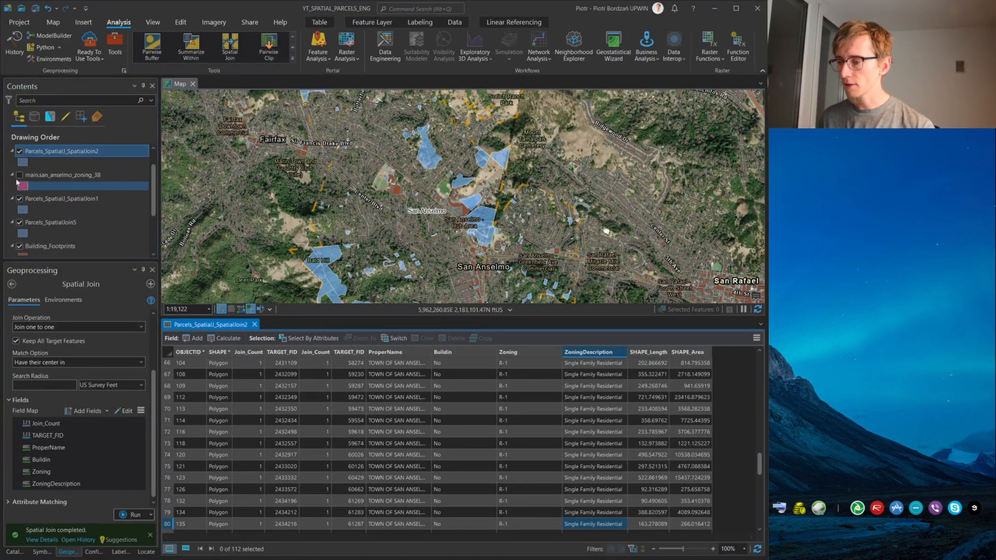
{"action": "left_click", "coordinate": [19, 224]}
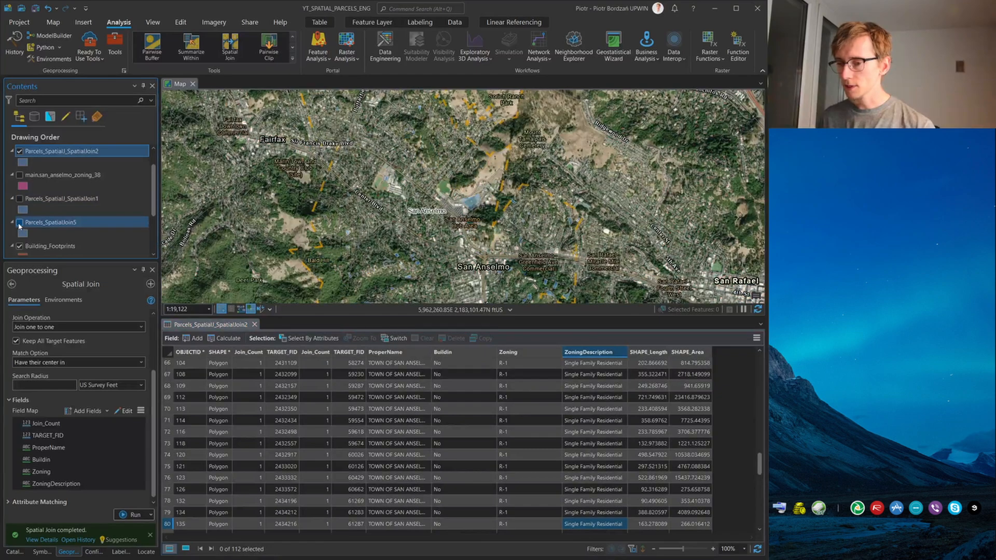
{"action": "scroll", "coordinate": [21, 202], "scroll_direction": "down", "scroll_amount": 3}
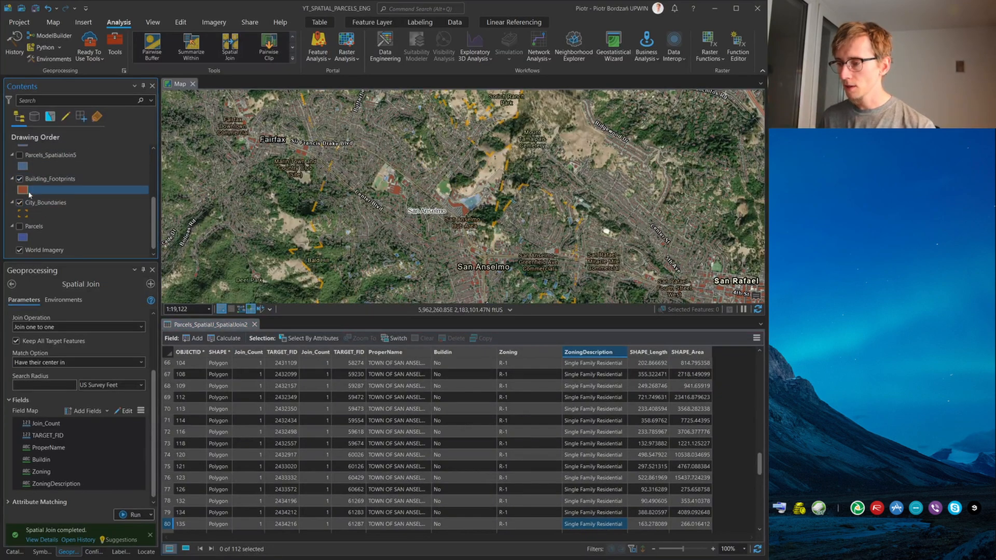
{"action": "scroll", "coordinate": [65, 222], "scroll_direction": "up", "scroll_amount": 4}
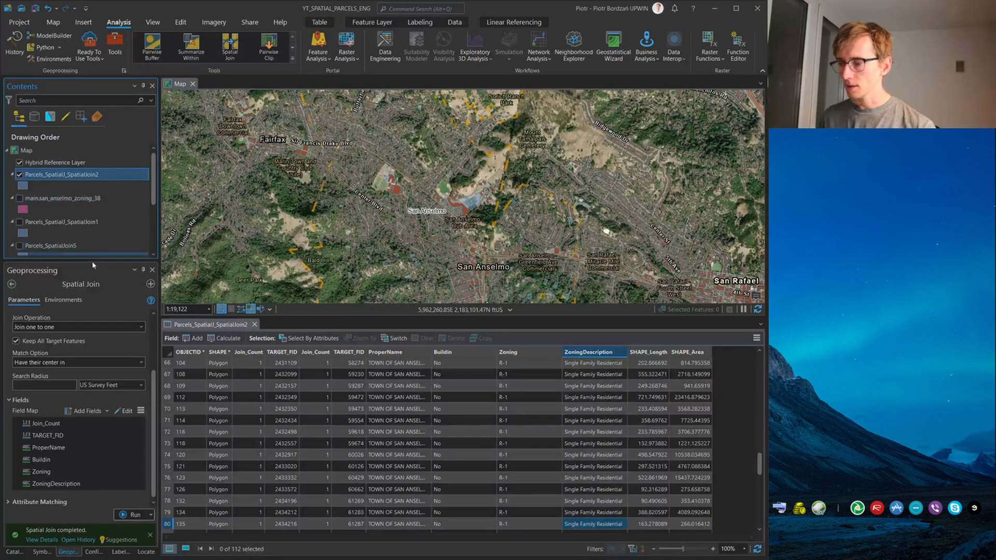
Enlarge the layer list and map view, and inspect the filtered single-family parcels against the building footprints around Crest Ave, Sturdivant Ave and Sequoia Dr
{"action": "left_click_drag", "start_coordinate": [93, 260], "coordinate": [94, 400]}
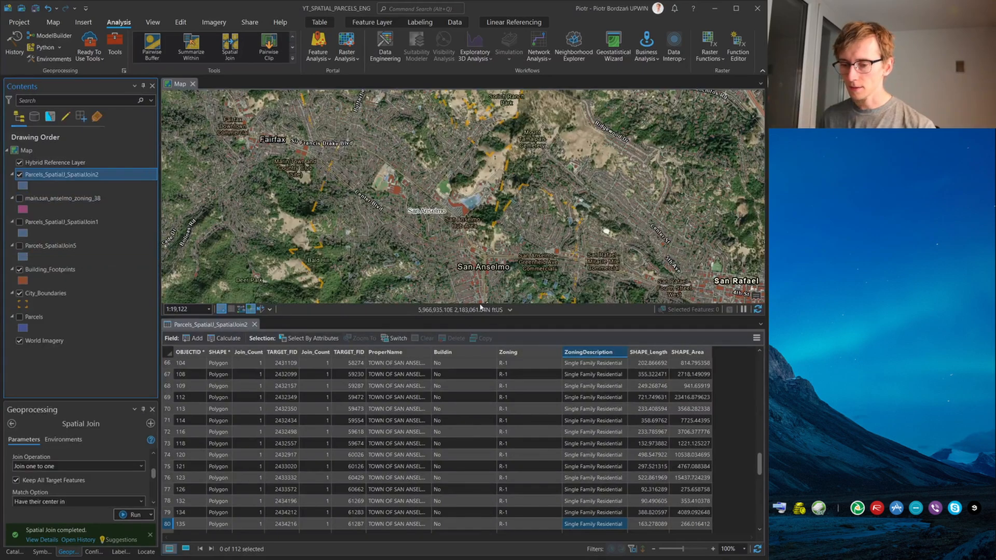
{"action": "left_click_drag", "start_coordinate": [478, 317], "coordinate": [478, 424]}
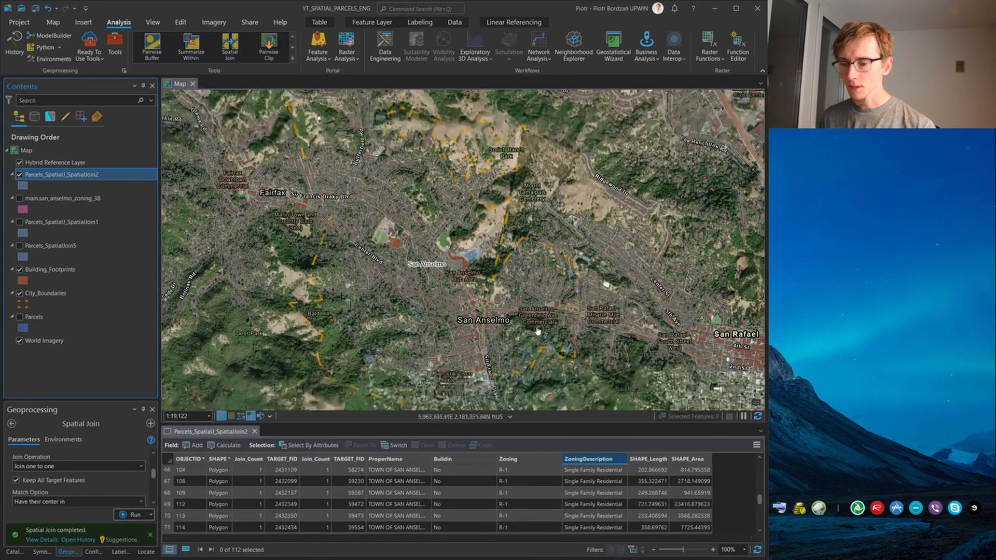
{"action": "scroll", "coordinate": [544, 325], "scroll_direction": "up", "scroll_amount": 4}
{"action": "scroll", "coordinate": [543, 325], "scroll_direction": "up", "scroll_amount": 1}
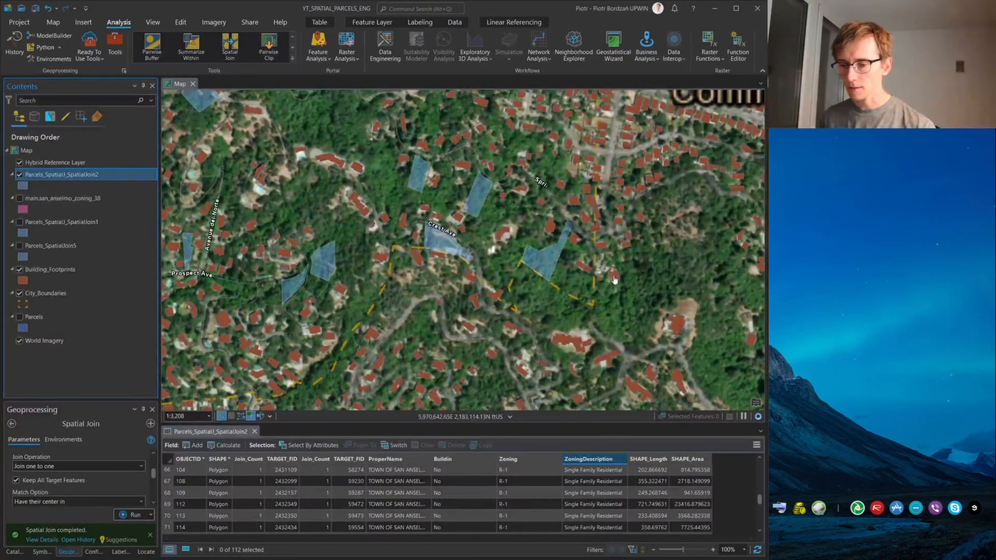
{"action": "scroll", "coordinate": [296, 284], "scroll_direction": "up", "scroll_amount": 1}
{"action": "left_click_drag", "start_coordinate": [276, 308], "coordinate": [494, 205]}
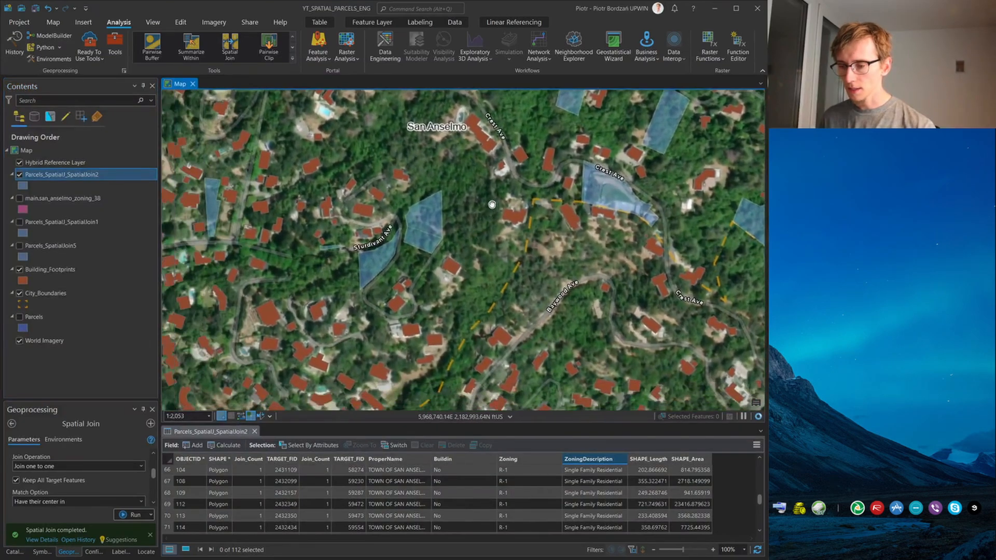
{"action": "left_click_drag", "start_coordinate": [491, 132], "coordinate": [332, 280]}
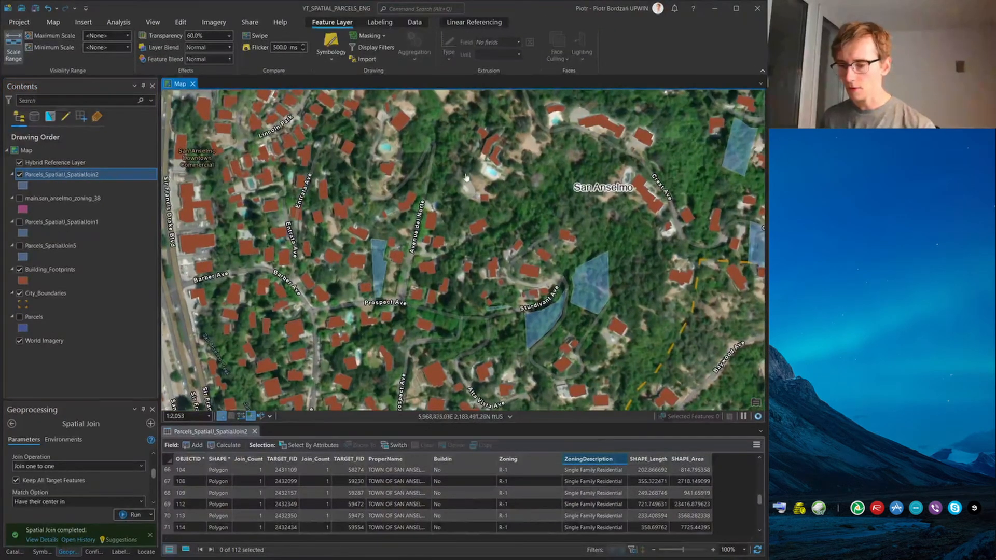
{"action": "left_click_drag", "start_coordinate": [482, 197], "coordinate": [330, 343]}
{"action": "left_click_drag", "start_coordinate": [363, 233], "coordinate": [322, 441]}
{"action": "left_click_drag", "start_coordinate": [318, 337], "coordinate": [388, 313]}
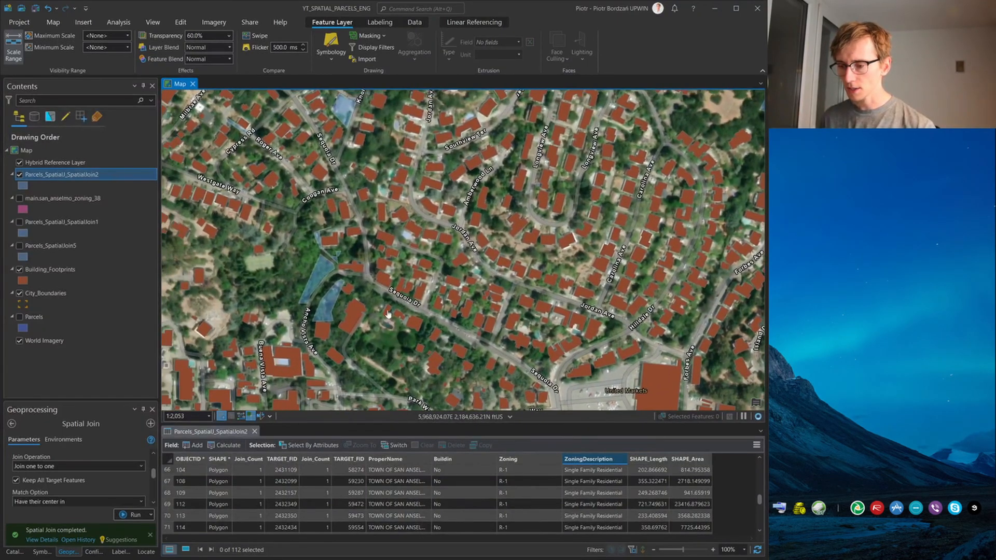
{"action": "left_click_drag", "start_coordinate": [340, 174], "coordinate": [367, 345]}
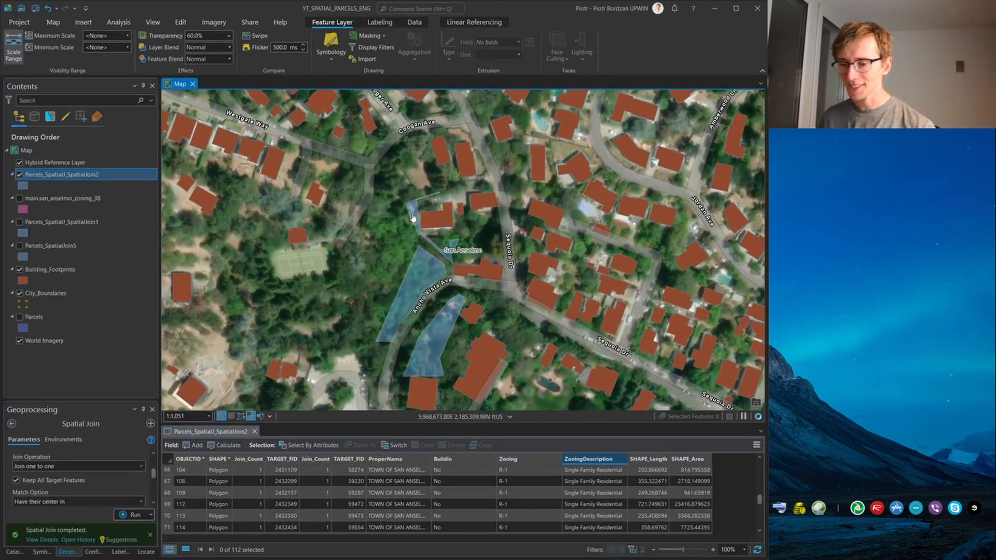
{"action": "scroll", "coordinate": [412, 217], "scroll_direction": "down", "scroll_amount": 3}
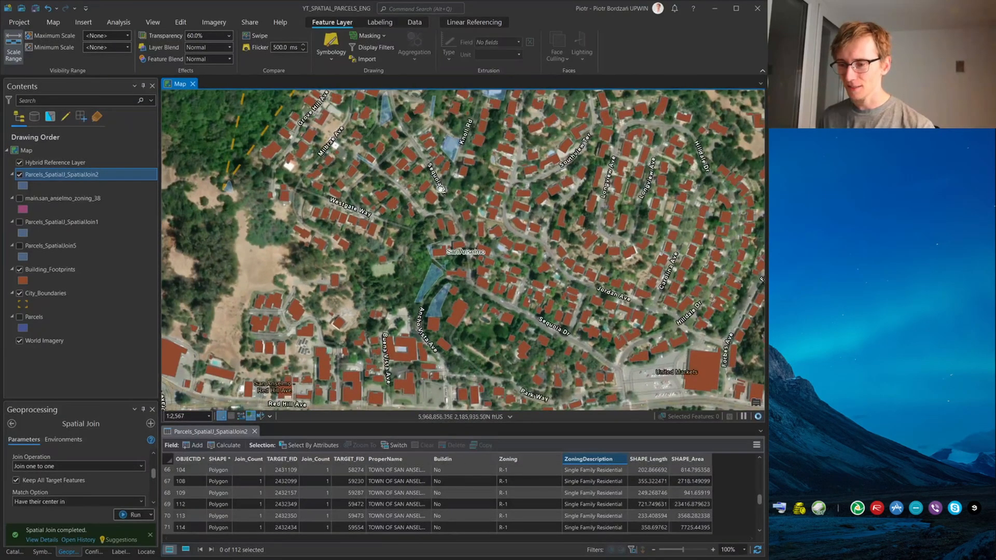
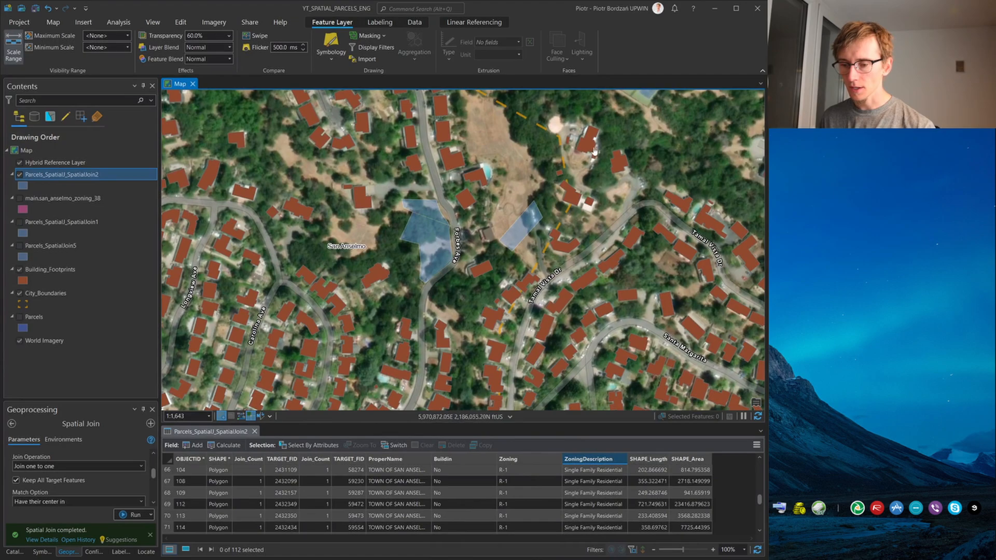
Examine the filtered single-family parcels against building footprints across San Anselmo, around Hillside Ave, Fernwood Dr, Oak Ave and Scenic Ave
{"action": "scroll", "coordinate": [594, 151], "scroll_direction": "down", "scroll_amount": 4}
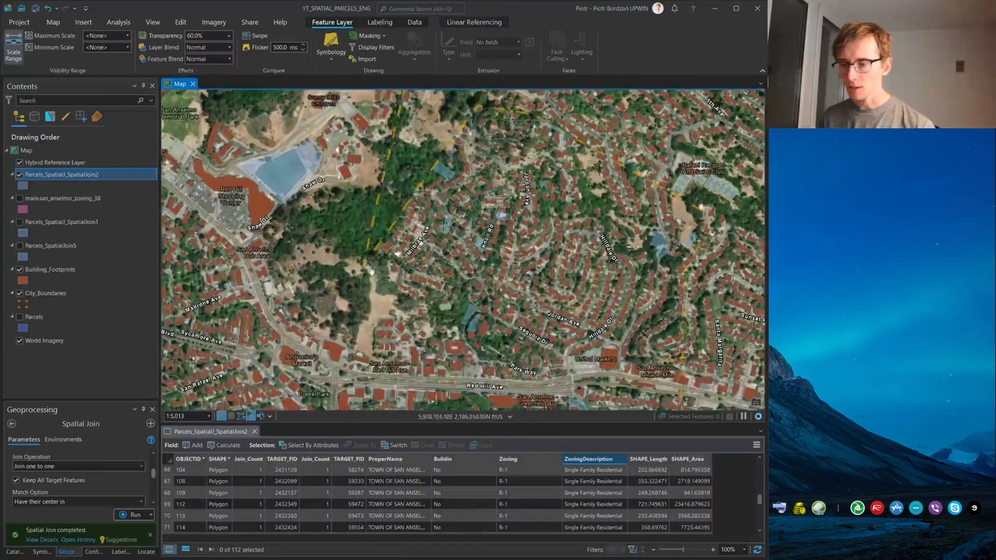
{"action": "left_click_drag", "start_coordinate": [340, 200], "coordinate": [653, 183]}
{"action": "left_click_drag", "start_coordinate": [318, 353], "coordinate": [418, 217]}
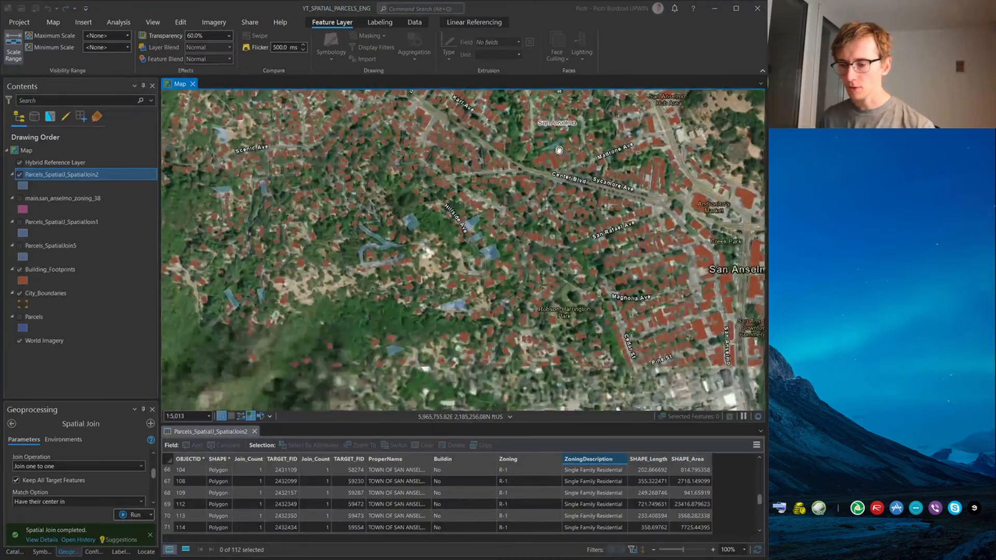
{"action": "scroll", "coordinate": [418, 217], "scroll_direction": "up", "scroll_amount": 4}
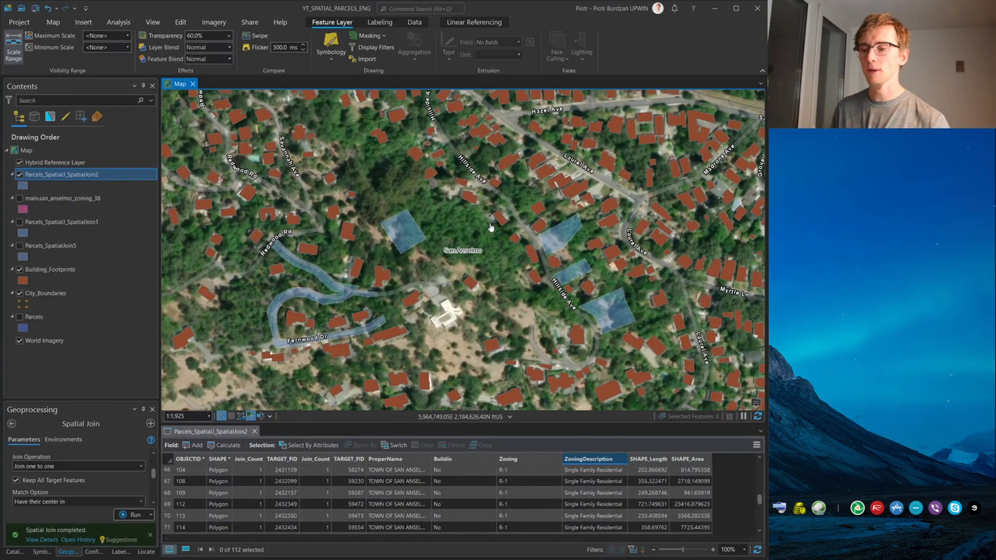
{"action": "left_click_drag", "start_coordinate": [622, 335], "coordinate": [556, 184]}
{"action": "scroll", "coordinate": [549, 173], "scroll_direction": "down", "scroll_amount": 3}
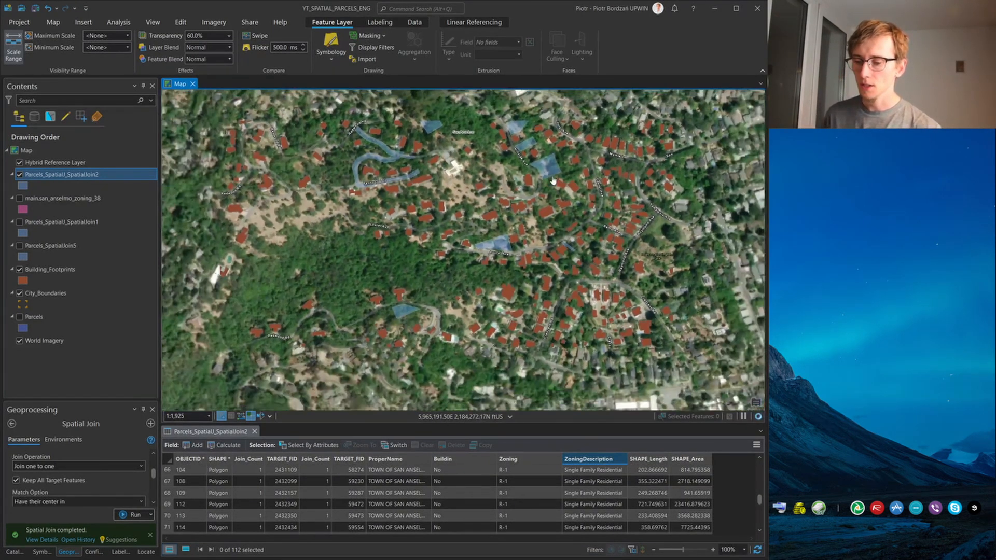
{"action": "left_click_drag", "start_coordinate": [429, 328], "coordinate": [529, 206]}
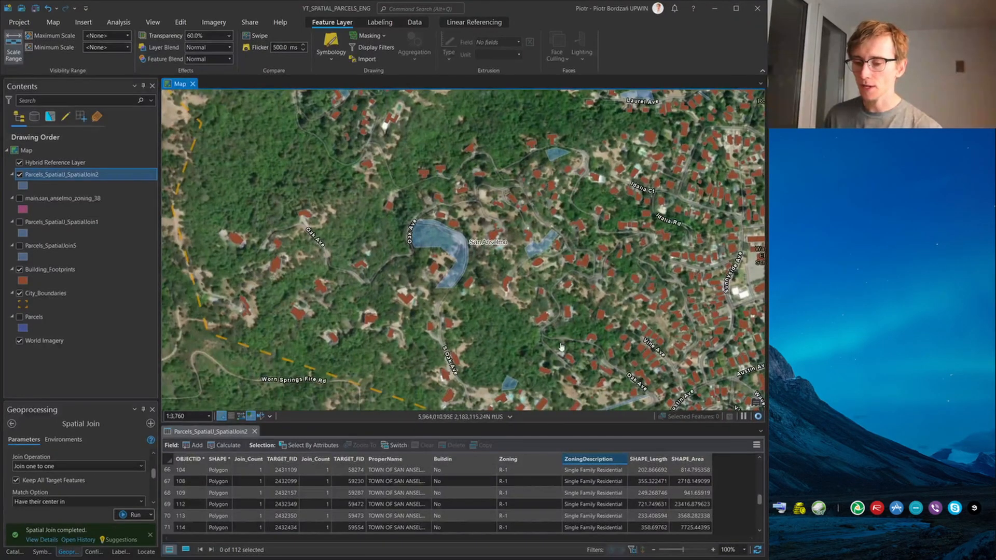
{"action": "left_click_drag", "start_coordinate": [554, 371], "coordinate": [654, 460]}
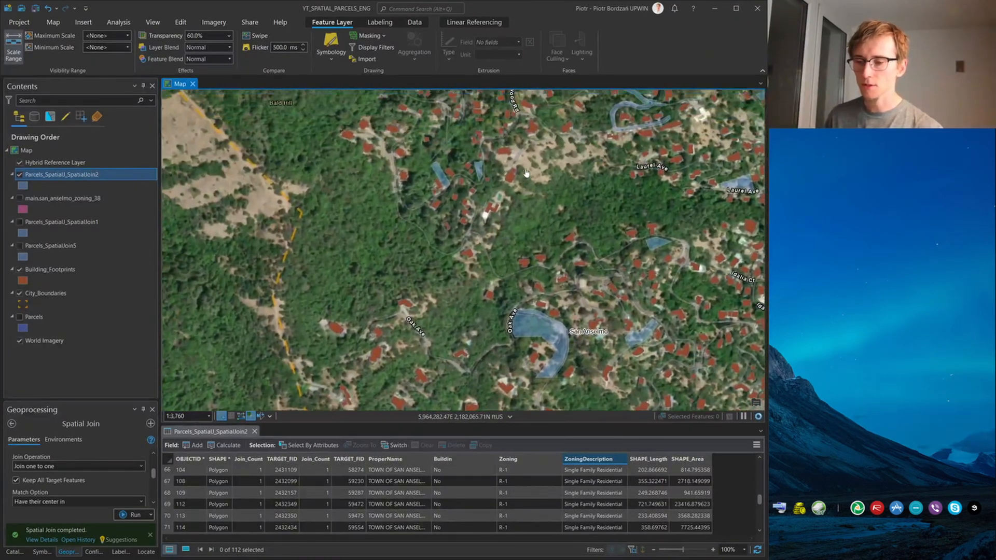
{"action": "left_click_drag", "start_coordinate": [525, 173], "coordinate": [497, 207]}
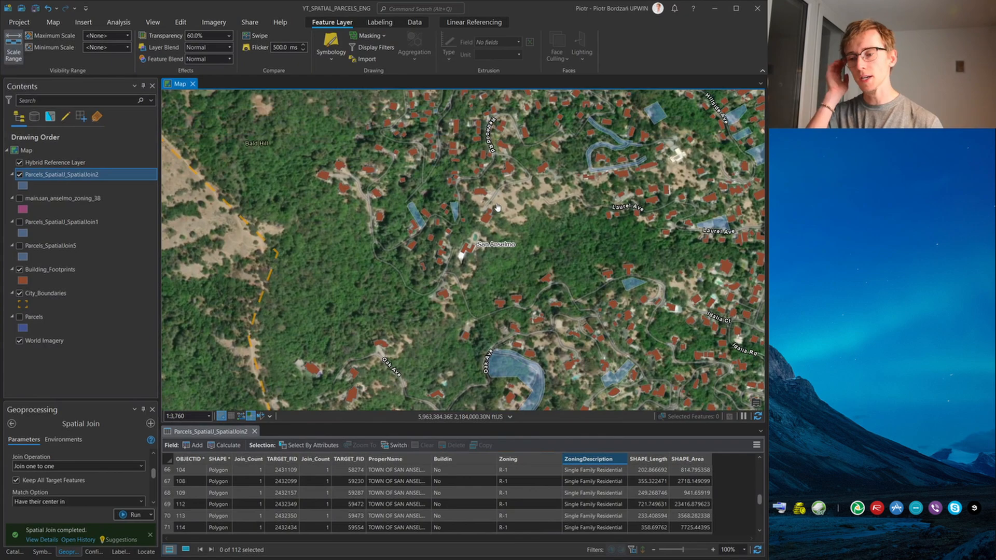
{"action": "left_click_drag", "start_coordinate": [571, 119], "coordinate": [544, 394]}
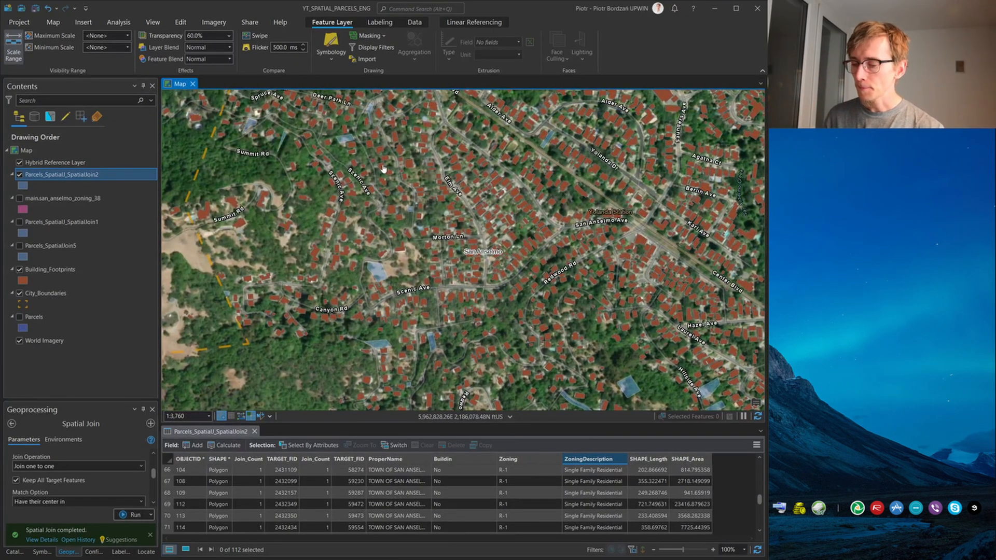
Enlarge the attribute table area and add Situs_Address_Points from the project's DATASET folder to the current map
{"action": "left_click", "coordinate": [14, 551]}
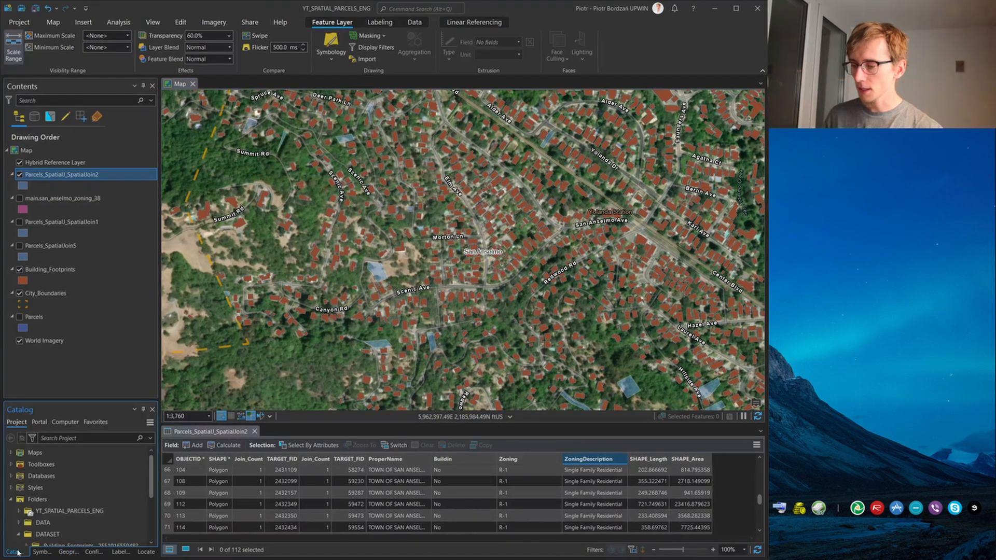
{"action": "left_click", "coordinate": [43, 553]}
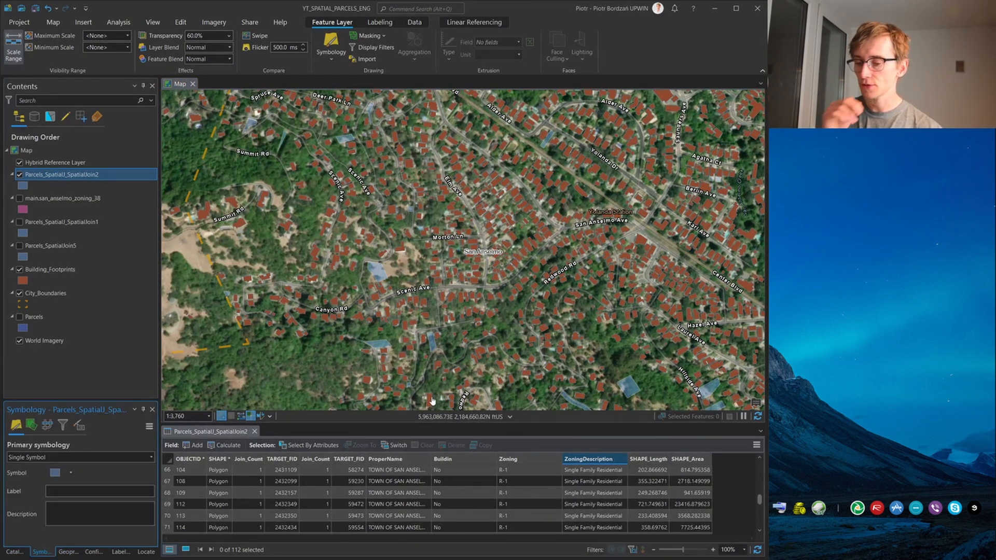
{"action": "left_click_drag", "start_coordinate": [420, 416], "coordinate": [420, 367]}
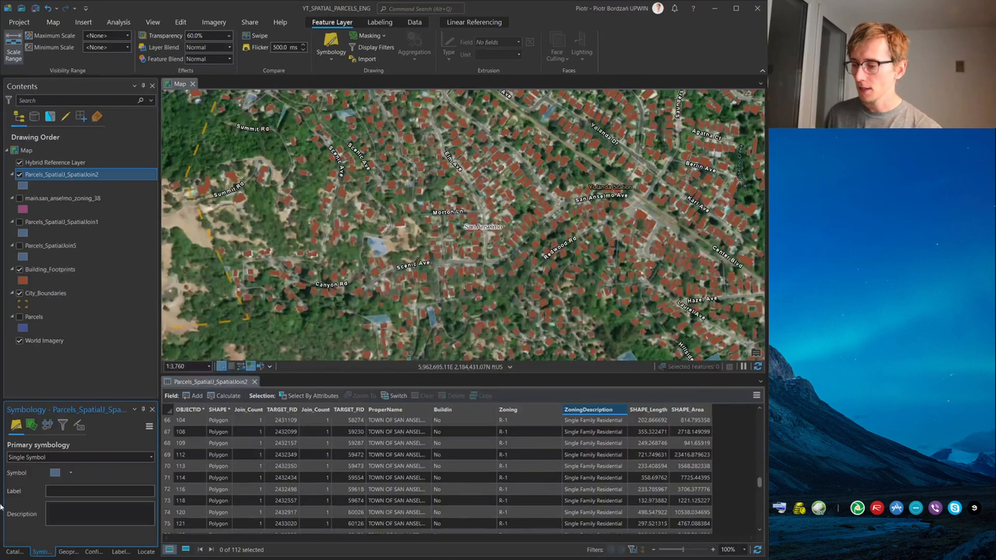
{"action": "left_click", "coordinate": [90, 552]}
{"action": "left_click", "coordinate": [15, 552]}
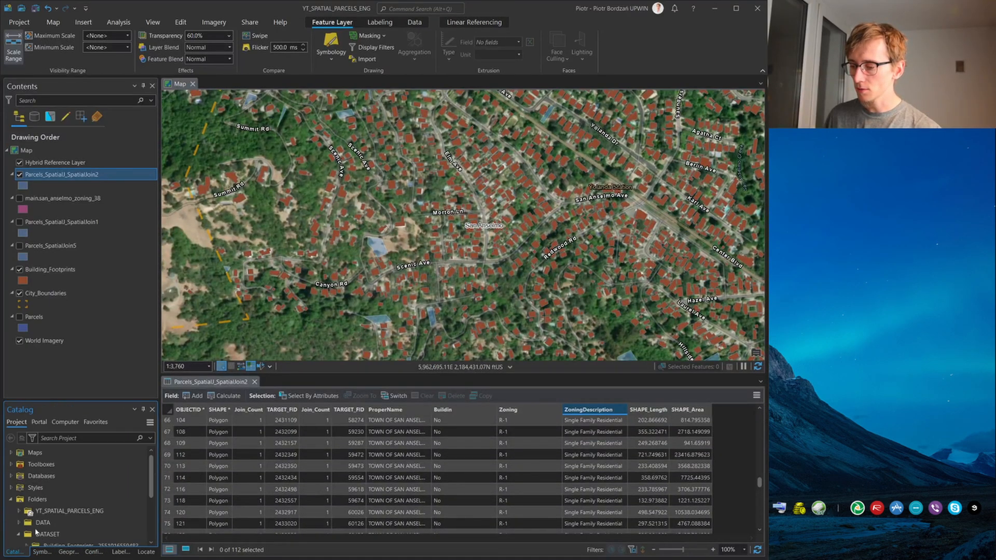
{"action": "scroll", "coordinate": [61, 515], "scroll_direction": "down", "scroll_amount": 1}
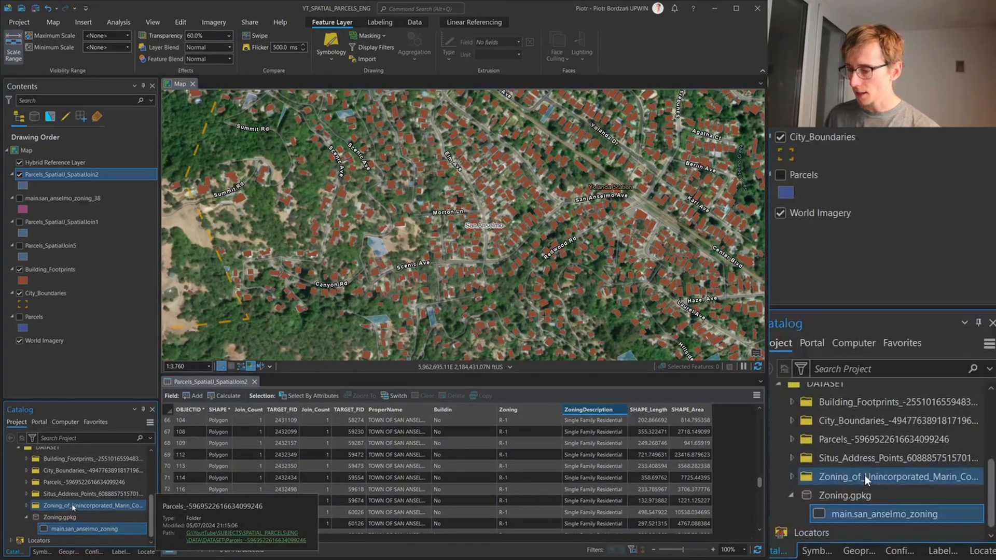
{"action": "left_click", "coordinate": [28, 494]}
{"action": "left_click", "coordinate": [34, 505]}
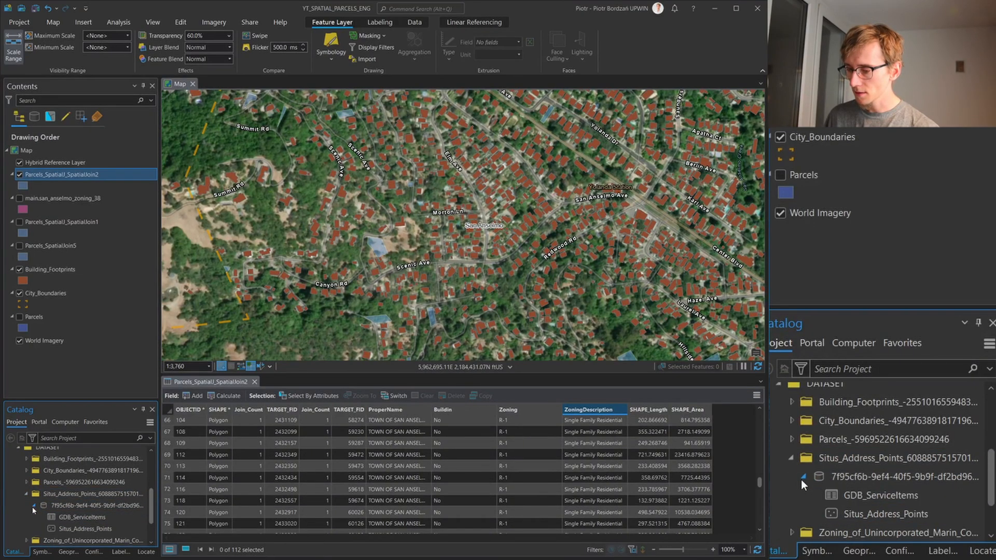
{"action": "right_click", "coordinate": [81, 529]}
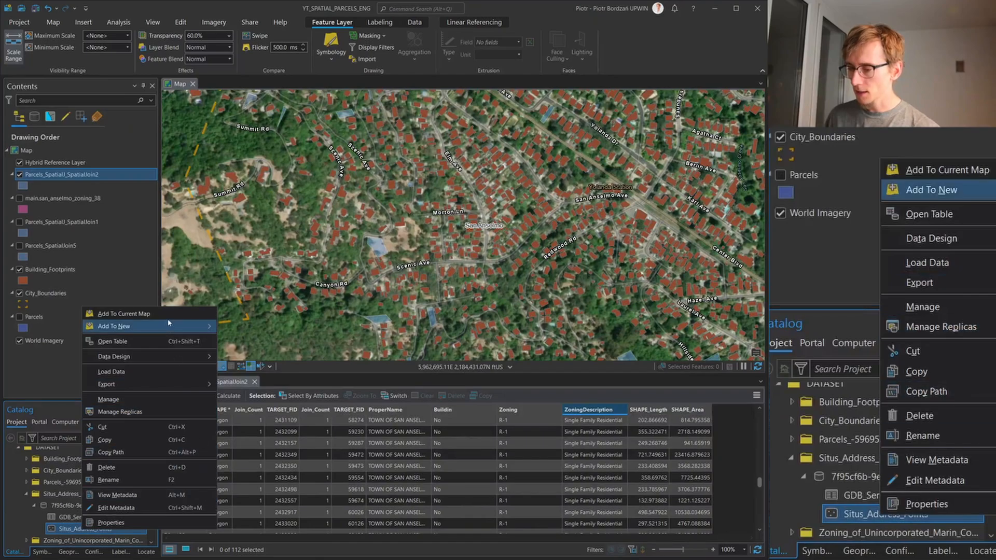
{"action": "left_click", "coordinate": [119, 314]}
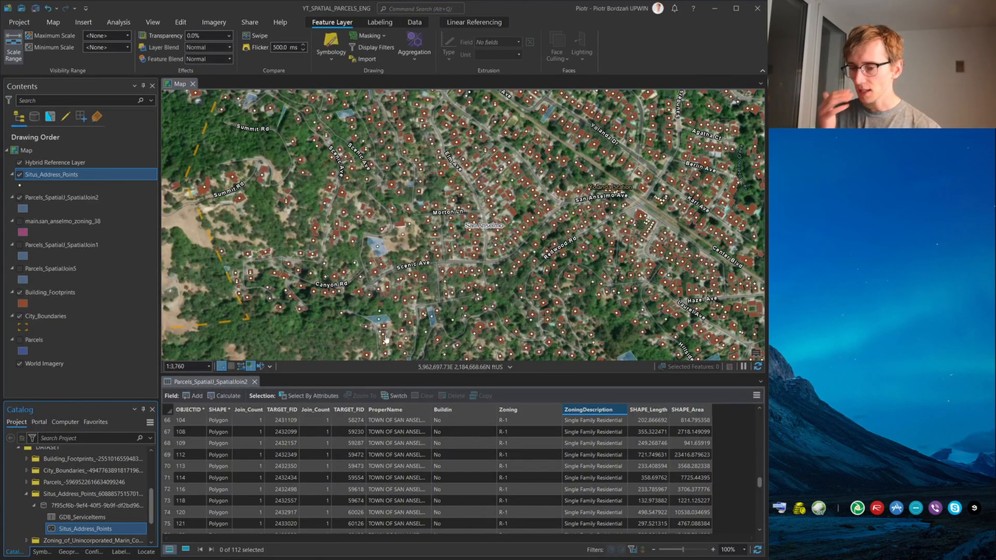
Examine how the address points fall on the filtered parcels around Floribel Ave, Scenic Ave, Creekside Park and toward Fairfax
{"action": "scroll", "coordinate": [429, 338], "scroll_direction": "up", "scroll_amount": 4}
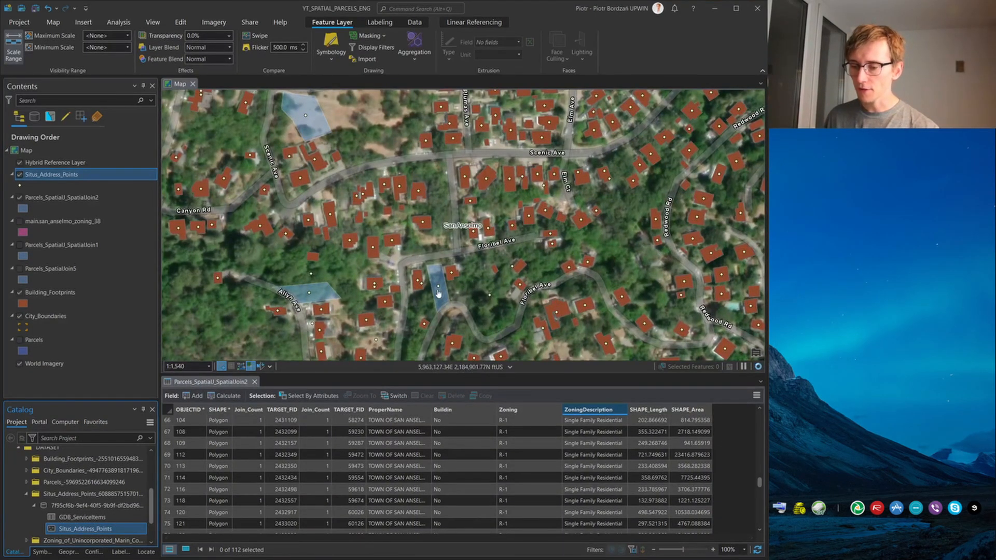
{"action": "scroll", "coordinate": [384, 305], "scroll_direction": "down", "scroll_amount": 4}
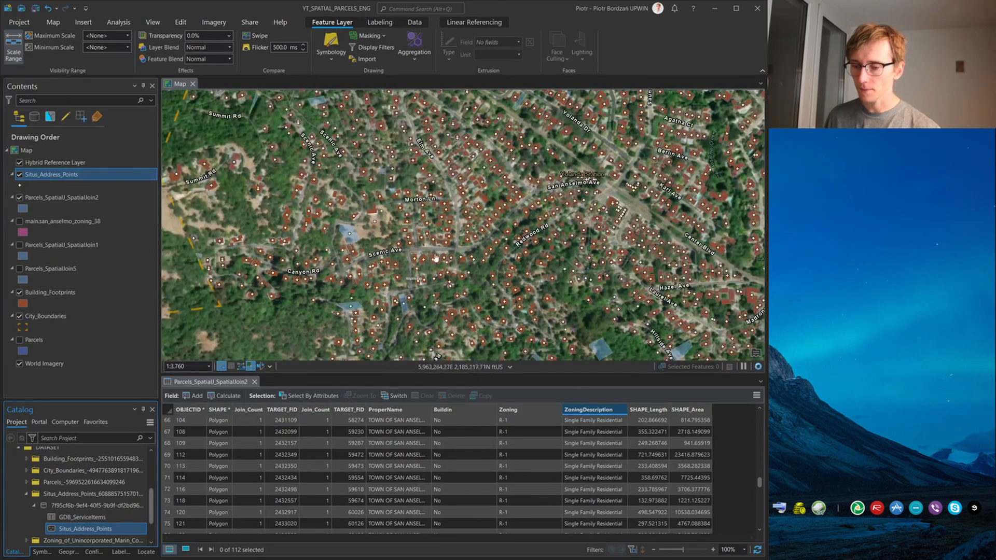
{"action": "left_click_drag", "start_coordinate": [469, 128], "coordinate": [494, 277]}
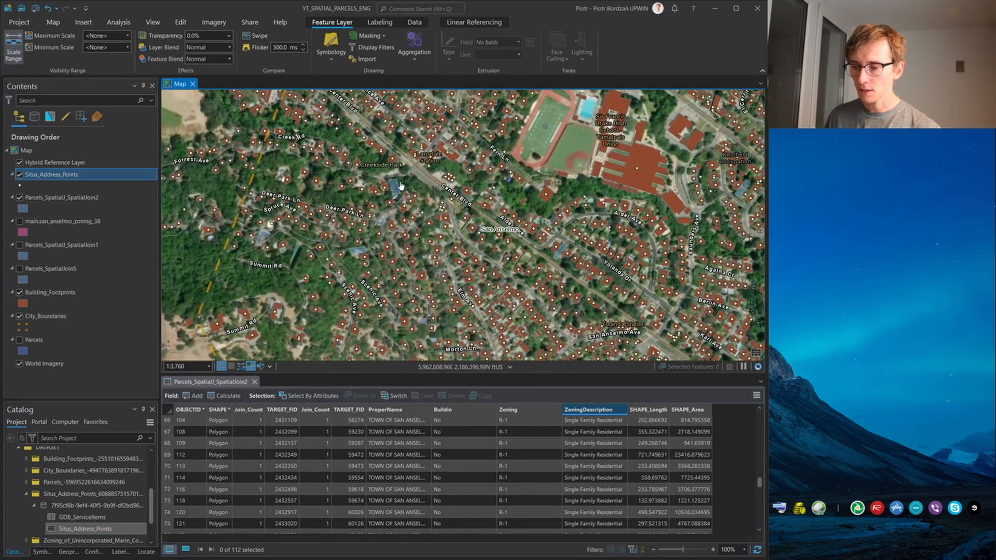
{"action": "scroll", "coordinate": [396, 182], "scroll_direction": "up", "scroll_amount": 5}
{"action": "scroll", "coordinate": [365, 214], "scroll_direction": "down", "scroll_amount": 2}
{"action": "left_click_drag", "start_coordinate": [415, 204], "coordinate": [335, 339]}
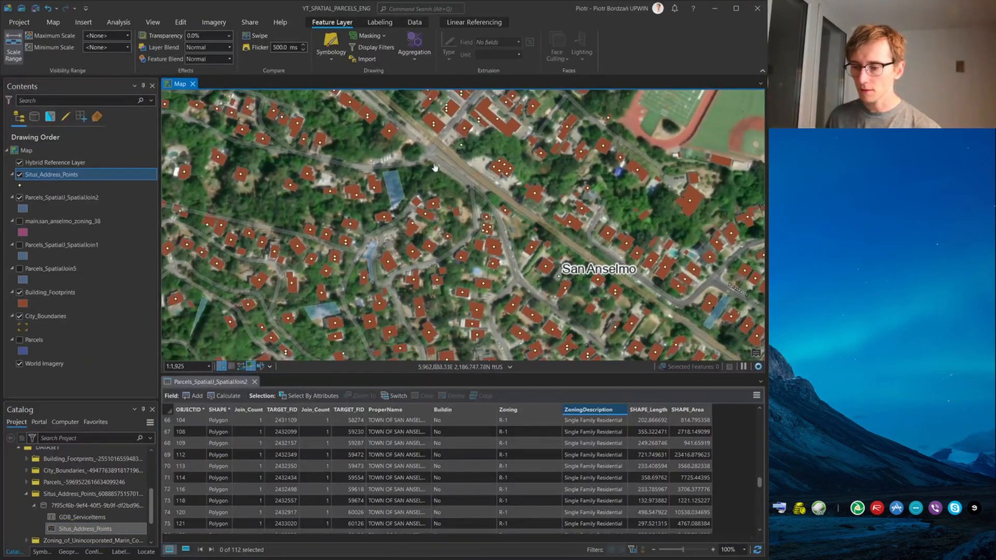
{"action": "scroll", "coordinate": [512, 256], "scroll_direction": "down", "scroll_amount": 3}
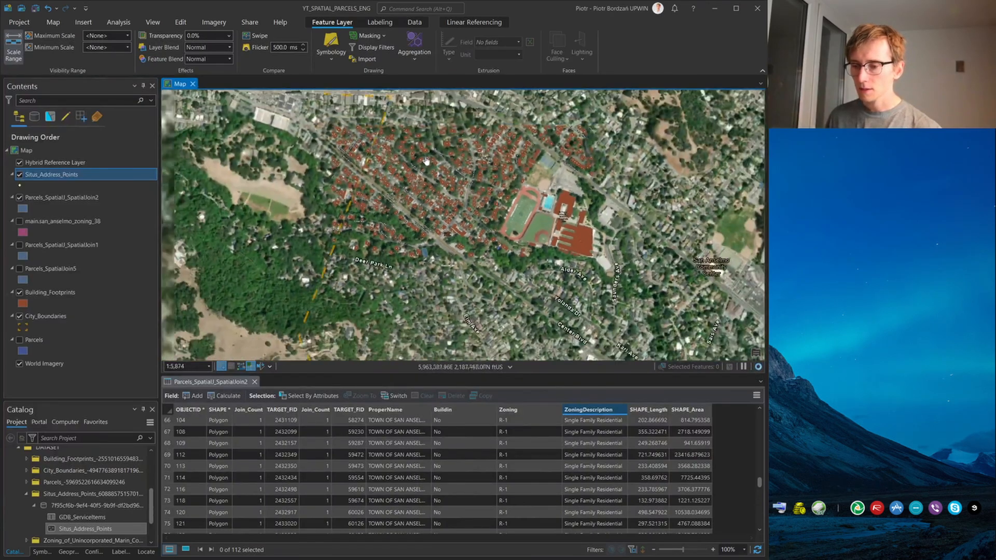
{"action": "left_click_drag", "start_coordinate": [513, 256], "coordinate": [533, 317]}
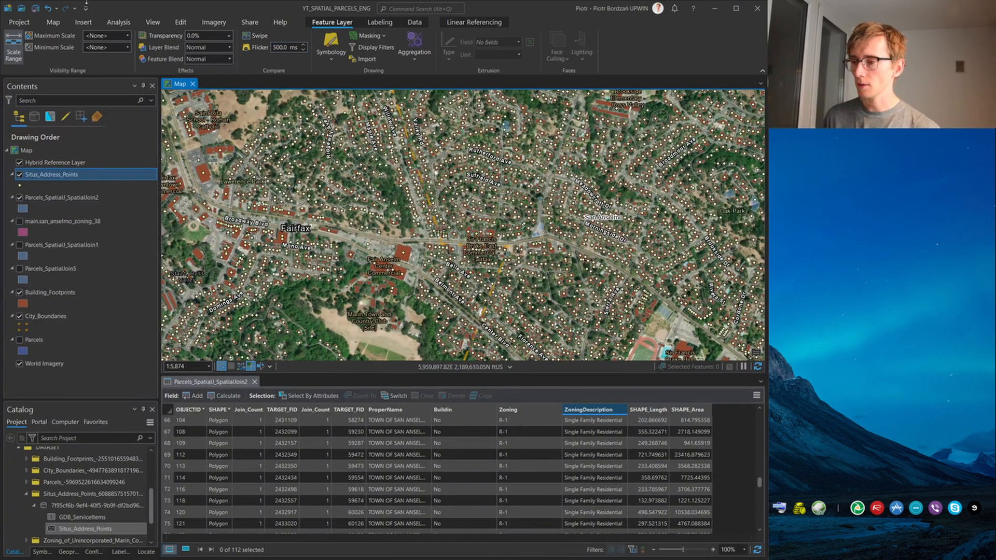
Set up a Spatial Join with Parcels_SpatialJ_SpatialJoin2 as target features and Situs_Address_Points as join features
{"action": "left_click", "coordinate": [118, 22]}
{"action": "left_click", "coordinate": [123, 71]}
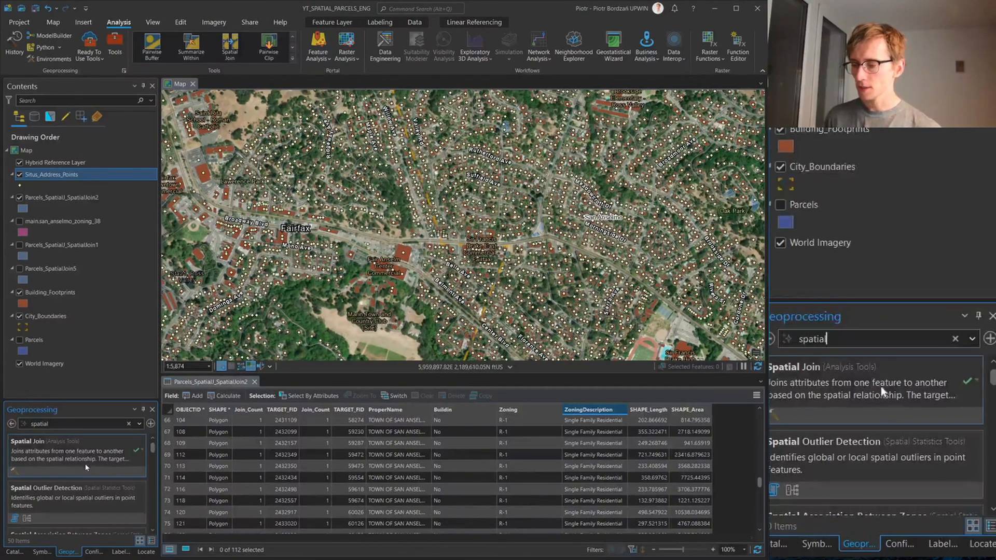
{"action": "left_click", "coordinate": [92, 437]}
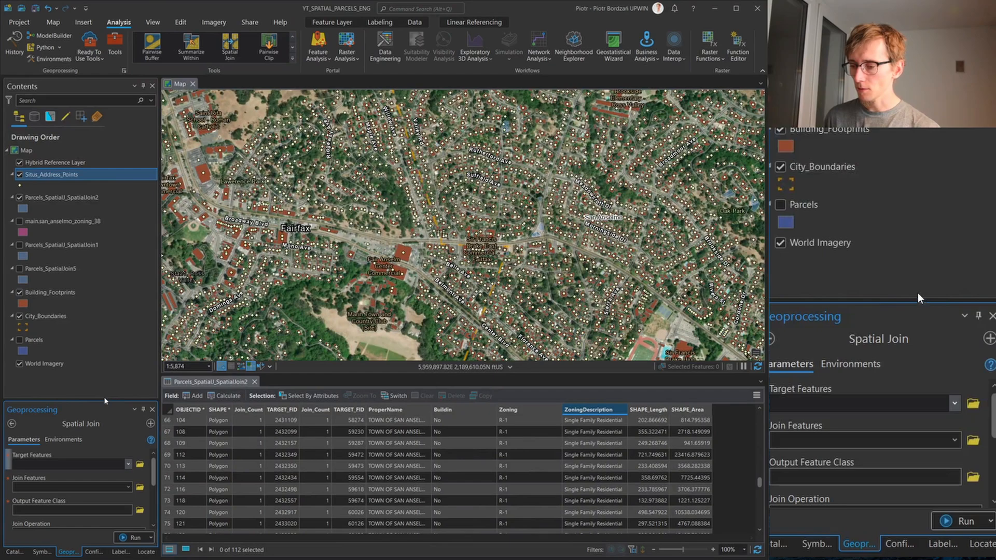
{"action": "left_click_drag", "start_coordinate": [104, 398], "coordinate": [103, 336]}
{"action": "left_click", "coordinate": [128, 402]}
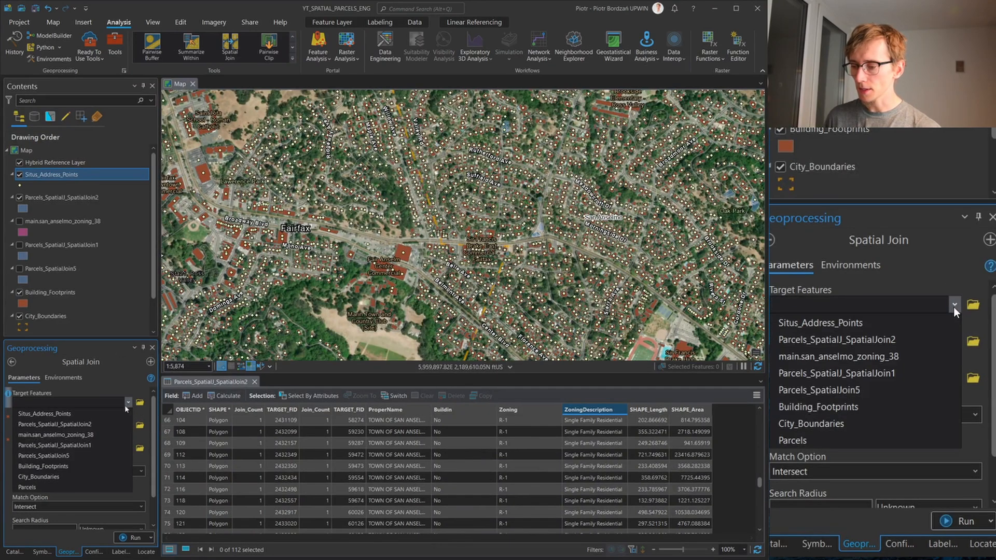
{"action": "left_click", "coordinate": [87, 426]}
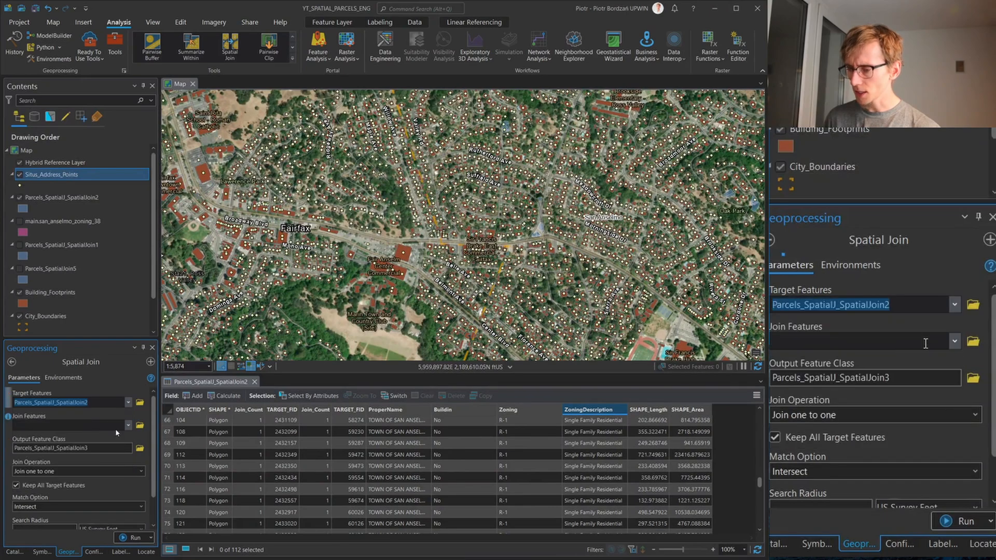
{"action": "left_click", "coordinate": [127, 437]}
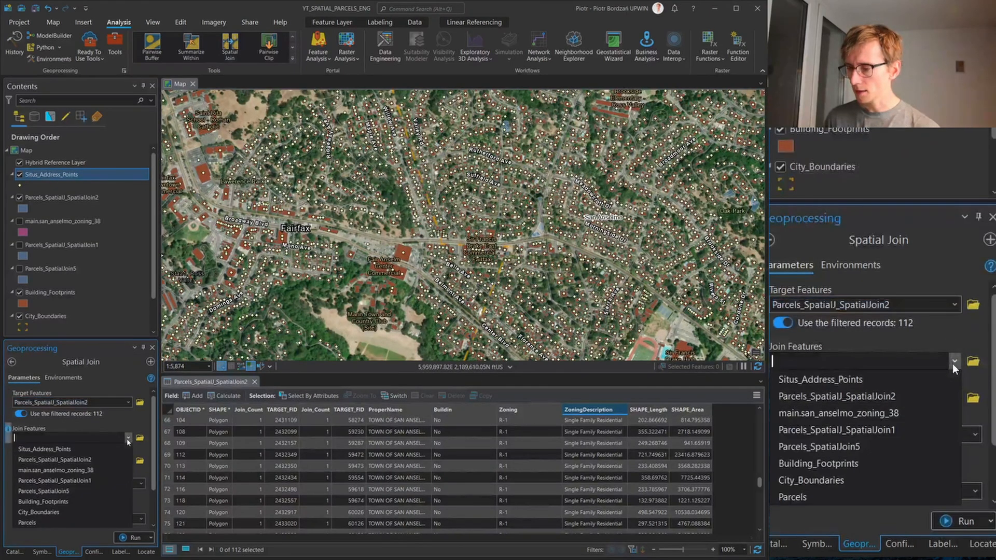
{"action": "left_click", "coordinate": [111, 449]}
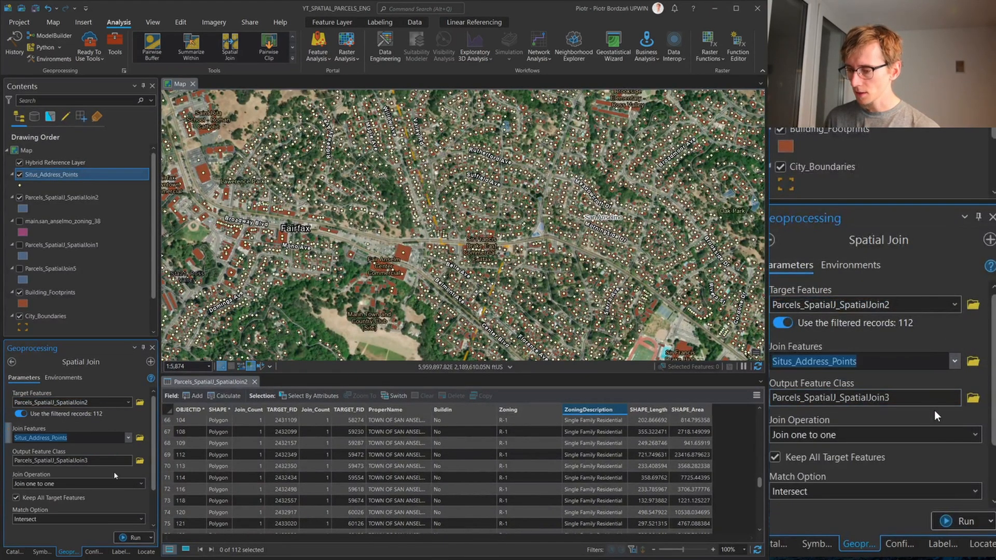
Try Within as the spatial join's match option and check the parameter's error details
{"action": "scroll", "coordinate": [116, 493], "scroll_direction": "down", "scroll_amount": 1}
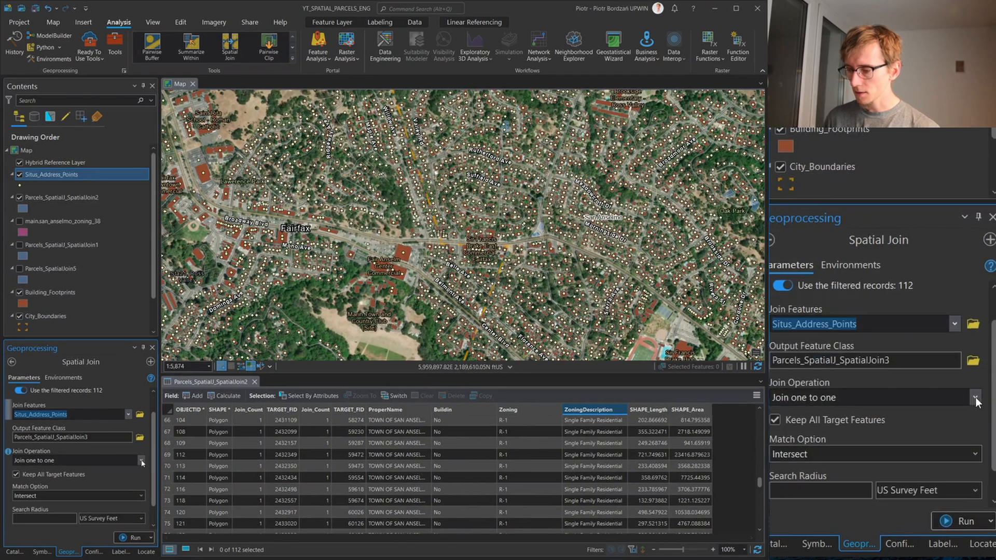
{"action": "left_click", "coordinate": [139, 495]}
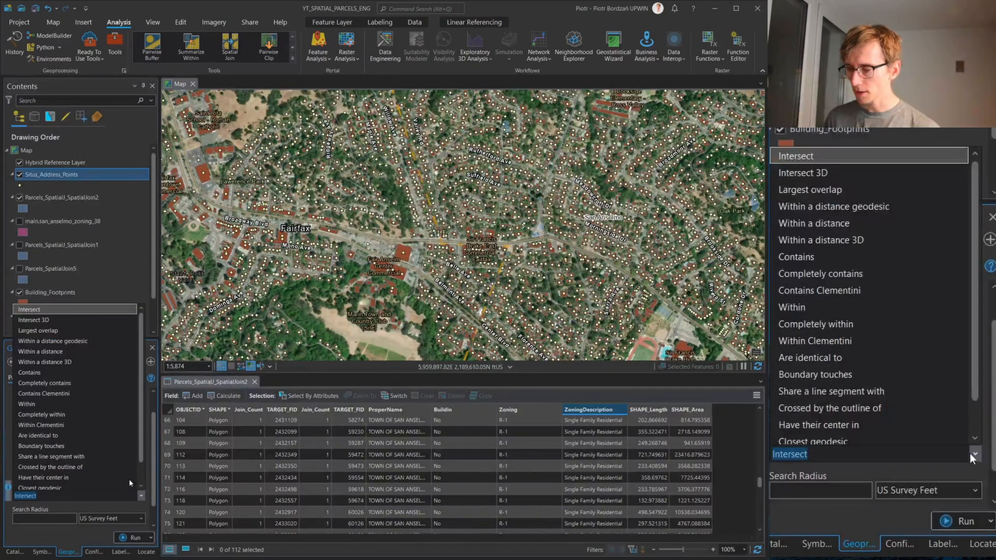
{"action": "left_click", "coordinate": [64, 404]}
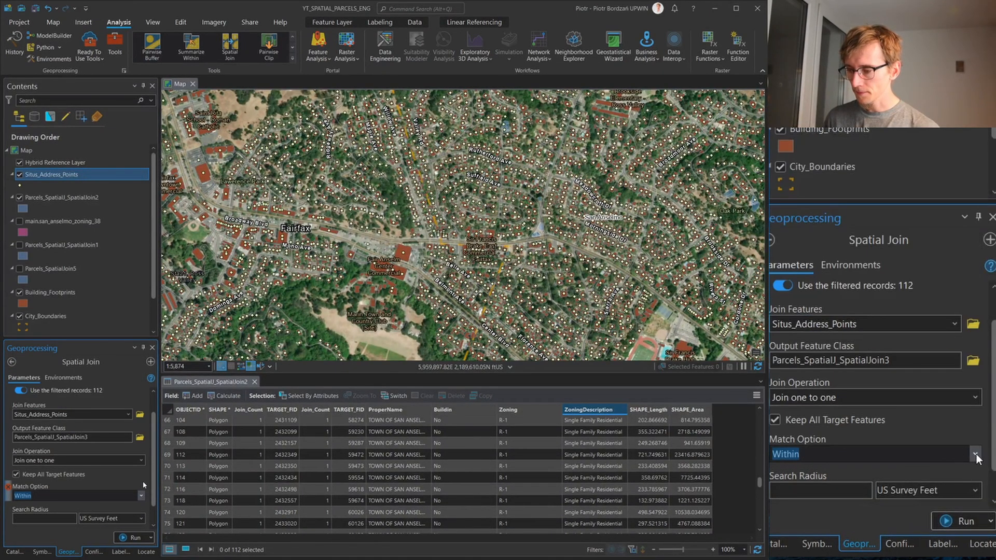
{"action": "scroll", "coordinate": [142, 497], "scroll_direction": "down", "scroll_amount": 1}
{"action": "scroll", "coordinate": [142, 475], "scroll_direction": "up", "scroll_amount": 1}
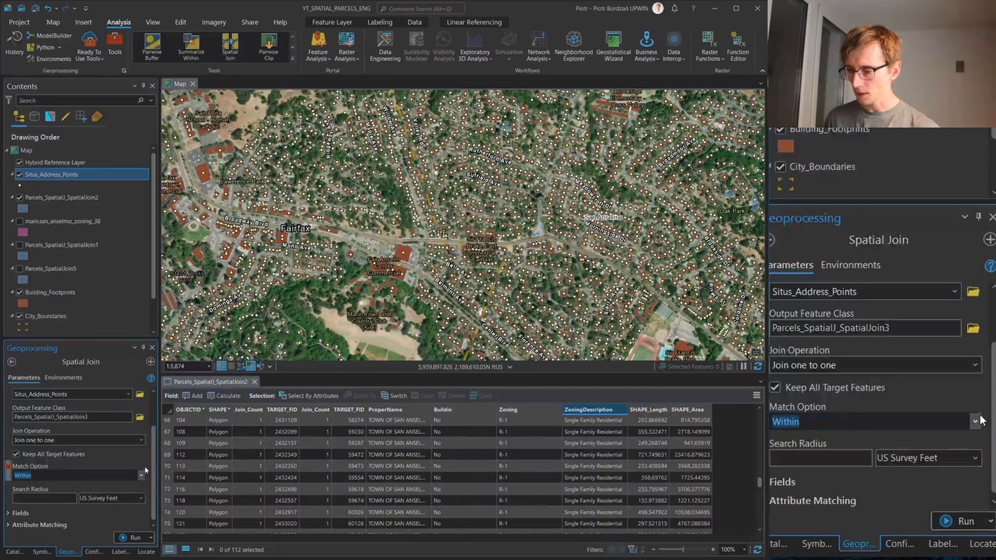
{"action": "left_click", "coordinate": [145, 470]}
{"action": "mouse_move", "coordinate": [10, 469]}
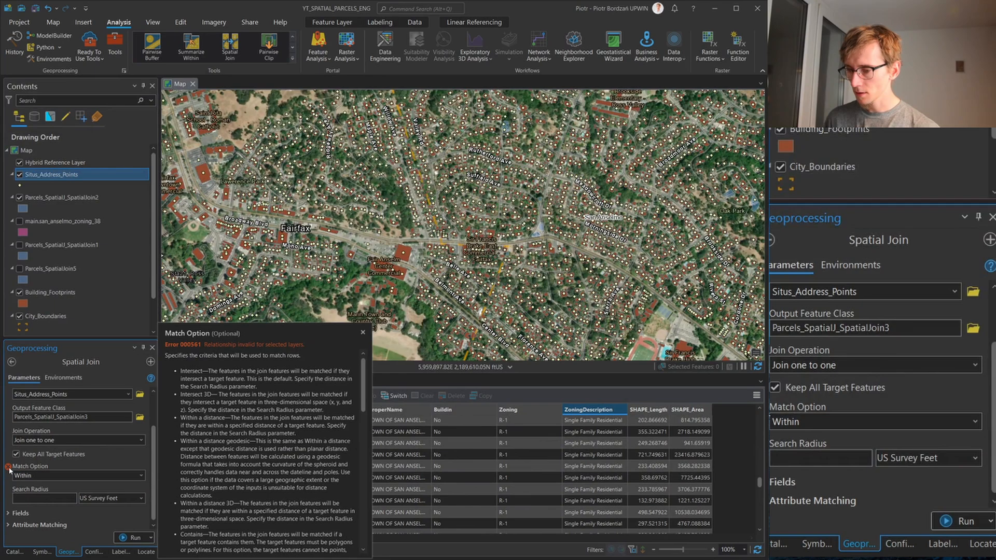
Set the spatial join's match option to Contains
{"action": "left_click", "coordinate": [142, 475]}
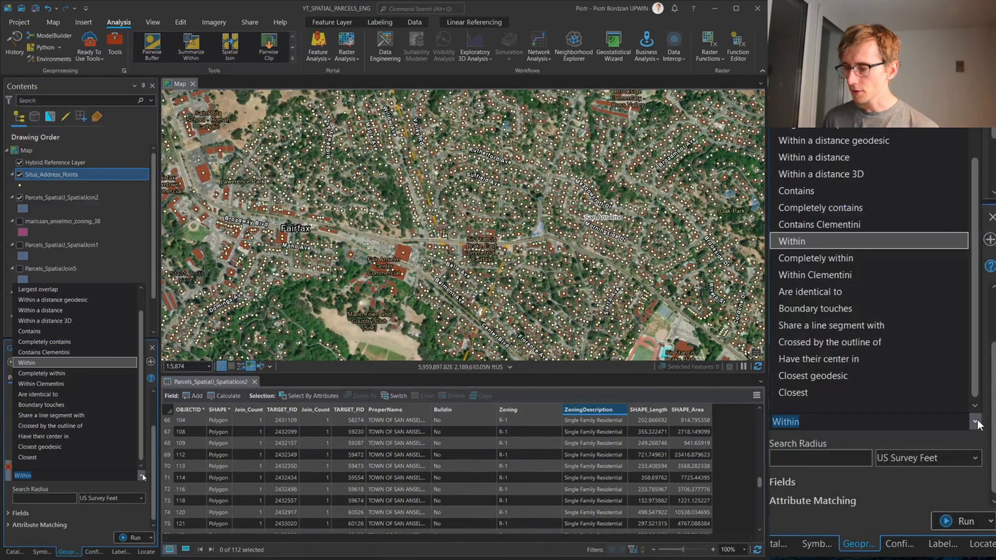
{"action": "left_click", "coordinate": [76, 331]}
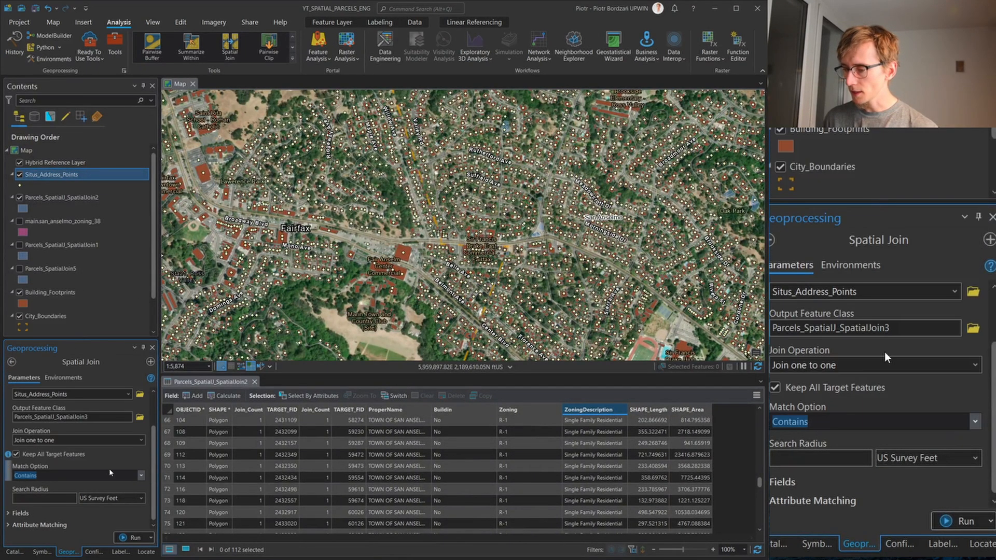
Expand the spatial join's field map and open the Situs_Address_Points attribute table to review which address fields to keep
{"action": "left_click", "coordinate": [8, 514]}
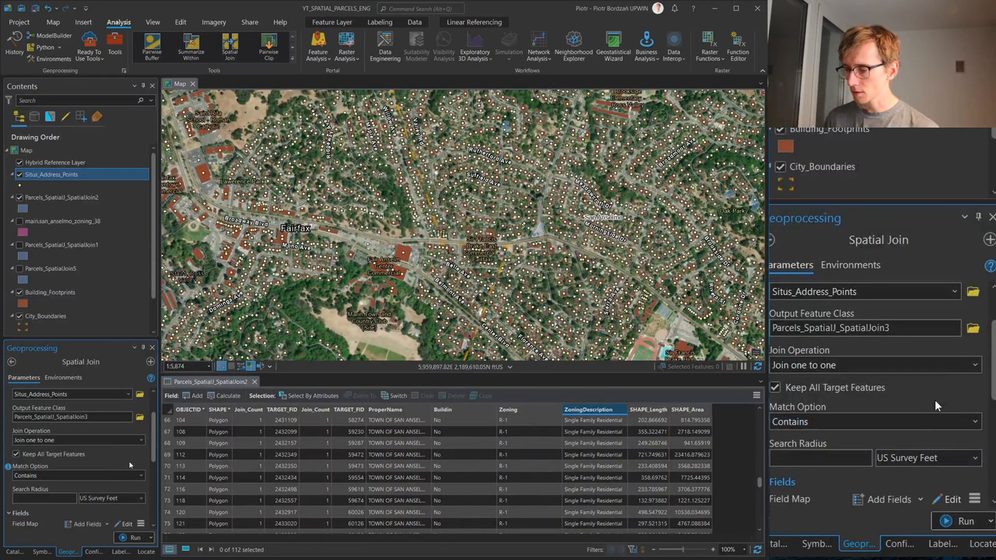
{"action": "right_click", "coordinate": [75, 175]}
{"action": "left_click", "coordinate": [128, 234]}
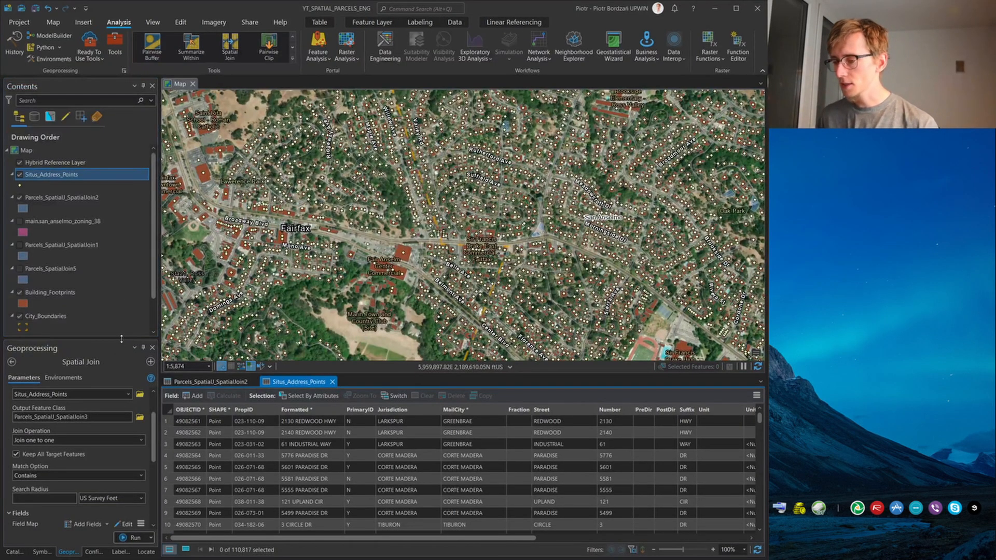
{"action": "left_click_drag", "start_coordinate": [123, 339], "coordinate": [123, 239]}
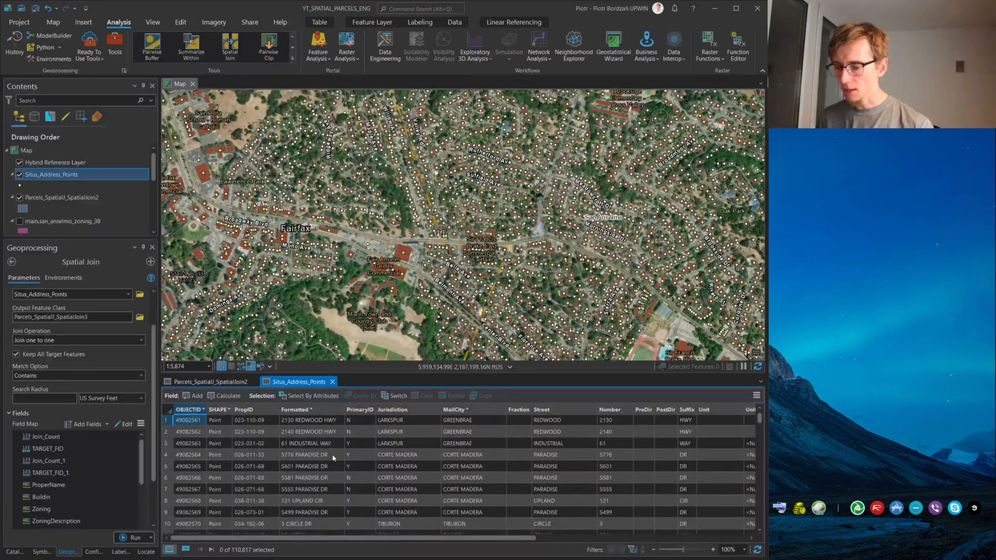
{"action": "left_click", "coordinate": [304, 422]}
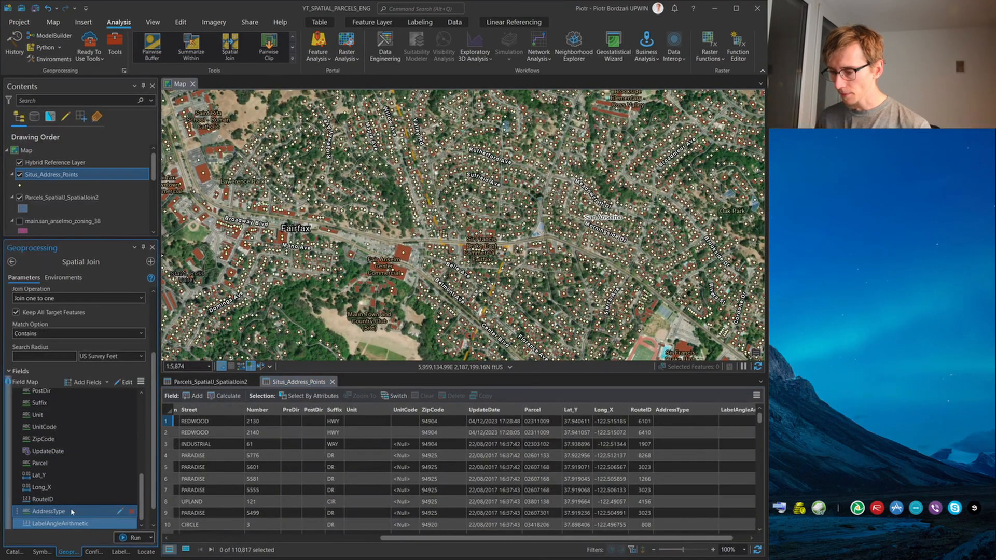
Remove MailCity, Fraction, Street, Number, PreDir, PostDir, Suffix, Unit, UnitCode, UpdateDate, RouteID, AddressType and LabelAngleArithmetic from the spatial join's field map
{"action": "left_click", "coordinate": [71, 496], "text": "shift"}
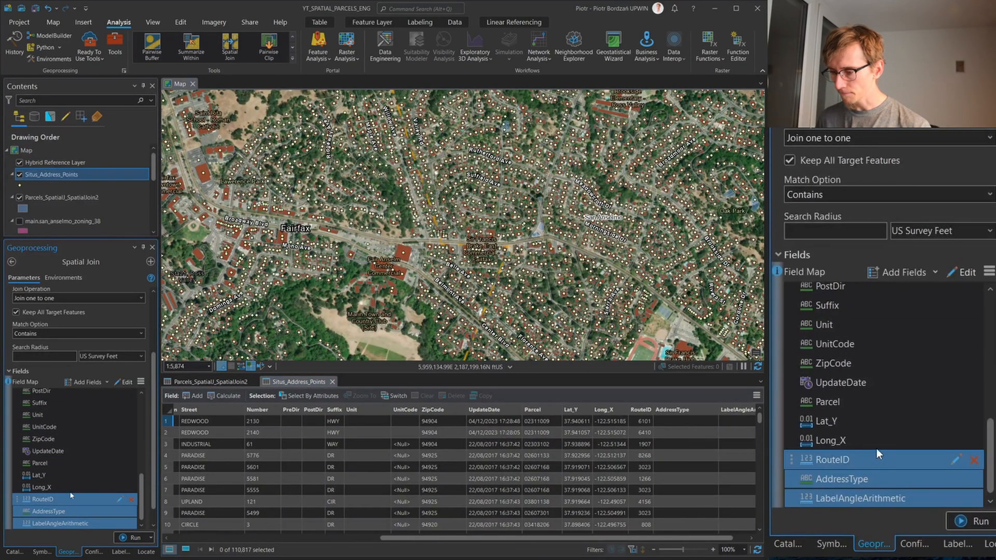
{"action": "left_click", "coordinate": [74, 451], "text": "ctrl"}
{"action": "left_click", "coordinate": [80, 428], "text": "ctrl"}
{"action": "left_click", "coordinate": [78, 415], "text": "ctrl"}
{"action": "left_click", "coordinate": [81, 402], "text": "ctrl"}
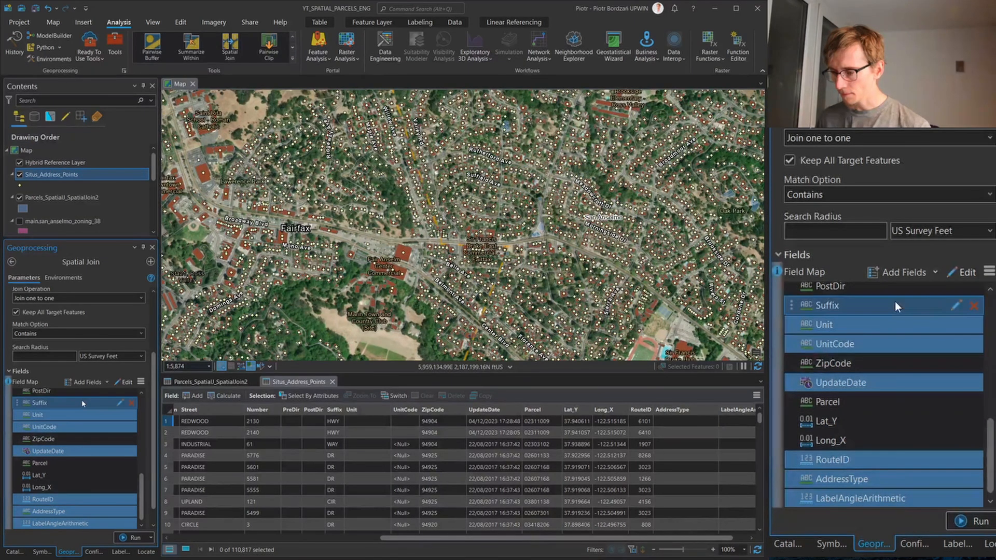
{"action": "scroll", "coordinate": [76, 447], "scroll_direction": "up", "scroll_amount": 1}
{"action": "scroll", "coordinate": [77, 449], "scroll_direction": "up", "scroll_amount": 3}
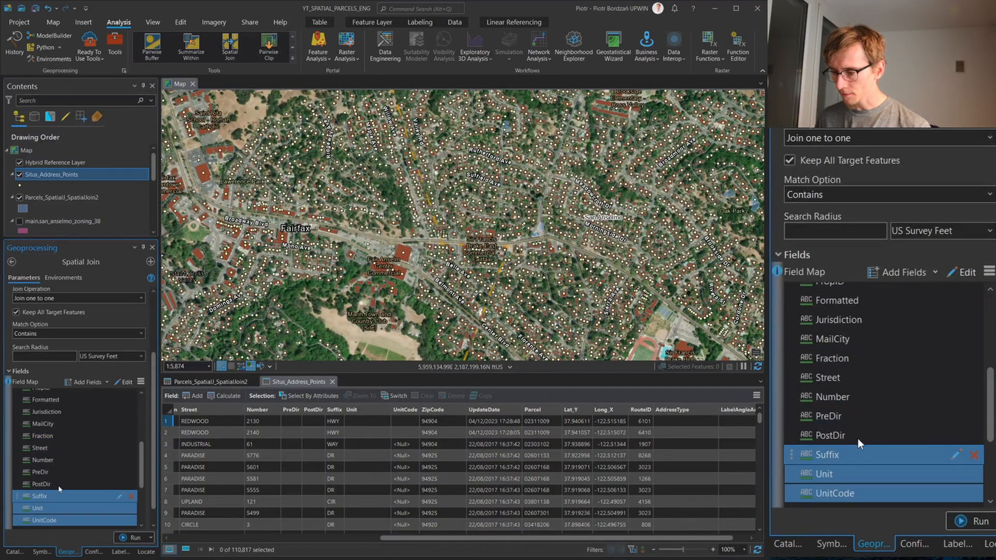
{"action": "left_click", "coordinate": [58, 484], "text": "ctrl"}
{"action": "left_click", "coordinate": [61, 472], "text": "ctrl"}
{"action": "left_click", "coordinate": [65, 461], "text": "ctrl"}
{"action": "left_click", "coordinate": [65, 449], "text": "ctrl"}
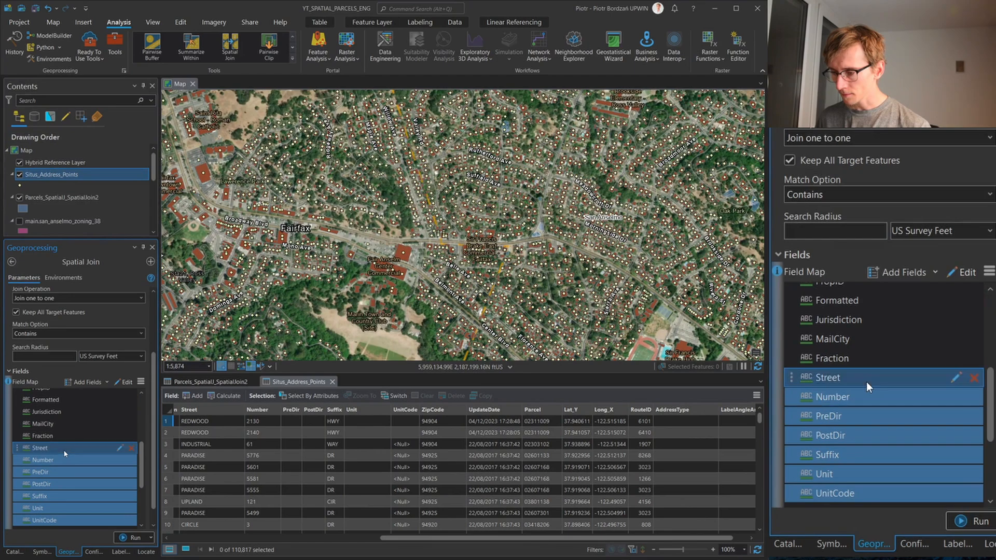
{"action": "left_click", "coordinate": [71, 437], "text": "ctrl"}
{"action": "left_click", "coordinate": [70, 423], "text": "ctrl"}
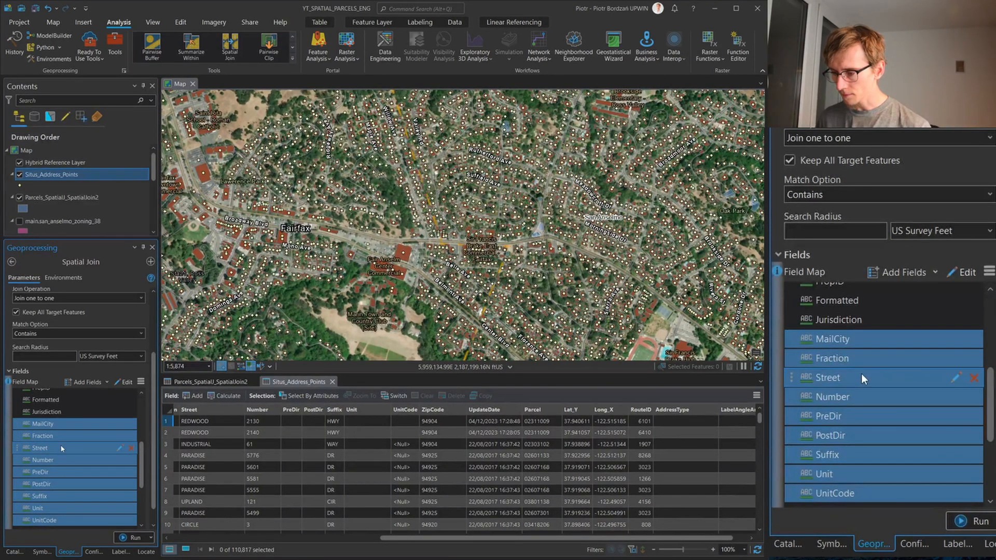
{"action": "scroll", "coordinate": [61, 446], "scroll_direction": "up", "scroll_amount": 2}
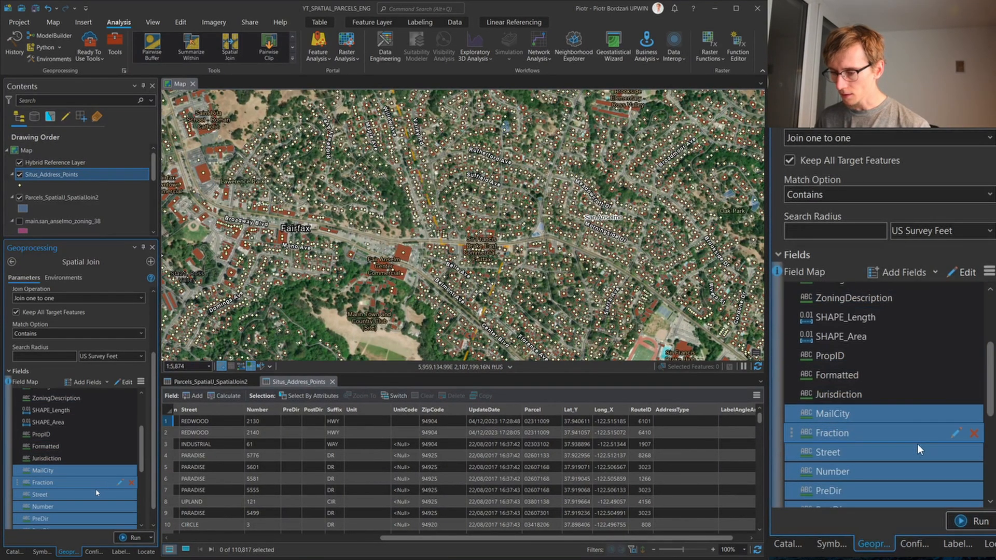
{"action": "key", "text": "Delete"}
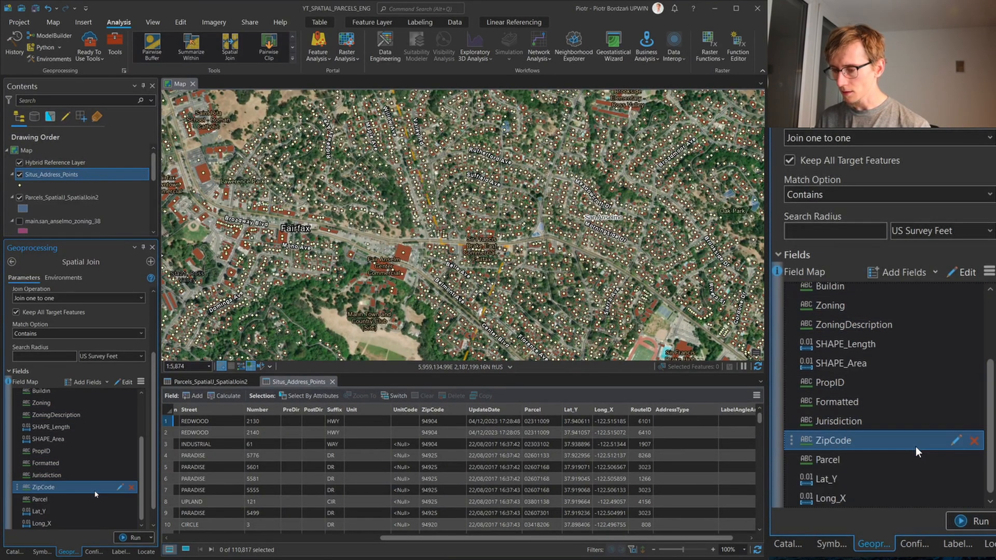
Run the Spatial Join and review the joined address fields in the attribute table of Parcels_SpatialJ_SpatialJoin3
{"action": "left_click", "coordinate": [132, 538]}
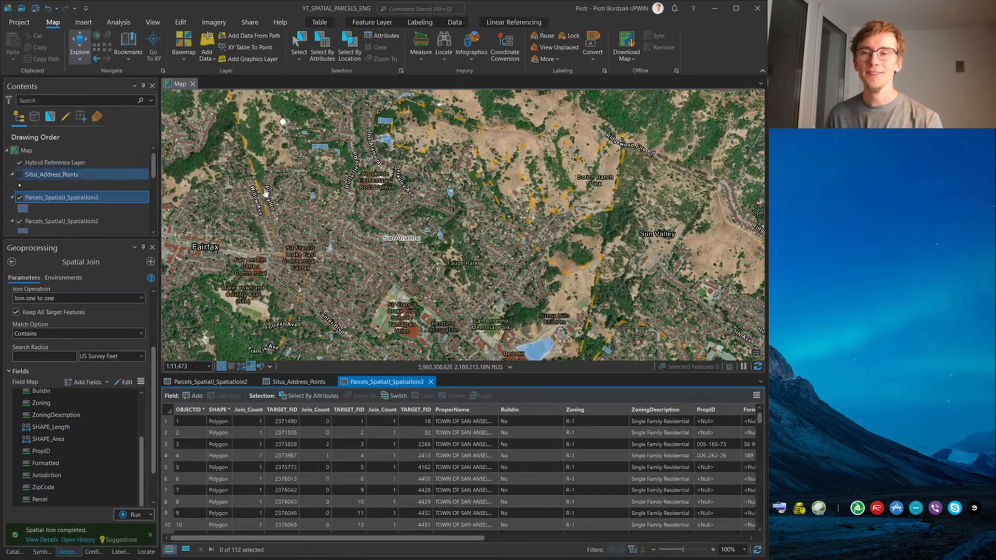
{"action": "left_click", "coordinate": [429, 512]}
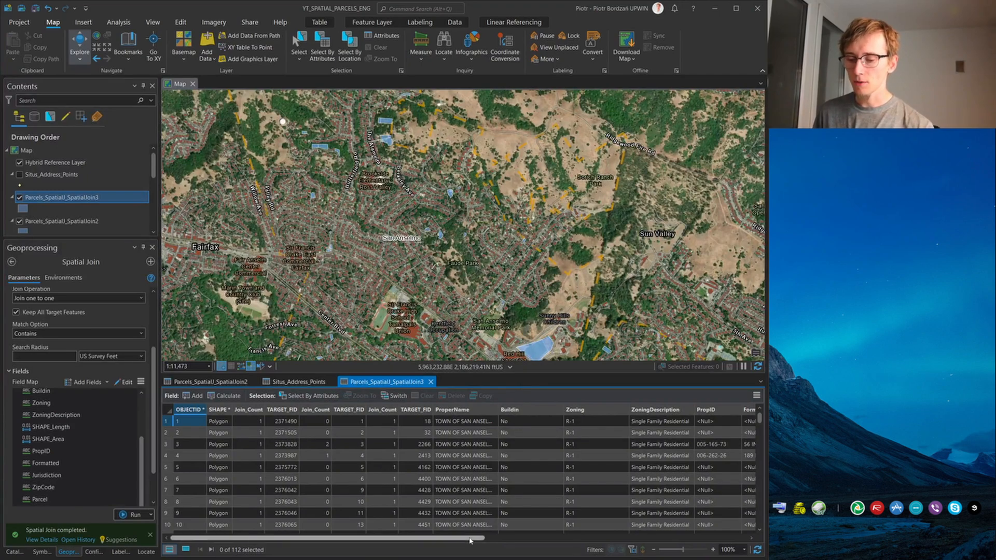
{"action": "left_click_drag", "start_coordinate": [467, 538], "coordinate": [508, 538]}
{"action": "scroll", "coordinate": [437, 441], "scroll_direction": "down", "scroll_amount": 2}
{"action": "scroll", "coordinate": [437, 442], "scroll_direction": "down", "scroll_amount": 5}
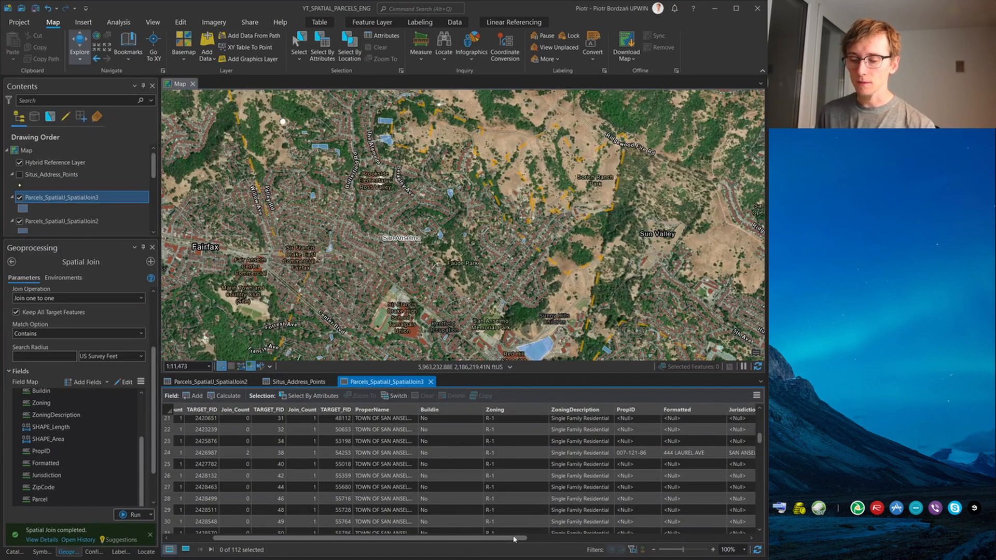
{"action": "left_click_drag", "start_coordinate": [513, 539], "coordinate": [717, 531]}
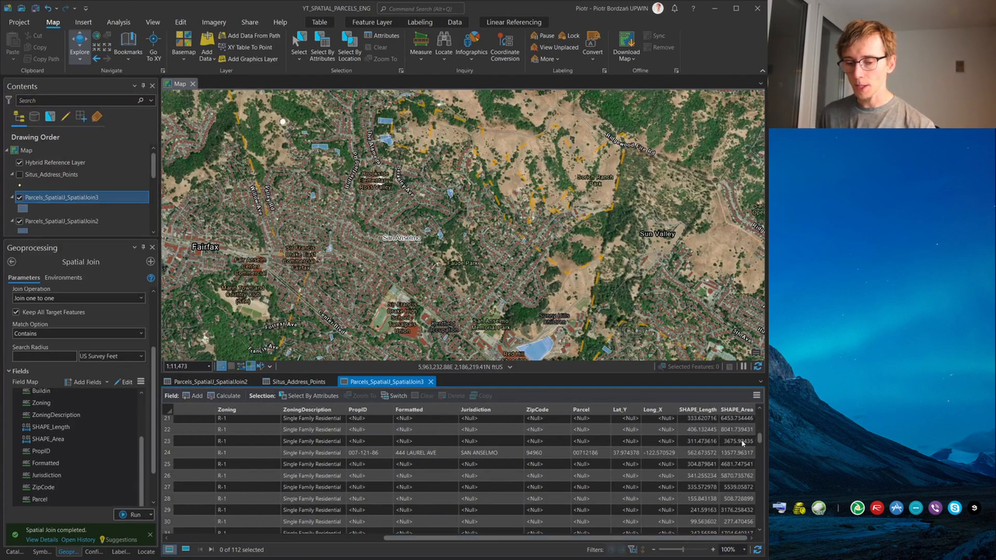
Sort the Parcels_SpatialJ_SpatialJoin3 table by SHAPE_Area in ascending order and zoom to the parcels in rows 109 and 108
{"action": "double_click", "coordinate": [740, 411]}
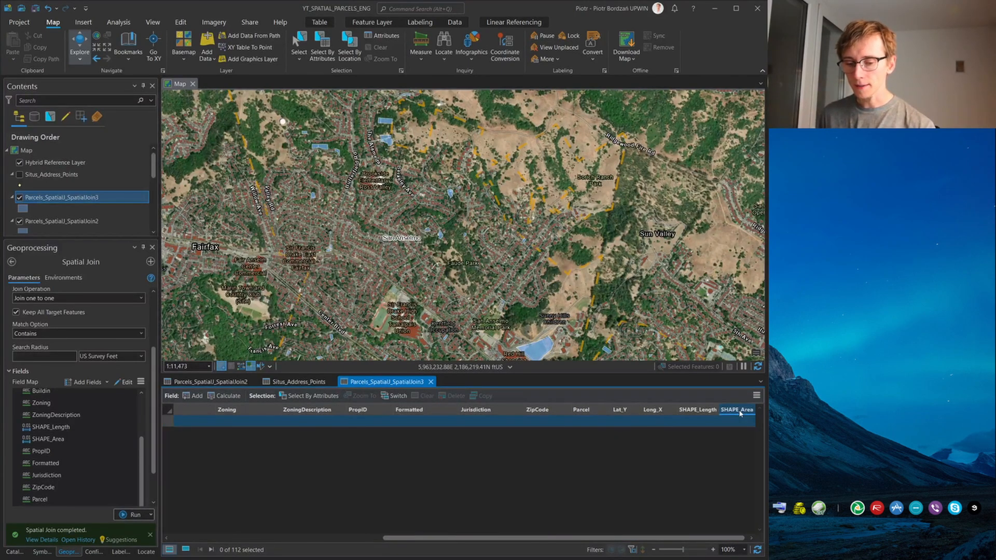
{"action": "scroll", "coordinate": [293, 508], "scroll_direction": "down", "scroll_amount": 20}
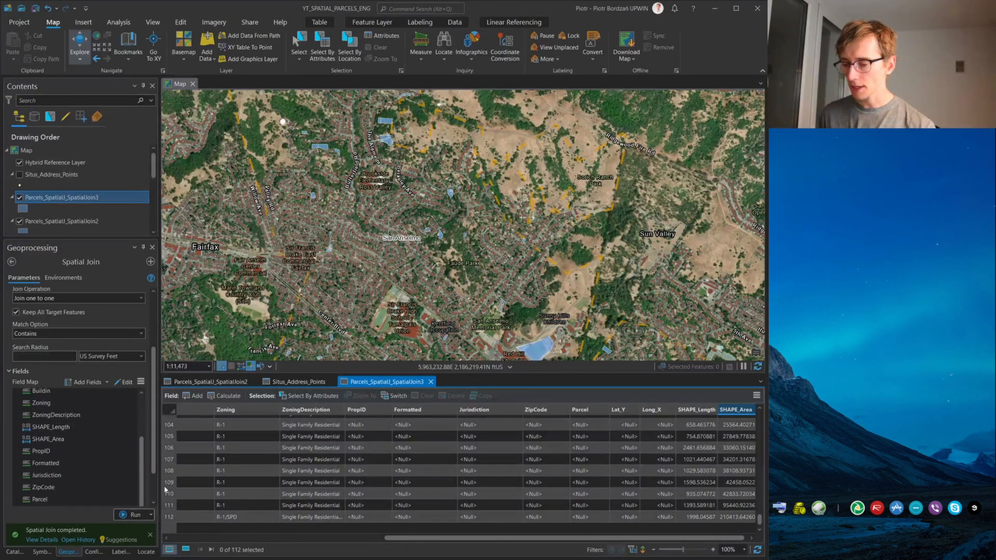
{"action": "left_click", "coordinate": [167, 484]}
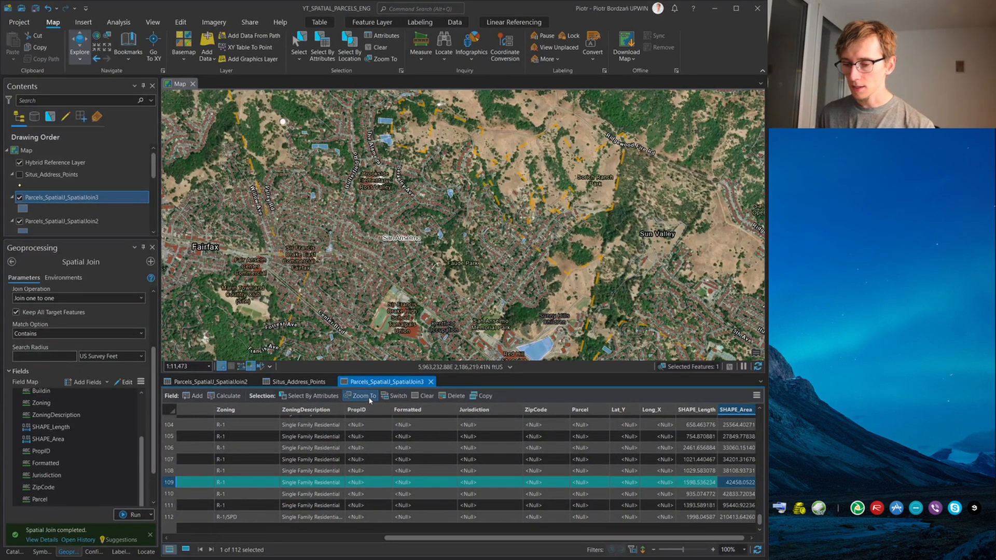
{"action": "left_click", "coordinate": [370, 398]}
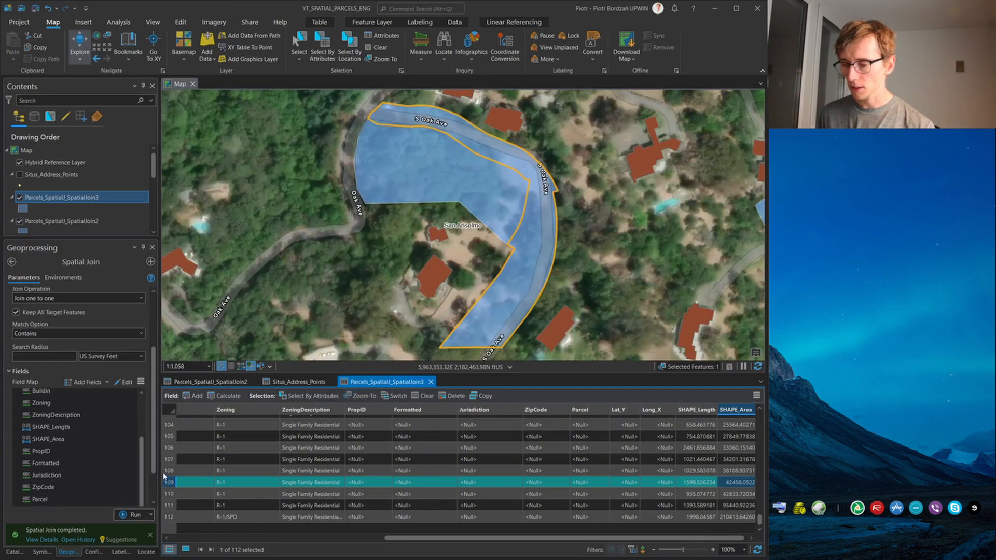
{"action": "left_click", "coordinate": [167, 471]}
{"action": "left_click", "coordinate": [370, 396]}
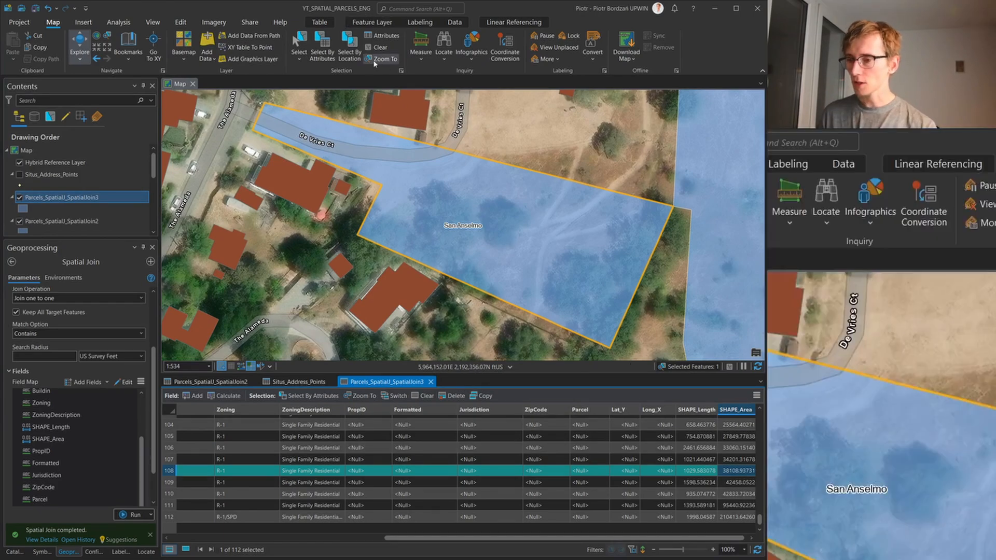
Start the Measure Area tool and set its measurement mode to Geodesic
{"action": "left_click", "coordinate": [426, 58]}
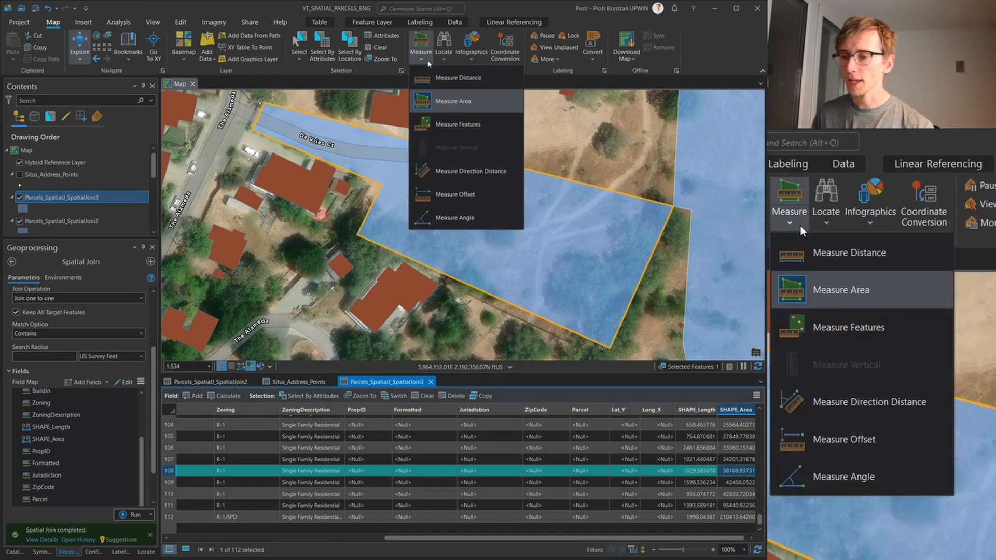
{"action": "left_click", "coordinate": [453, 101]}
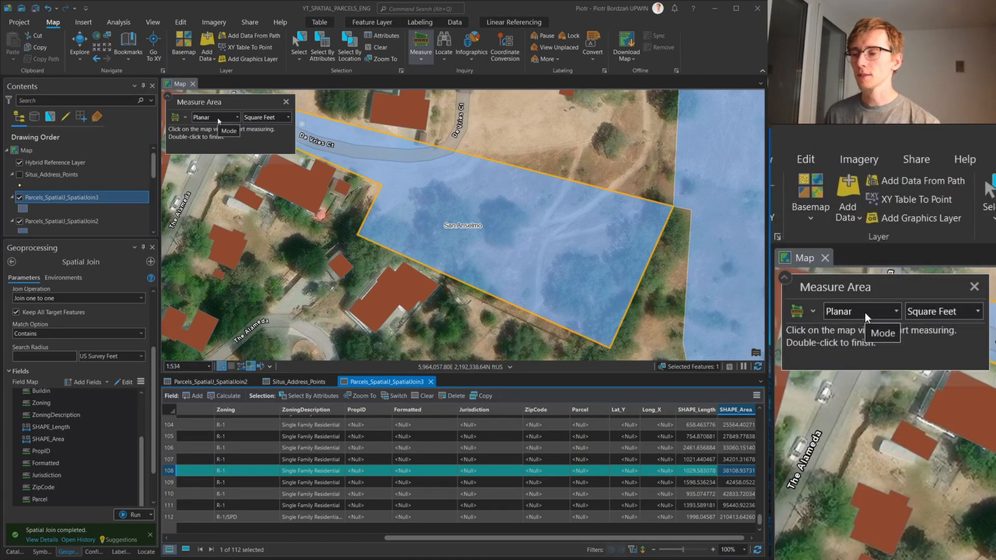
{"action": "left_click", "coordinate": [218, 120]}
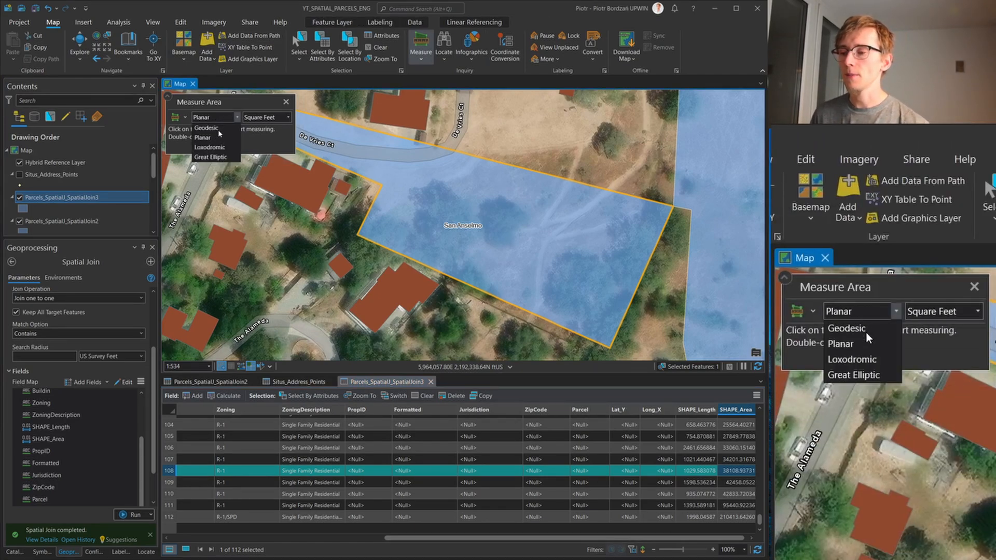
{"action": "left_click", "coordinate": [217, 128]}
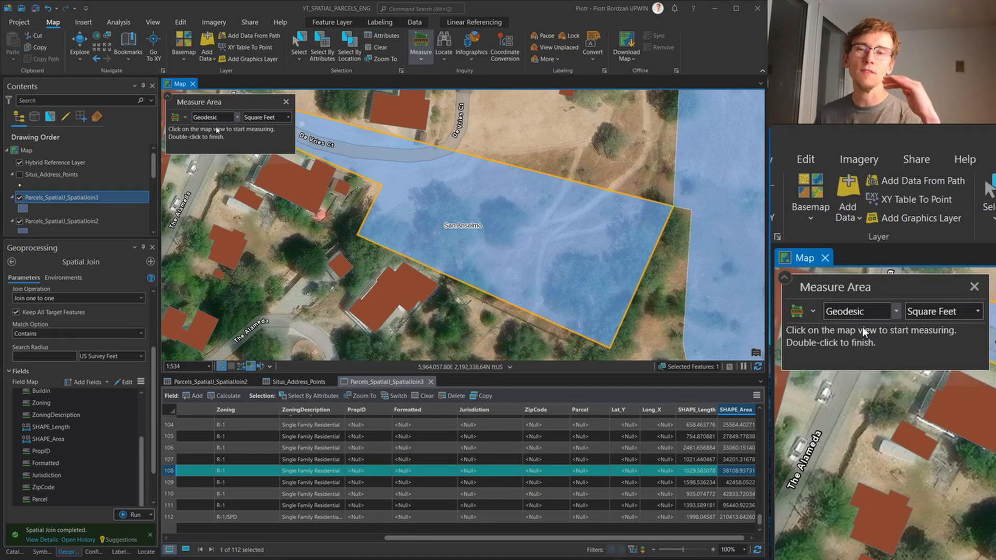
Measure the De Vries Ct parcel's area by tracing its boundary vertices, and compare it with the parcel's SHAPE_Area value
{"action": "scroll", "coordinate": [387, 259], "scroll_direction": "down", "scroll_amount": 1}
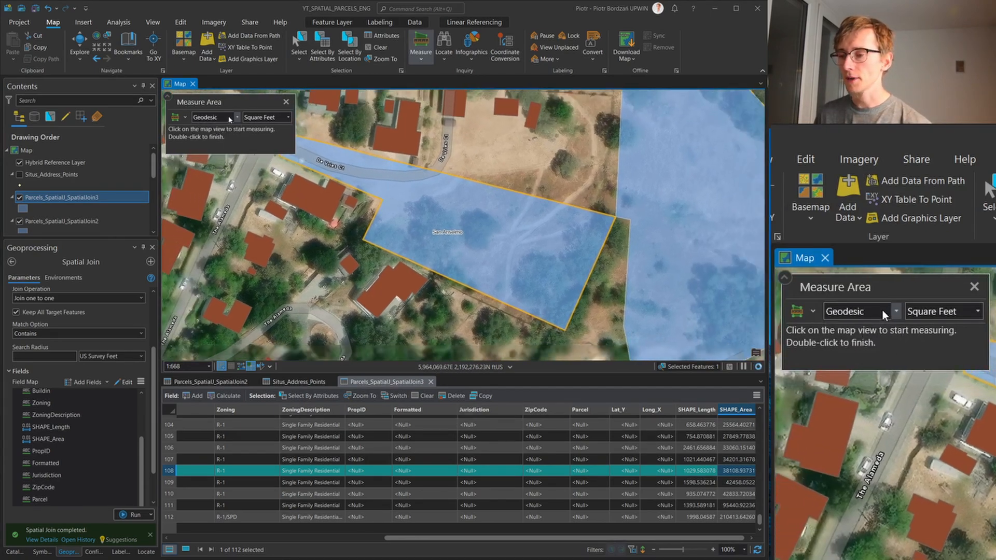
{"action": "scroll", "coordinate": [399, 237], "scroll_direction": "down", "scroll_amount": 1}
{"action": "scroll", "coordinate": [311, 157], "scroll_direction": "up", "scroll_amount": 1}
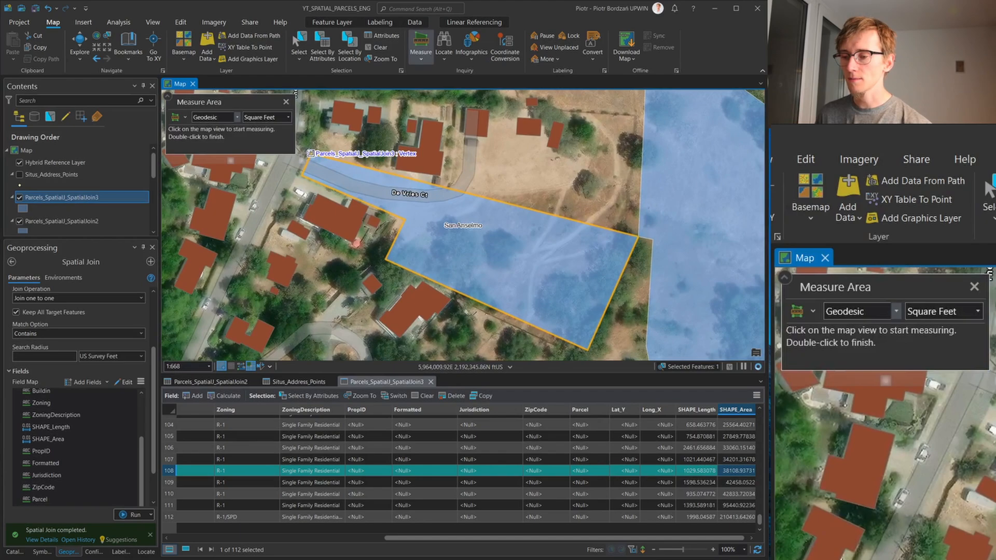
{"action": "left_click", "coordinate": [307, 154]}
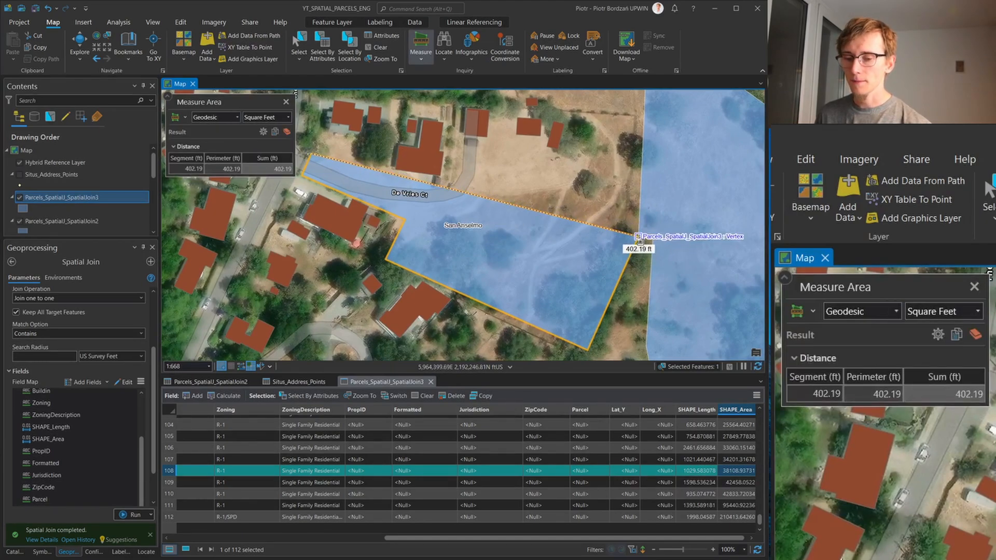
{"action": "left_click", "coordinate": [638, 237]}
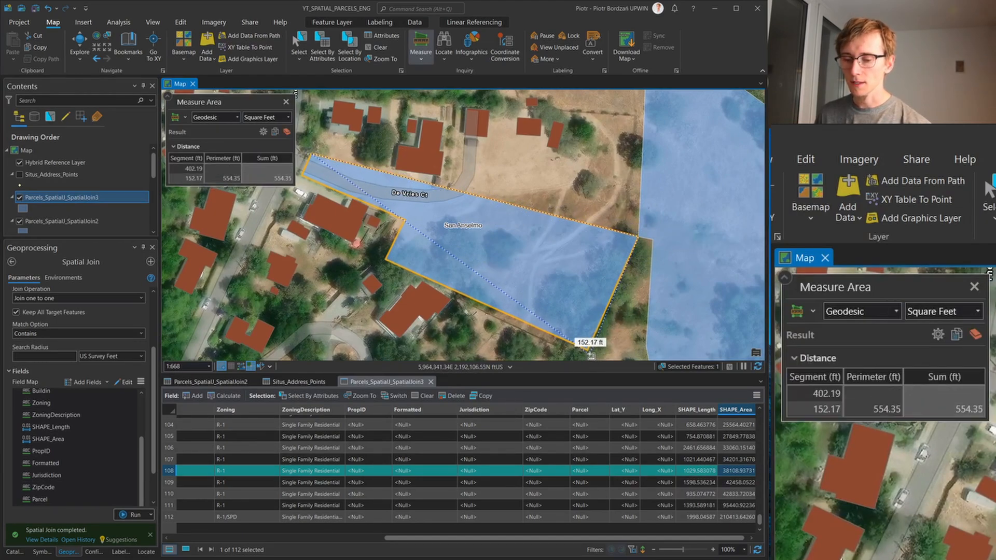
{"action": "left_click", "coordinate": [588, 347]}
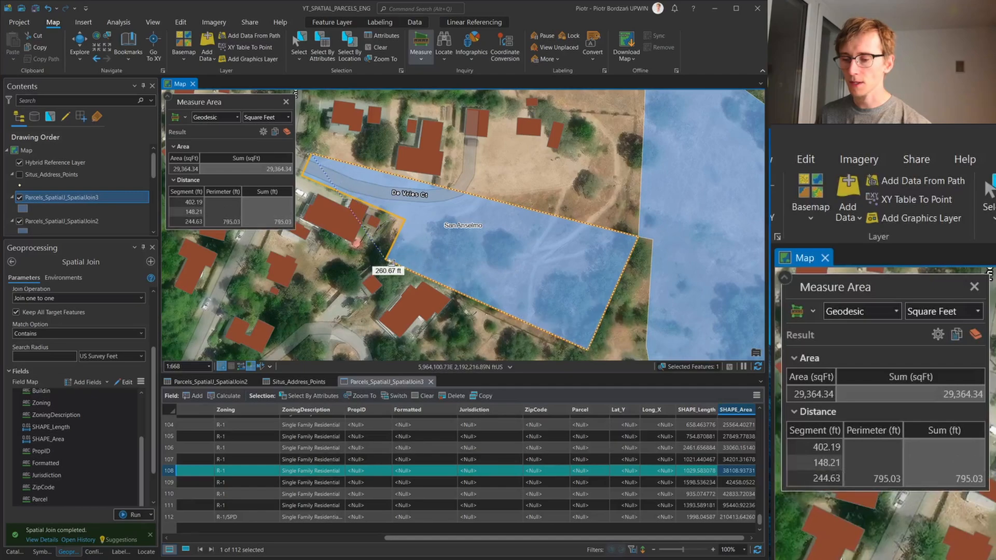
{"action": "left_click", "coordinate": [386, 260]}
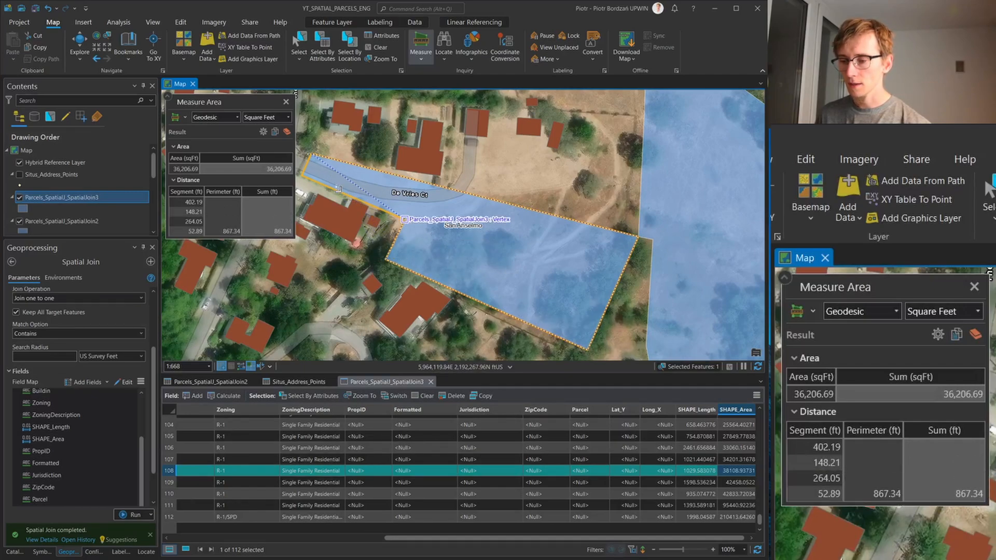
{"action": "left_click", "coordinate": [404, 220]}
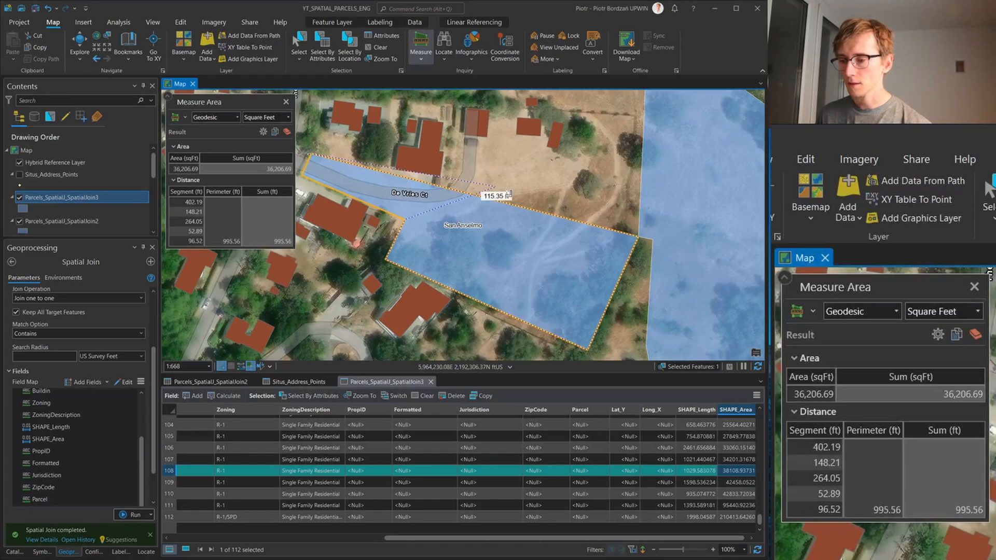
{"action": "scroll", "coordinate": [312, 172], "scroll_direction": "down", "scroll_amount": 1}
{"action": "scroll", "coordinate": [342, 179], "scroll_direction": "up", "scroll_amount": 2}
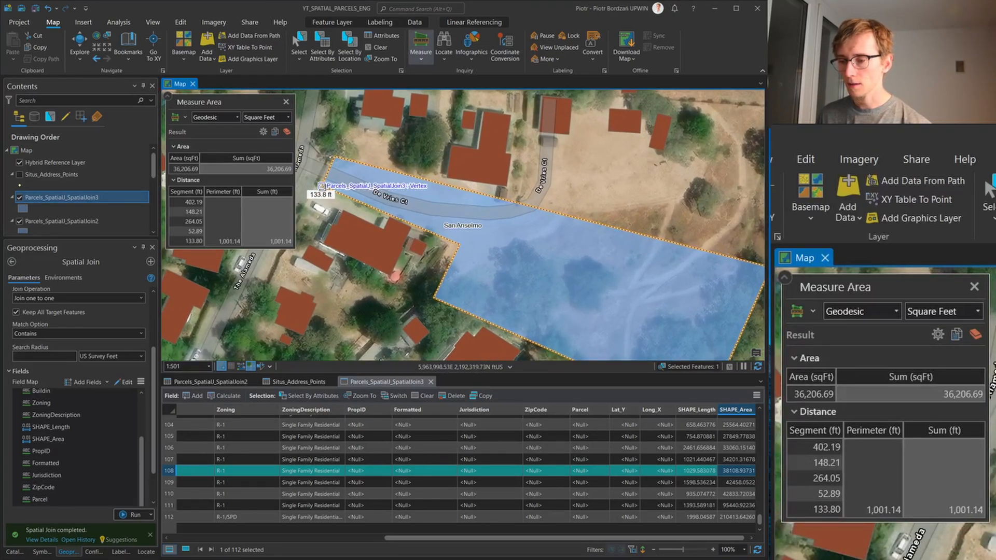
{"action": "double_click", "coordinate": [323, 185]}
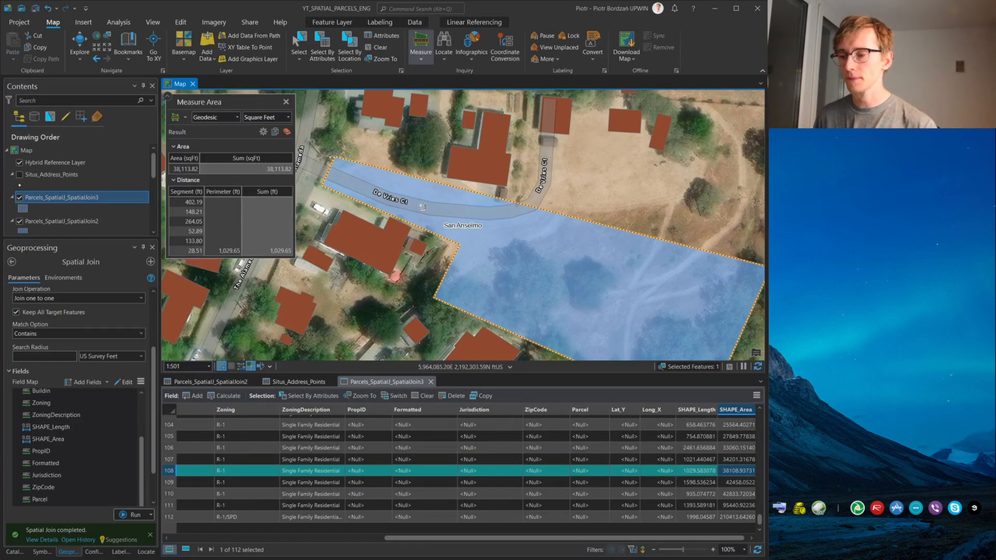
{"action": "scroll", "coordinate": [360, 173], "scroll_direction": "down", "scroll_amount": 1}
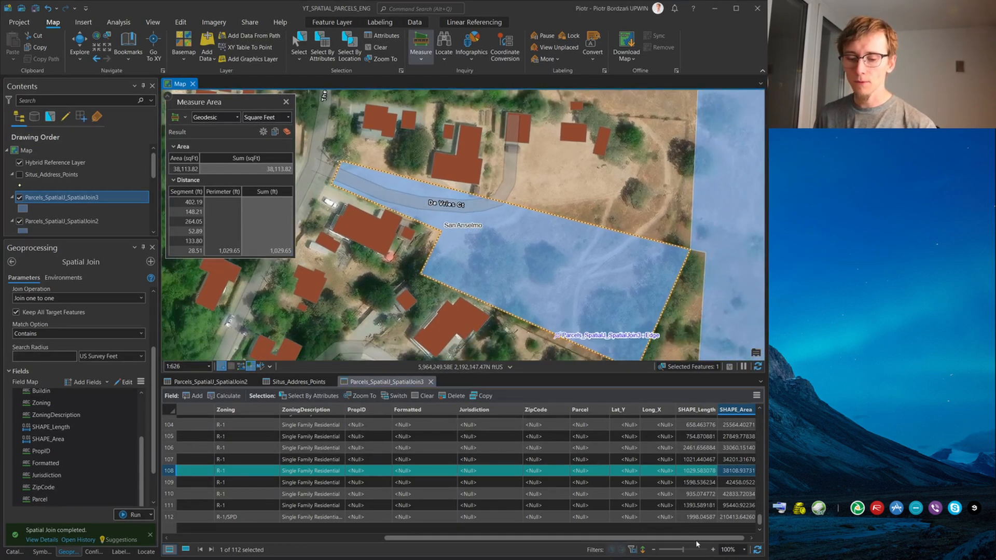
{"action": "left_click_drag", "start_coordinate": [721, 535], "coordinate": [730, 514]}
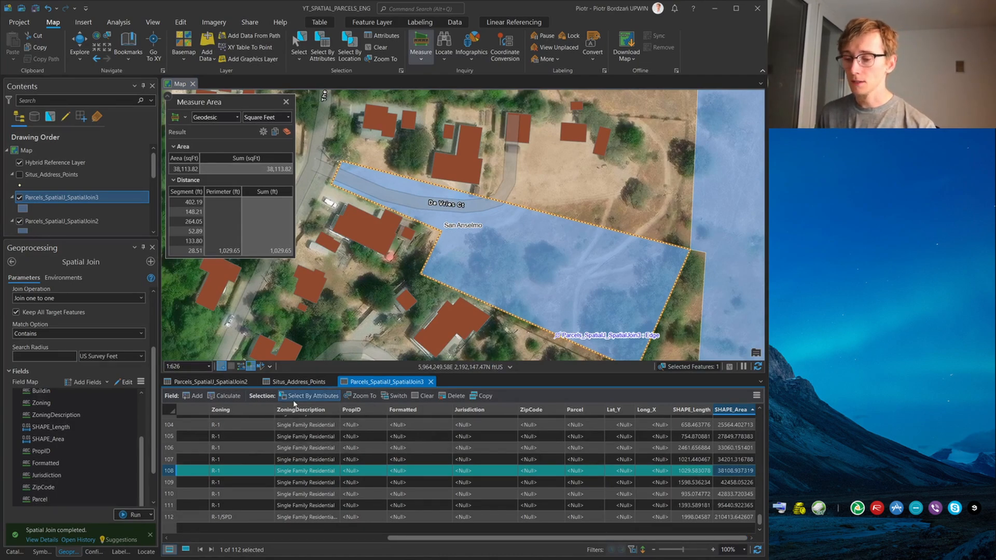
Add a field named Feet with data type Double to the Parcels_SpatialJ_SpatialJoin3 layer
{"action": "left_click", "coordinate": [196, 398]}
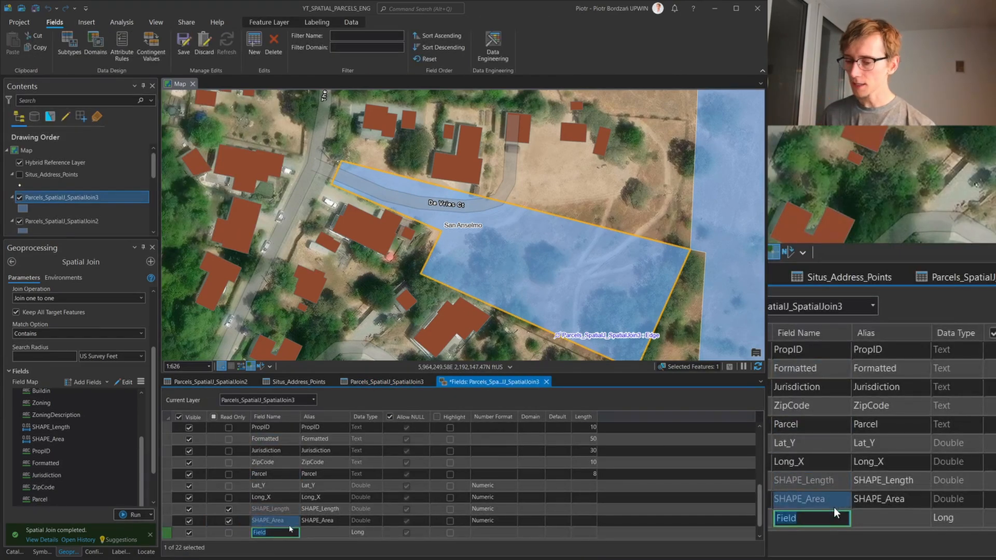
{"action": "type", "text": "Feet"}
{"action": "key", "text": "Return"}
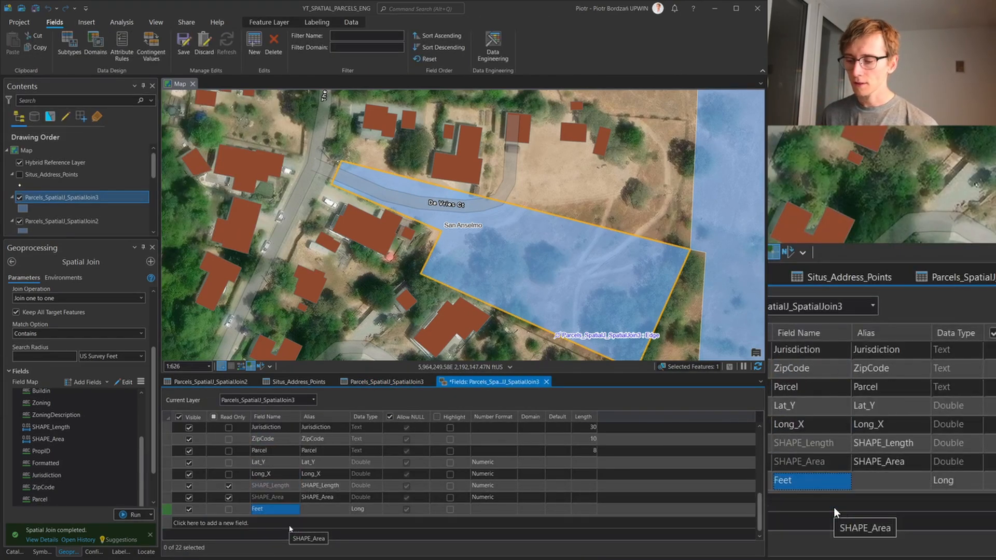
{"action": "left_click", "coordinate": [376, 510]}
{"action": "left_click", "coordinate": [377, 509]}
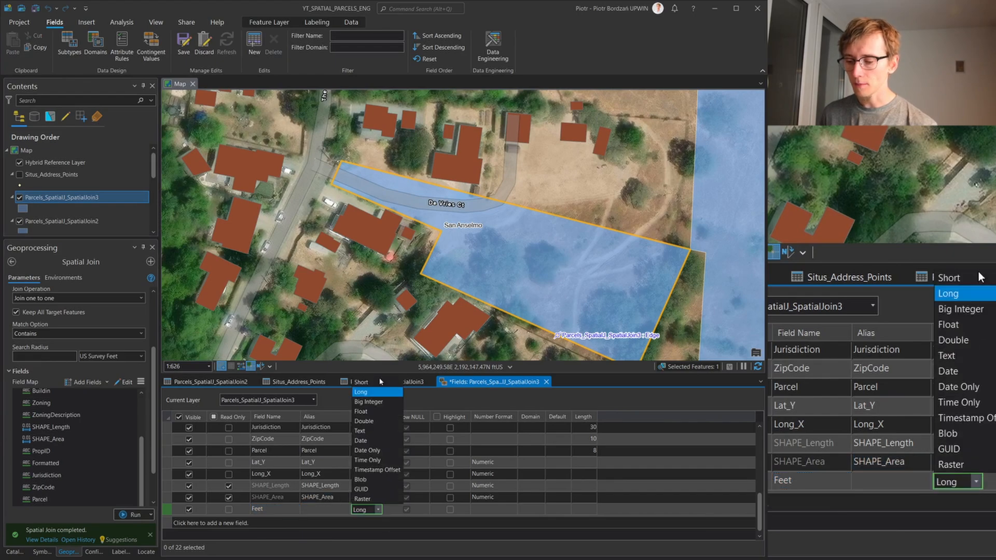
{"action": "left_click", "coordinate": [364, 420]}
Set the Feet field's number format to Numeric with 2 decimal places
{"action": "left_click", "coordinate": [513, 510]}
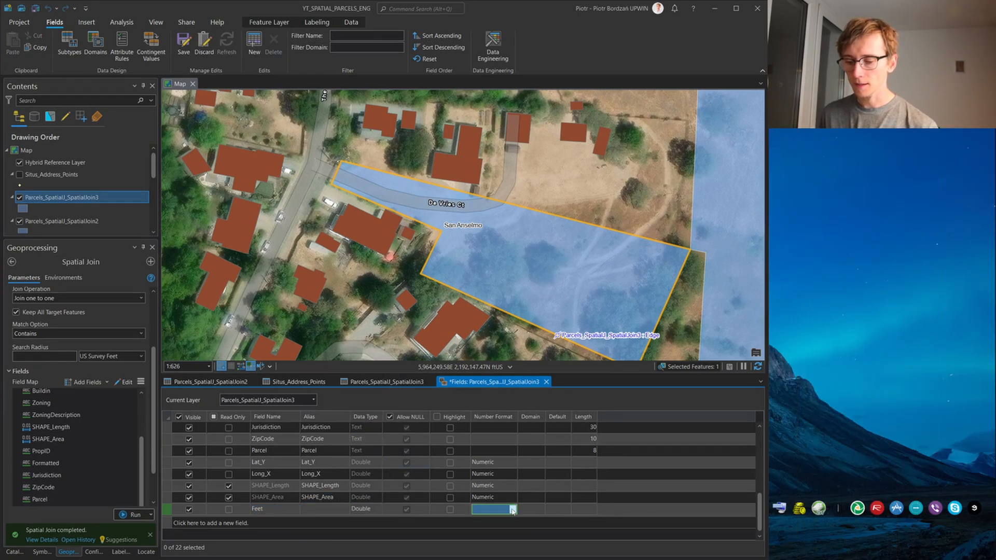
{"action": "left_click", "coordinate": [512, 510]}
{"action": "left_click", "coordinate": [525, 352]}
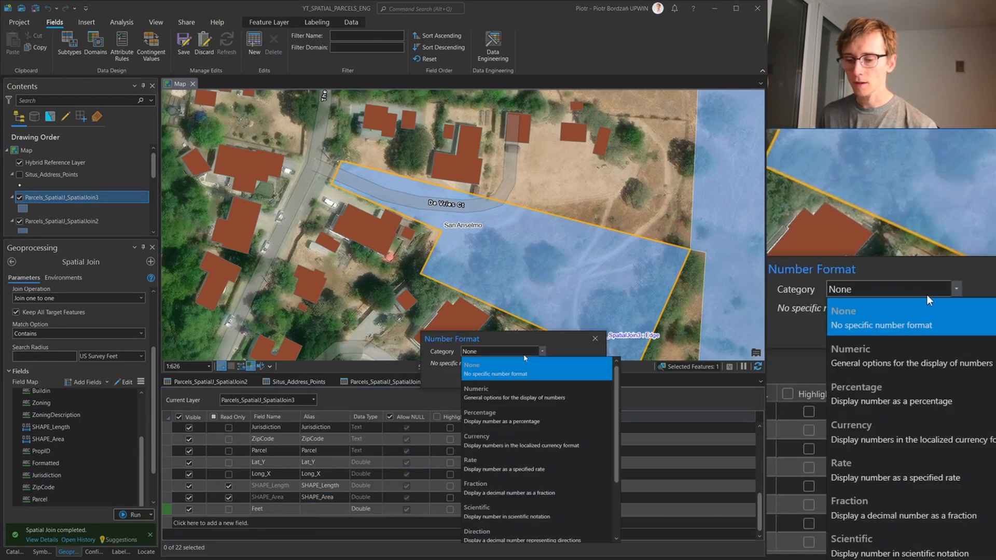
{"action": "left_click", "coordinate": [518, 390]}
{"action": "left_click", "coordinate": [534, 388]}
{"action": "left_click", "coordinate": [533, 388]}
{"action": "left_click", "coordinate": [534, 388]}
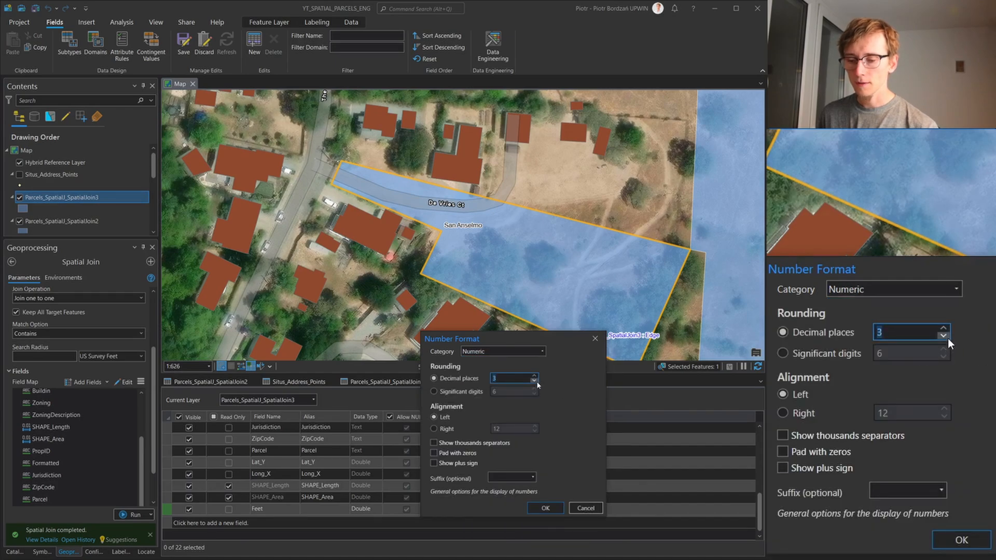
{"action": "left_click", "coordinate": [546, 508]}
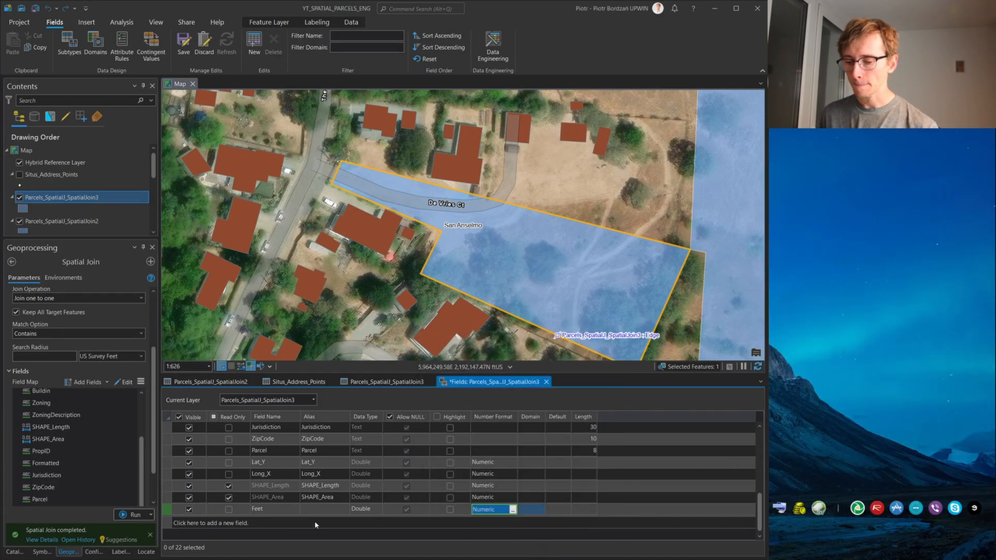
Add another field named Acres with data type Double
{"action": "left_click", "coordinate": [270, 522]}
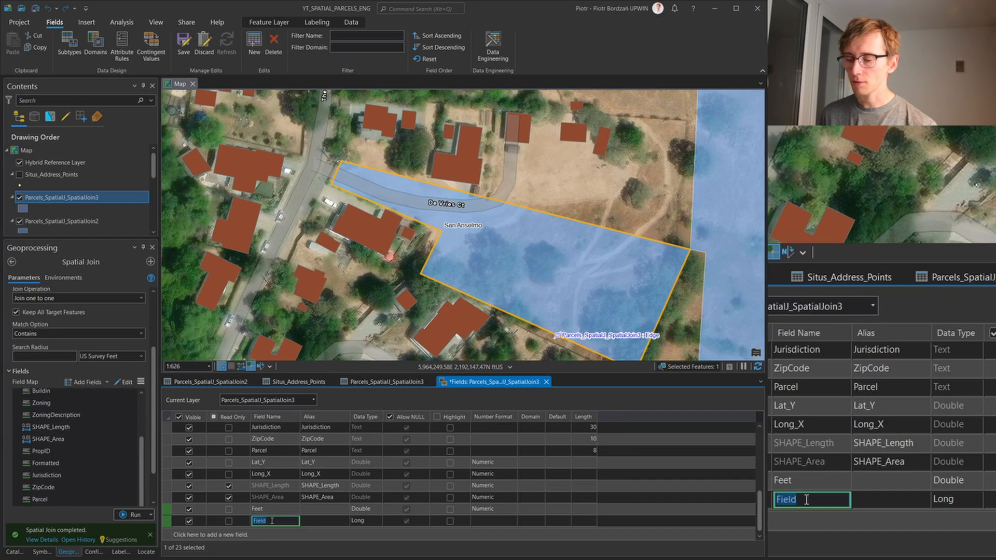
{"action": "type", "text": "Ad"}
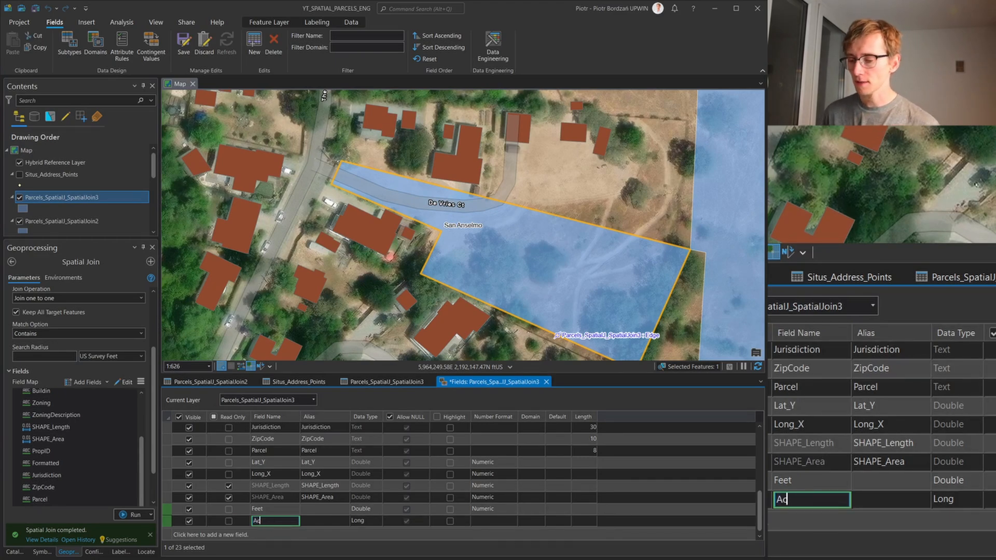
{"action": "left_click", "coordinate": [363, 521]}
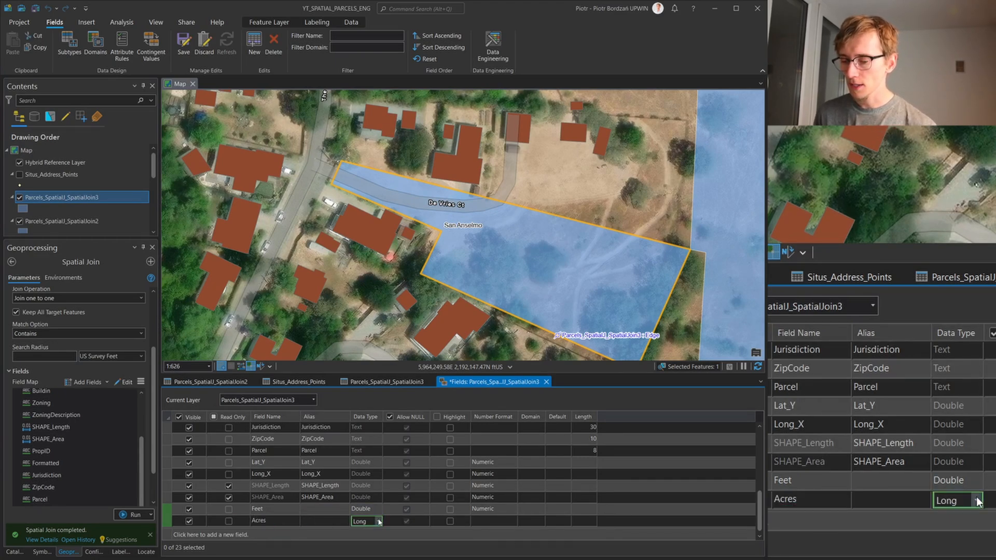
{"action": "left_click", "coordinate": [379, 521]}
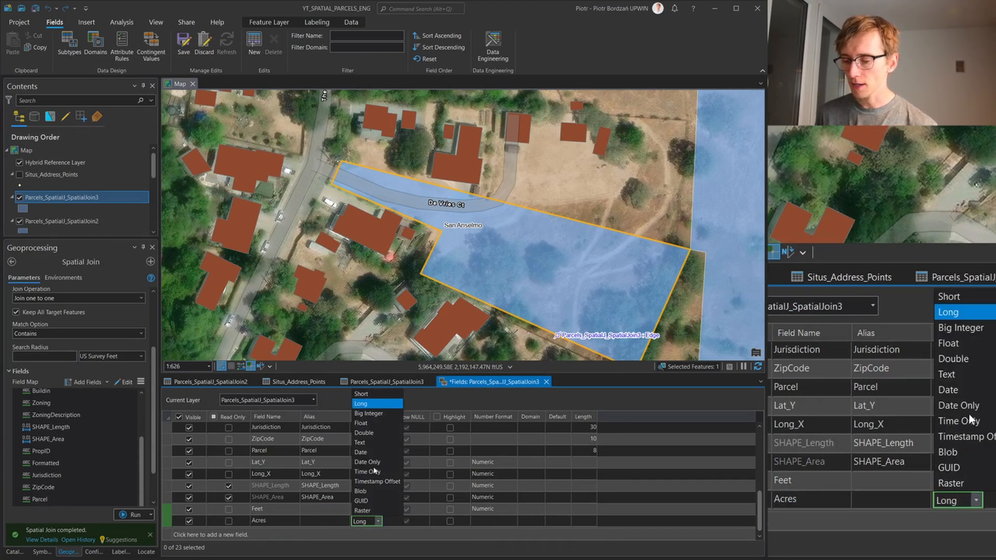
{"action": "left_click", "coordinate": [378, 433]}
Set the Acres field's number format to Numeric with 4 decimal places
{"action": "left_click", "coordinate": [515, 522]}
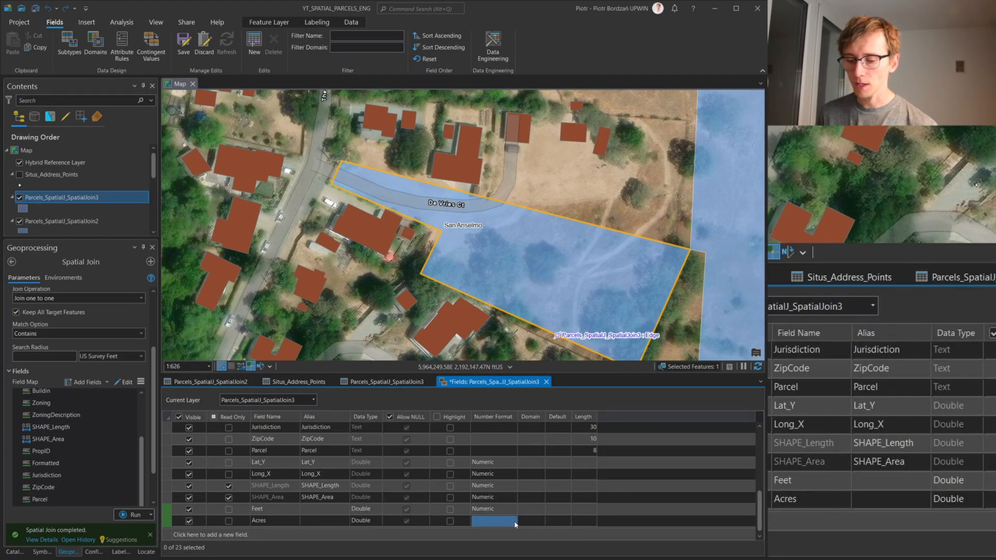
{"action": "left_click", "coordinate": [514, 522]}
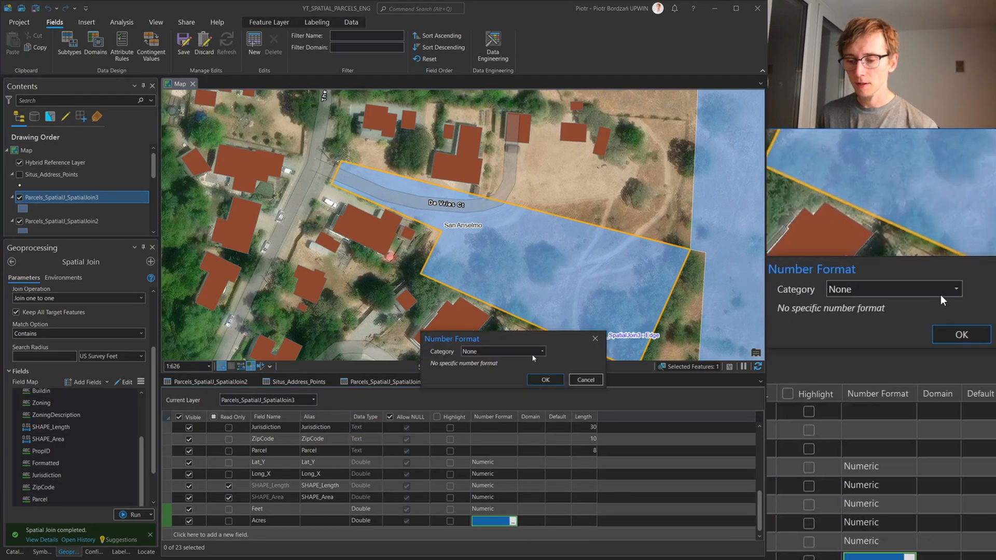
{"action": "left_click", "coordinate": [532, 353]}
{"action": "left_click", "coordinate": [529, 390]}
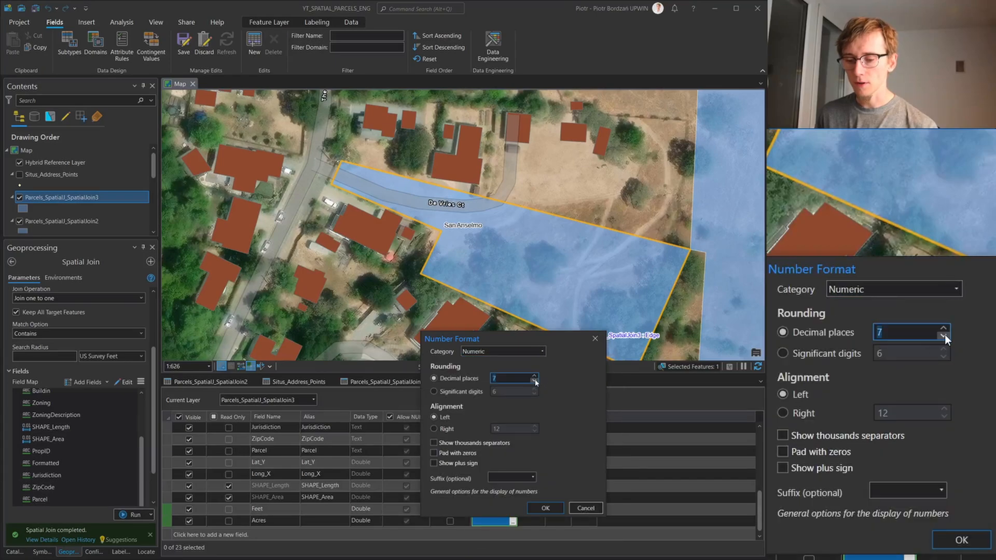
{"action": "left_click", "coordinate": [534, 382]}
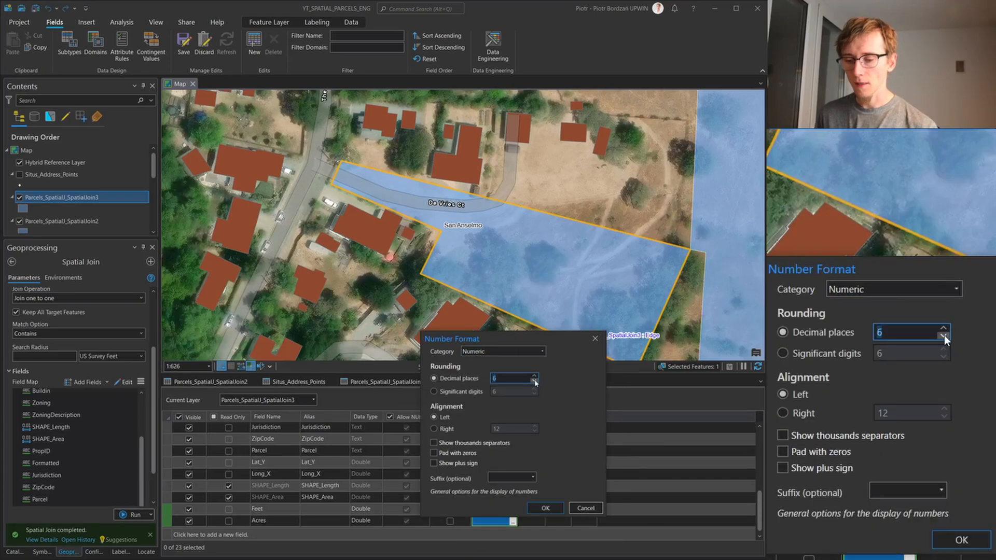
{"action": "left_click", "coordinate": [545, 507]}
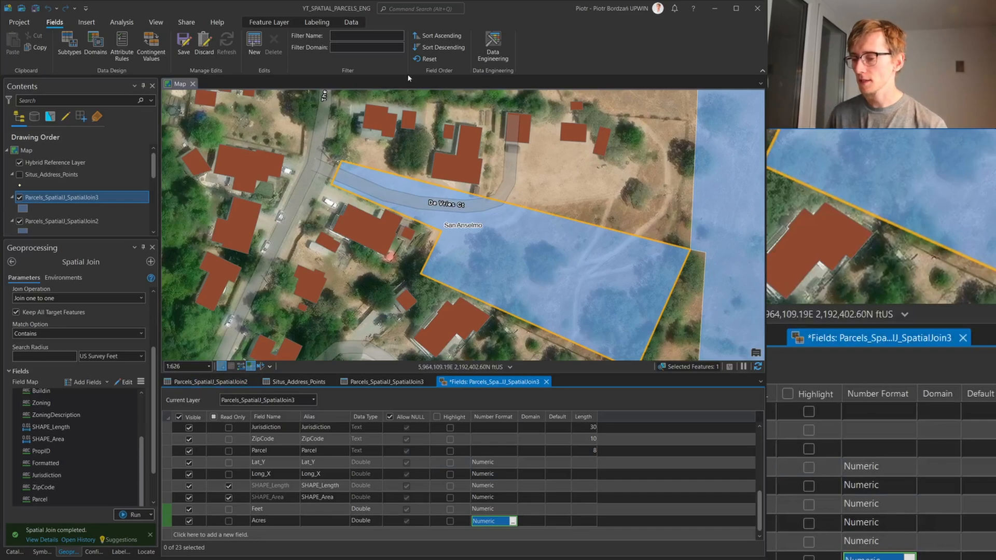
Save the new fields and return to the Feet and Acres columns of the Parcels_SpatialJ_SpatialJoin3 attribute table
{"action": "left_click", "coordinate": [184, 44]}
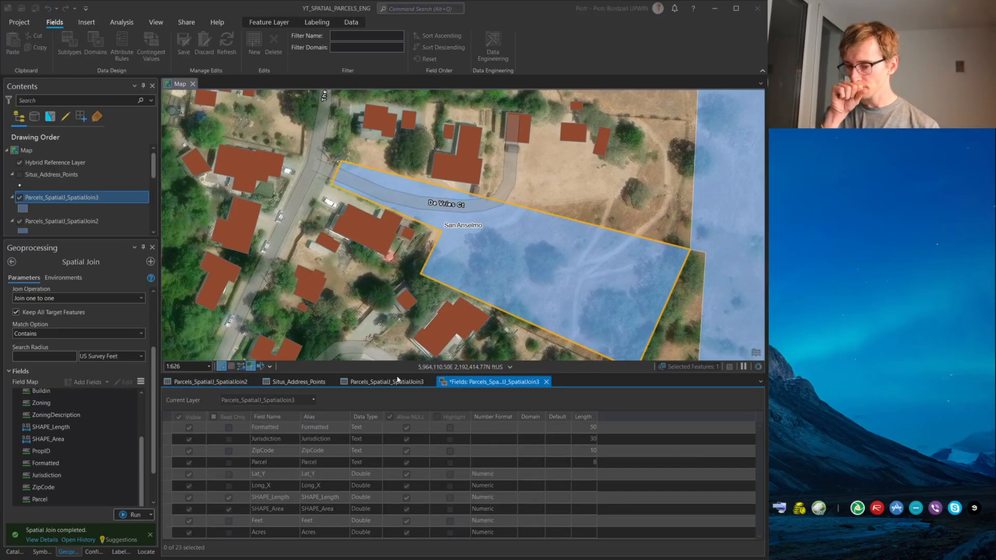
{"action": "left_click", "coordinate": [398, 381]}
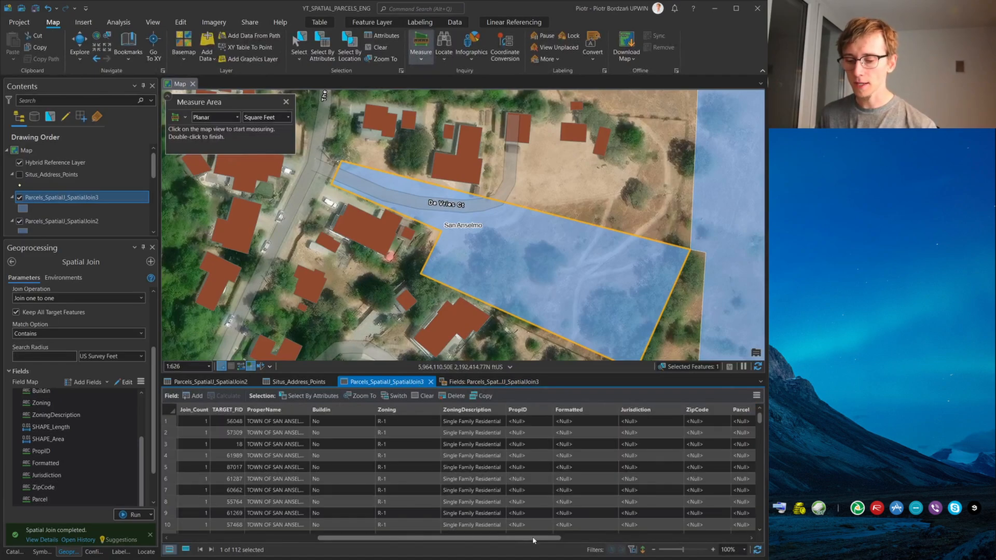
{"action": "left_click_drag", "start_coordinate": [533, 540], "coordinate": [726, 540]}
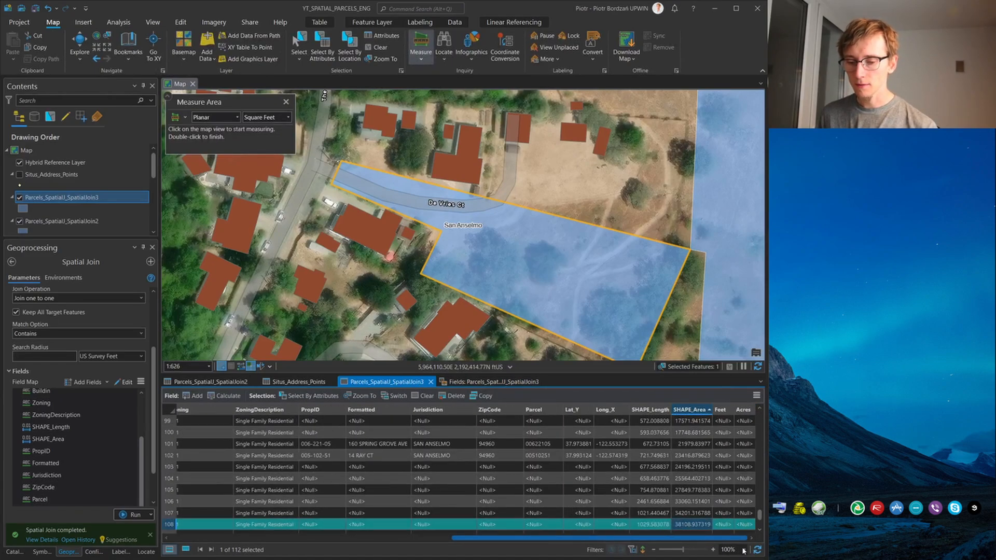
Start Calculate Geometry for the Feet field with the property Area (geodesic) and the area unit Square US Survey Feet
{"action": "right_click", "coordinate": [721, 410]}
{"action": "left_click", "coordinate": [753, 417]}
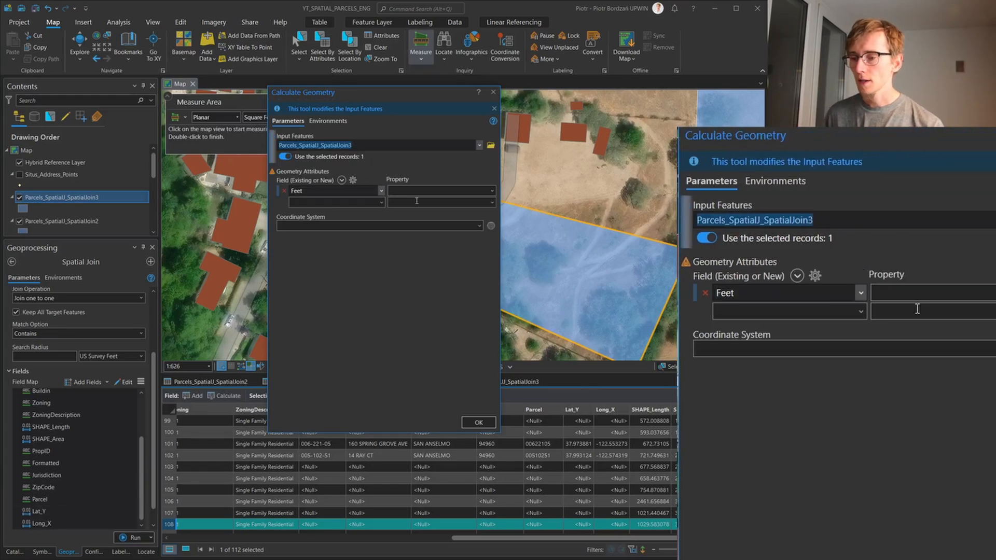
{"action": "left_click", "coordinate": [408, 191]}
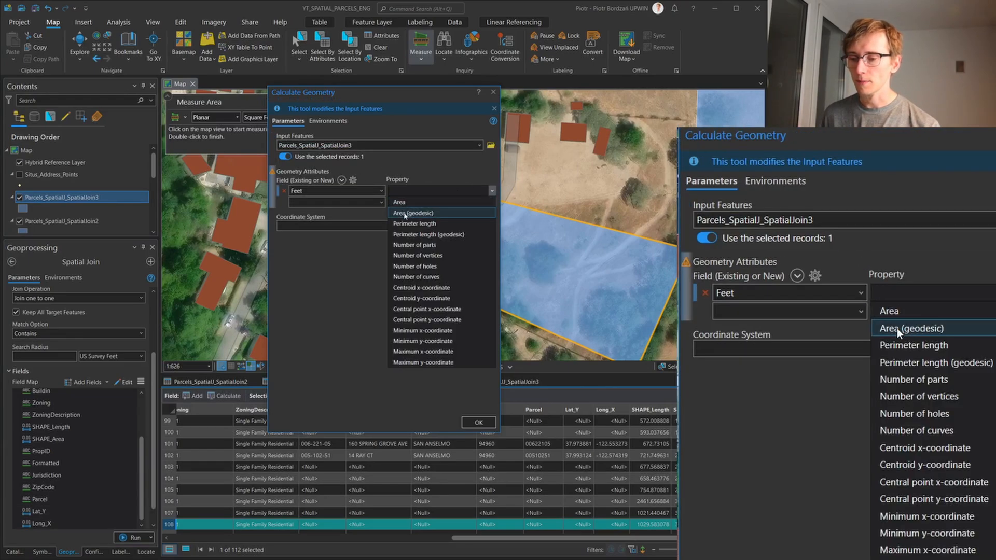
{"action": "left_click", "coordinate": [424, 216]}
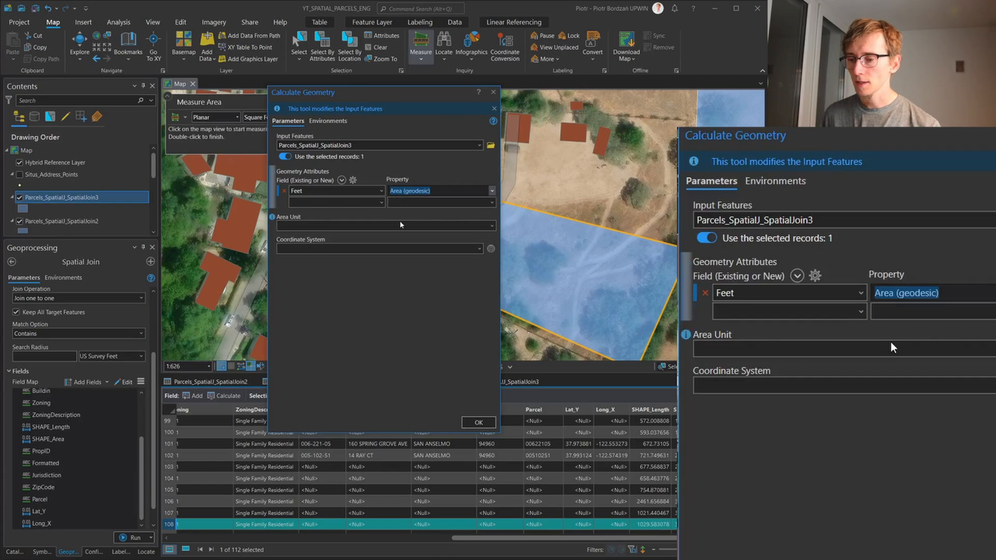
{"action": "left_click", "coordinate": [492, 224]}
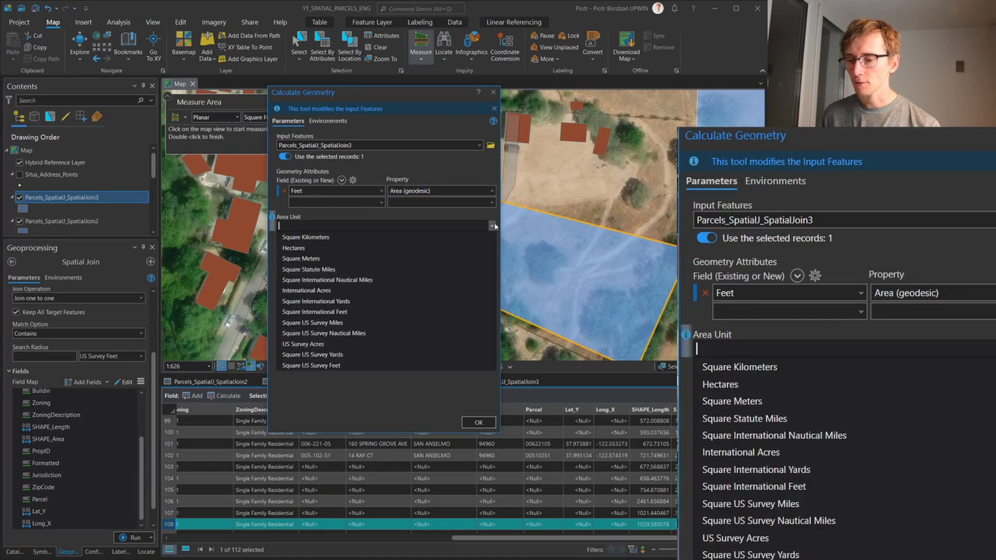
{"action": "left_click", "coordinate": [328, 366]}
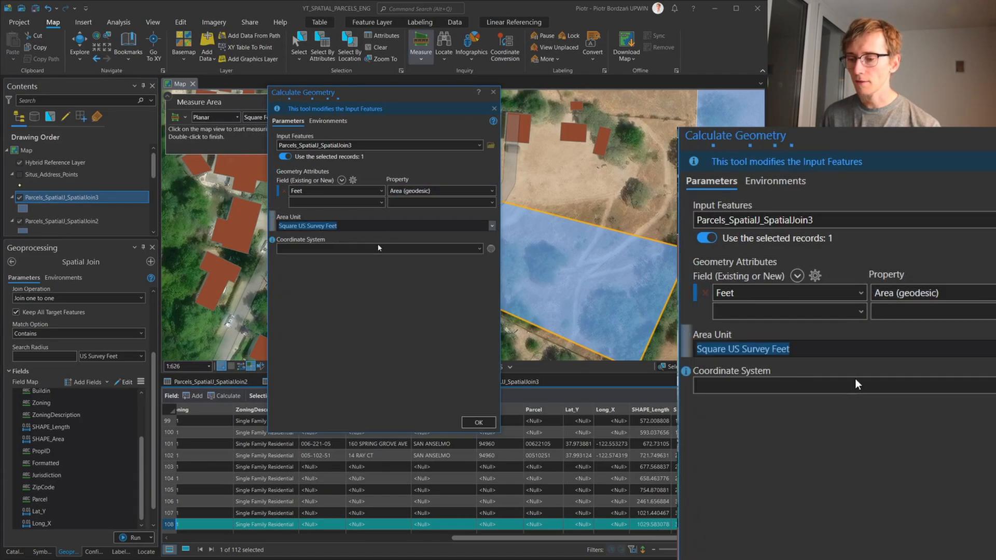
Set the coordinate system to NAD_1983_HARN_StatePlane_California_III_FIPS_0403_Feet, run the calculation for the selected parcel, and check its Feet value
{"action": "left_click", "coordinate": [478, 248]}
{"action": "left_click", "coordinate": [398, 260]}
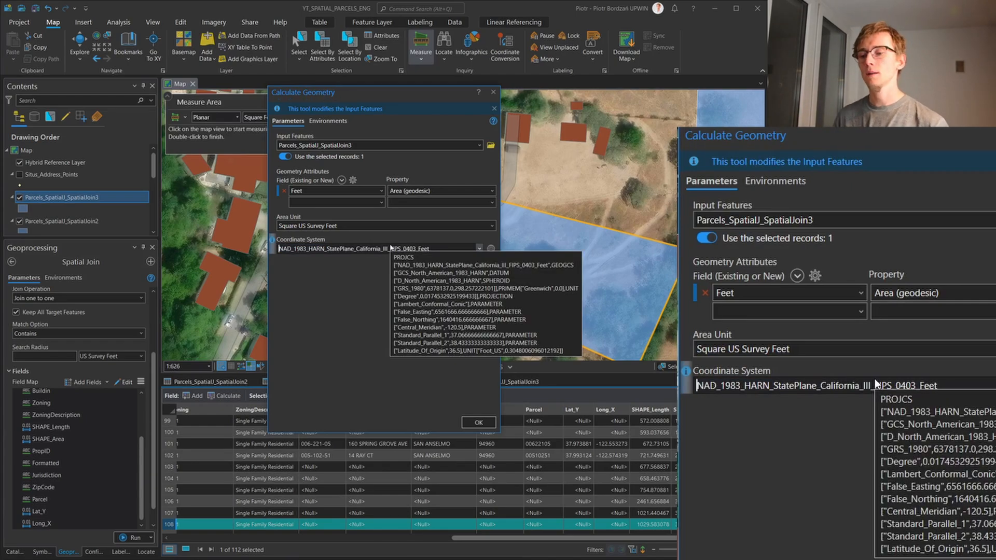
{"action": "left_click", "coordinate": [490, 249]}
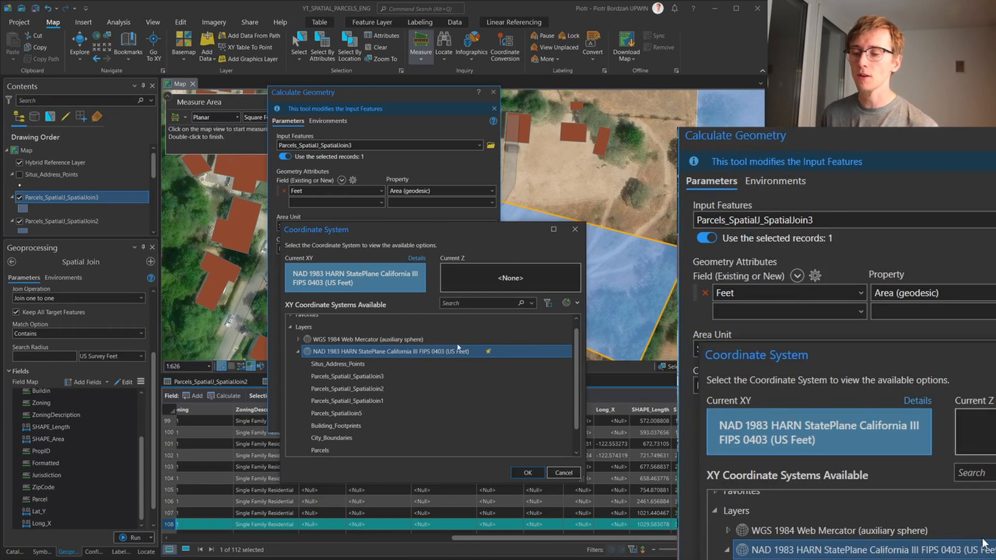
{"action": "left_click", "coordinate": [527, 473]}
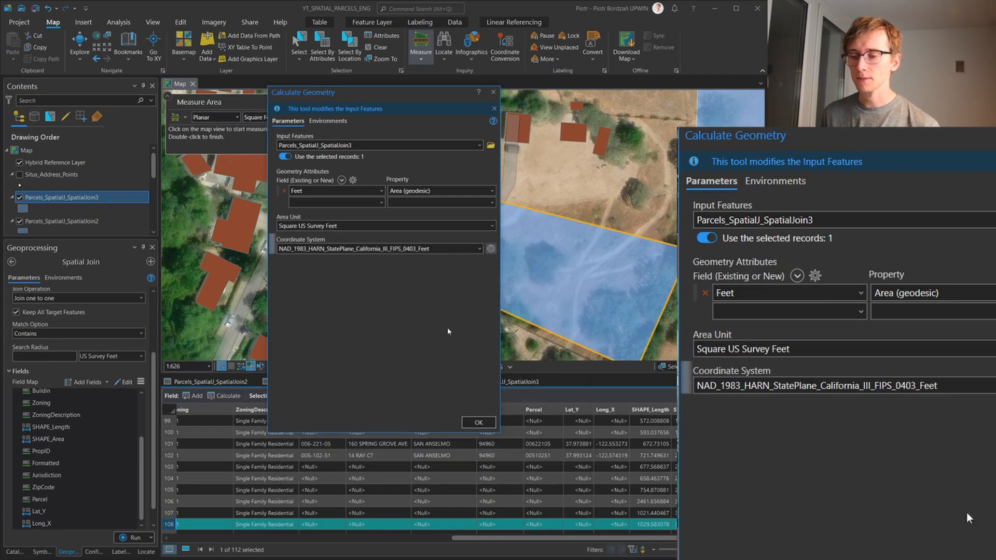
{"action": "left_click", "coordinate": [478, 422]}
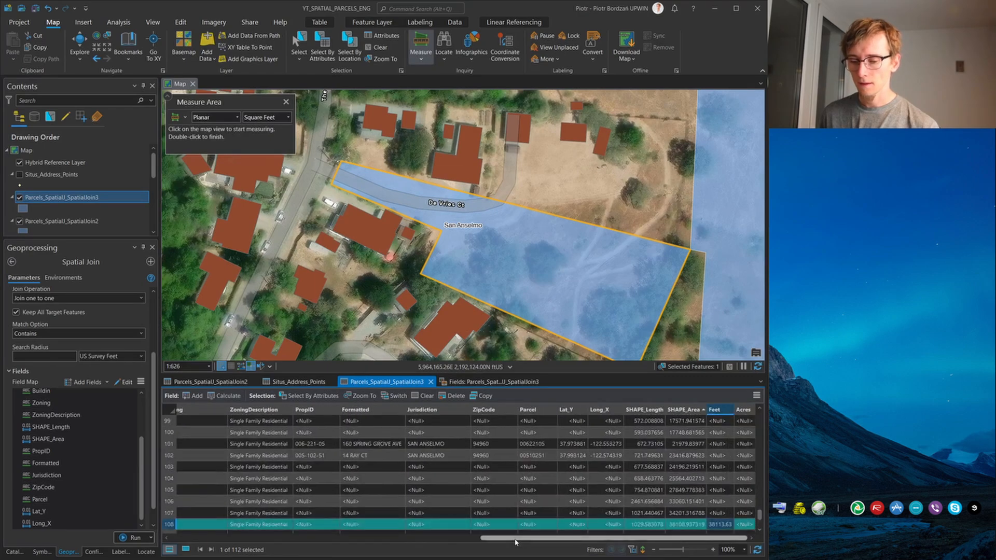
{"action": "left_click_drag", "start_coordinate": [517, 539], "coordinate": [543, 539]}
{"action": "scroll", "coordinate": [703, 463], "scroll_direction": "down", "scroll_amount": 2}
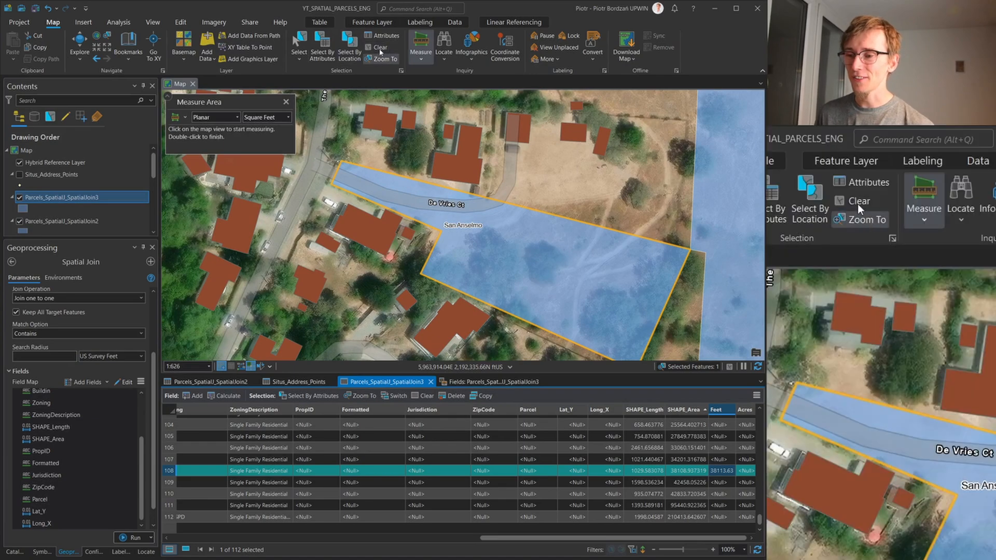
Clear the parcel selection and calculate the Feet field for all parcels as geodesic area in Square US Survey Feet
{"action": "left_click", "coordinate": [380, 48]}
{"action": "right_click", "coordinate": [718, 410]}
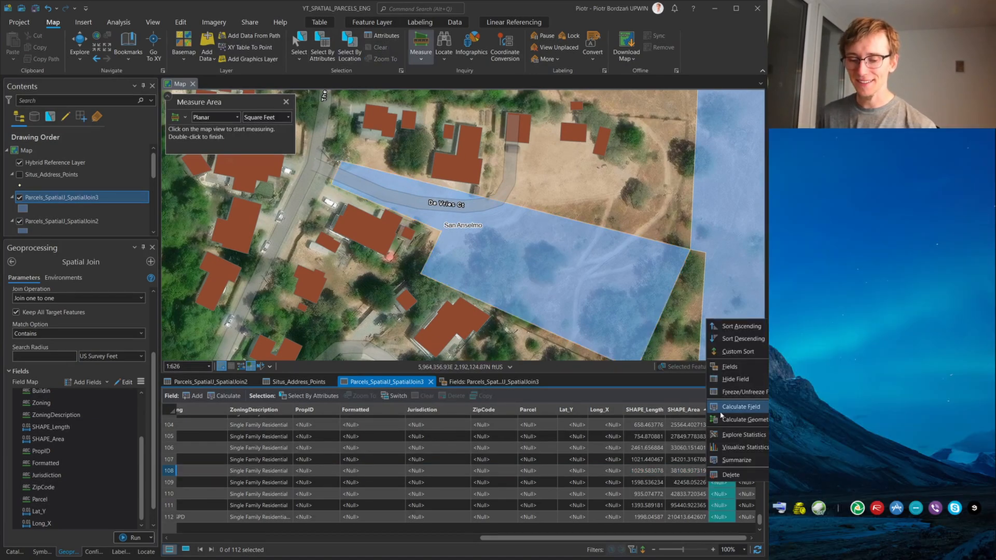
{"action": "left_click", "coordinate": [741, 419]}
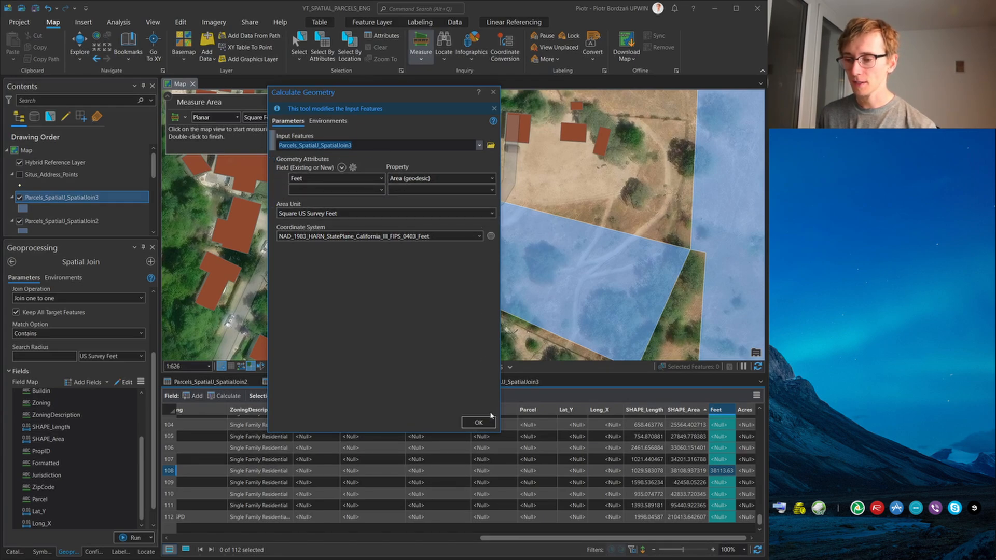
{"action": "left_click", "coordinate": [479, 422]}
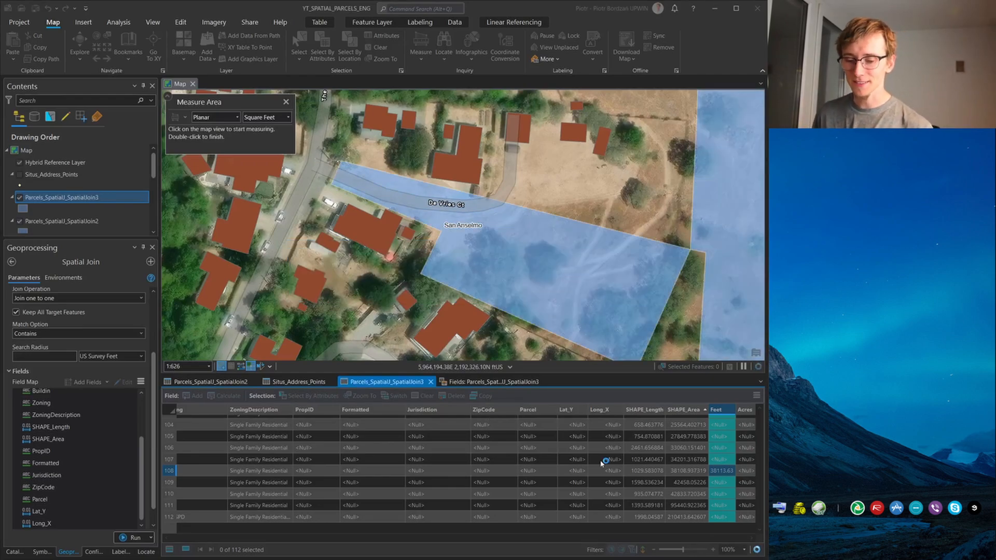
{"action": "scroll", "coordinate": [704, 487], "scroll_direction": "down", "scroll_amount": 10}
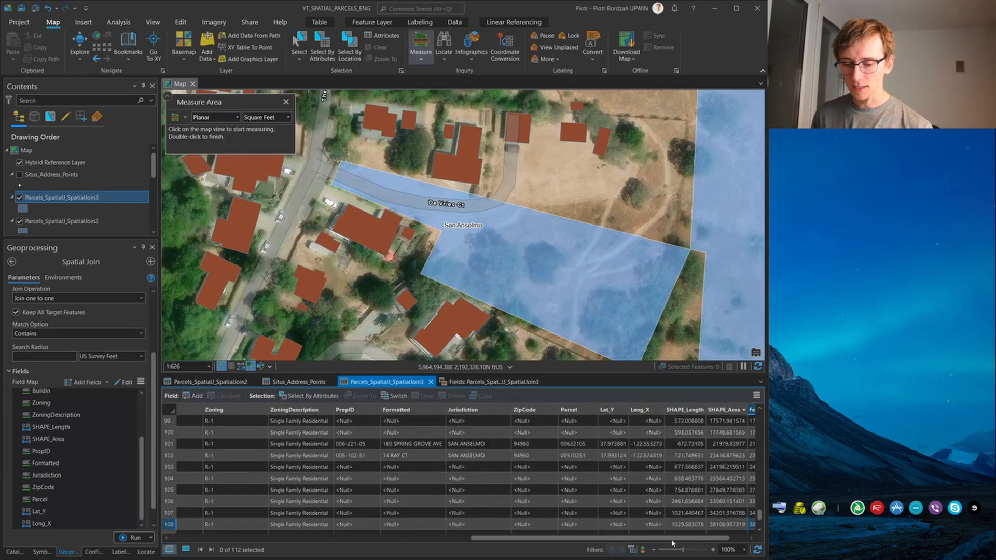
{"action": "left_click_drag", "start_coordinate": [675, 539], "coordinate": [691, 540]}
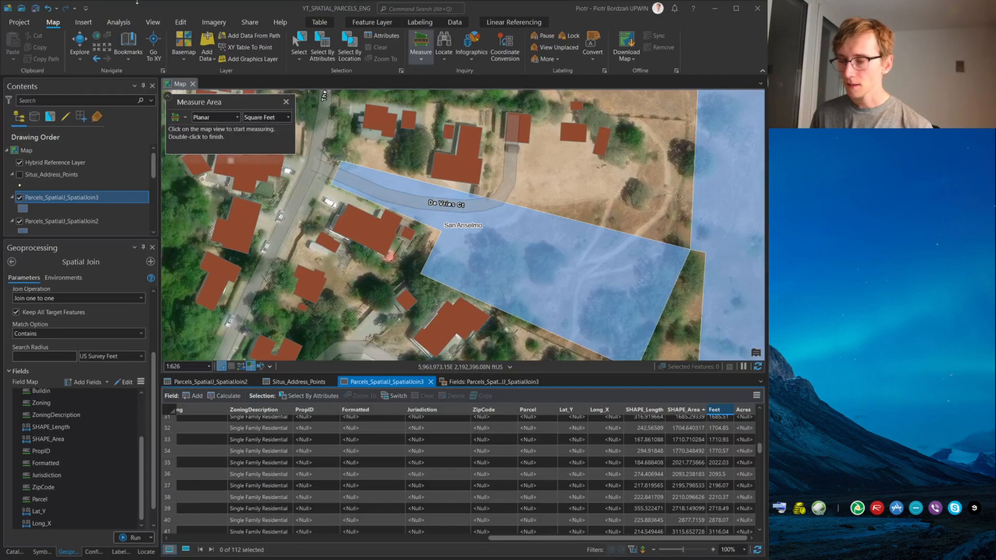
Select the large parcel along De Vries Ct, check its Feet value in the attribute table, and return to all records with no selection
{"action": "left_click", "coordinate": [301, 48]}
{"action": "left_click", "coordinate": [509, 245]}
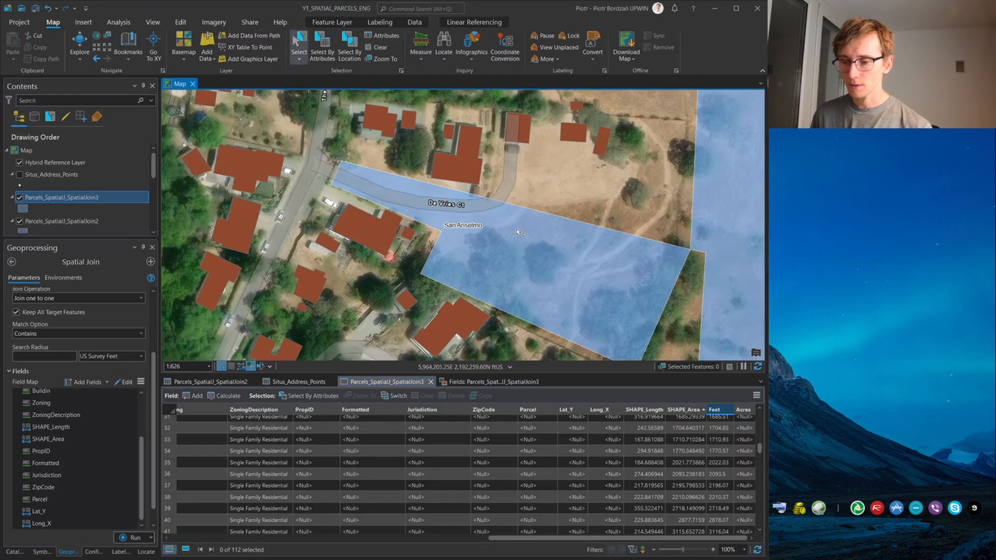
{"action": "left_click", "coordinate": [186, 550]}
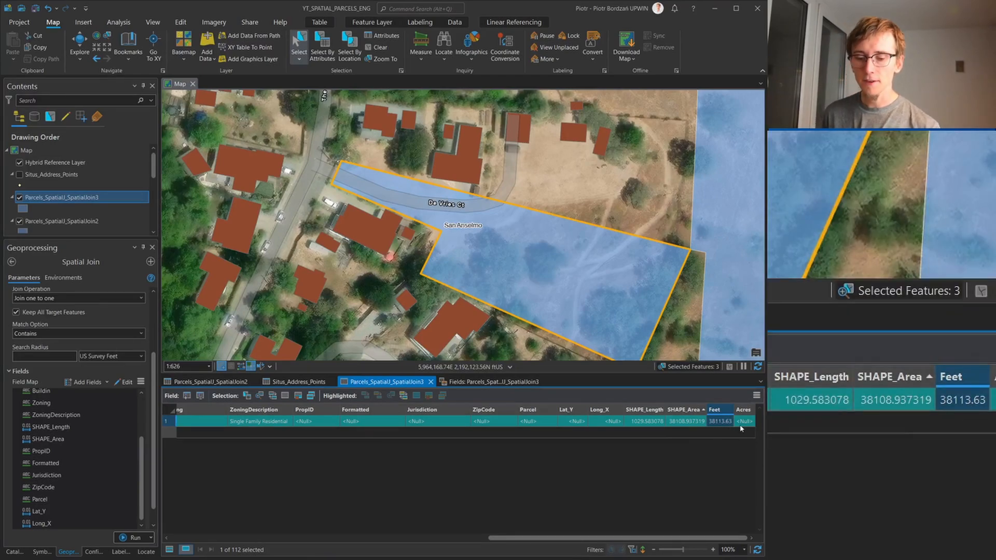
{"action": "left_click", "coordinate": [378, 47]}
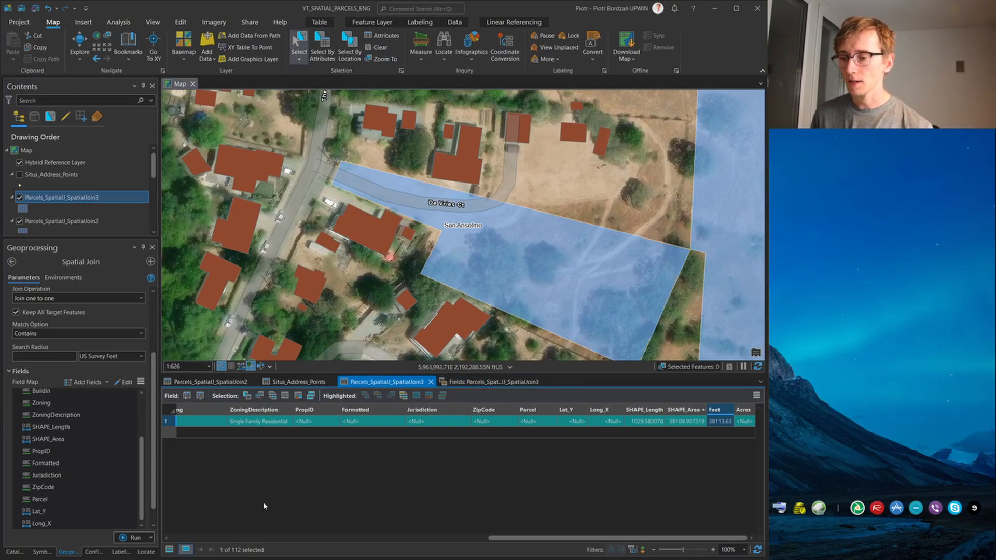
{"action": "left_click", "coordinate": [169, 550]}
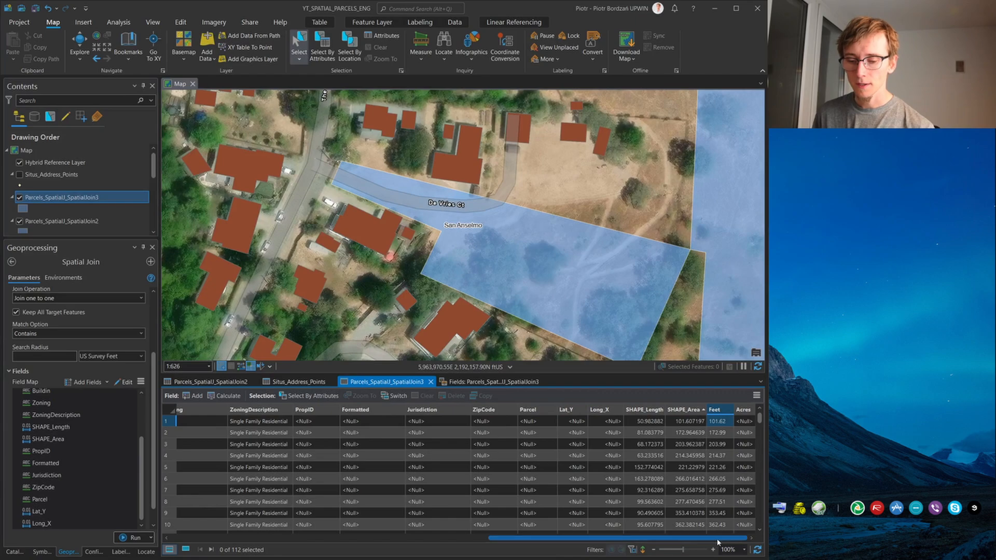
Calculate the Acres field for all parcels as Area (geodesic) in US Survey Acres
{"action": "right_click", "coordinate": [743, 410]}
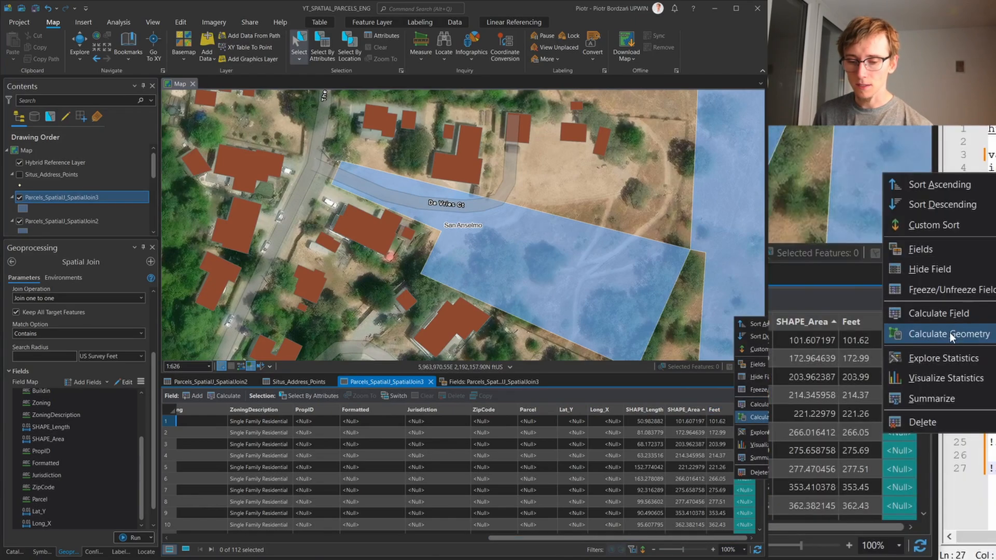
{"action": "left_click", "coordinate": [757, 417]}
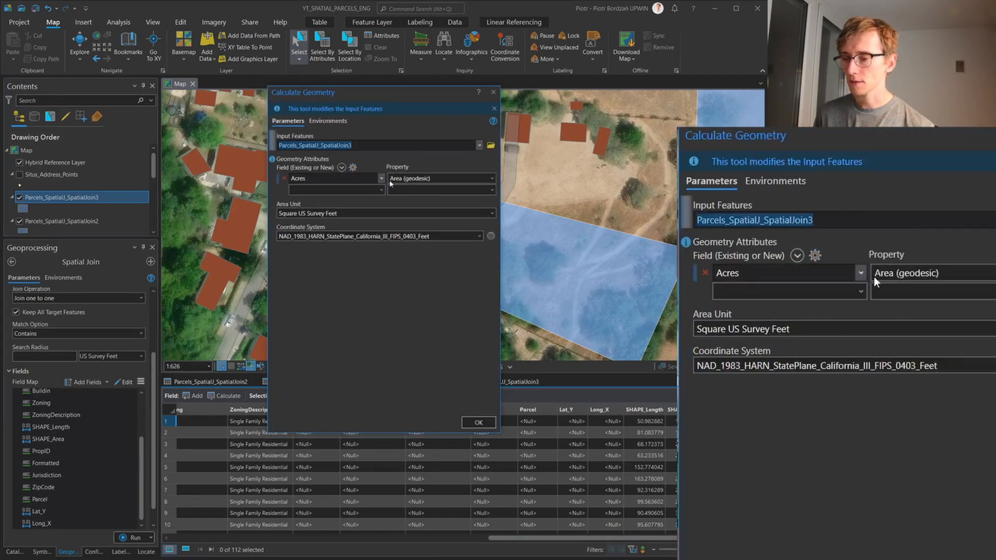
{"action": "left_click", "coordinate": [470, 215]}
{"action": "left_click", "coordinate": [323, 335]}
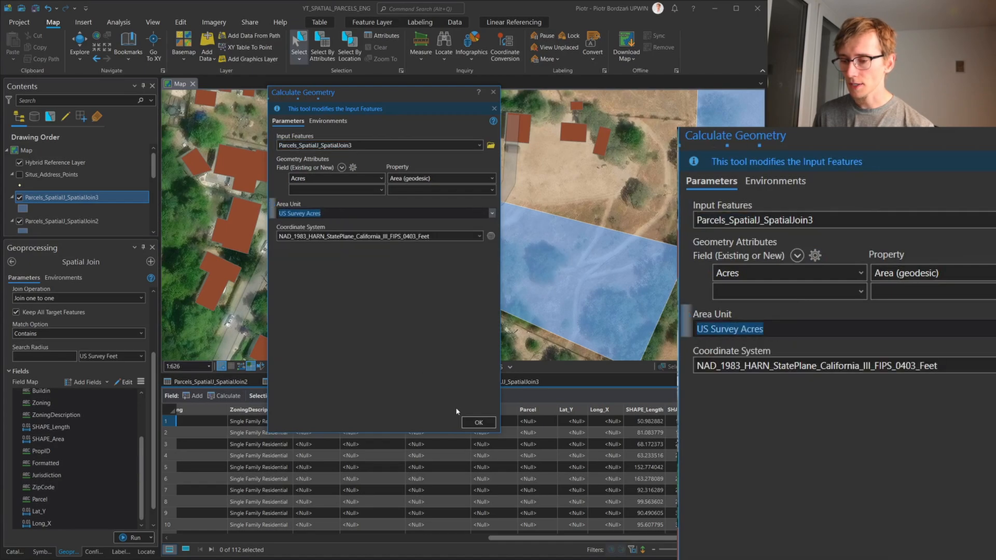
{"action": "left_click", "coordinate": [478, 422]}
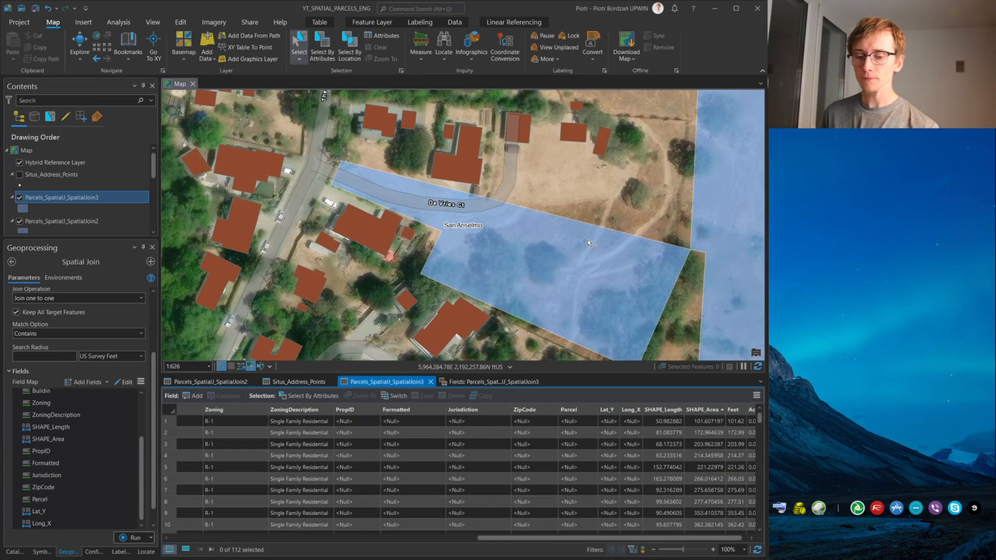
Review the Feet and Acres values from the smallest to the largest parcel and view the wider parcel area on the map
{"action": "scroll", "coordinate": [699, 508], "scroll_direction": "down", "scroll_amount": 20}
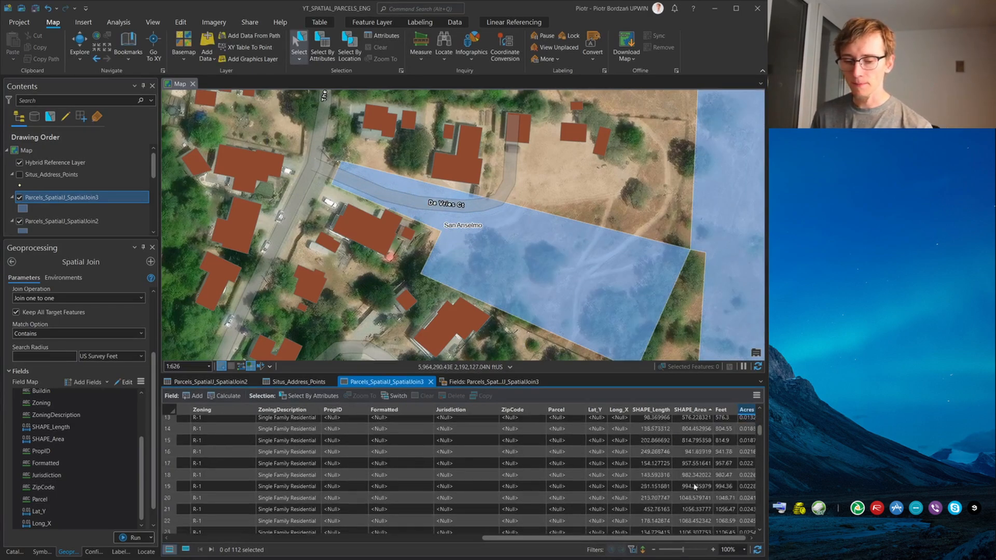
{"action": "scroll", "coordinate": [694, 487], "scroll_direction": "down", "scroll_amount": 2}
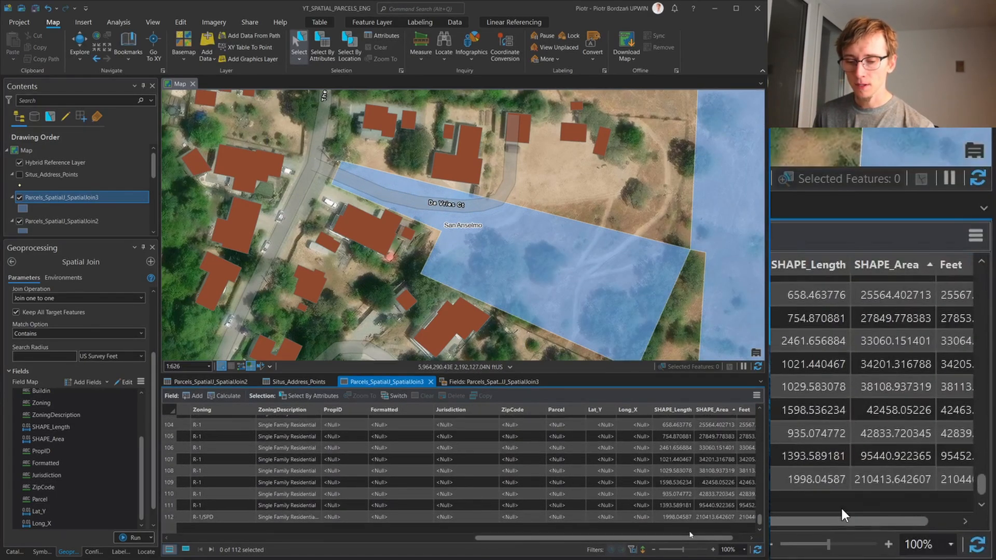
{"action": "left_click_drag", "start_coordinate": [690, 538], "coordinate": [747, 540]}
{"action": "scroll", "coordinate": [742, 495], "scroll_direction": "up", "scroll_amount": 10}
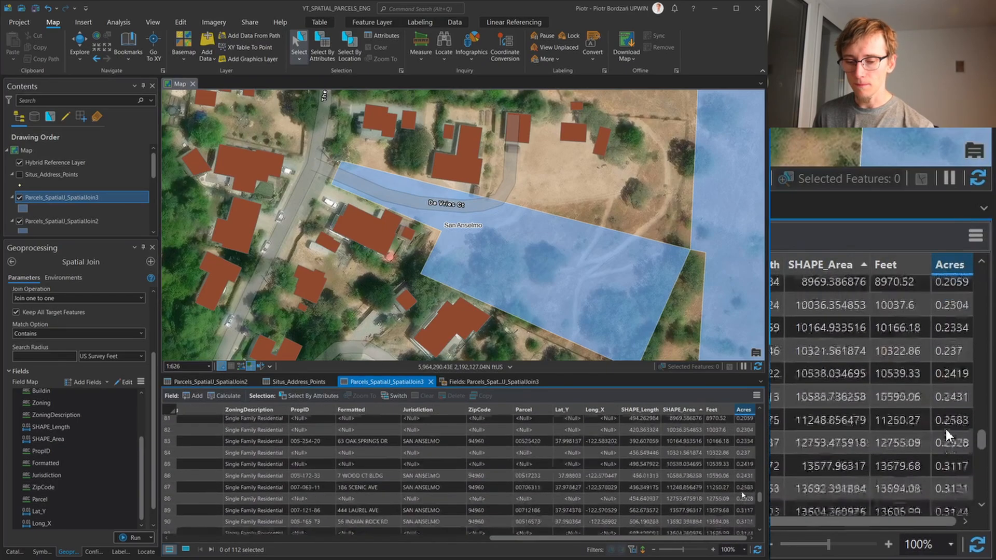
{"action": "scroll", "coordinate": [757, 438], "scroll_direction": "down", "scroll_amount": 10}
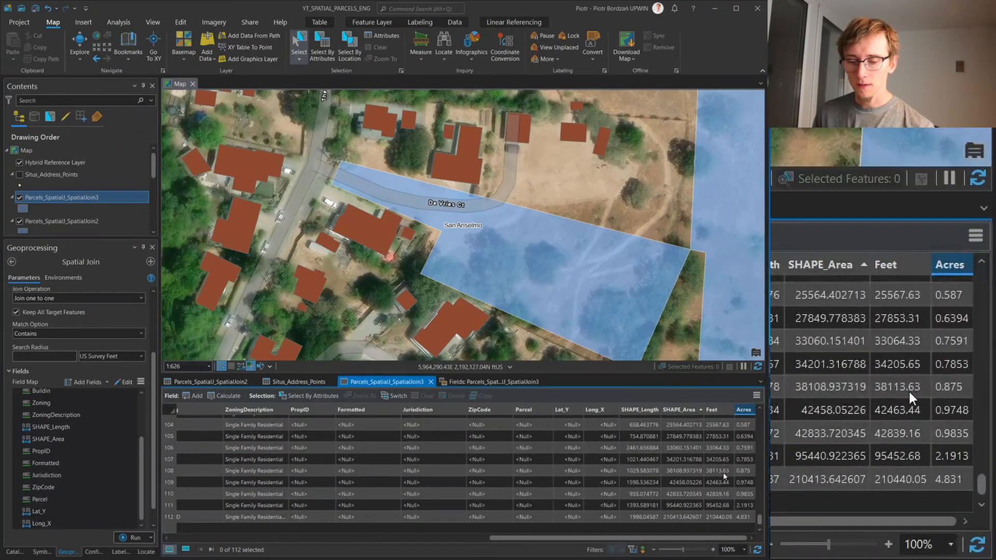
{"action": "left_click", "coordinate": [745, 519]}
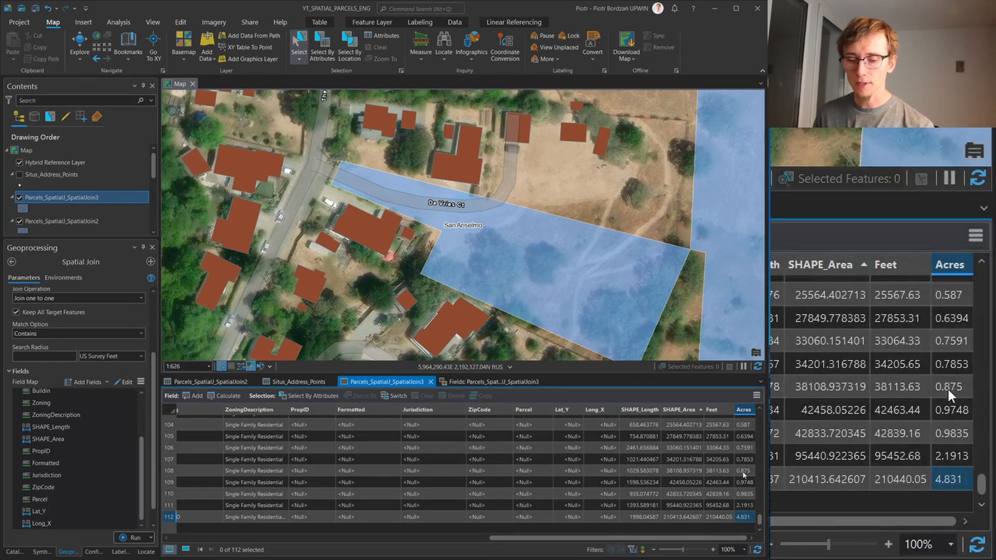
{"action": "scroll", "coordinate": [744, 475], "scroll_direction": "up", "scroll_amount": 20}
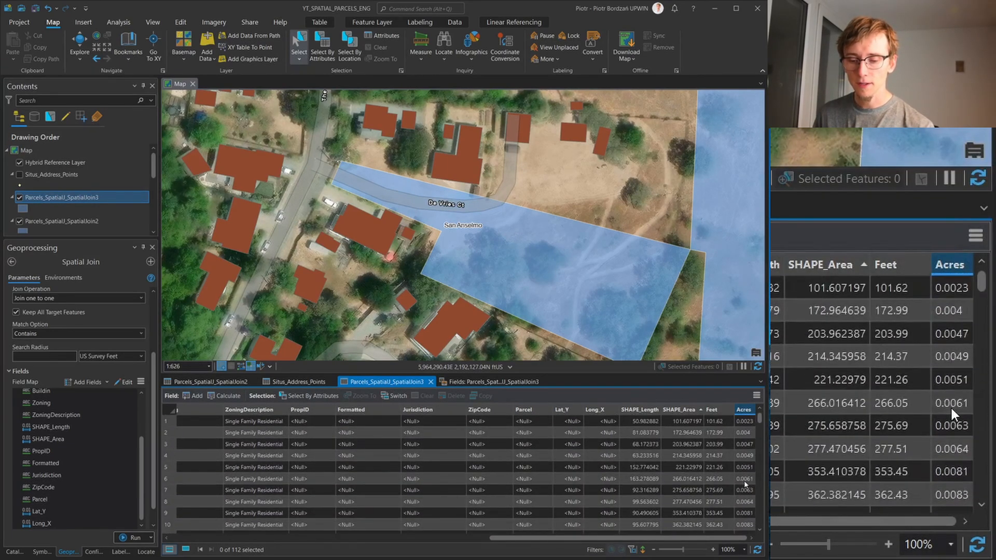
{"action": "scroll", "coordinate": [740, 421], "scroll_direction": "down", "scroll_amount": 20}
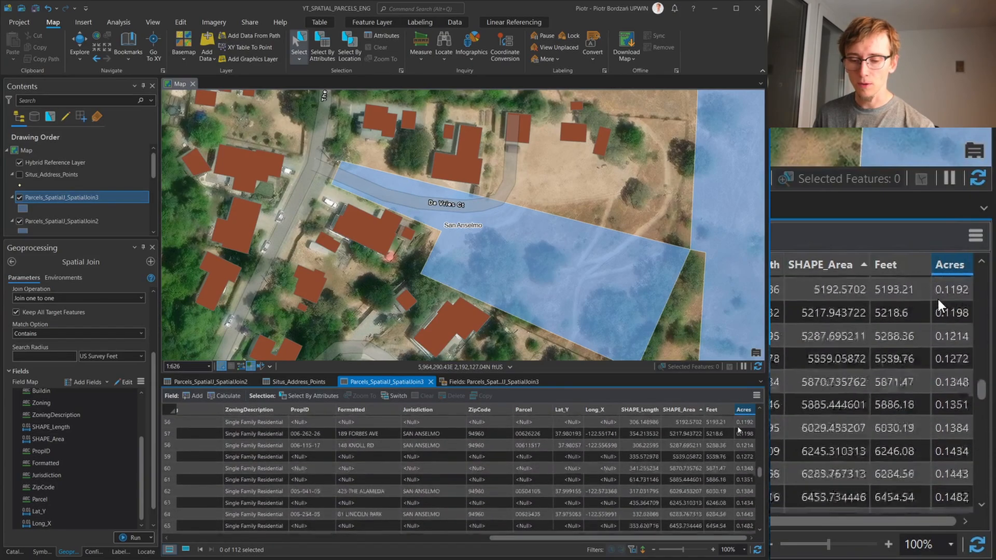
{"action": "scroll", "coordinate": [739, 430], "scroll_direction": "down", "scroll_amount": 6}
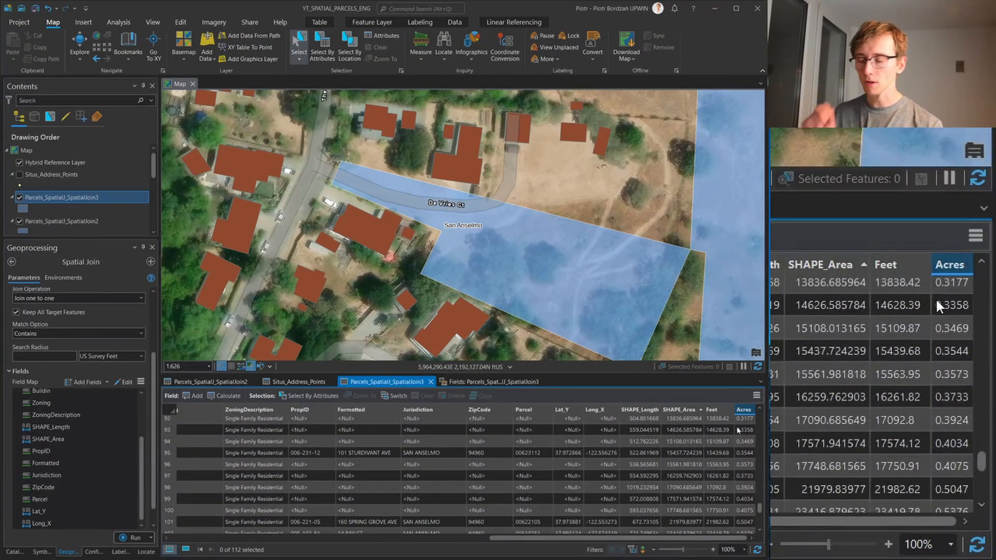
{"action": "scroll", "coordinate": [739, 430], "scroll_direction": "down", "scroll_amount": 4}
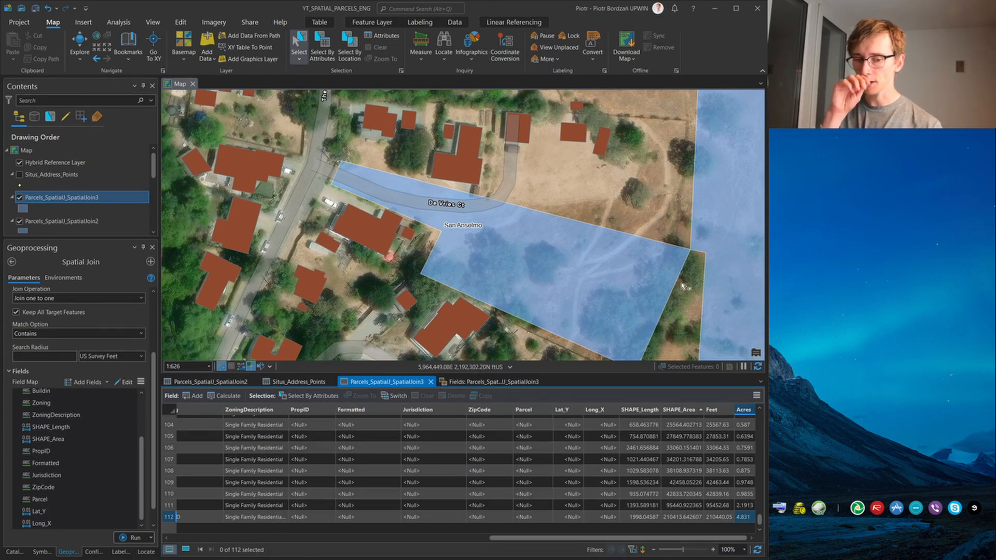
{"action": "scroll", "coordinate": [595, 231], "scroll_direction": "down", "scroll_amount": 5}
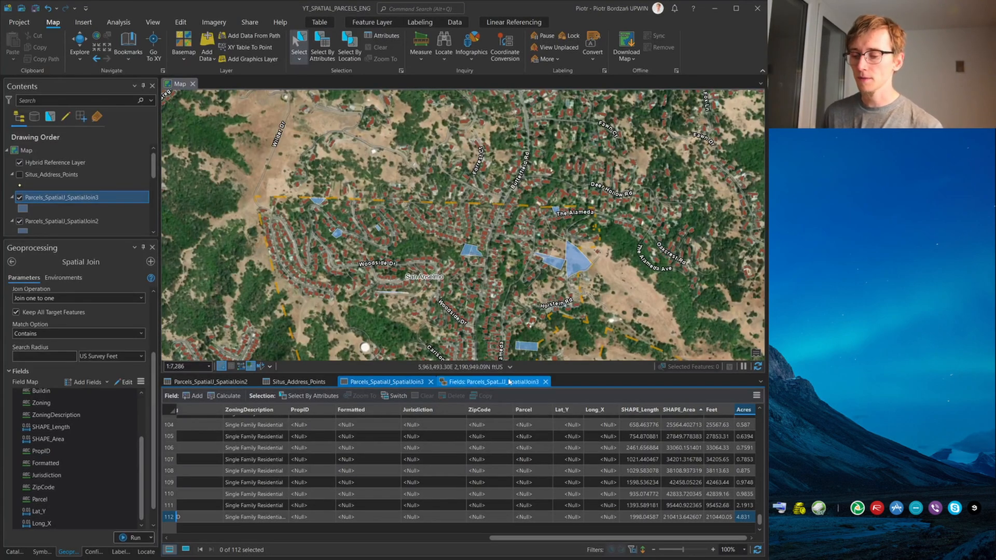
Search the geoprocessing tools for "field calc" and open the Calculate Field tool from Data Management Tools
{"action": "left_click", "coordinate": [14, 551]}
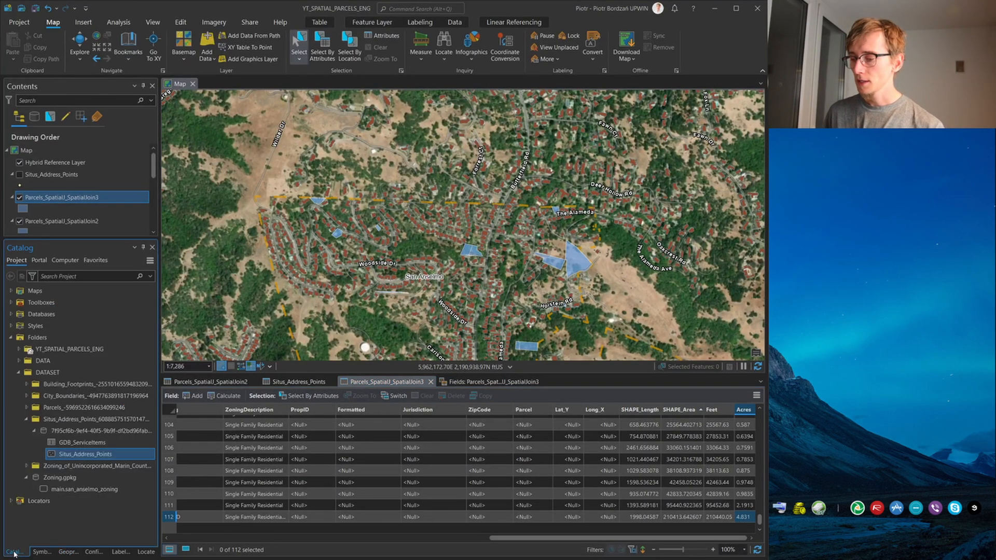
{"action": "left_click", "coordinate": [82, 22]}
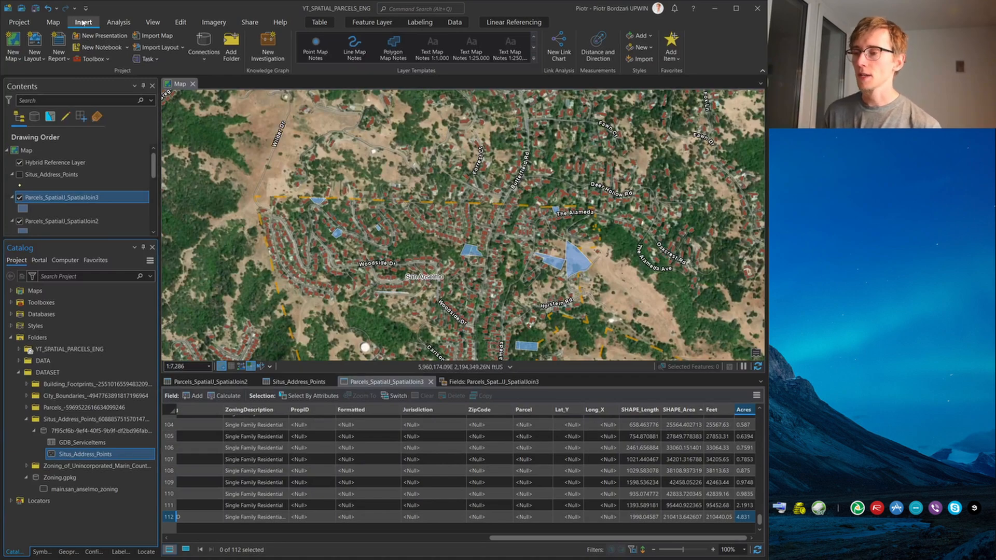
{"action": "left_click", "coordinate": [118, 22]}
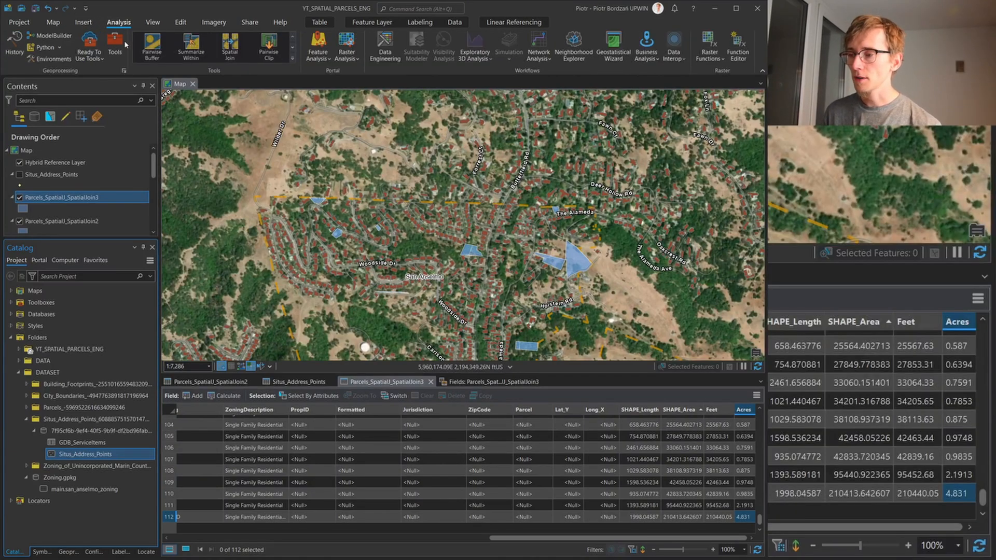
{"action": "left_click", "coordinate": [114, 48]}
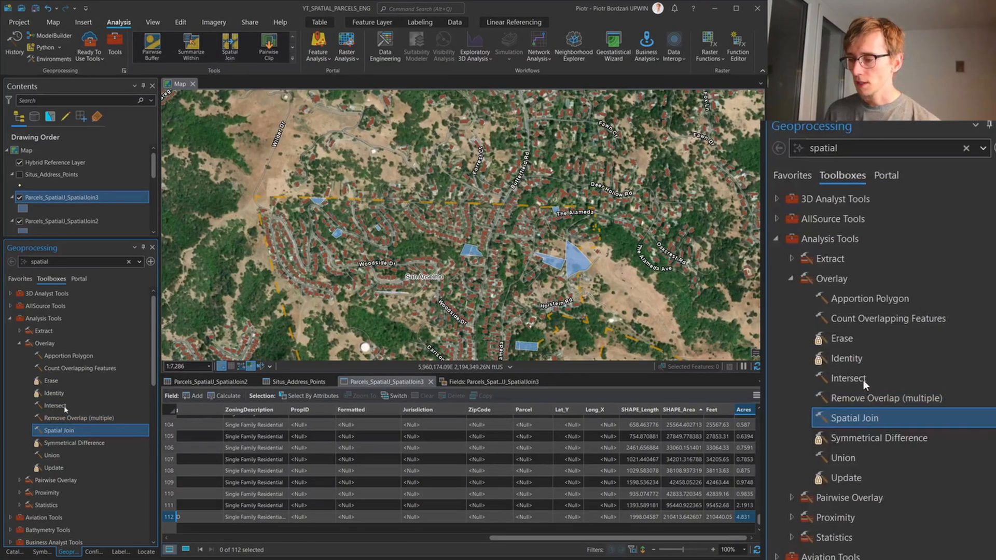
{"action": "left_click", "coordinate": [11, 318]}
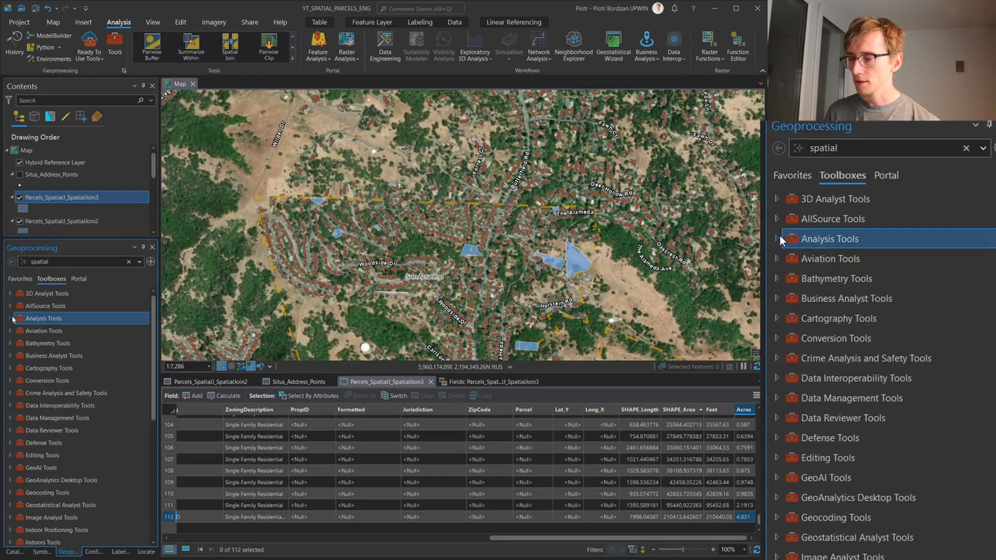
{"action": "left_click", "coordinate": [130, 262]}
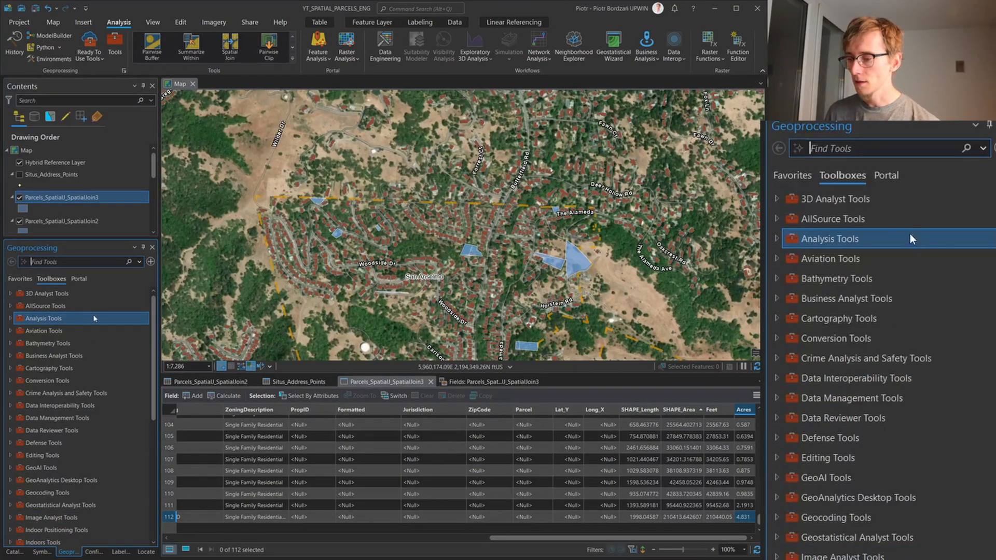
{"action": "type", "text": "fi"}
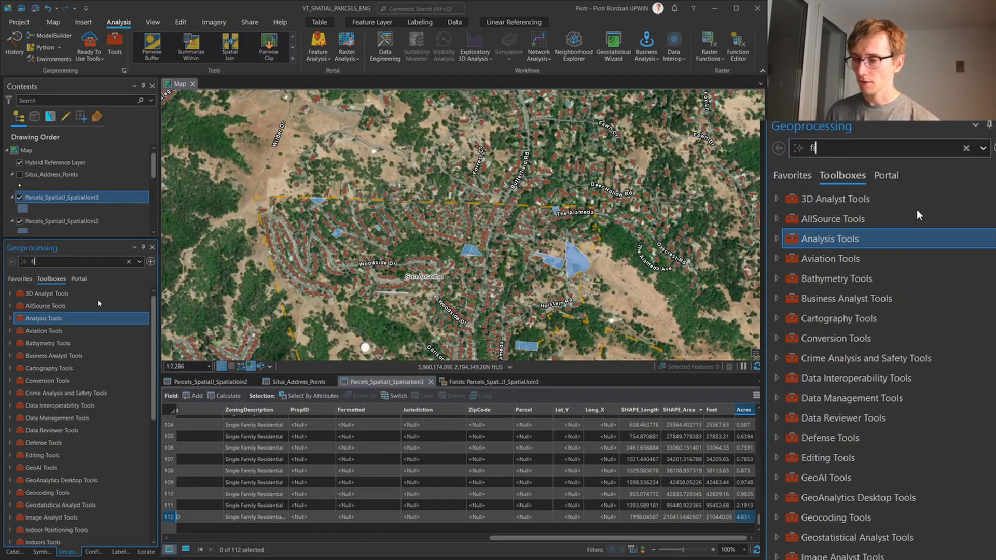
{"action": "type", "text": "eld"}
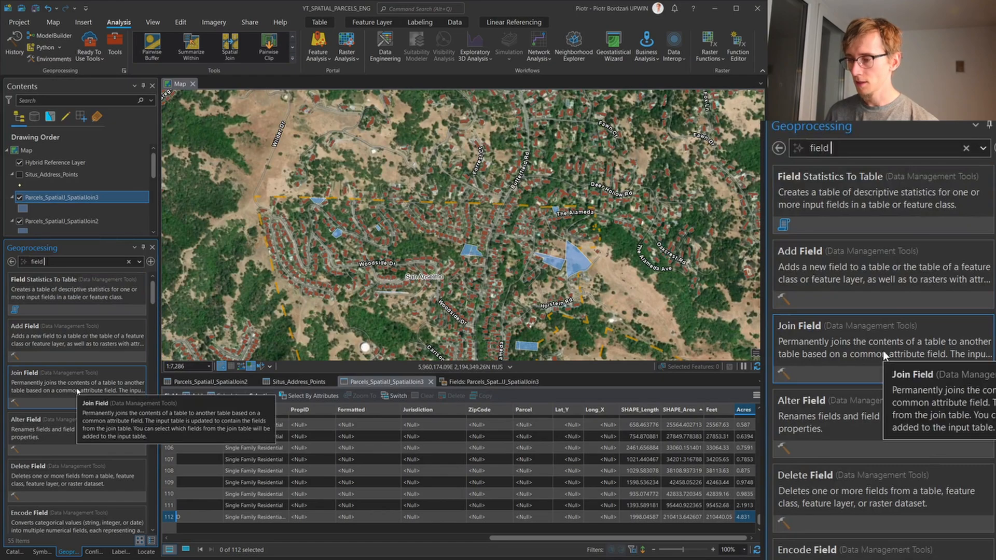
{"action": "type", "text": " calc"}
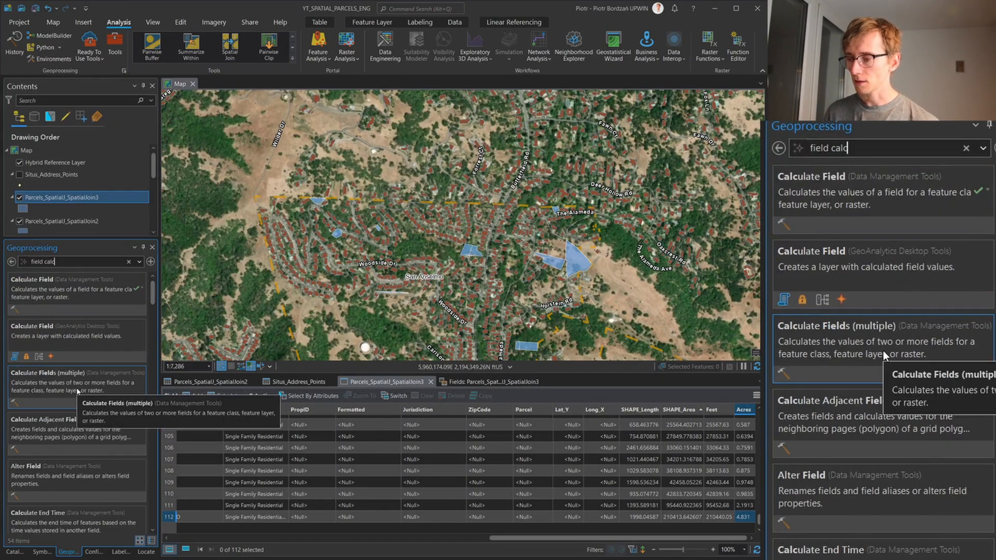
{"action": "left_click", "coordinate": [877, 193]}
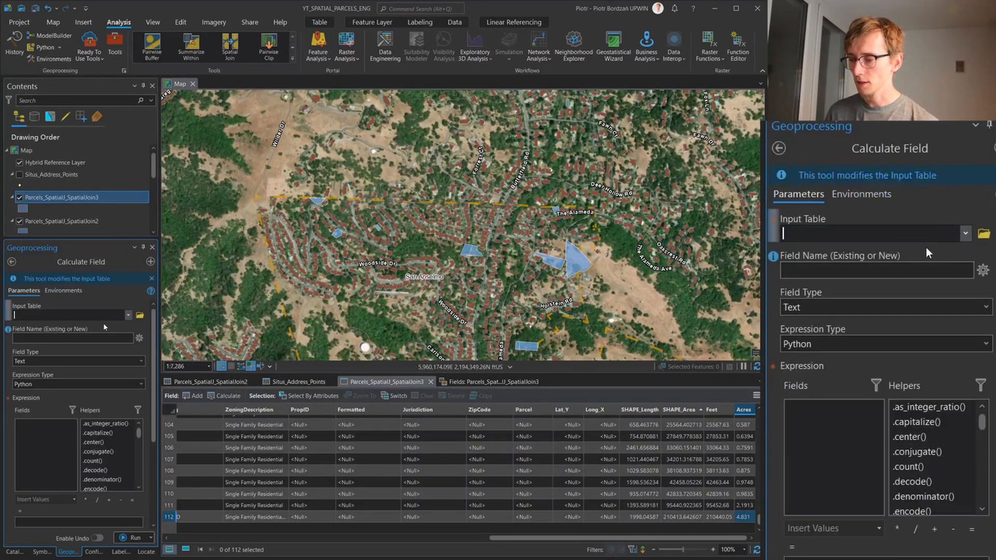
Set the Calculate Field input table to Parcels_SpatialJ_SpatialJoin3 and name the new text field Category
{"action": "left_click", "coordinate": [128, 315]}
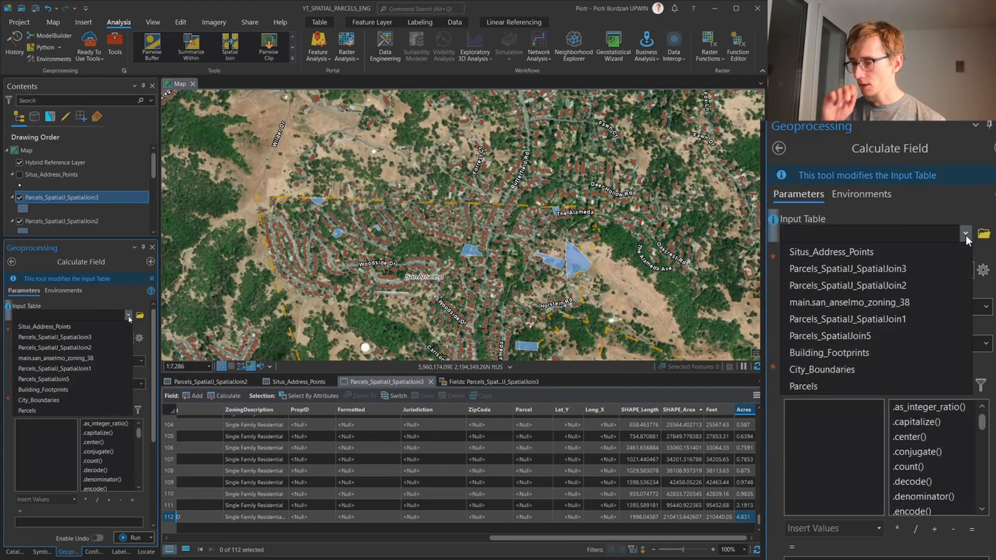
{"action": "left_click", "coordinate": [106, 338]}
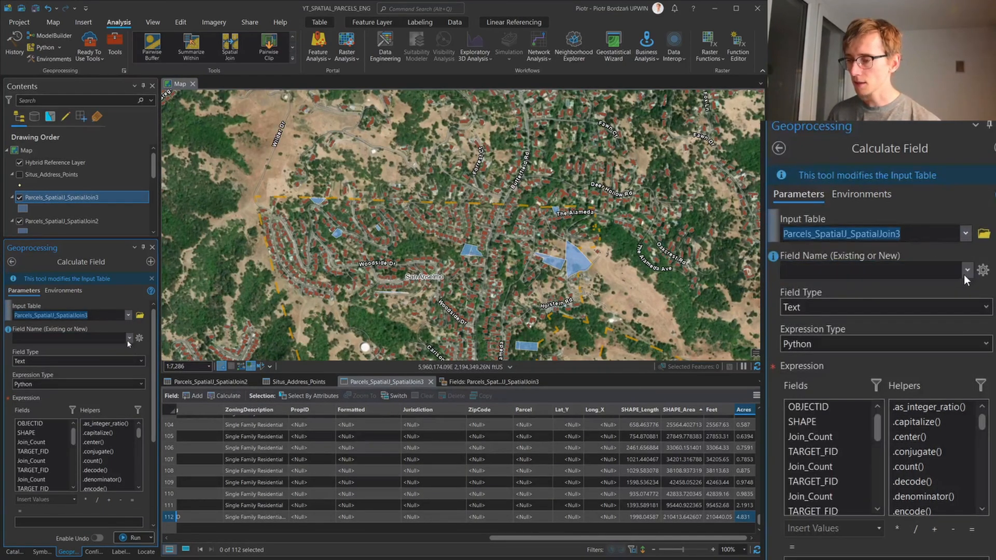
{"action": "left_click", "coordinate": [101, 336]}
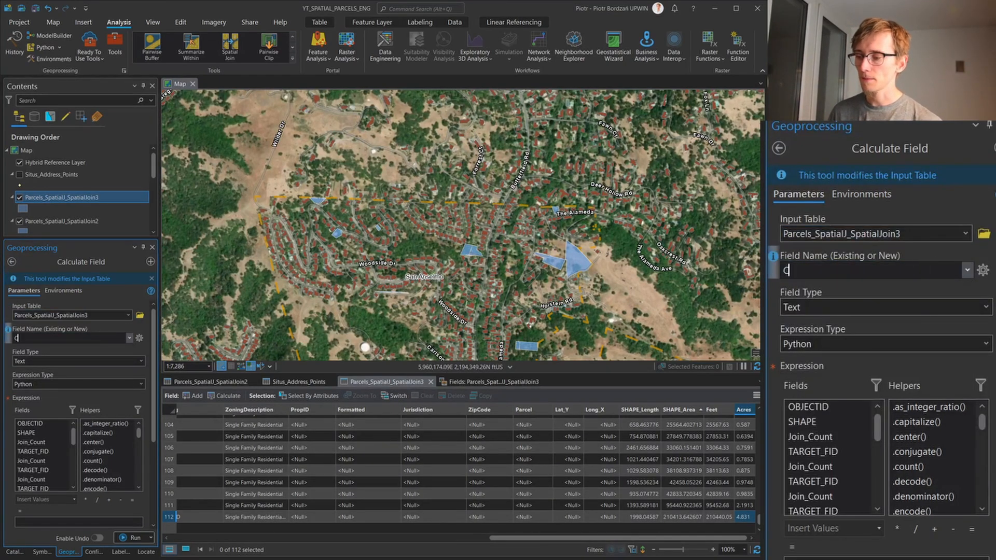
{"action": "type", "text": "Category"}
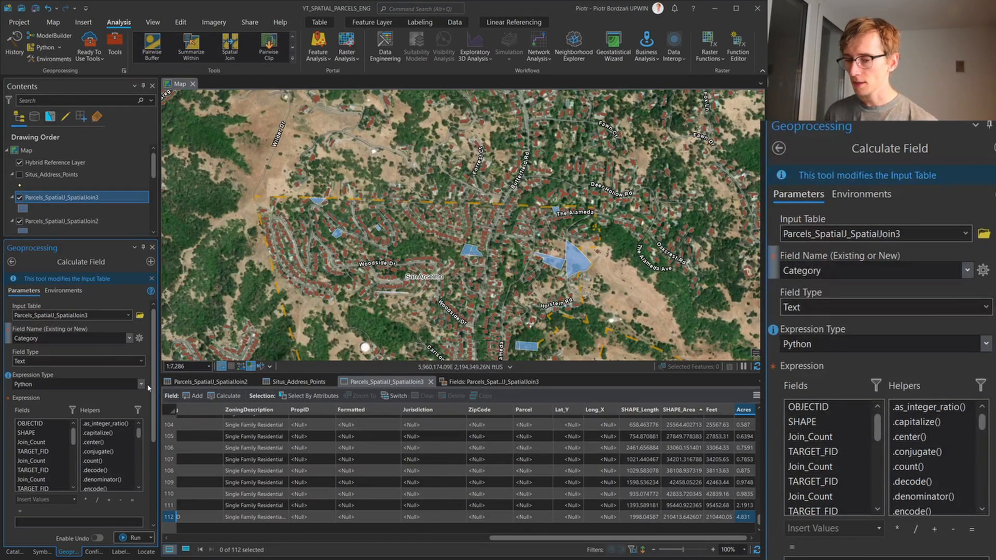
Examine the code block area of the Category calculation and the range of Acres values in the parcel table
{"action": "scroll", "coordinate": [78, 415], "scroll_direction": "down", "scroll_amount": 5}
{"action": "left_click", "coordinate": [100, 425]}
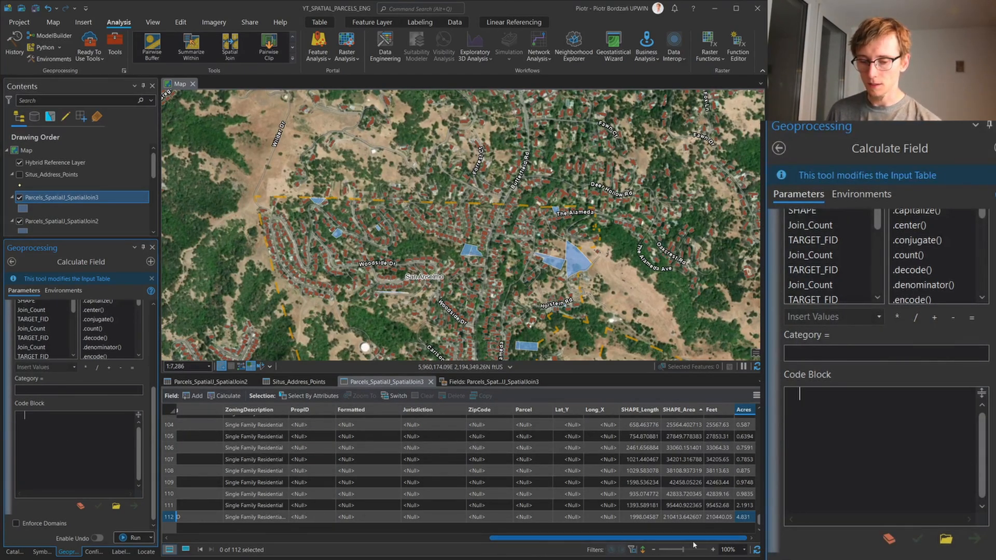
{"action": "scroll", "coordinate": [664, 482], "scroll_direction": "up", "scroll_amount": 20}
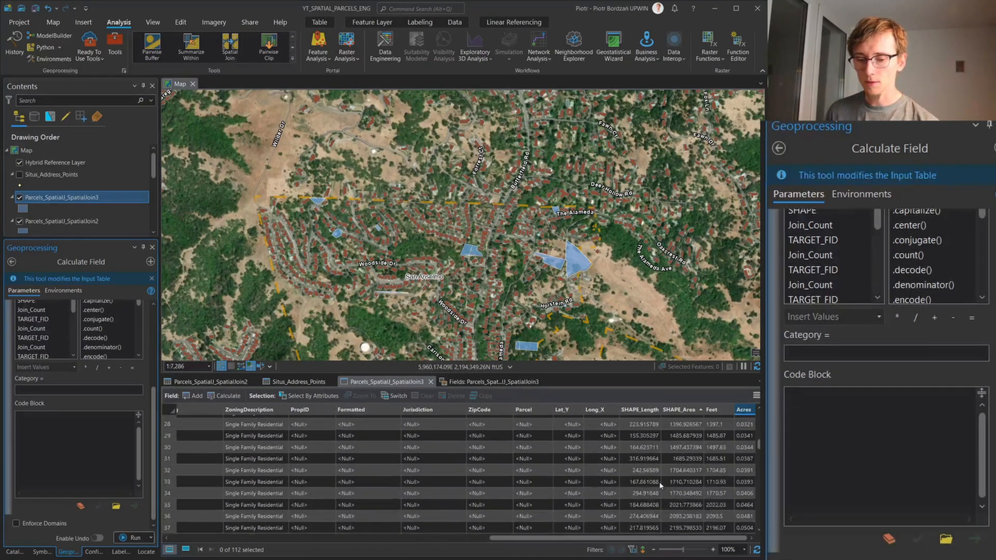
{"action": "scroll", "coordinate": [661, 485], "scroll_direction": "down", "scroll_amount": 12}
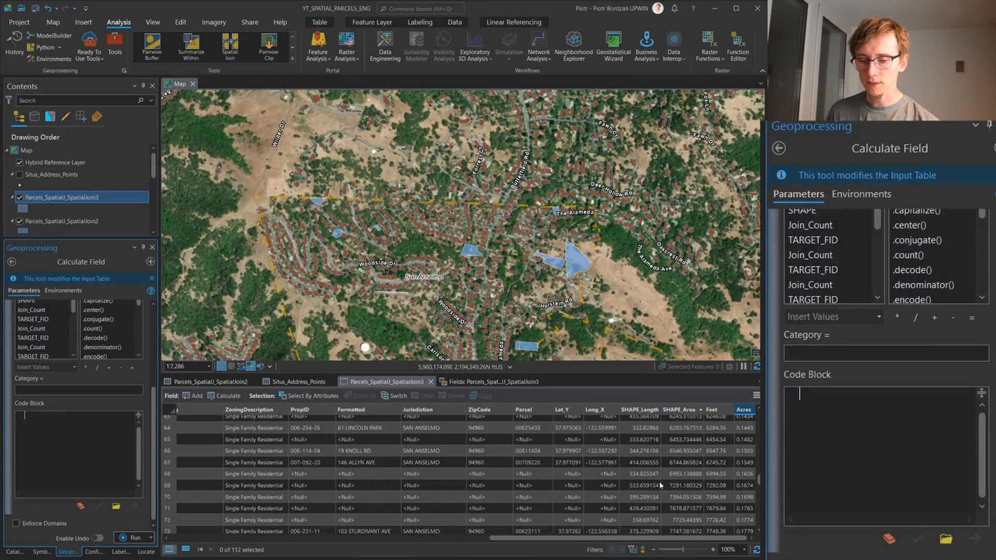
{"action": "scroll", "coordinate": [660, 485], "scroll_direction": "down", "scroll_amount": 14}
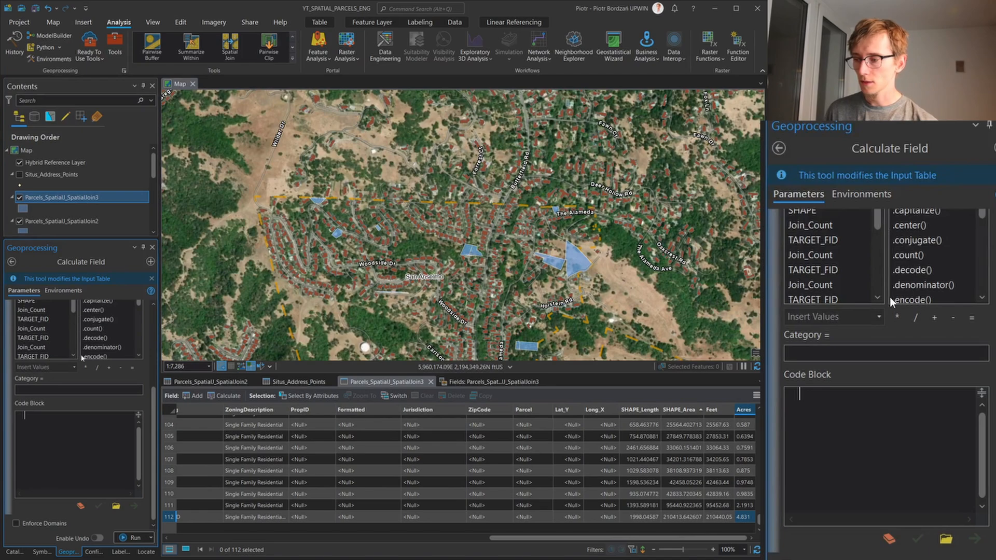
{"action": "scroll", "coordinate": [132, 397], "scroll_direction": "up", "scroll_amount": 2}
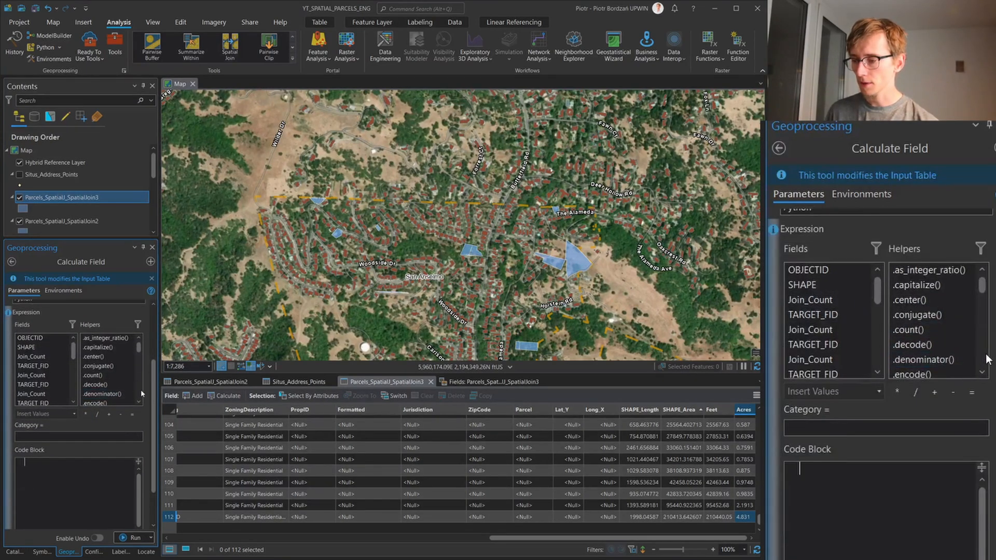
{"action": "scroll", "coordinate": [143, 384], "scroll_direction": "up", "scroll_amount": 3}
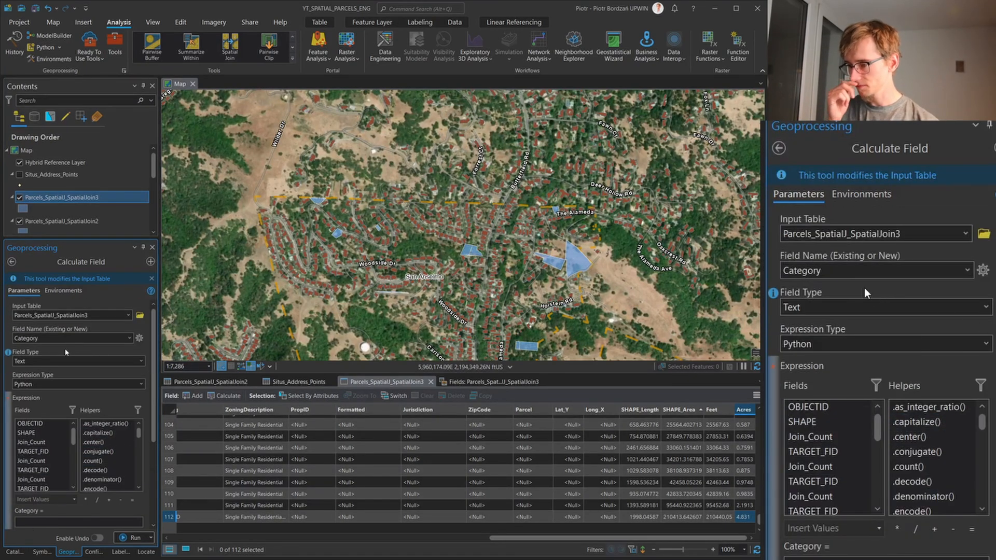
{"action": "scroll", "coordinate": [91, 447], "scroll_direction": "down", "scroll_amount": 1}
{"action": "scroll", "coordinate": [109, 448], "scroll_direction": "down", "scroll_amount": 4}
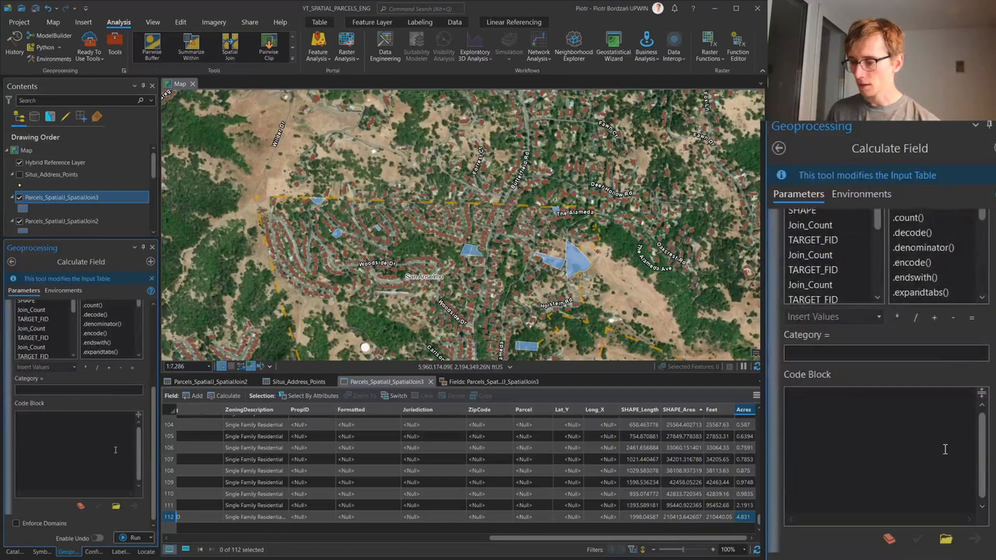
{"action": "left_click", "coordinate": [113, 448]}
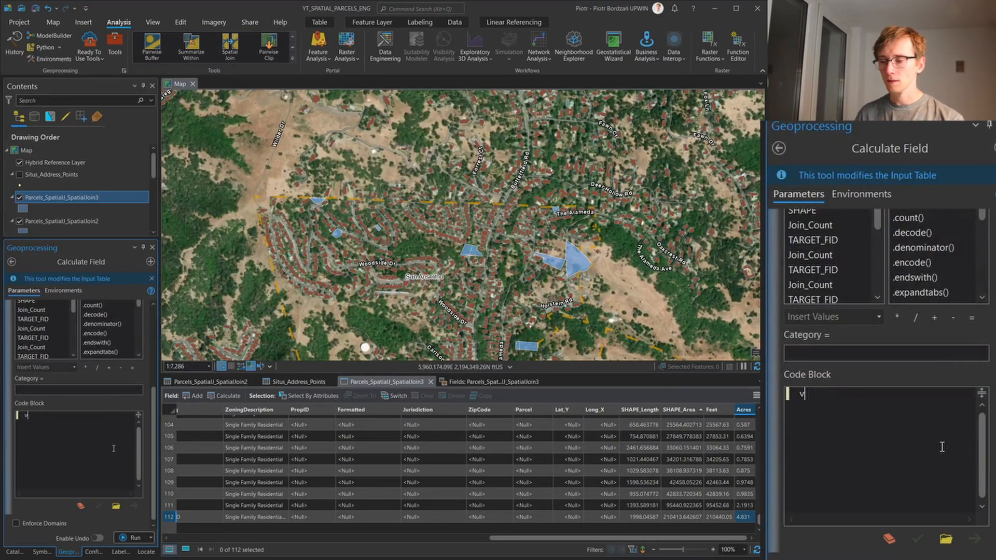
{"action": "type", "text": "var area ="}
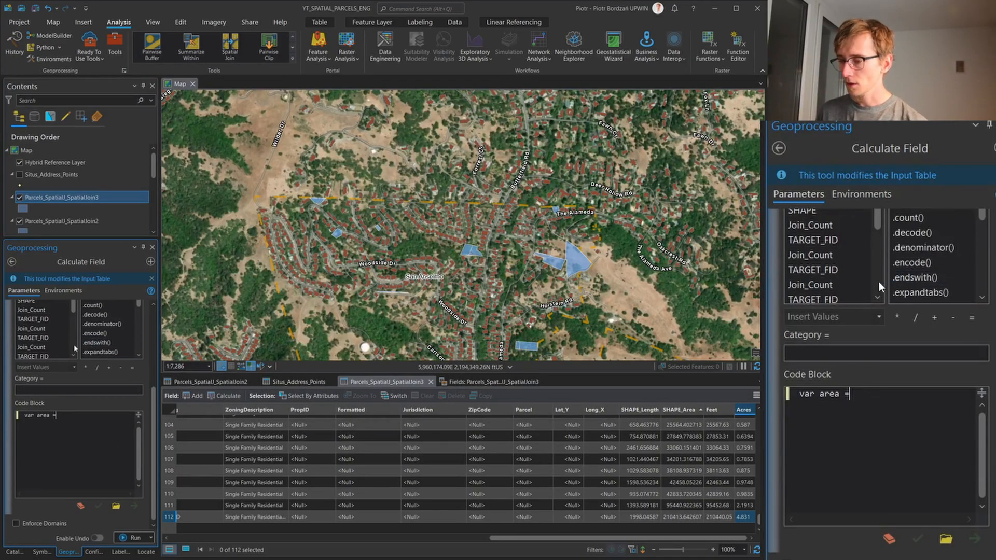
{"action": "scroll", "coordinate": [47, 337], "scroll_direction": "down", "scroll_amount": 6}
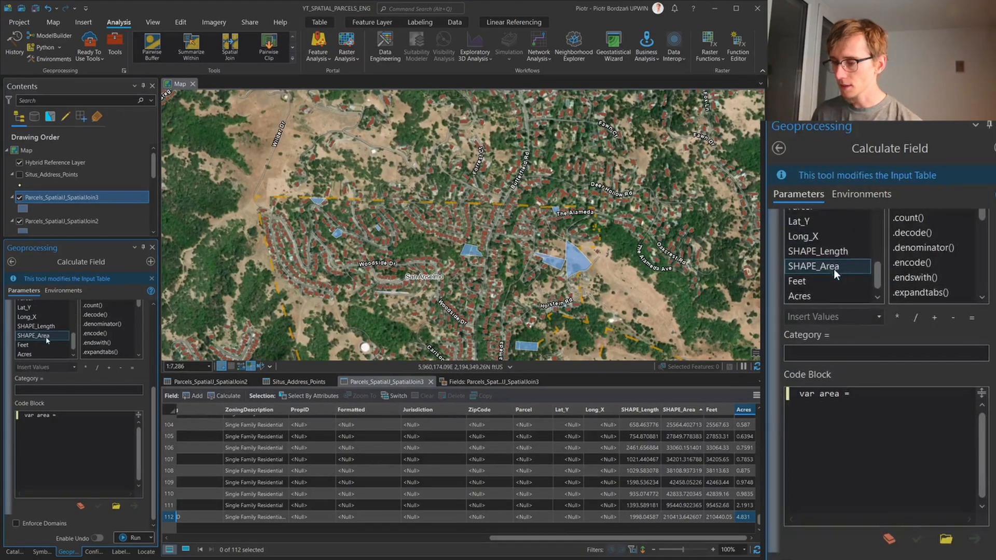
{"action": "double_click", "coordinate": [37, 353]}
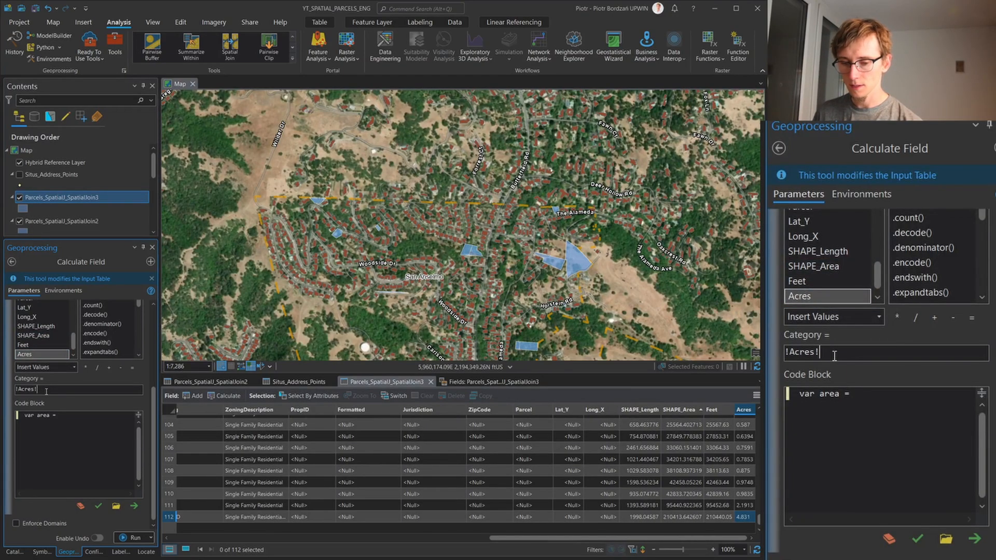
{"action": "key", "text": "ctrl+a"}
{"action": "key", "text": "ctrl+c"}
{"action": "left_click", "coordinate": [71, 414]}
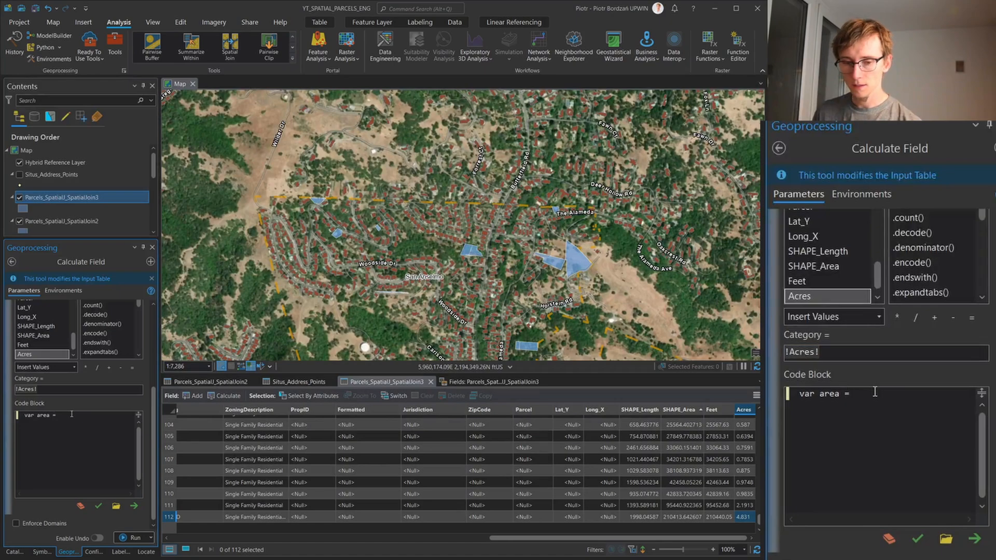
{"action": "key", "text": "ctrl+v"}
Set the expression type of the Category calculation to Arcade
{"action": "scroll", "coordinate": [83, 394], "scroll_direction": "up", "scroll_amount": 5}
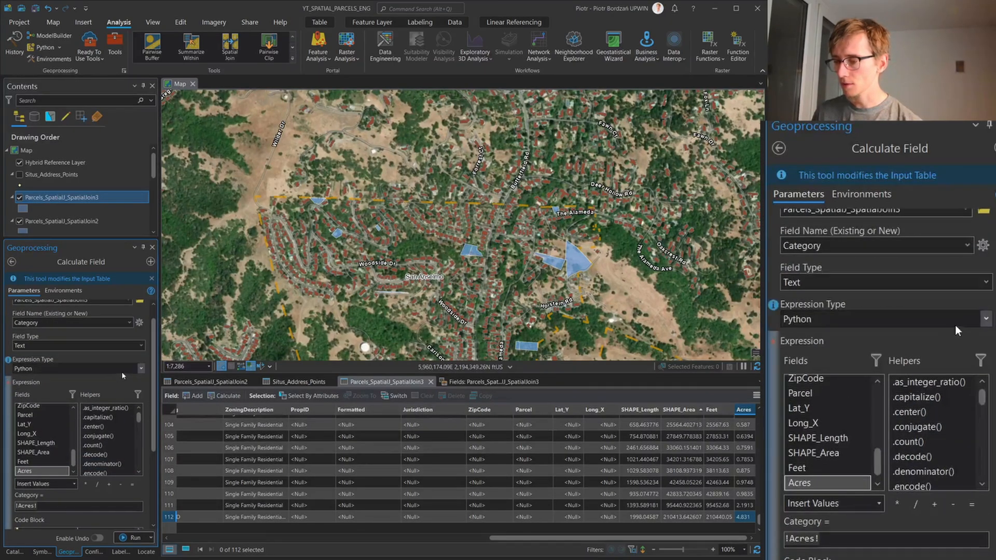
{"action": "left_click", "coordinate": [137, 369]}
{"action": "key", "text": "alt+Down"}
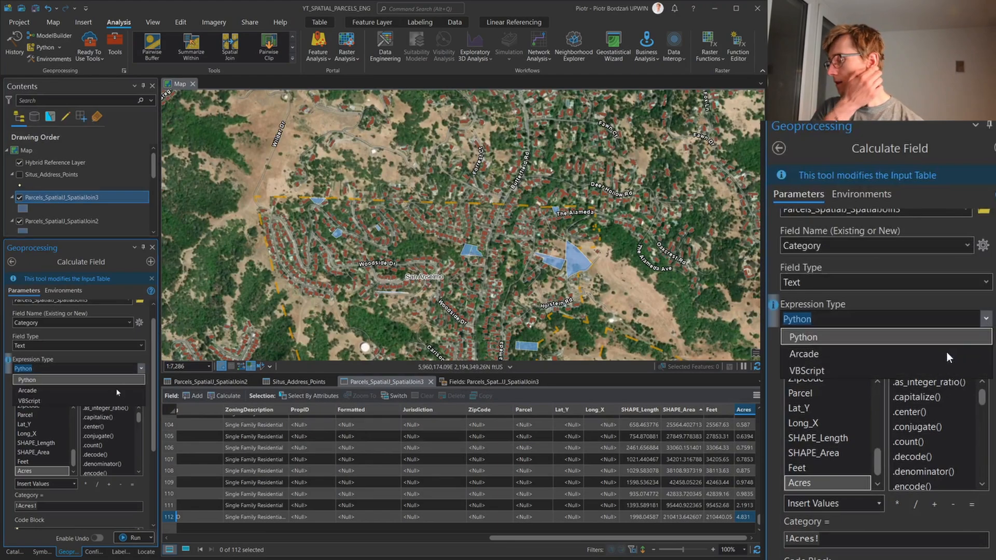
{"action": "left_click", "coordinate": [112, 388]}
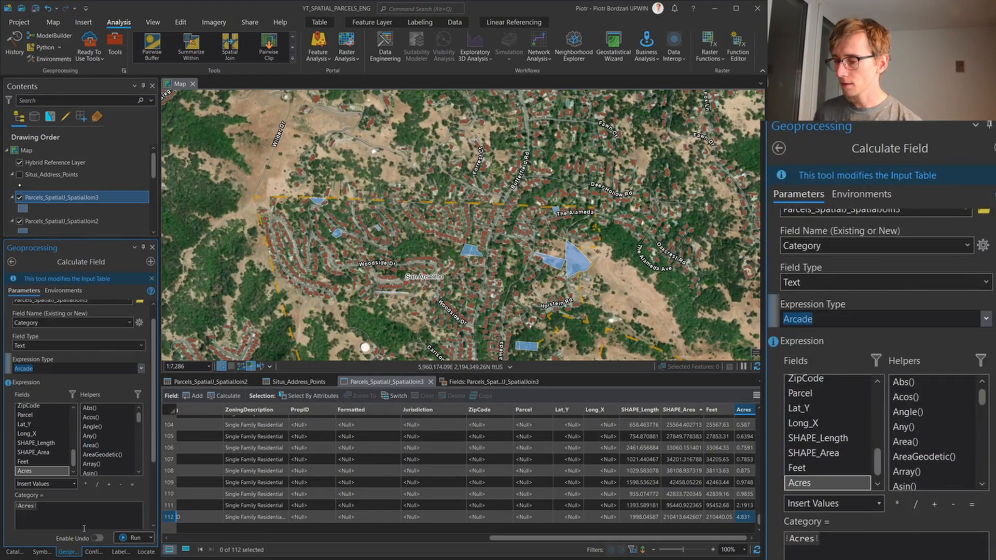
Replace the Category expression with the Arcade variable declaration "var area = $feature.Acres;"
{"action": "left_click", "coordinate": [81, 515]}
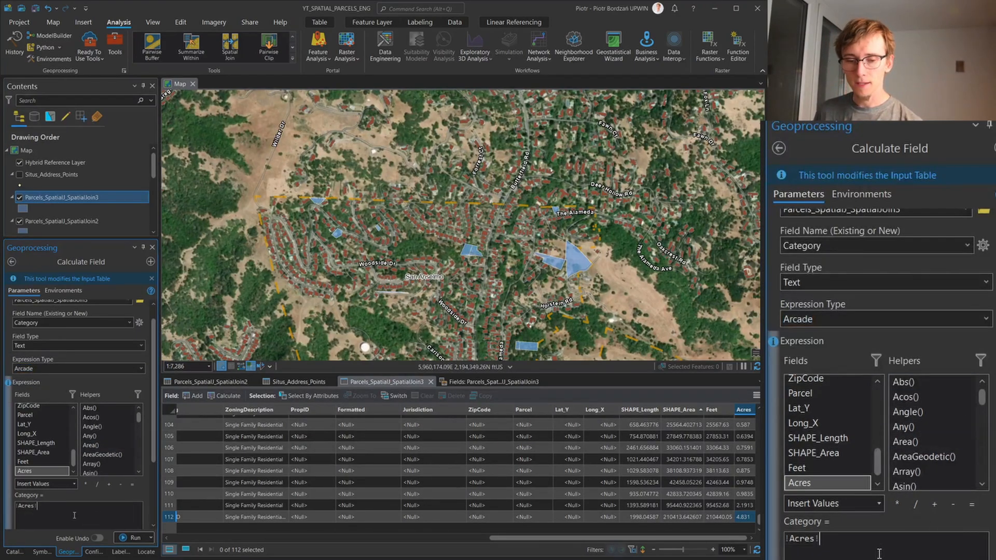
{"action": "key", "text": "ctrl+a"}
{"action": "type", "text": "ar"}
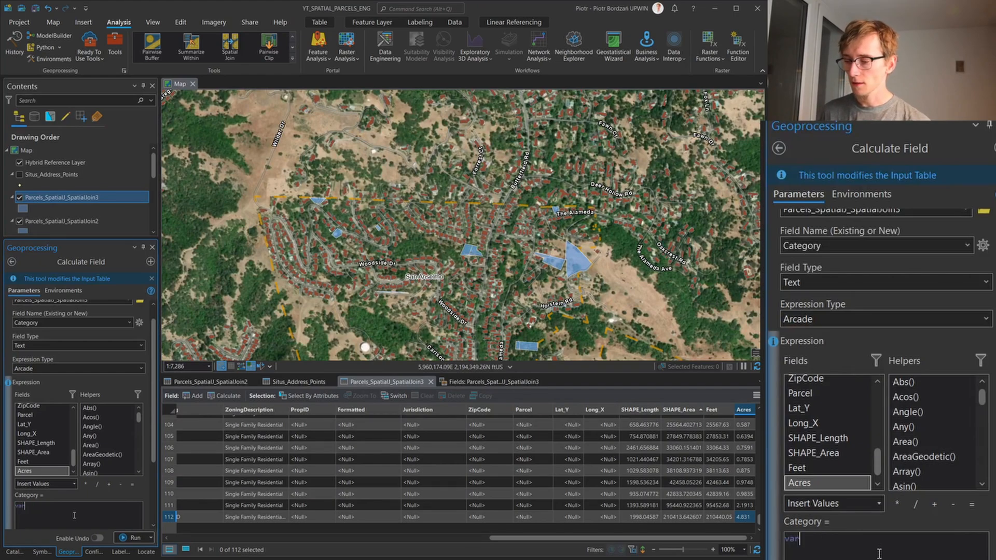
{"action": "scroll", "coordinate": [112, 465], "scroll_direction": "down", "scroll_amount": 3}
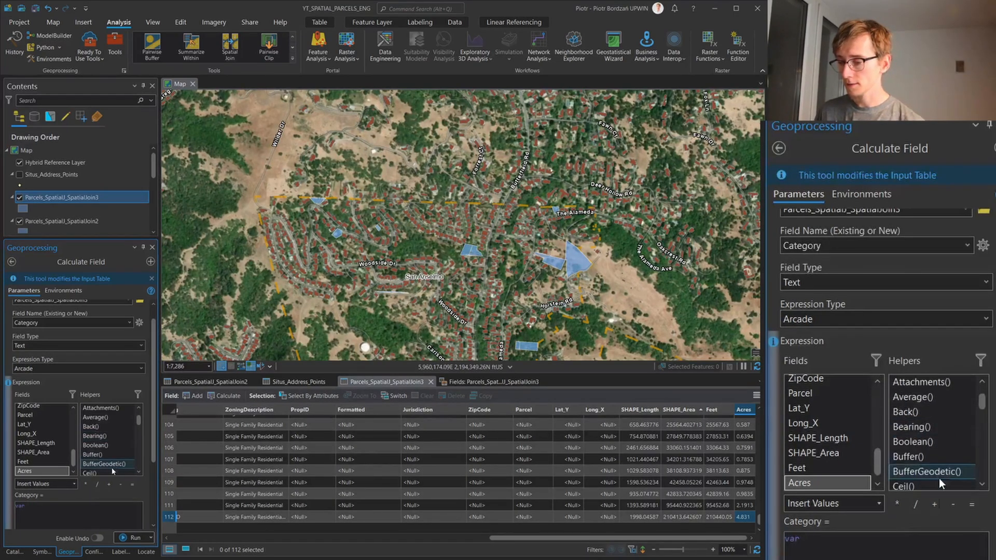
{"action": "scroll", "coordinate": [151, 470], "scroll_direction": "down", "scroll_amount": 1}
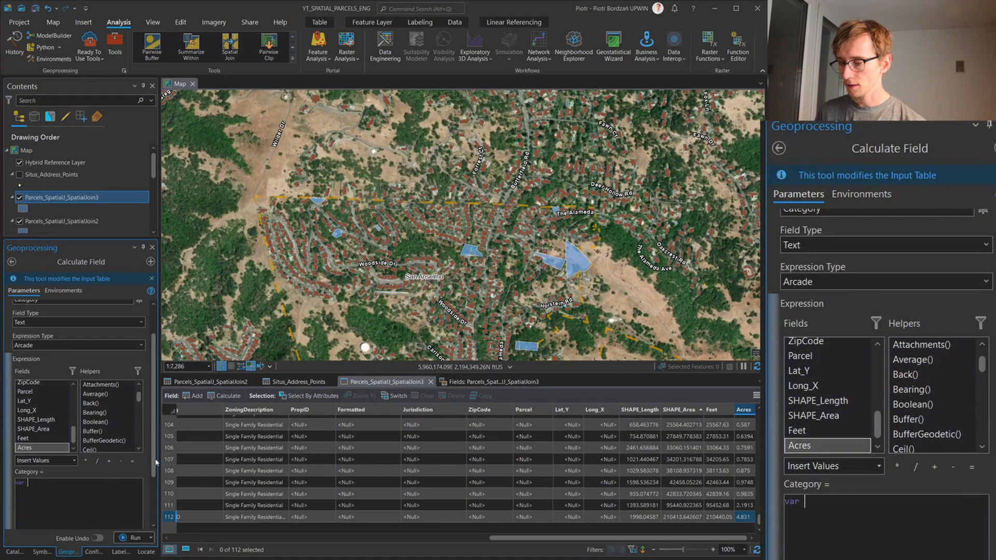
{"action": "scroll", "coordinate": [151, 482], "scroll_direction": "down", "scroll_amount": 1}
{"action": "scroll", "coordinate": [150, 483], "scroll_direction": "down", "scroll_amount": 2}
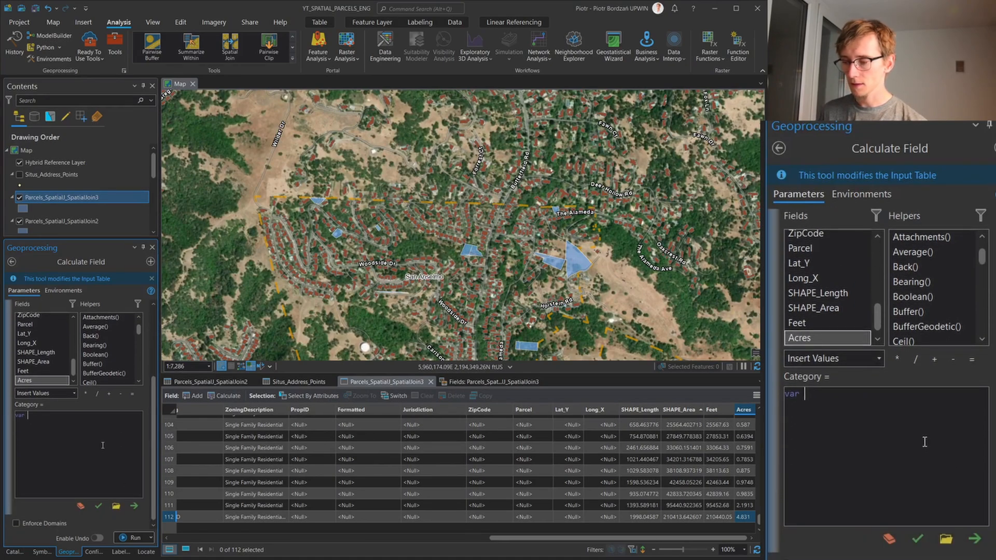
{"action": "type", "text": "area ="}
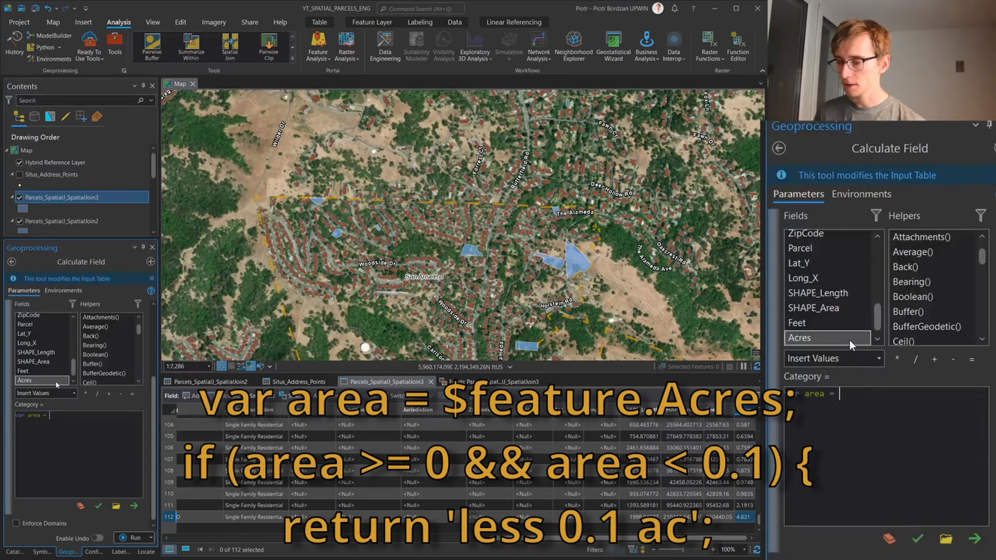
{"action": "double_click", "coordinate": [57, 384]}
{"action": "left_click", "coordinate": [108, 421]}
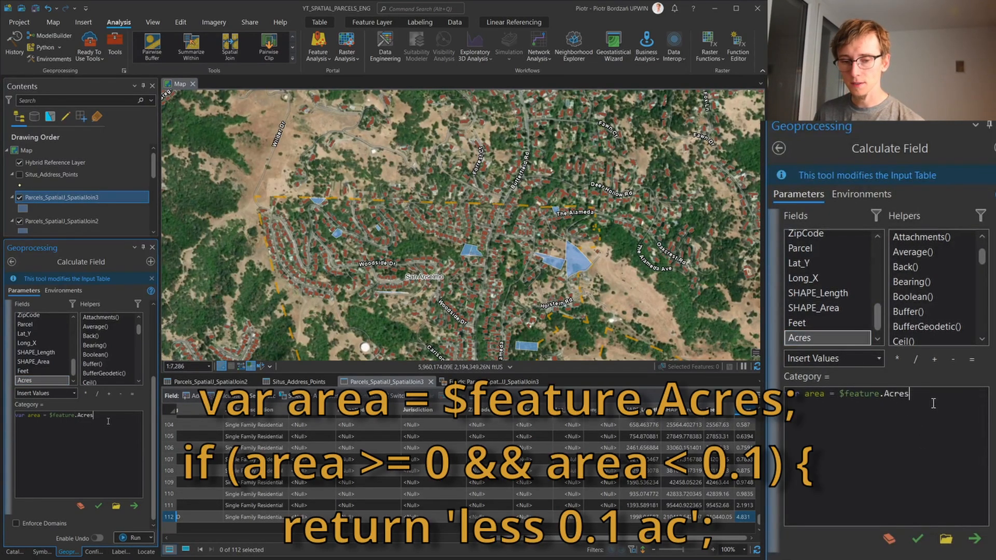
{"action": "type", "text": ";"}
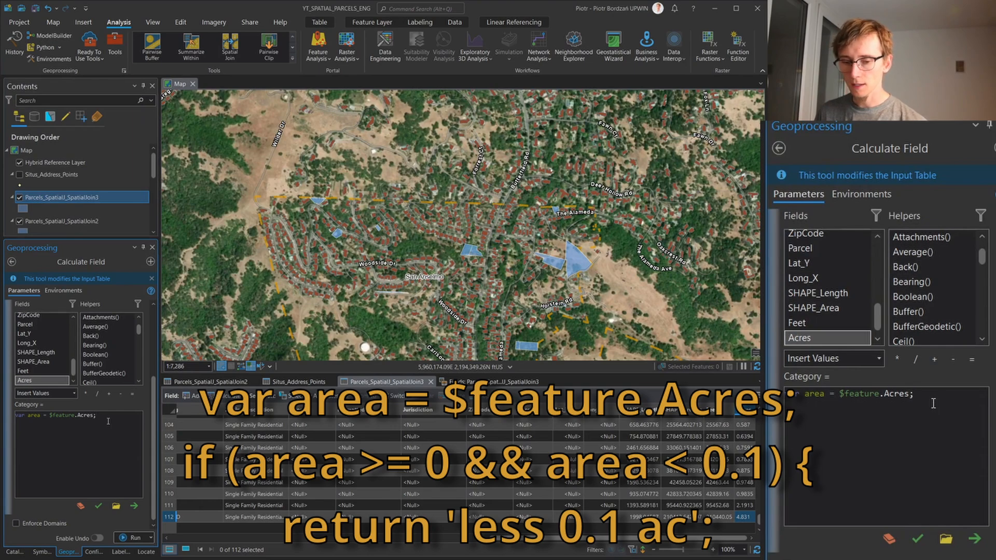
{"action": "type", "text": "if ("}
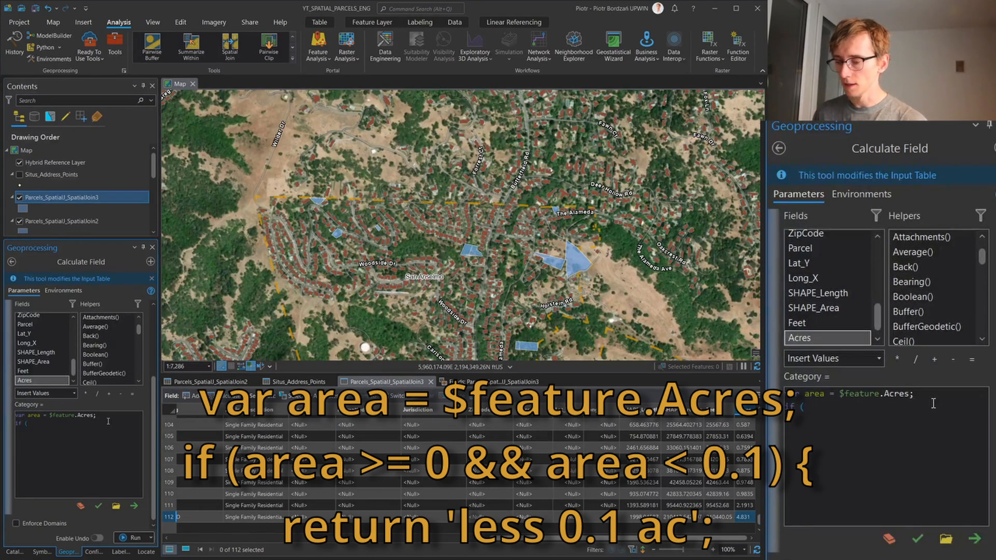
{"action": "type", "text": "area >="}
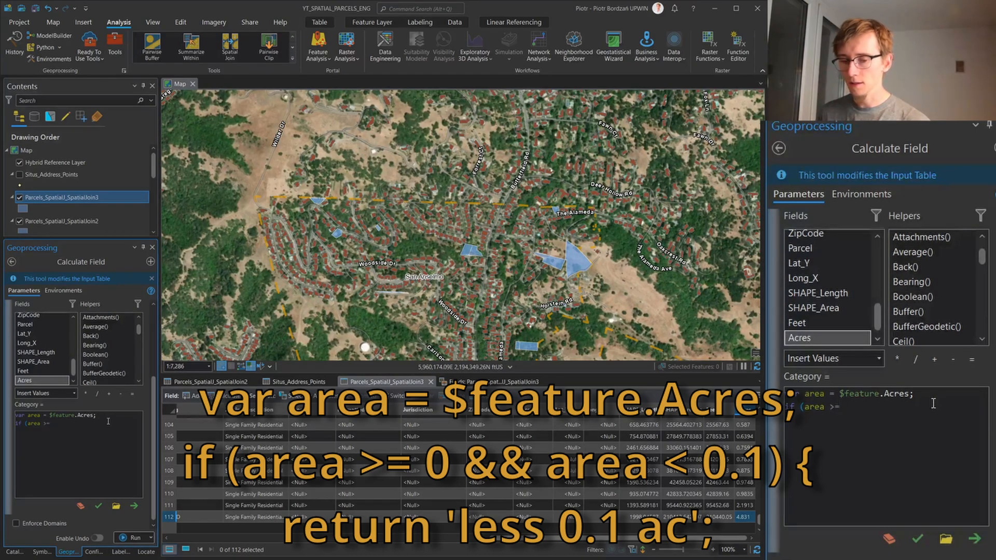
{"action": "type", "text": " 0"}
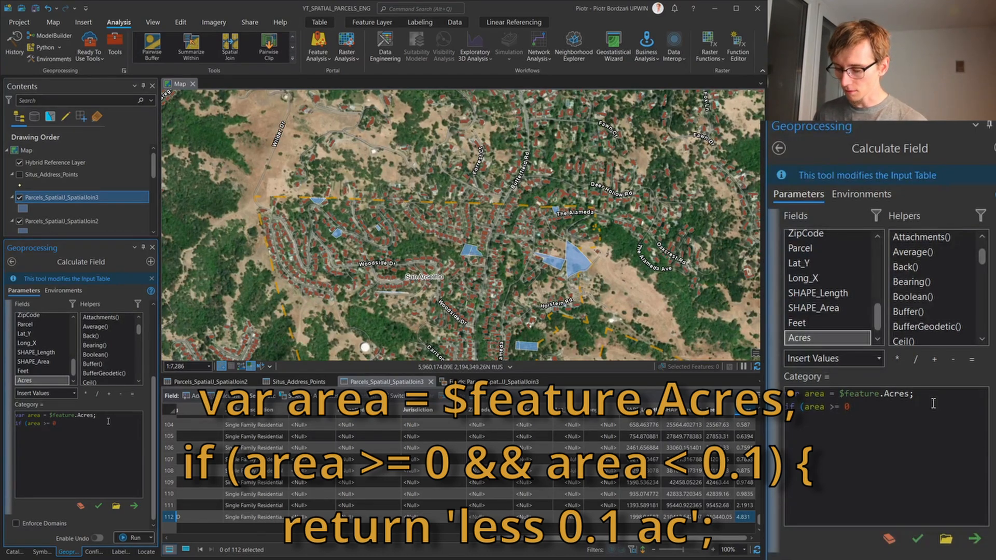
{"action": "type", "text": " && "}
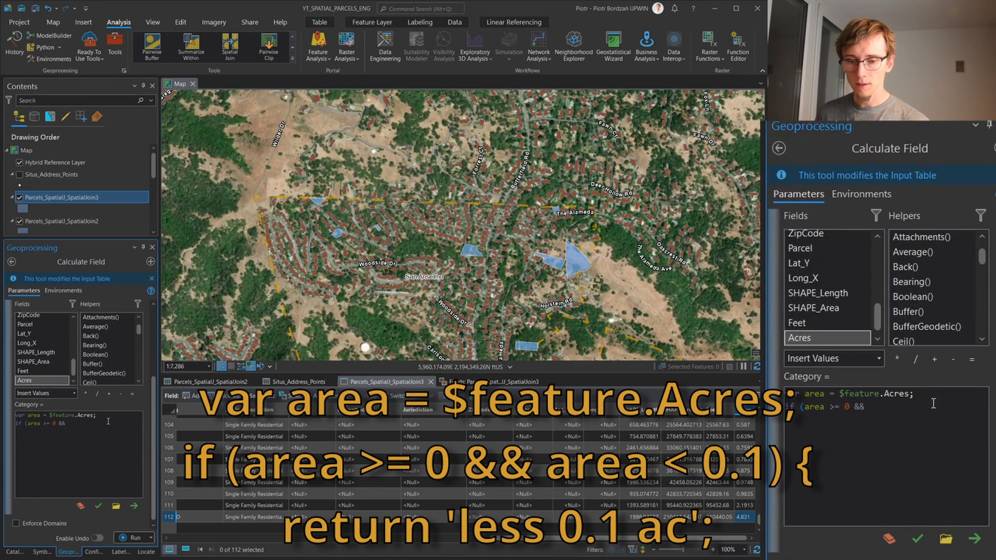
{"action": "type", "text": "area <"}
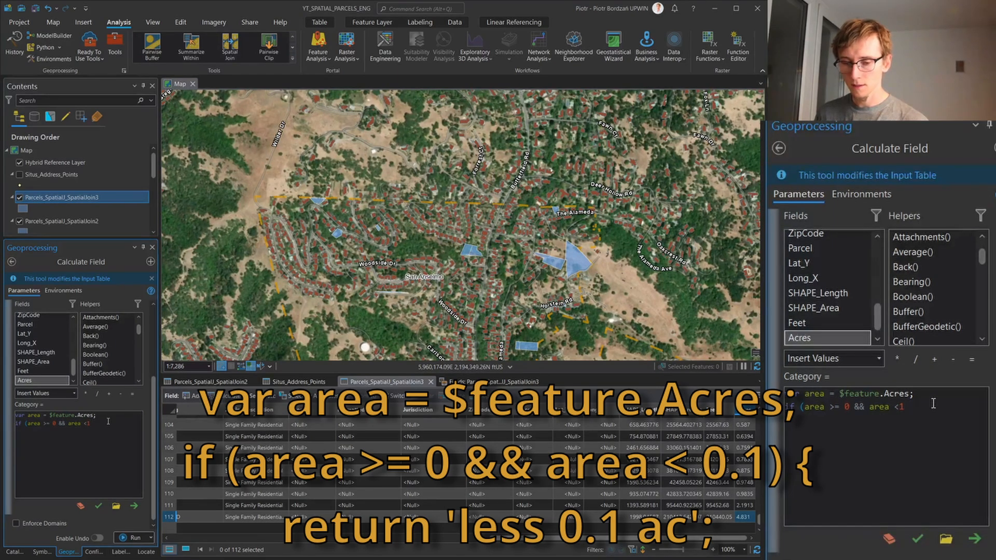
{"action": "type", "text": " 0.1"}
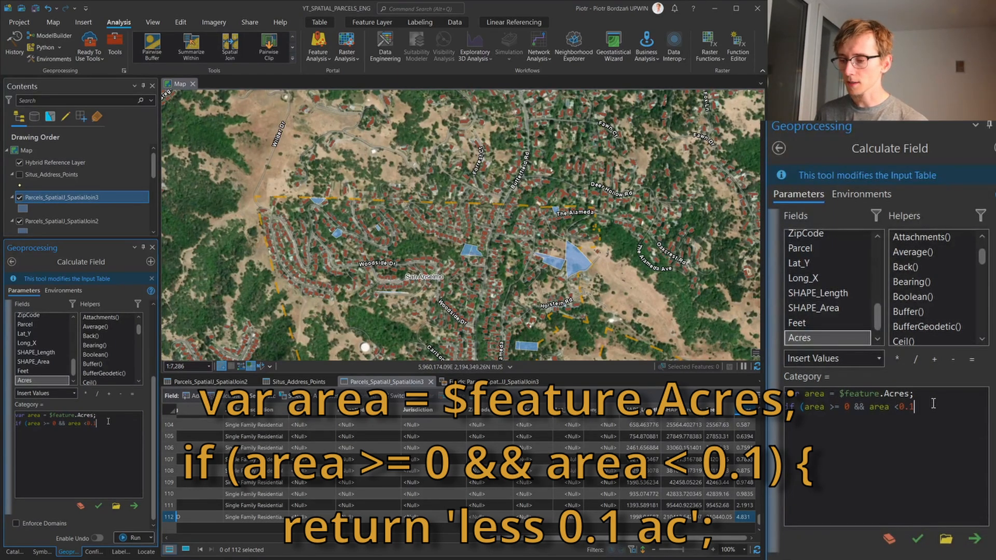
Add the condition "if (area >= 0 && area <0.1) {" below the area variable, checking the smallest Acres values in the table
{"action": "scroll", "coordinate": [705, 503], "scroll_direction": "up", "scroll_amount": 20}
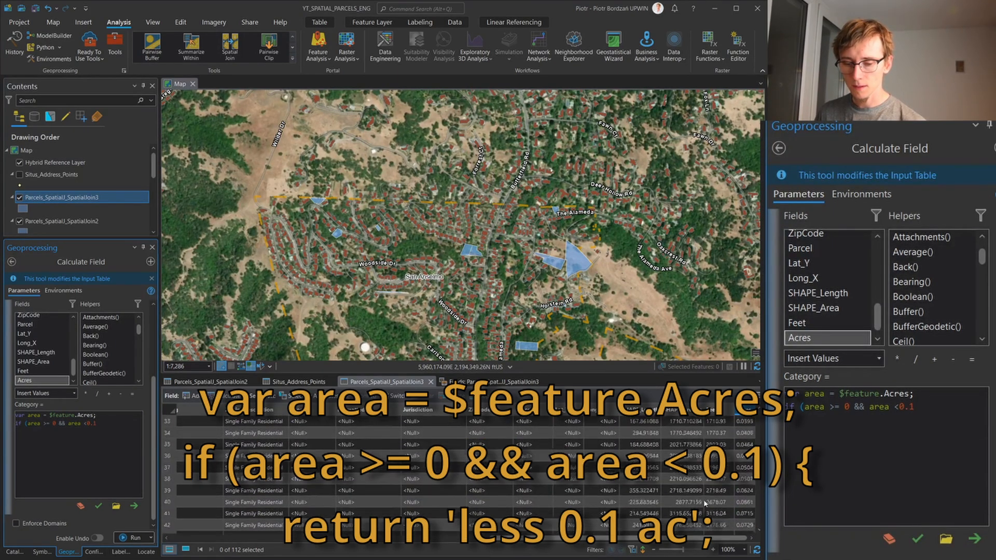
{"action": "scroll", "coordinate": [706, 503], "scroll_direction": "up", "scroll_amount": 3}
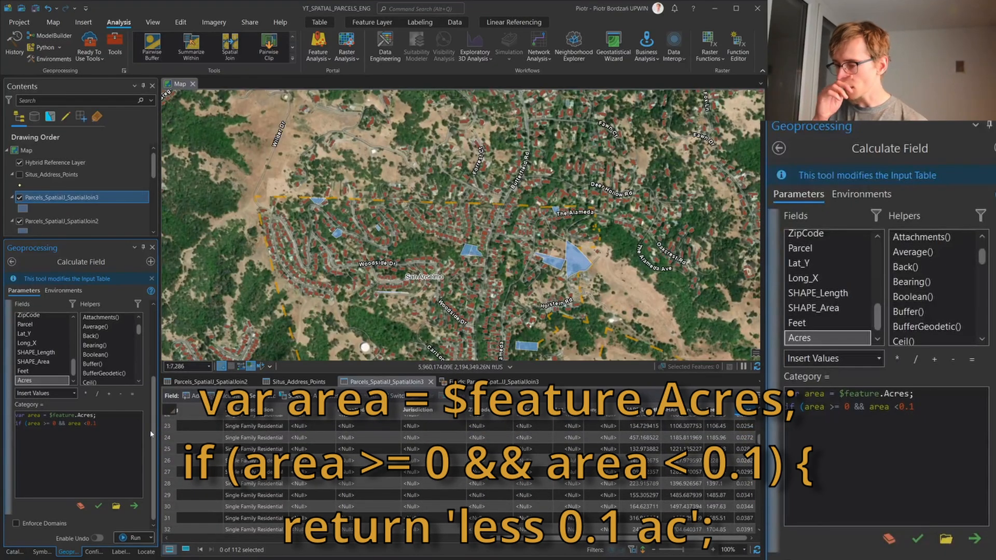
{"action": "type", "text": ")"}
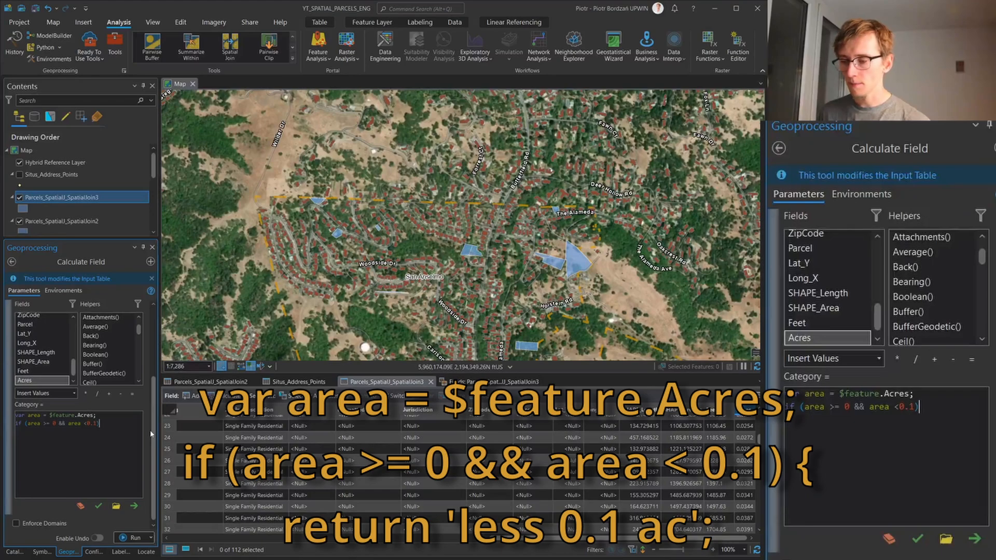
{"action": "type", "text": " {"}
{"action": "key", "text": "BackSpace"}
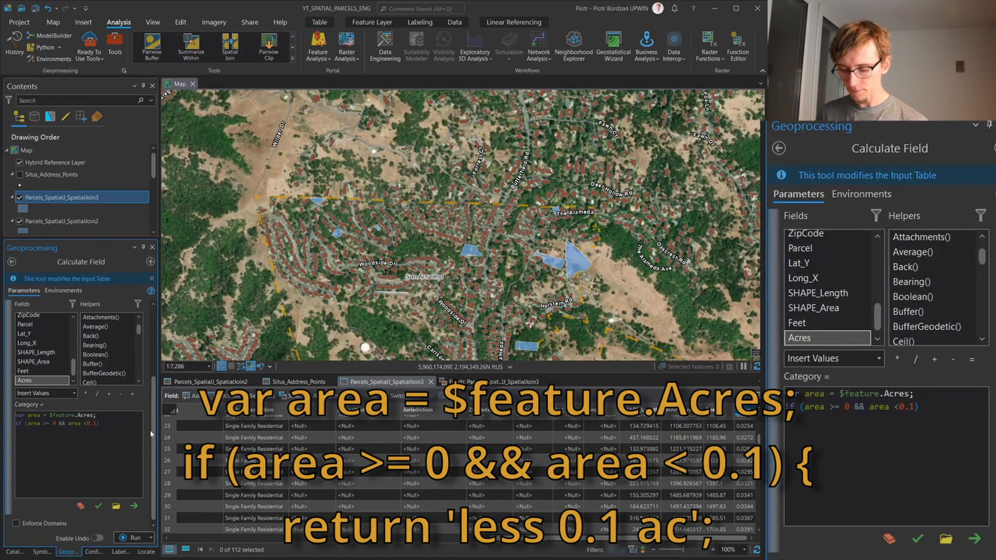
{"action": "type", "text": "{"}
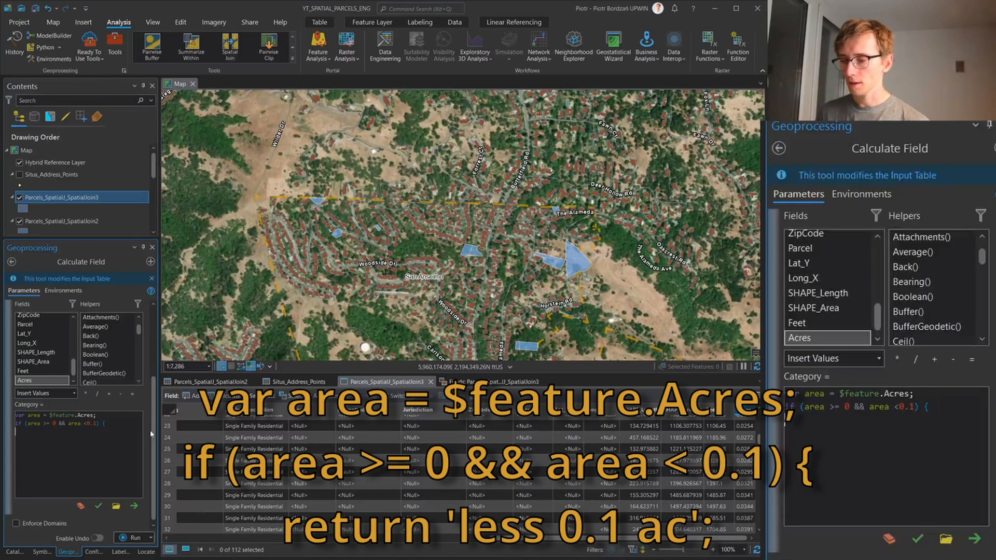
Add the line return 'less 0.1 ac'; under the first condition in the Category expression
{"action": "key", "text": "Return"}
{"action": "type", "text": "return 'le"}
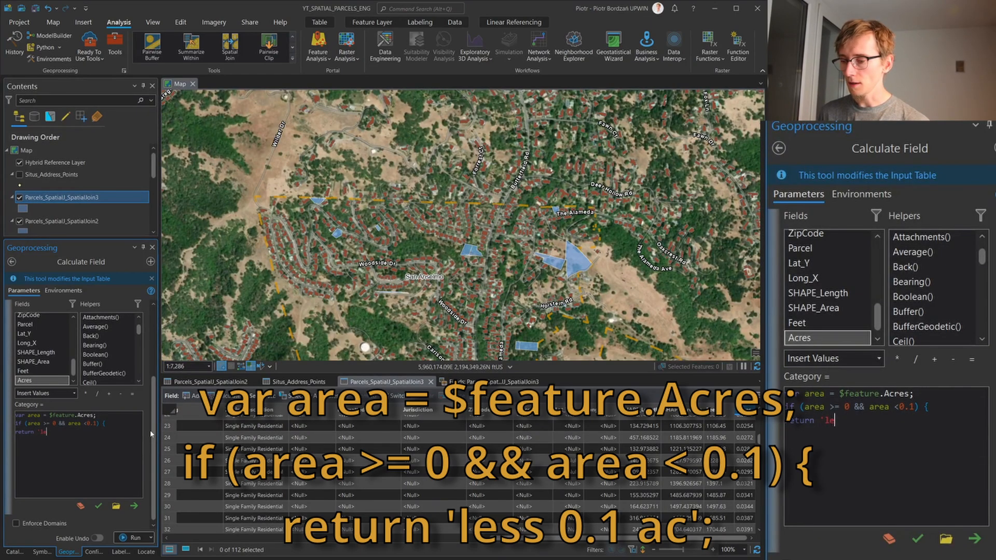
{"action": "type", "text": "ss 0.1"}
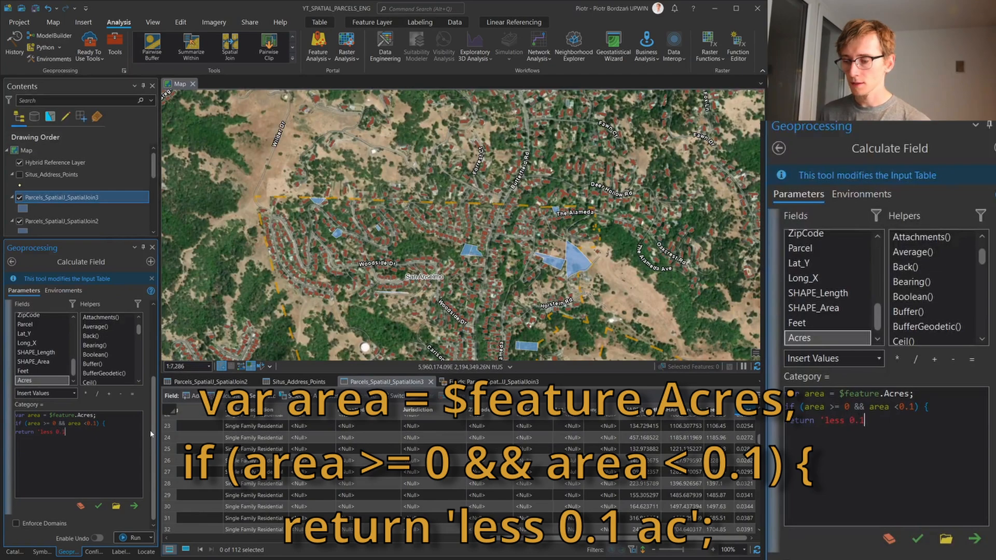
{"action": "type", "text": " ac"}
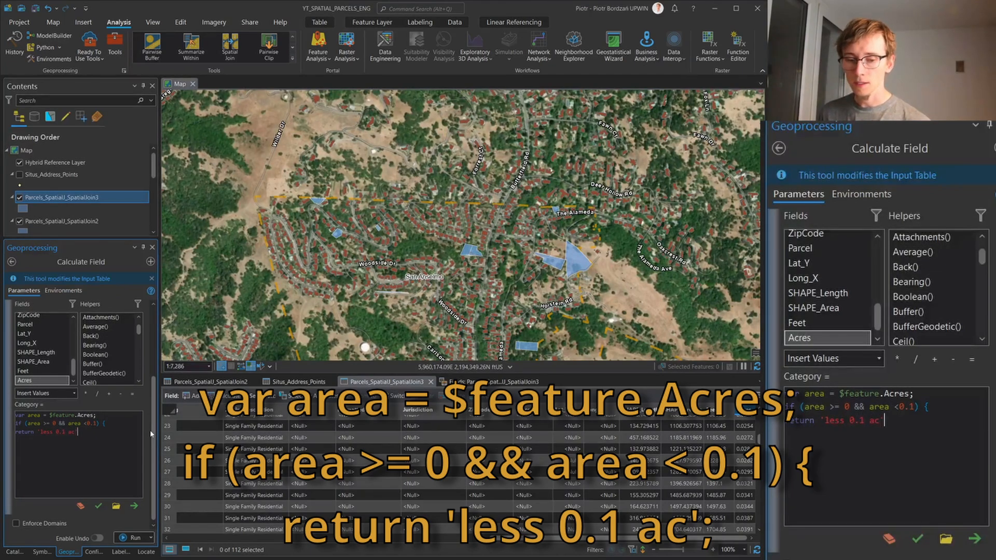
{"action": "key", "text": "BackSpace"}
{"action": "type", "text": "'"}
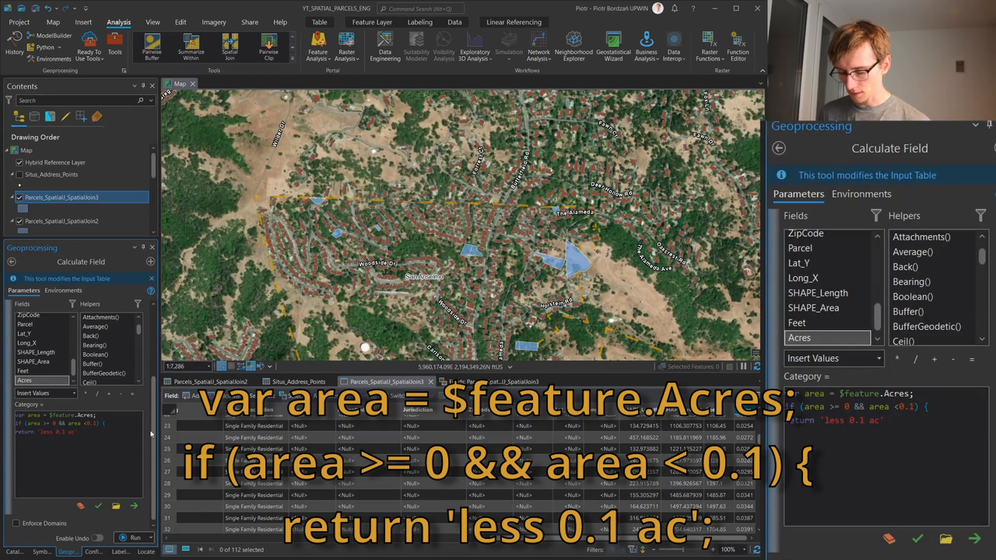
{"action": "type", "text": ";"}
Duplicate the condition and return lines below the first pair, and set the copied condition to area >= 0.1 && area <1
{"action": "left_click_drag", "start_coordinate": [81, 432], "coordinate": [14, 423]}
{"action": "key", "text": "ctrl+c"}
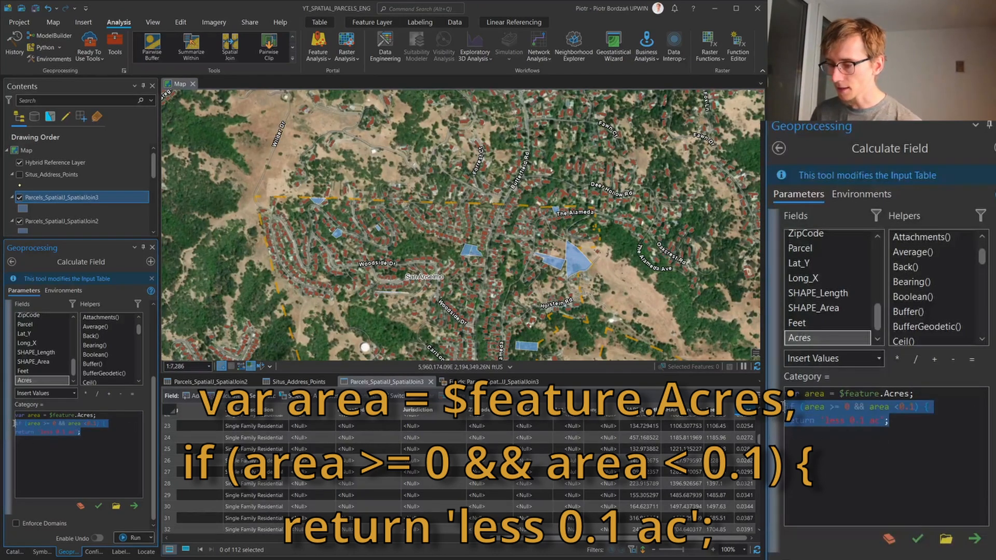
{"action": "left_click", "coordinate": [96, 425]}
{"action": "left_click", "coordinate": [88, 438]}
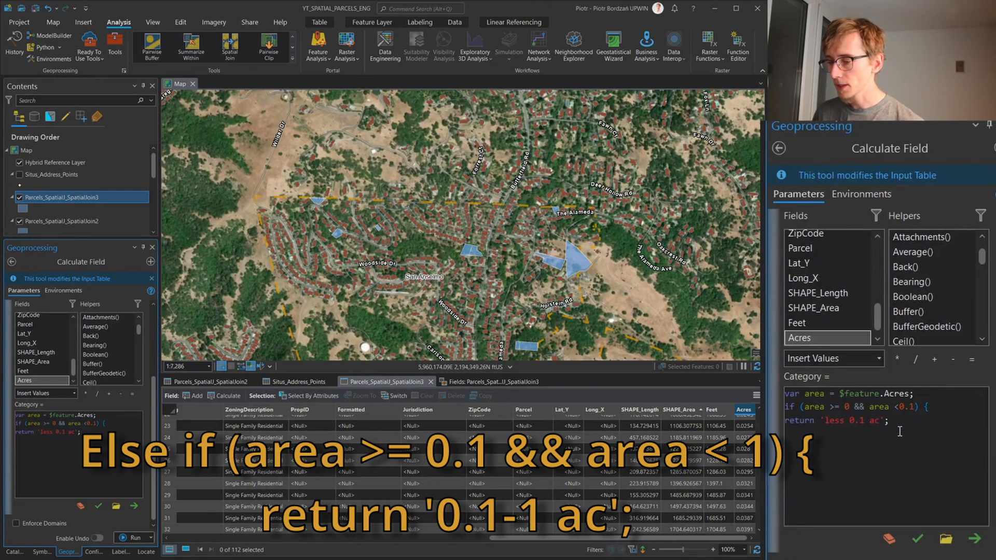
{"action": "key", "text": "Return"}
{"action": "key", "text": "ctrl+v"}
{"action": "left_click", "coordinate": [53, 440]}
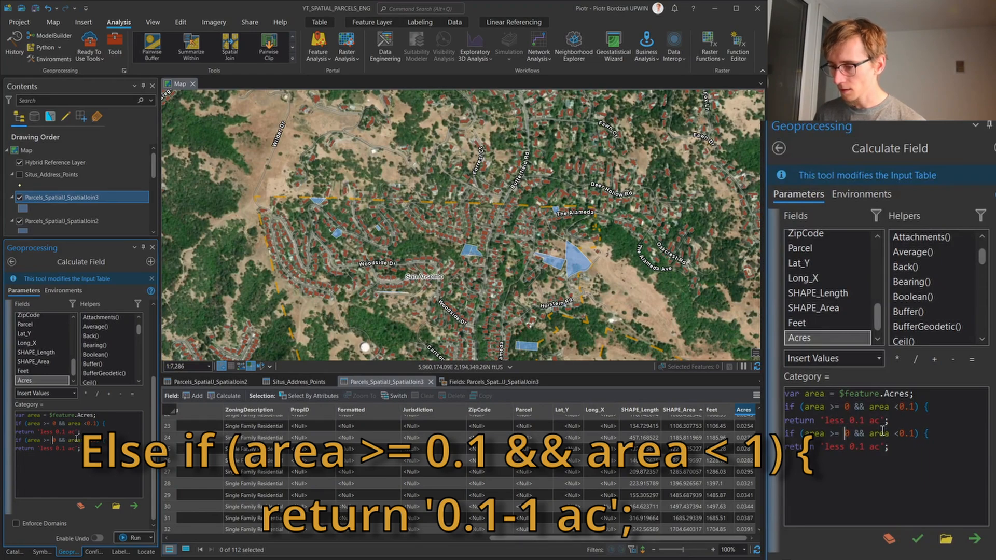
{"action": "key", "text": "BackSpace"}
{"action": "type", "text": ".1"}
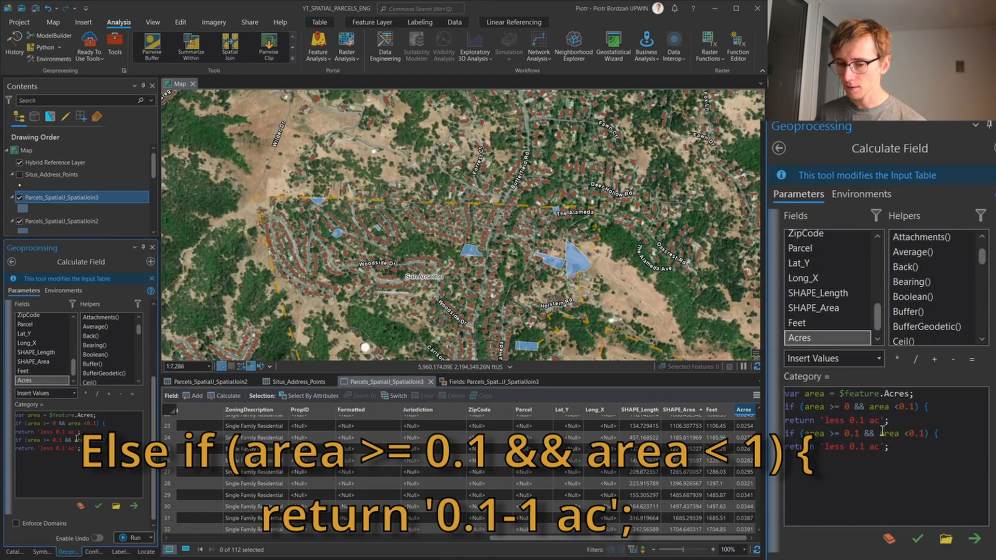
{"action": "key", "text": "BackSpace"}
{"action": "key", "text": "BackSpace"}
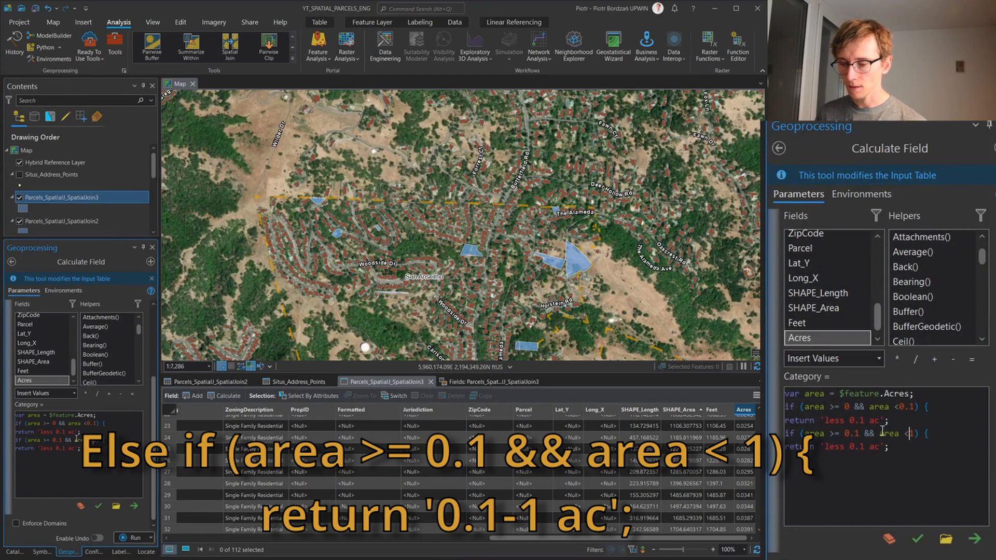
Change the text returned by the second condition to '0.1-1 ac'
{"action": "double_click", "coordinate": [841, 448]}
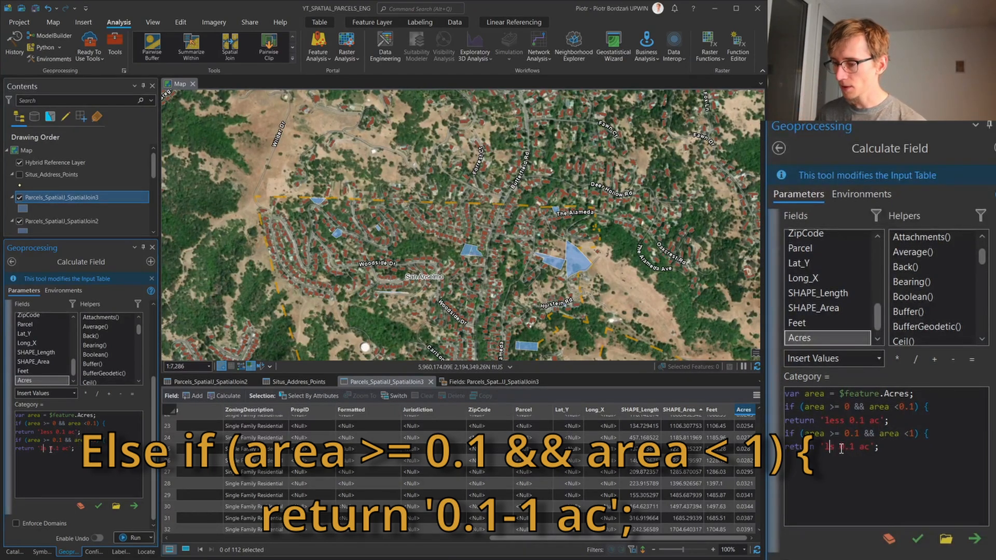
{"action": "type", "text": "0.1-"}
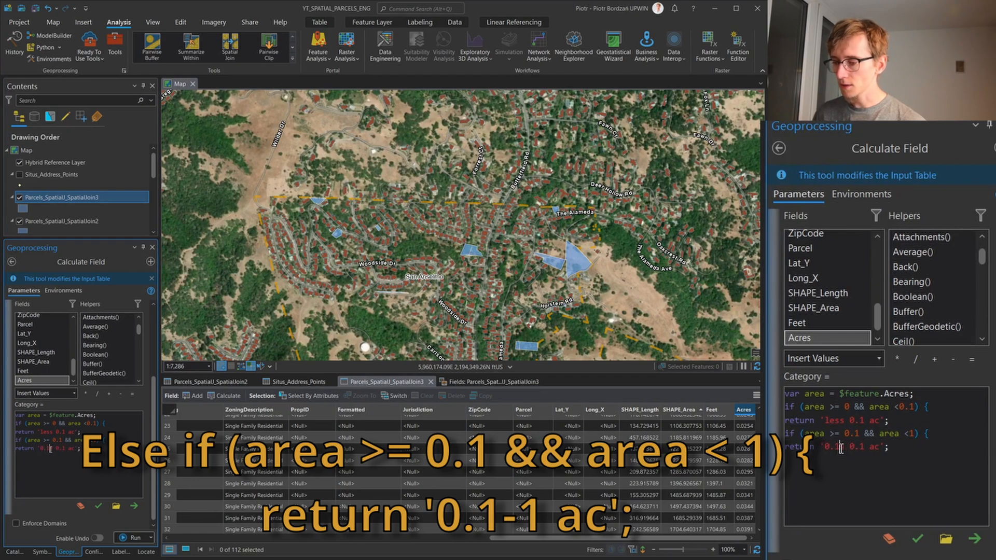
{"action": "key", "text": "Delete"}
{"action": "key", "text": "Delete"}
{"action": "key", "text": "Delete"}
{"action": "key", "text": "Delete"}
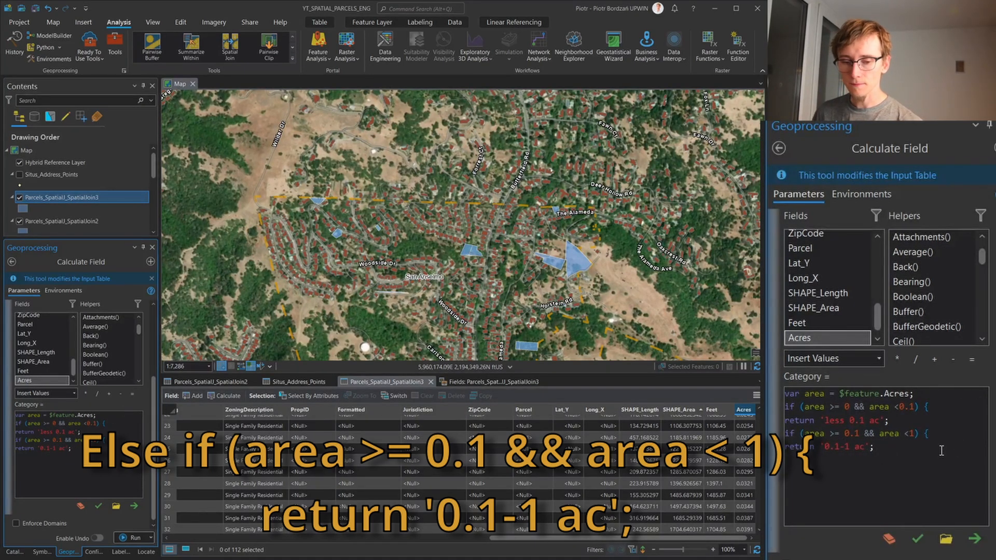
Check the largest Acres values in the table and put else before the second if condition
{"action": "scroll", "coordinate": [662, 455], "scroll_direction": "down", "scroll_amount": 20}
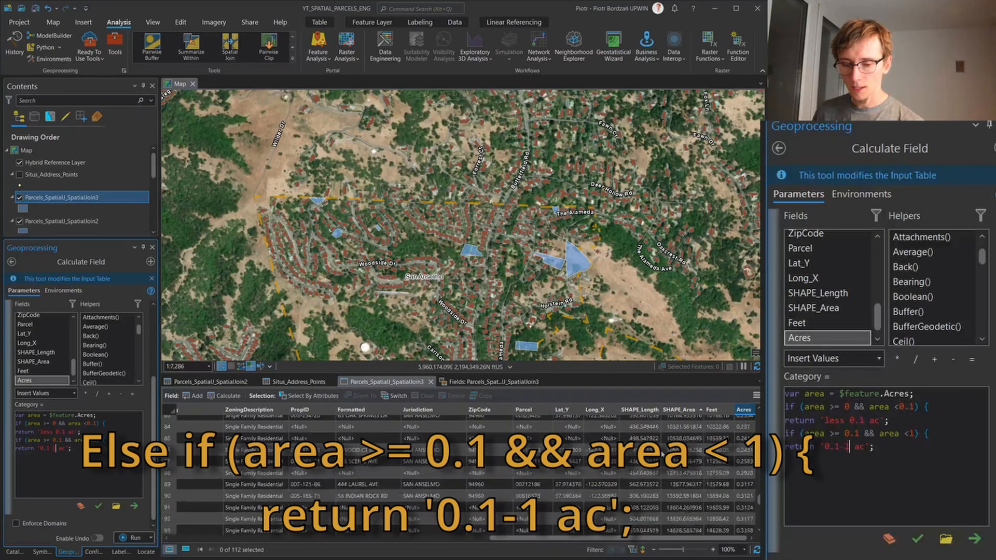
{"action": "scroll", "coordinate": [661, 454], "scroll_direction": "down", "scroll_amount": 6}
{"action": "scroll", "coordinate": [663, 455], "scroll_direction": "up", "scroll_amount": 2}
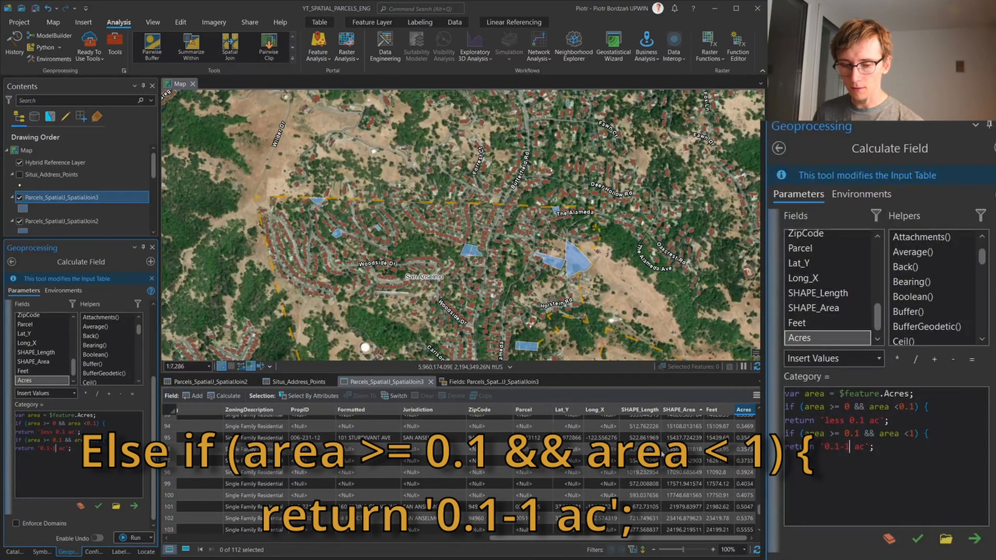
{"action": "scroll", "coordinate": [663, 455], "scroll_direction": "down", "scroll_amount": 2}
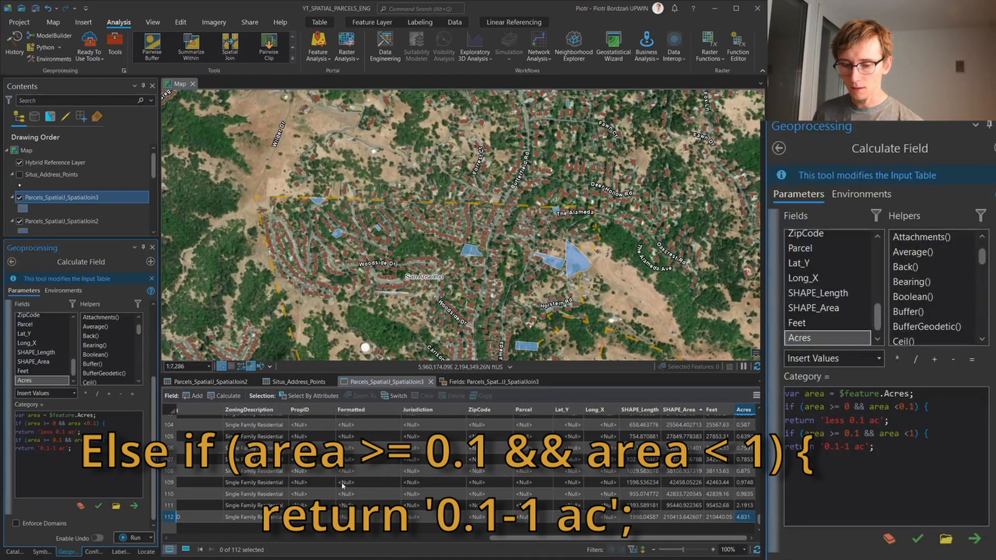
{"action": "left_click_drag", "start_coordinate": [903, 451], "coordinate": [785, 438]}
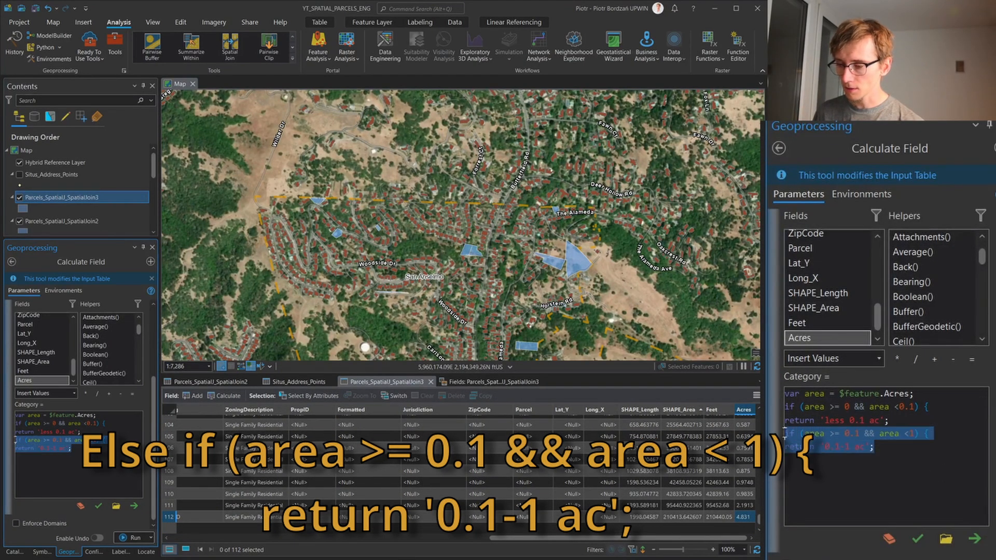
{"action": "left_click", "coordinate": [852, 458]}
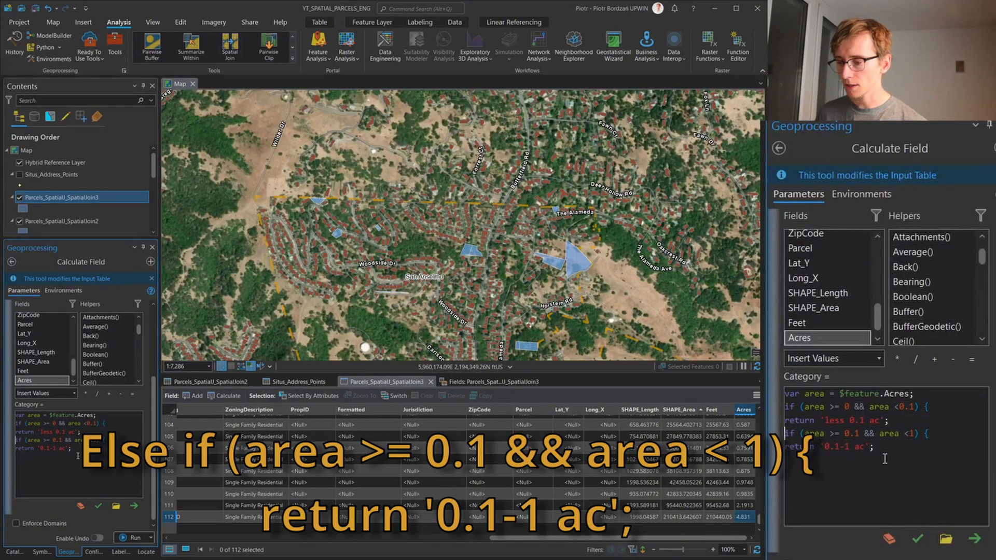
{"action": "type", "text": "else"}
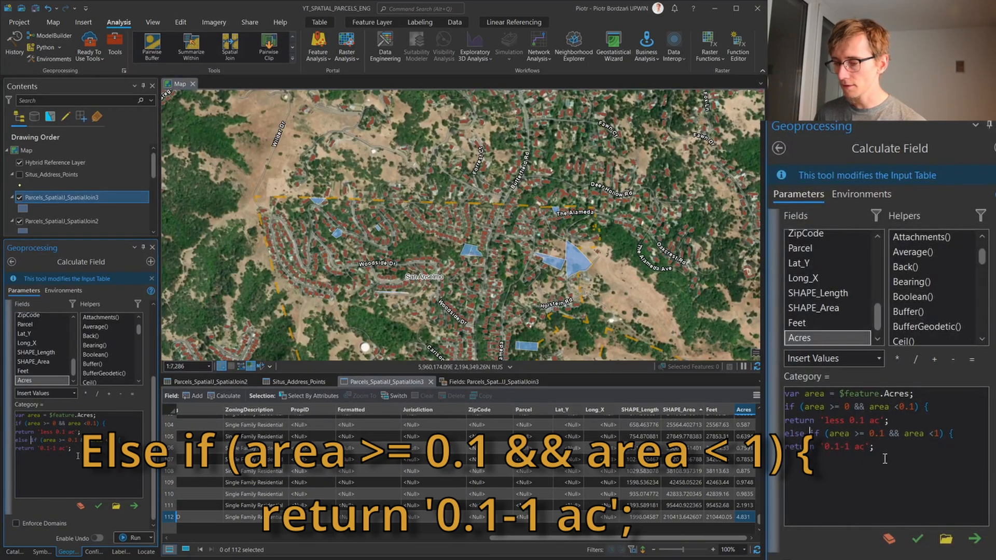
Duplicate the else if condition and return lines as a third block, and start its returned label with 1
{"action": "left_click", "coordinate": [886, 459]}
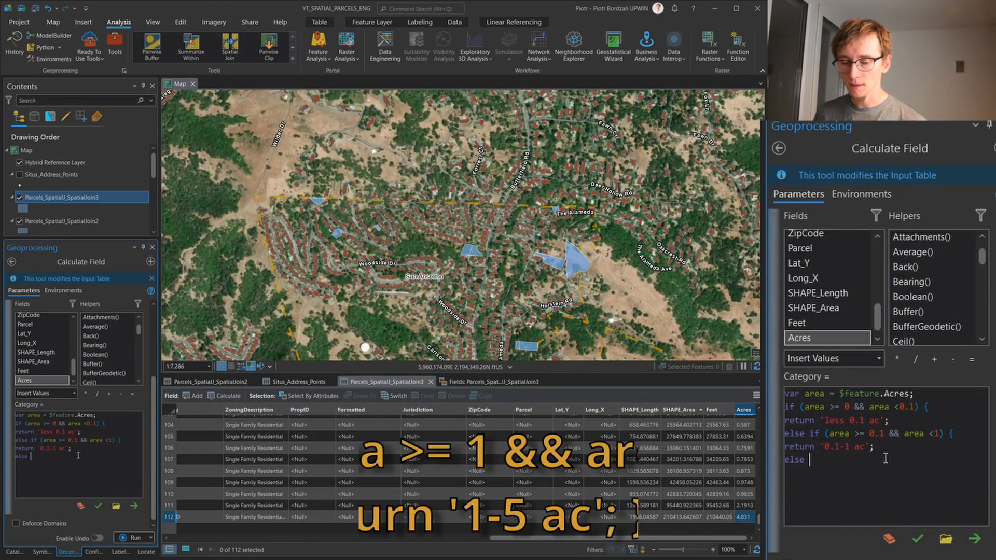
{"action": "left_click_drag", "start_coordinate": [72, 449], "coordinate": [18, 438]}
{"action": "key", "text": "ctrl+c"}
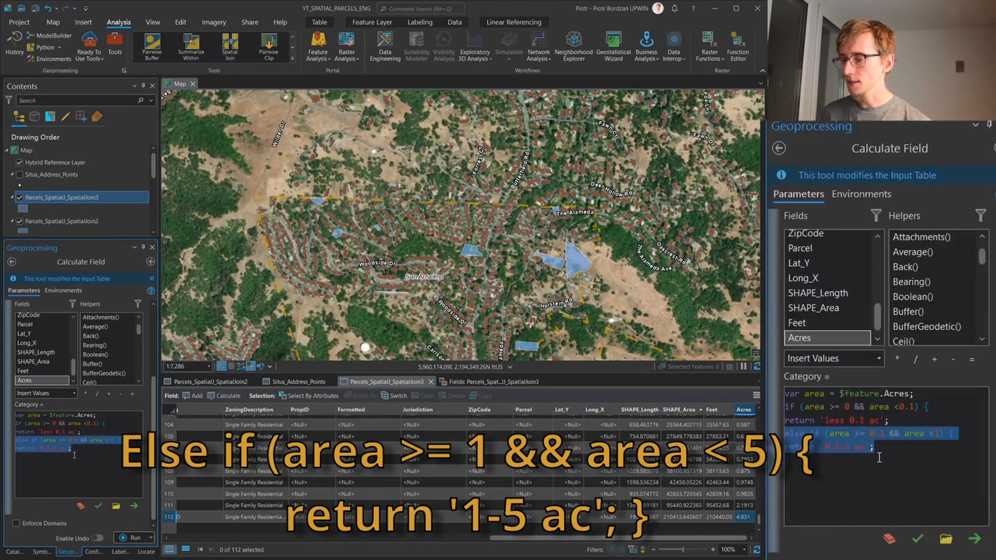
{"action": "left_click", "coordinate": [73, 450]}
{"action": "key", "text": "ctrl+v"}
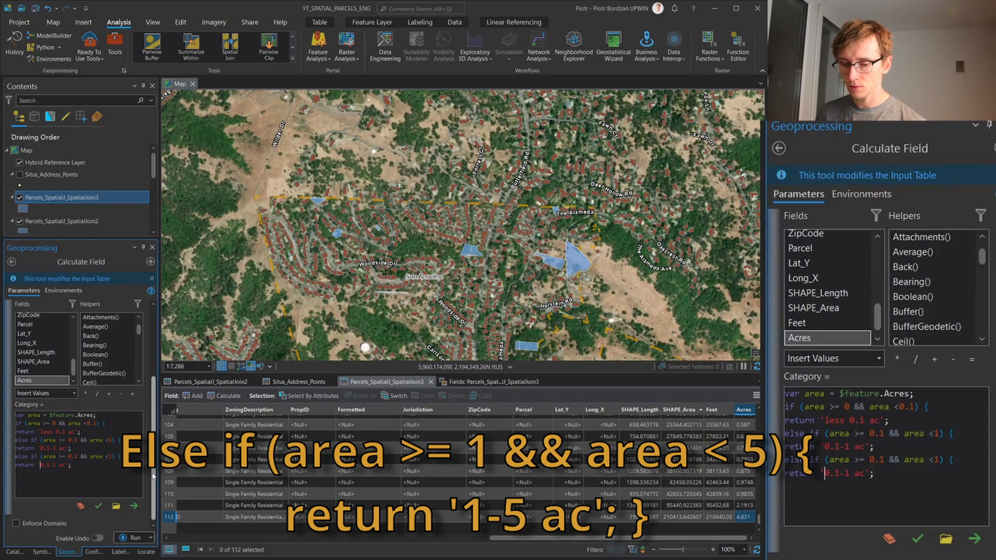
{"action": "key", "text": "BackSpace"}
{"action": "key", "text": "BackSpace"}
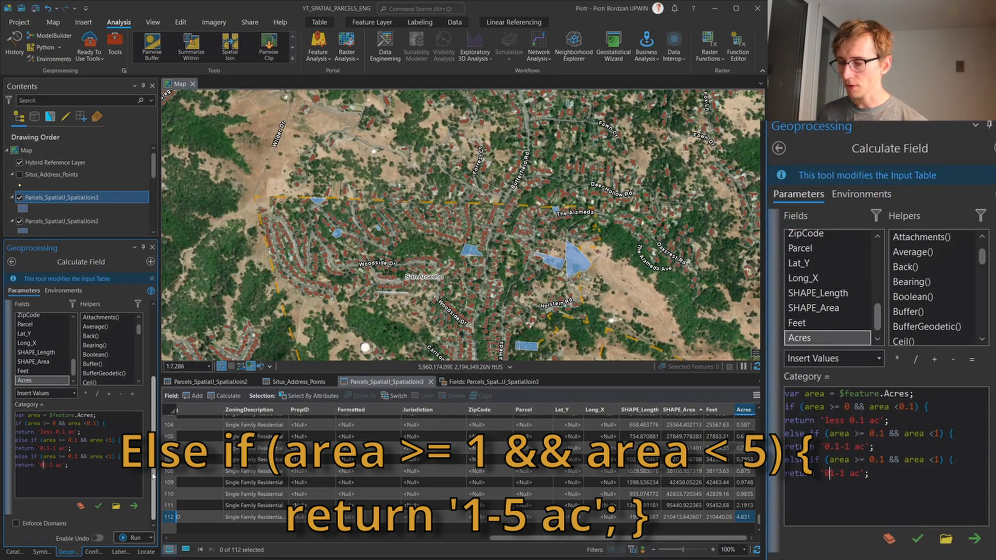
{"action": "key", "text": "Right"}
{"action": "key", "text": "Right"}
{"action": "key", "text": "Right"}
{"action": "key", "text": "Right"}
{"action": "key", "text": "Right"}
{"action": "key", "text": "Right"}
{"action": "key", "text": "Right"}
{"action": "key", "text": "Right"}
{"action": "key", "text": "Right"}
{"action": "key", "text": "Right"}
{"action": "key", "text": "Right"}
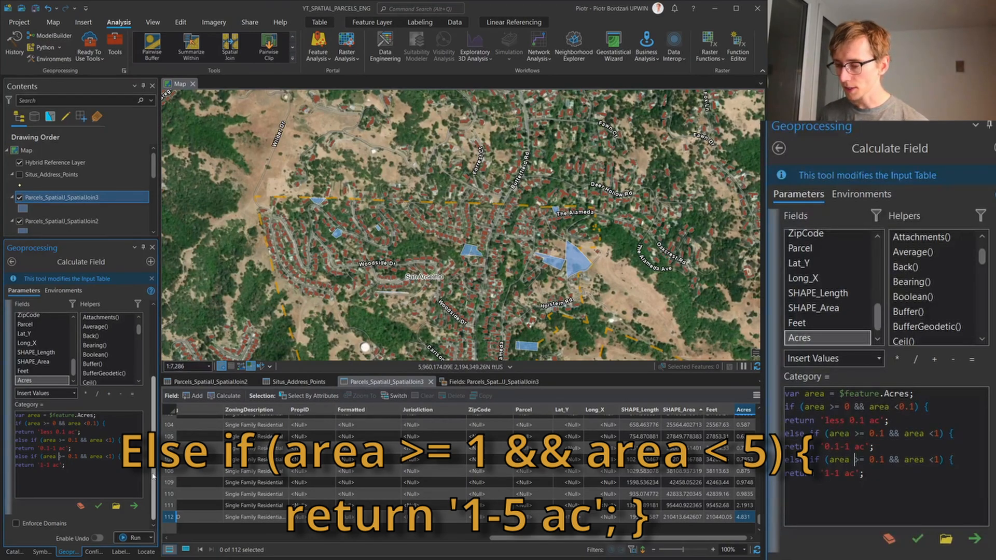
Set the third condition to area >= 1 && area <5
{"action": "key", "text": "BackSpace"}
{"action": "key", "text": "BackSpace"}
{"action": "key", "text": "Right"}
{"action": "key", "text": "Right"}
{"action": "key", "text": "Right"}
{"action": "key", "text": "Right"}
{"action": "key", "text": "Right"}
{"action": "key", "text": "Right"}
{"action": "key", "text": "Right"}
{"action": "key", "text": "Right"}
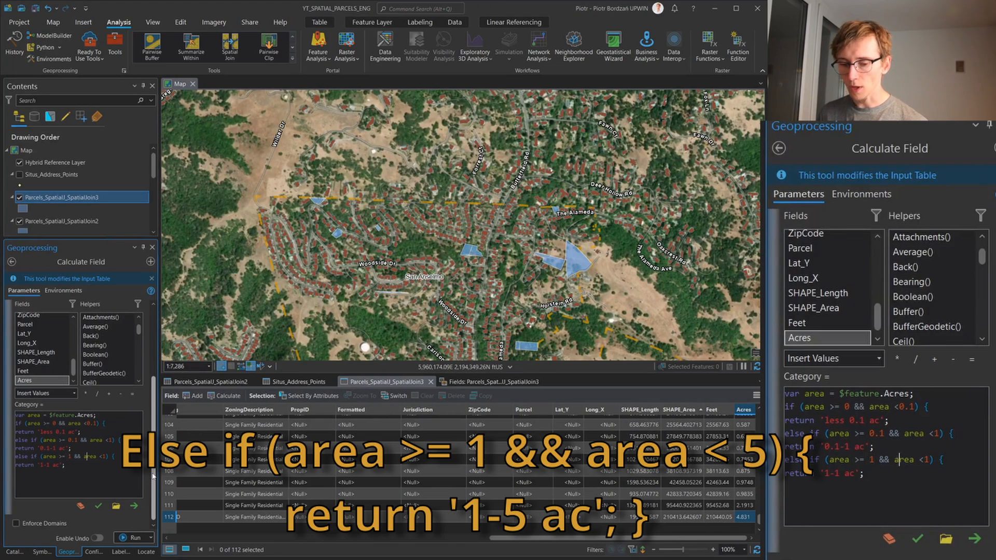
{"action": "key", "text": "Right"}
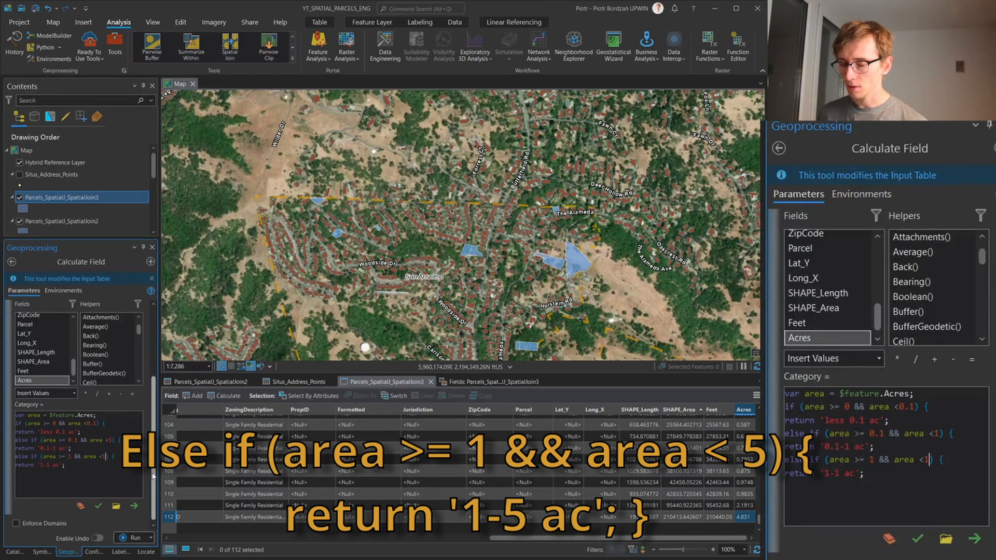
{"action": "key", "text": "Delete"}
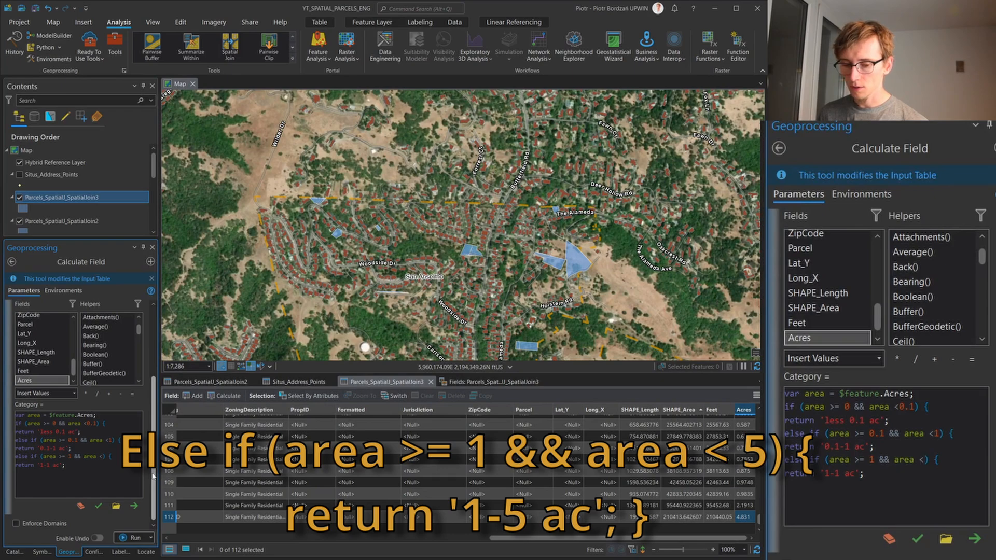
{"action": "type", "text": "5"}
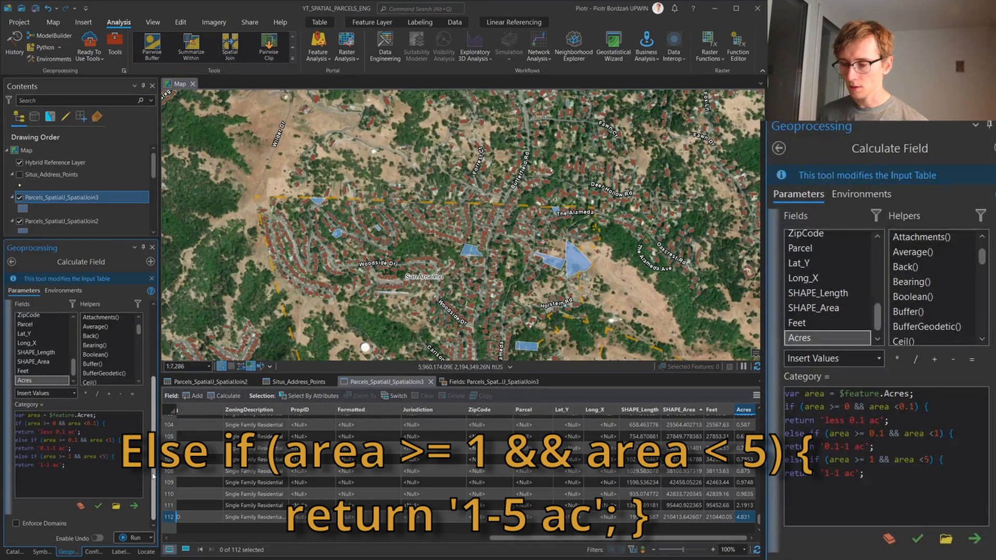
Change the third returned text to '1-5 ac' and close the expression with a closing brace on a new line
{"action": "key", "text": "Left"}
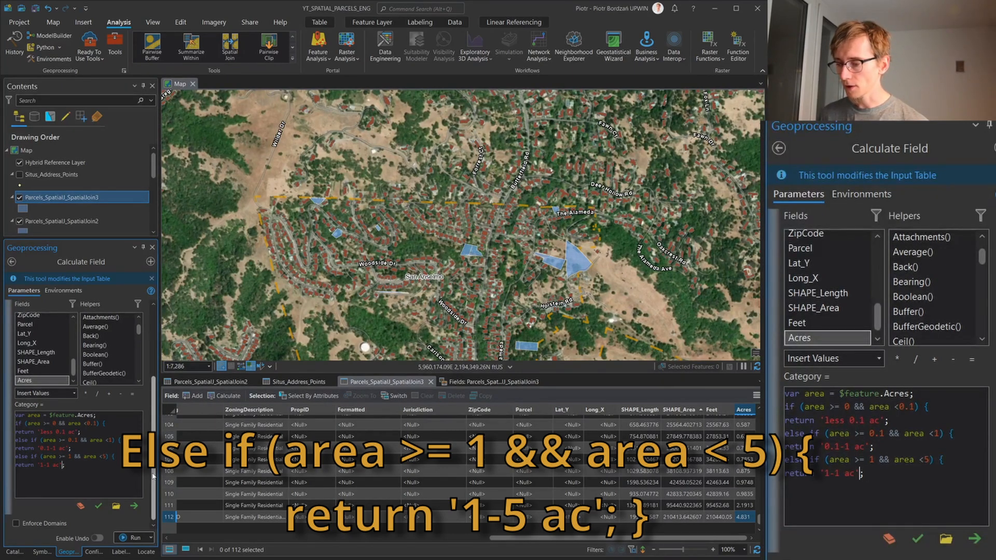
{"action": "key", "text": "BackSpace"}
{"action": "type", "text": "5"}
{"action": "left_click", "coordinate": [99, 467]}
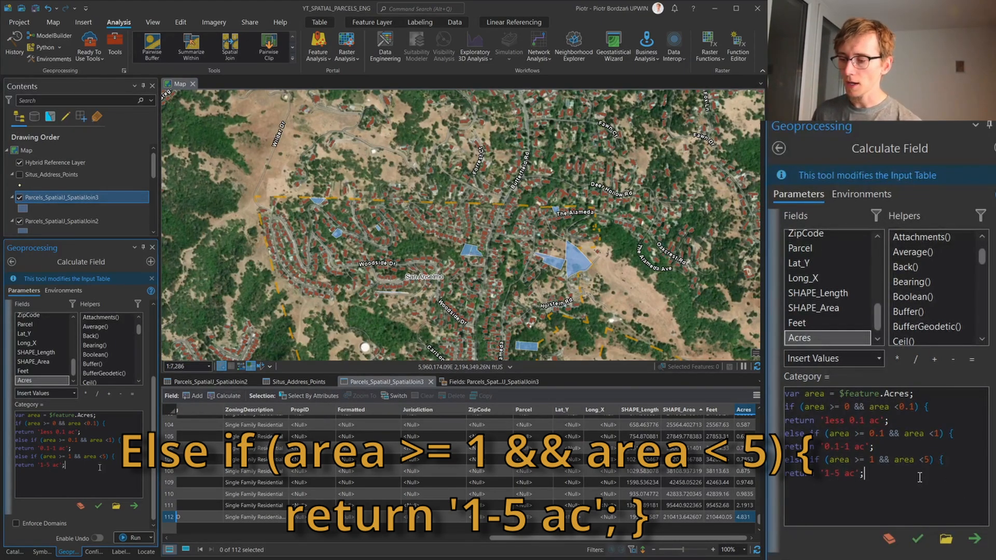
{"action": "key", "text": "Return"}
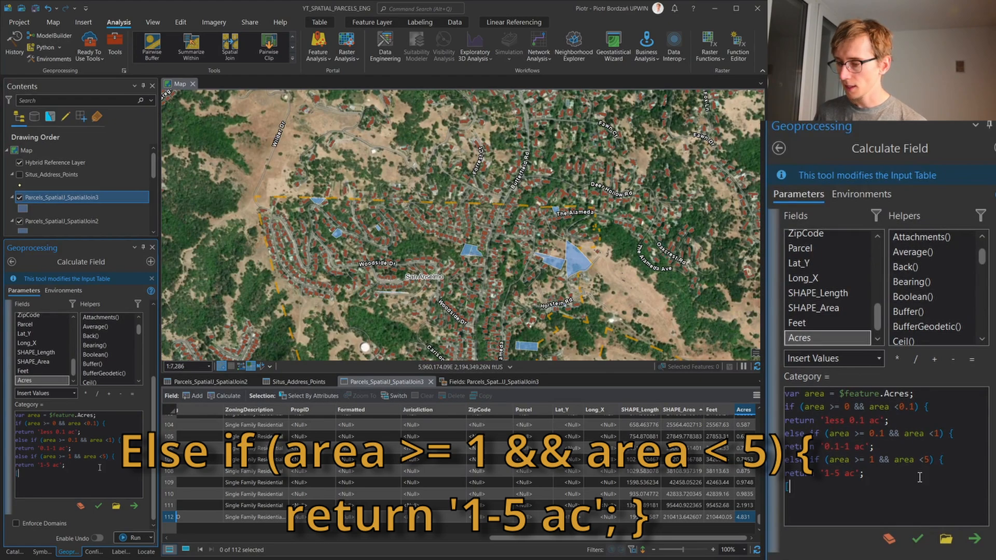
{"action": "type", "text": "}"}
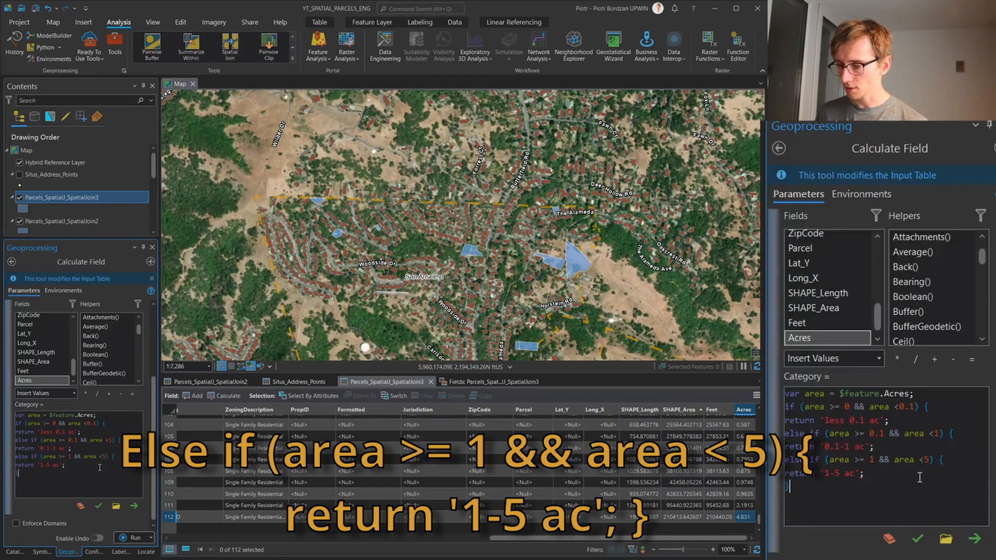
Try to run the Category calculation and check the Category column in the parcel table
{"action": "left_click", "coordinate": [134, 538]}
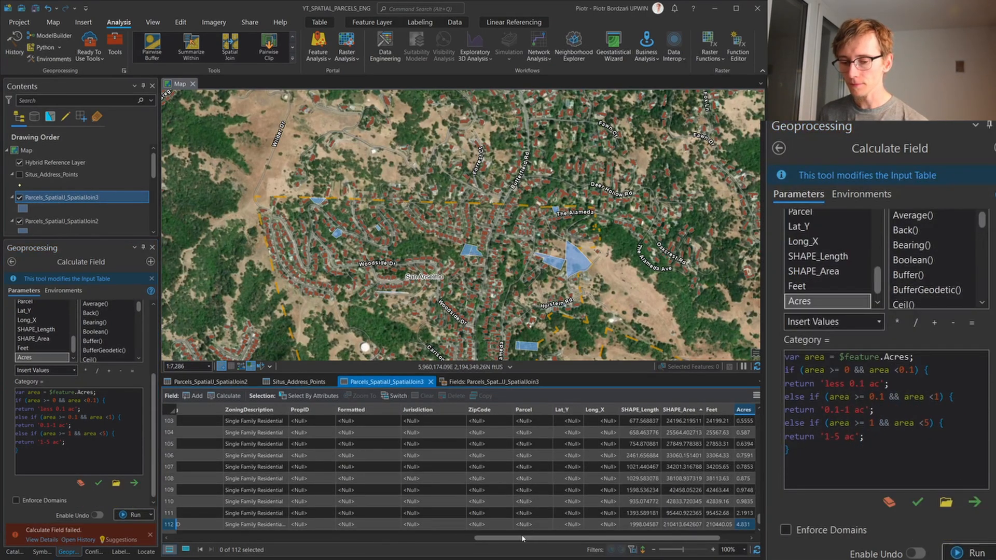
{"action": "left_click_drag", "start_coordinate": [523, 538], "coordinate": [610, 545]}
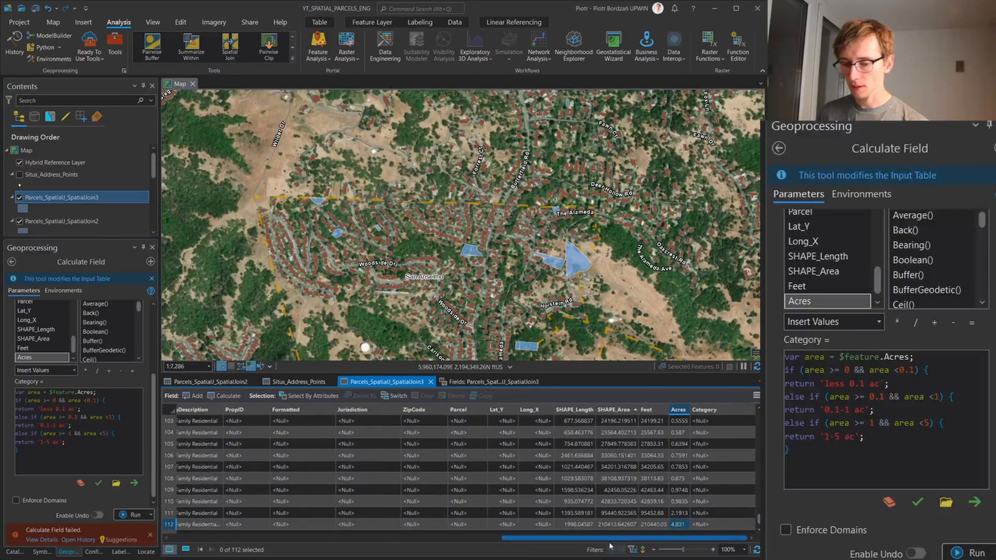
{"action": "scroll", "coordinate": [640, 484], "scroll_direction": "down", "scroll_amount": 1}
{"action": "scroll", "coordinate": [640, 484], "scroll_direction": "up", "scroll_amount": 20}
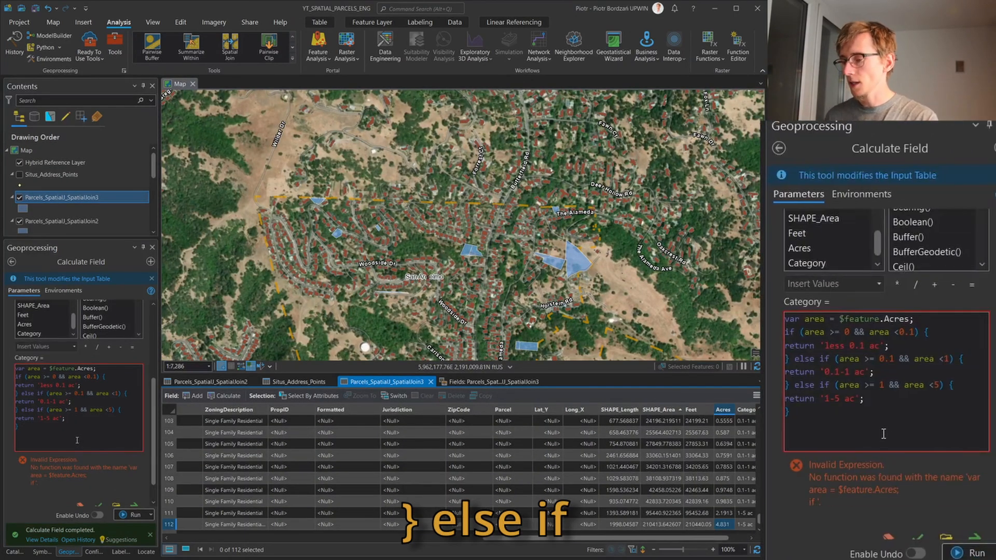
Review the closing braces before each else if in the Category expression
{"action": "left_click", "coordinate": [882, 432]}
{"action": "left_click", "coordinate": [791, 357]}
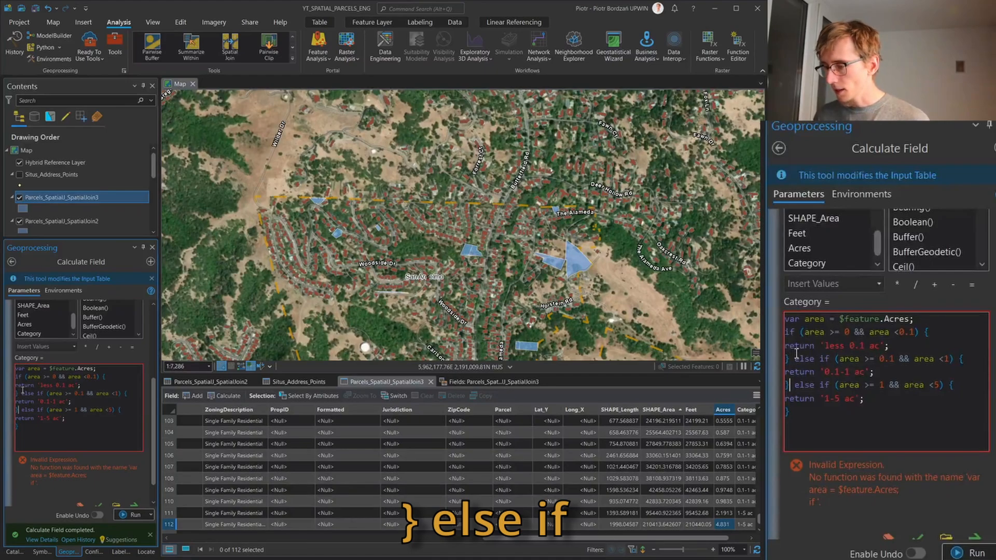
Retype the closing brace before the last else if, rerunning the Category calculation, and check the Category column in the parcel table
{"action": "key", "text": "BackSpace"}
{"action": "type", "text": "}"}
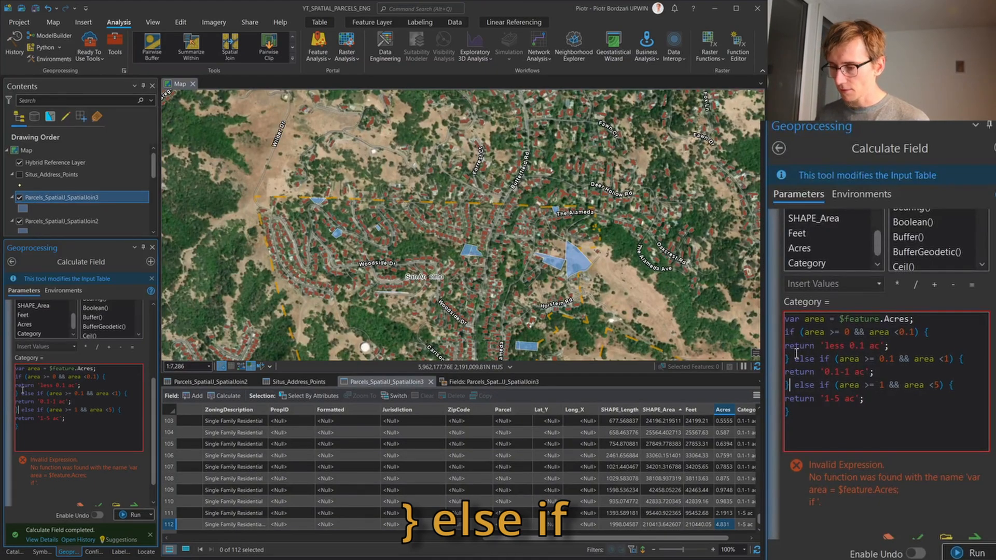
{"action": "left_click", "coordinate": [133, 515]}
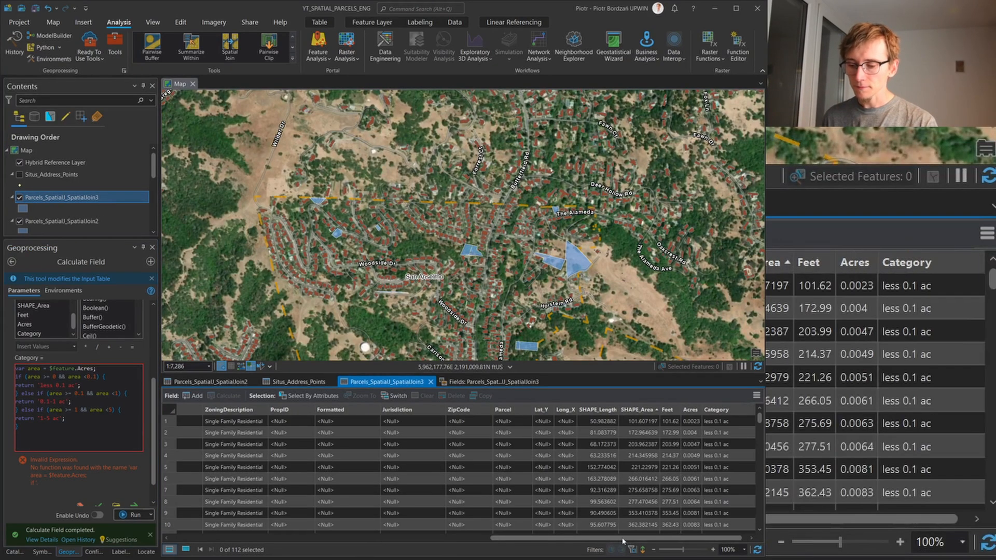
{"action": "left_click_drag", "start_coordinate": [700, 537], "coordinate": [715, 537]}
{"action": "scroll", "coordinate": [725, 492], "scroll_direction": "up", "scroll_amount": 4}
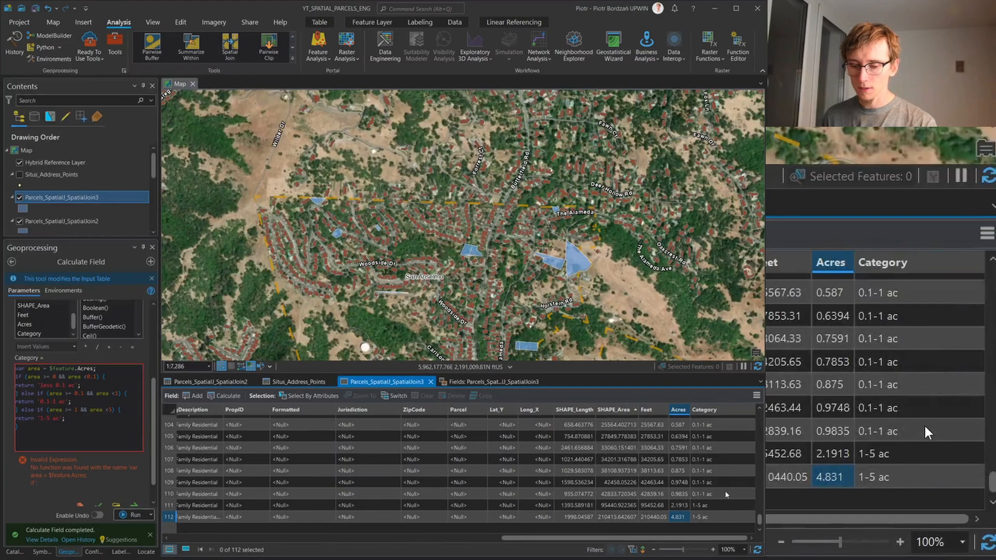
{"action": "scroll", "coordinate": [725, 494], "scroll_direction": "up", "scroll_amount": 20}
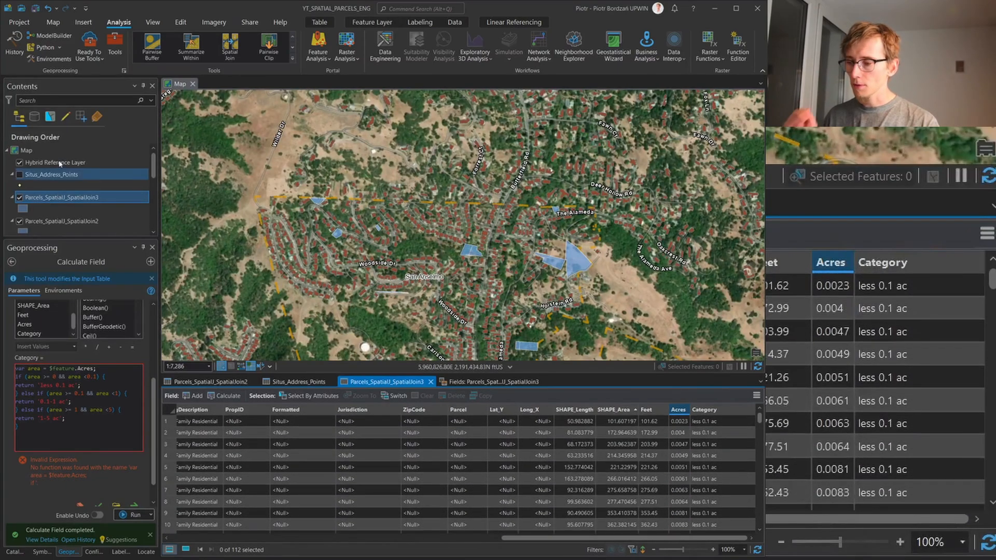
Symbolize the Parcels_SpatialJ_SpatialJoin3 layer by unique values of the Category field and remove the <all other values> class
{"action": "right_click", "coordinate": [82, 200]}
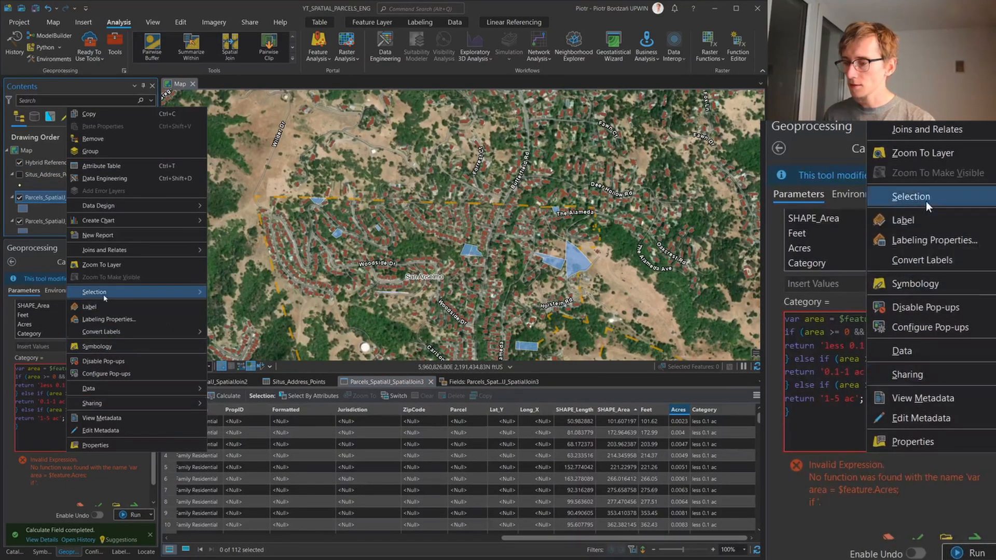
{"action": "left_click", "coordinate": [98, 347]}
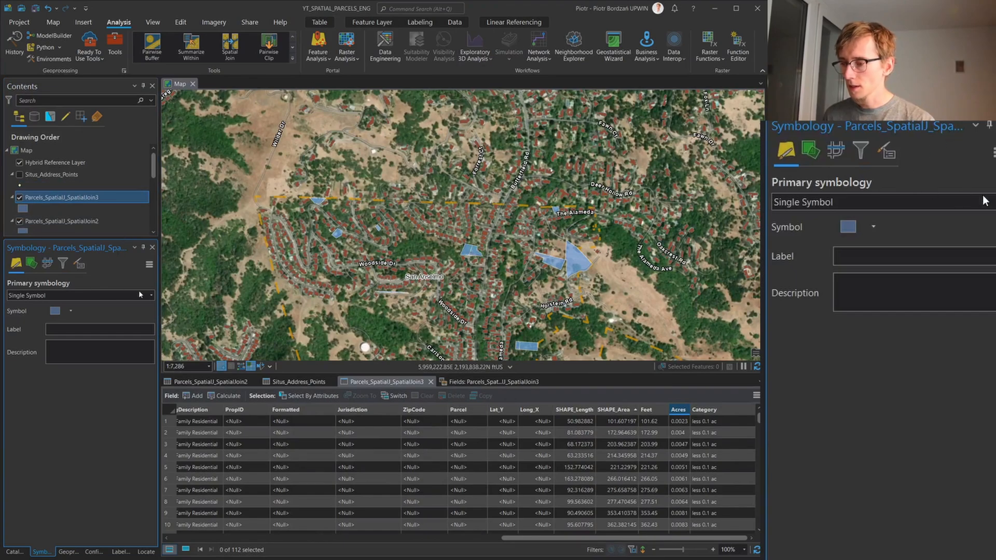
{"action": "left_click", "coordinate": [155, 299]}
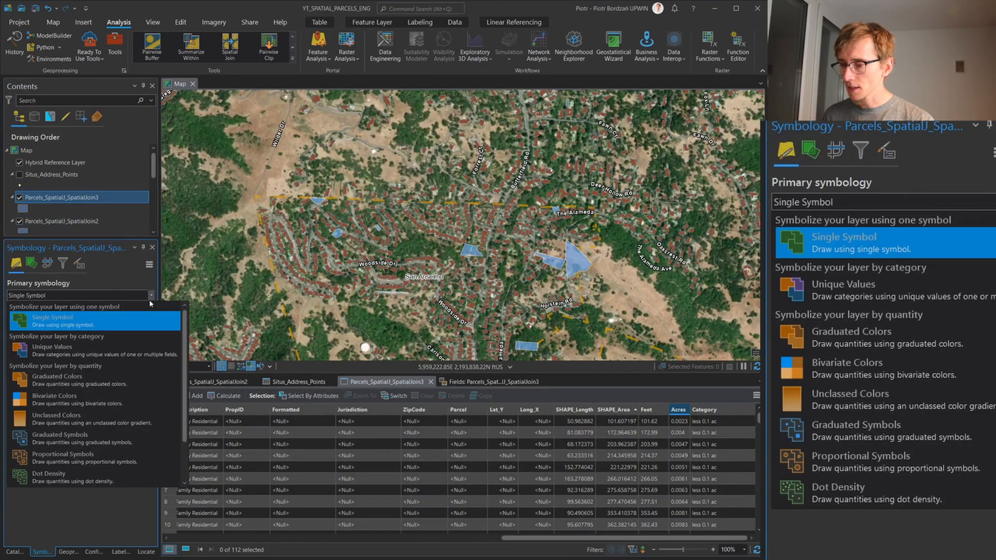
{"action": "left_click", "coordinate": [112, 343]}
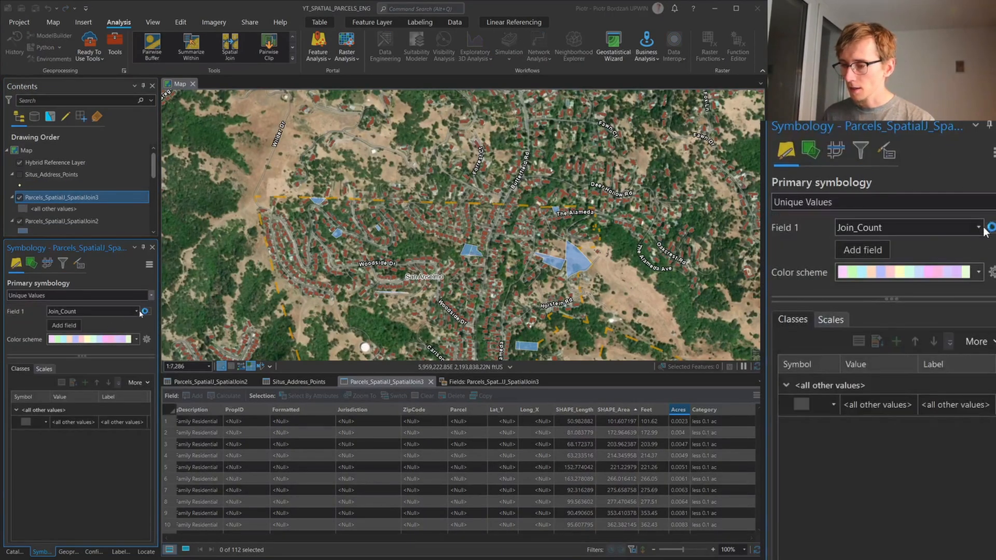
{"action": "left_click", "coordinate": [137, 313]}
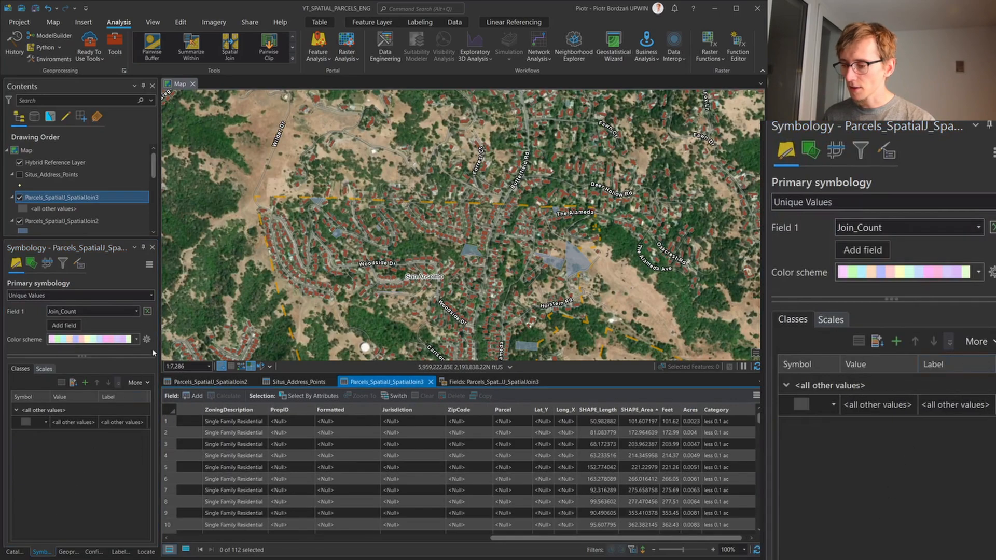
{"action": "left_click", "coordinate": [136, 311]}
{"action": "scroll", "coordinate": [57, 488], "scroll_direction": "down", "scroll_amount": 1}
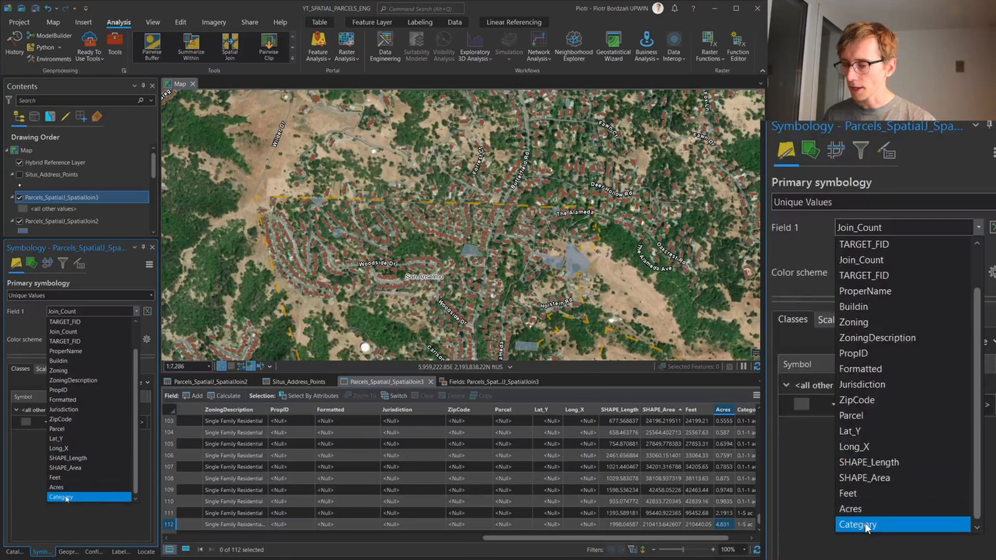
{"action": "left_click", "coordinate": [65, 496]}
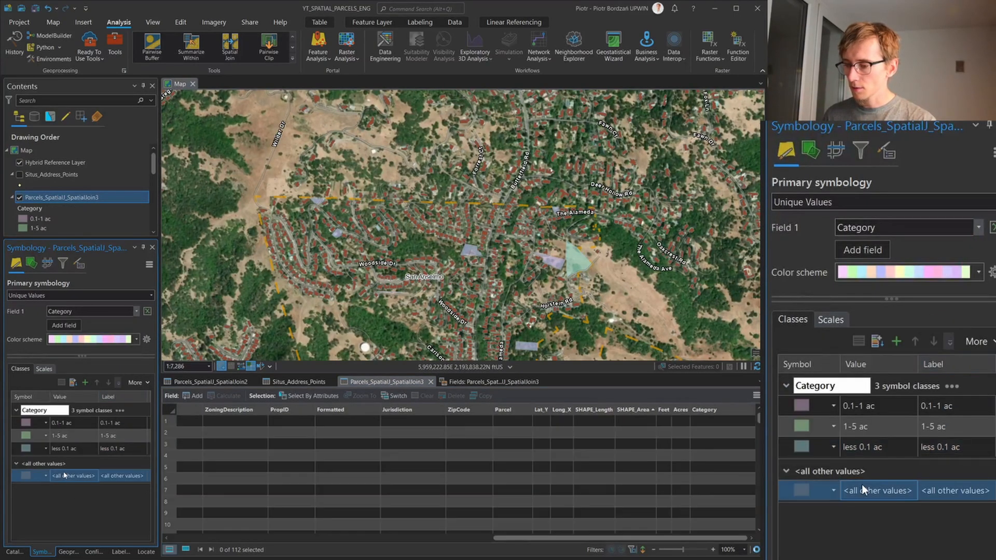
{"action": "right_click", "coordinate": [62, 475]}
{"action": "left_click", "coordinate": [92, 467]}
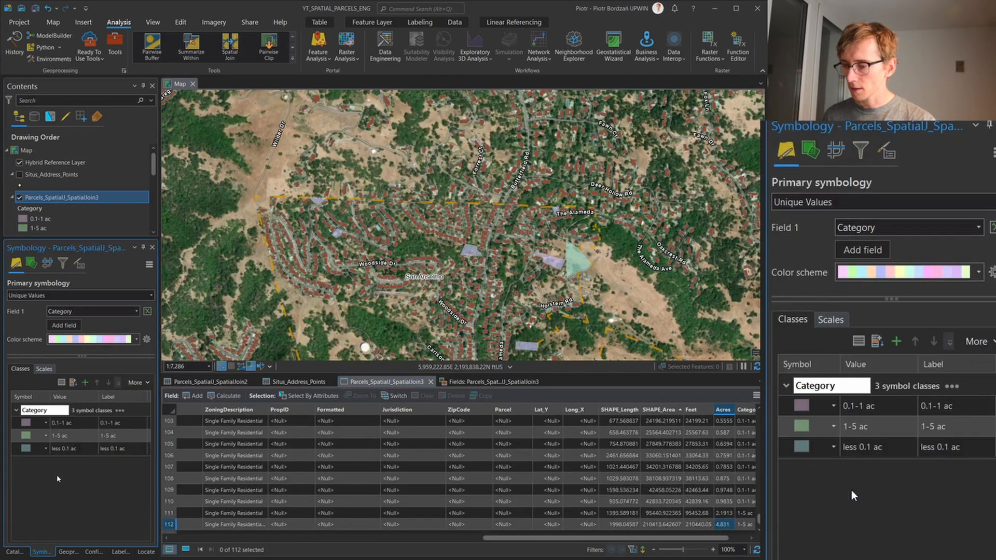
Examine the category-colored parcels across San Anselmo on the map and the first attribute columns of the parcel table
{"action": "scroll", "coordinate": [404, 212], "scroll_direction": "down", "scroll_amount": 3}
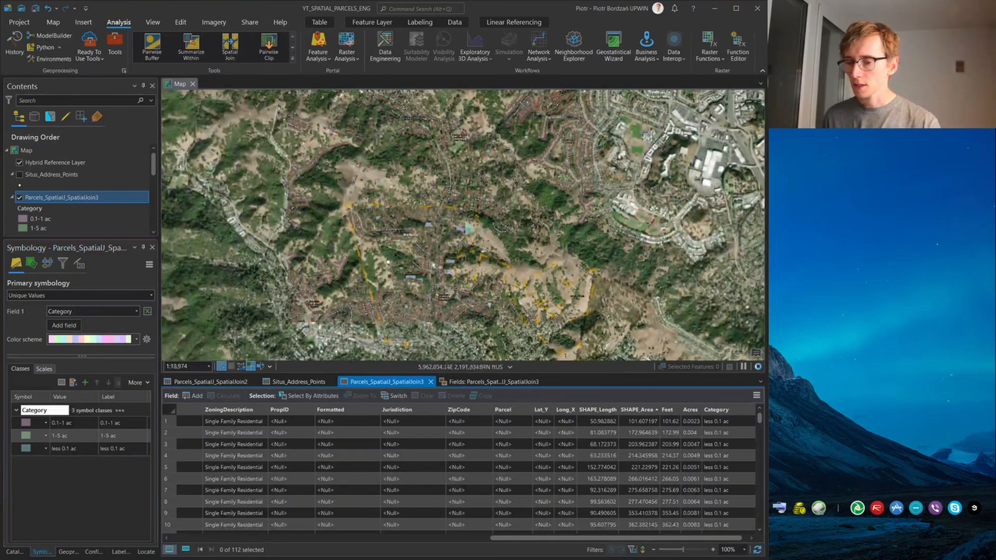
{"action": "scroll", "coordinate": [405, 212], "scroll_direction": "down", "scroll_amount": 2}
{"action": "scroll", "coordinate": [470, 341], "scroll_direction": "up", "scroll_amount": 2}
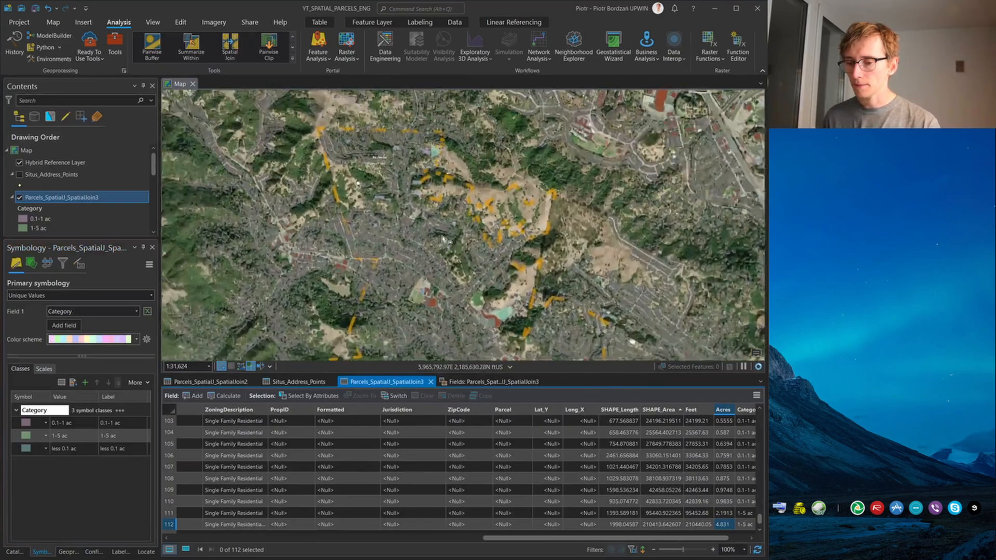
{"action": "scroll", "coordinate": [521, 335], "scroll_direction": "up", "scroll_amount": 4}
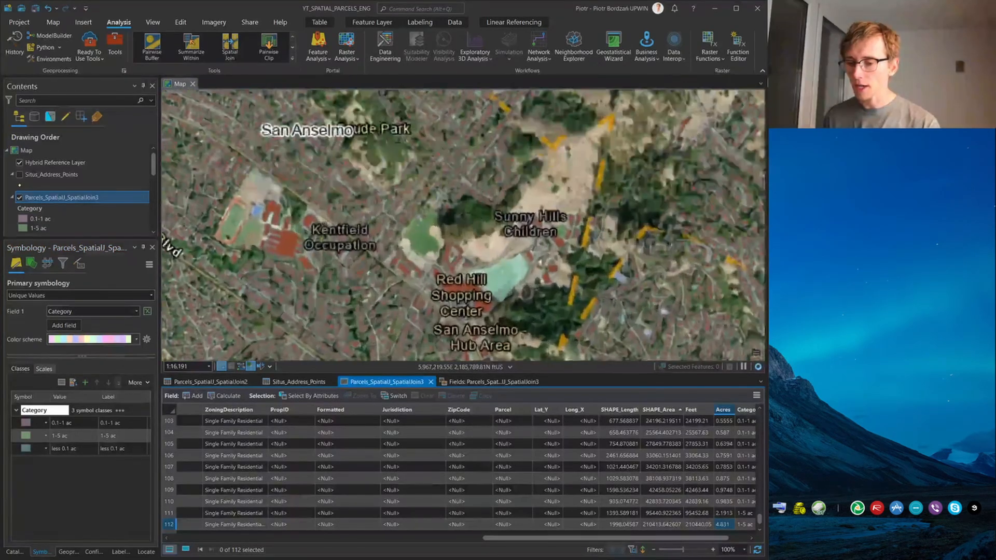
{"action": "scroll", "coordinate": [435, 162], "scroll_direction": "down", "scroll_amount": 5}
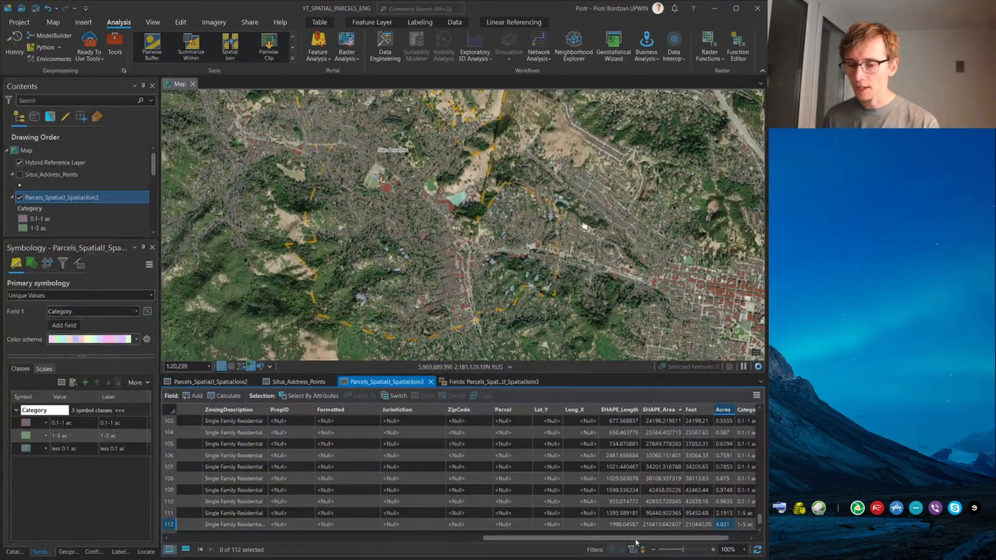
{"action": "left_click_drag", "start_coordinate": [692, 540], "coordinate": [378, 541]}
{"action": "scroll", "coordinate": [486, 253], "scroll_direction": "down", "scroll_amount": 3}
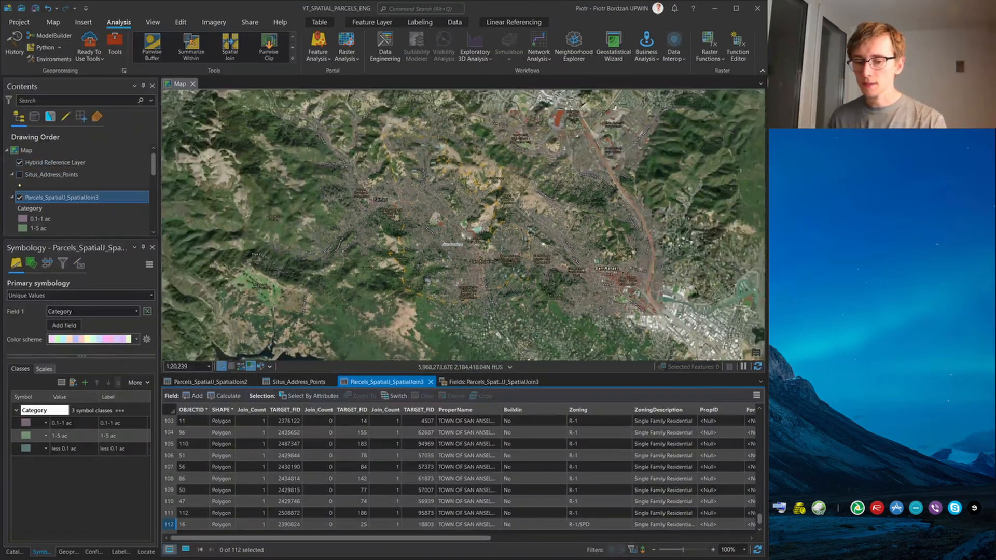
{"action": "scroll", "coordinate": [486, 253], "scroll_direction": "up", "scroll_amount": 3}
Search the geoprocessing tools for "features to excel" and open the Table To Excel tool
{"action": "right_click", "coordinate": [91, 202]}
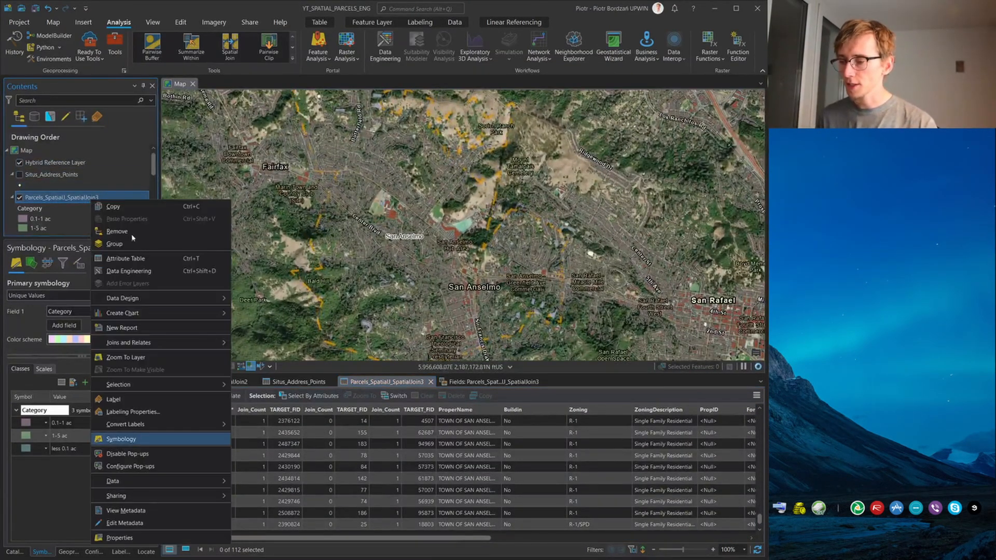
{"action": "left_click", "coordinate": [116, 41]}
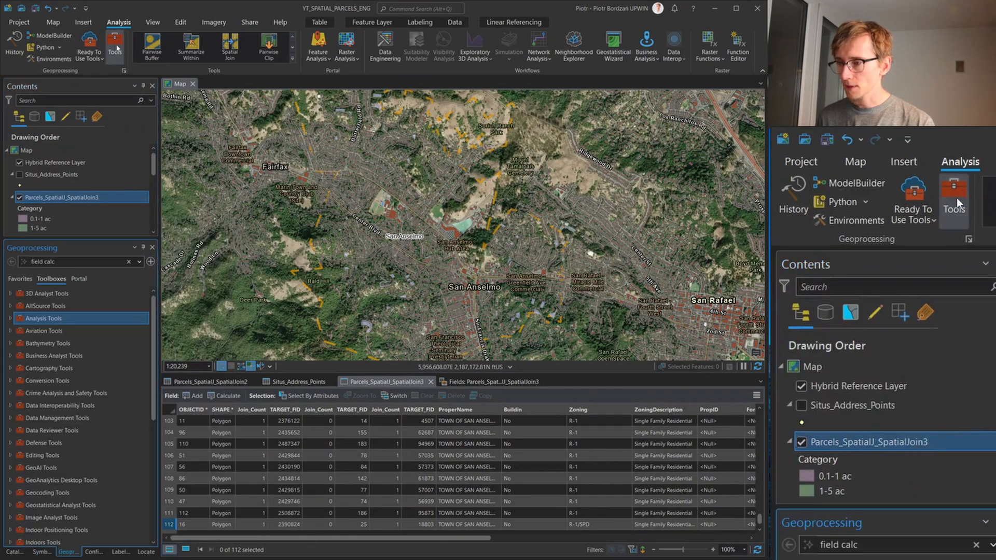
{"action": "left_click", "coordinate": [86, 262]}
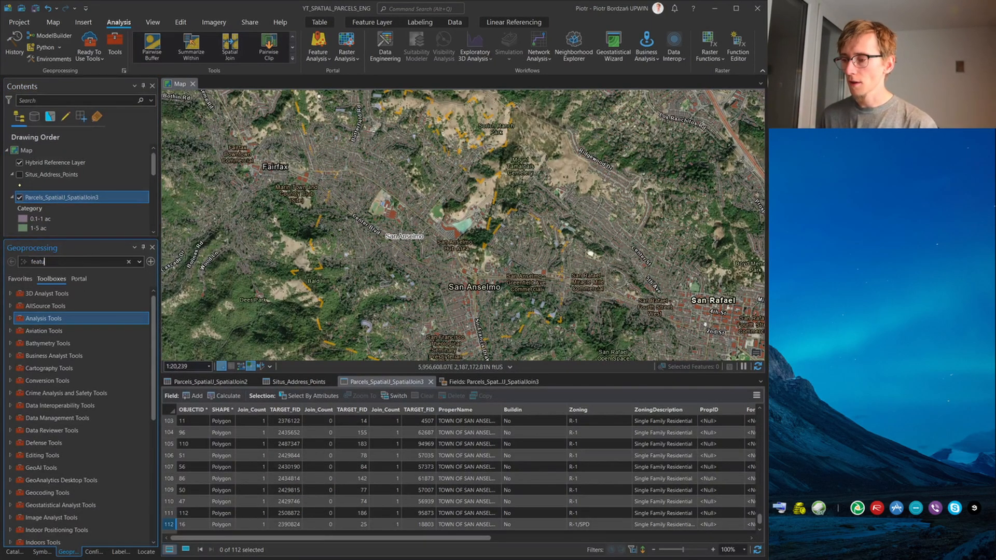
{"action": "type", "text": "features"}
{"action": "key", "text": "Return"}
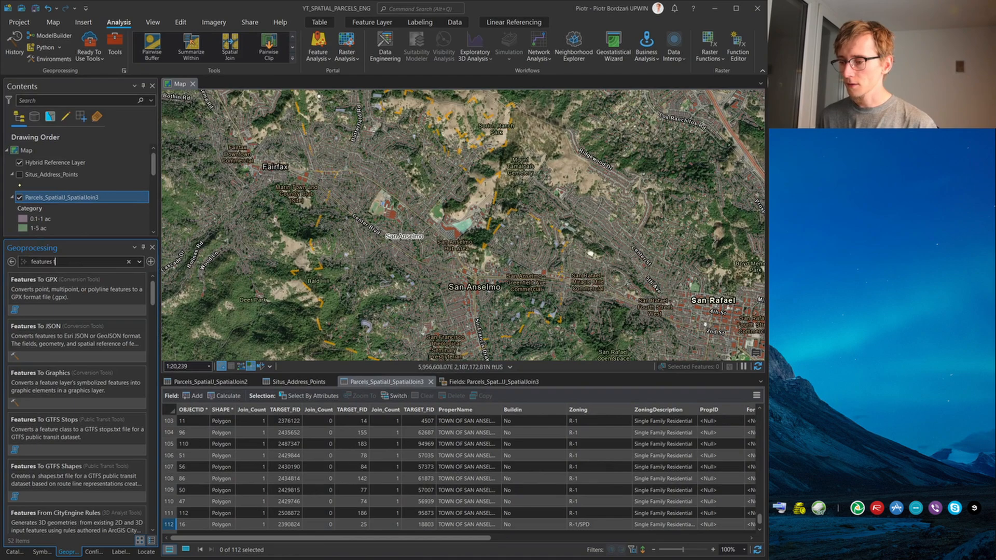
{"action": "type", "text": "to sp"}
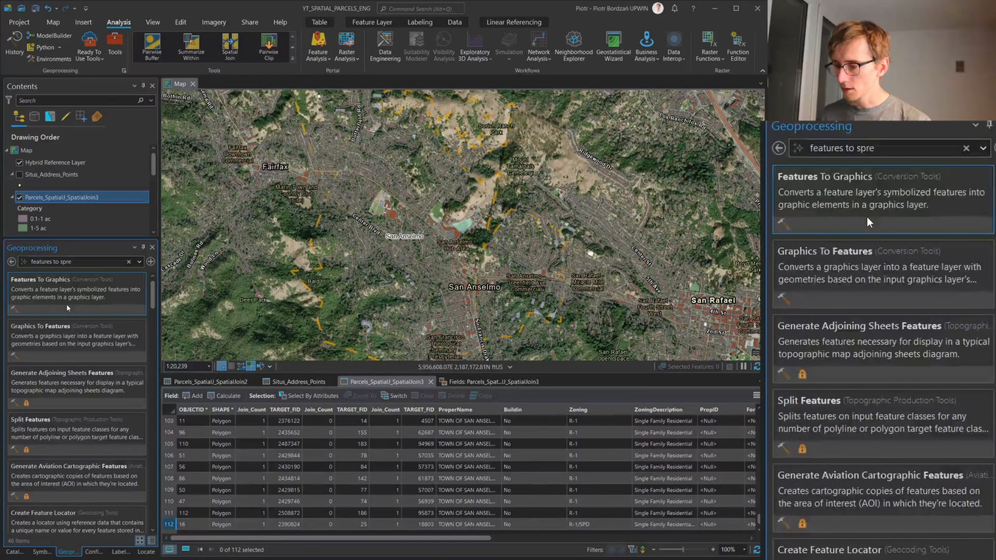
{"action": "type", "text": "re"}
{"action": "key", "text": "BackSpace"}
{"action": "key", "text": "BackSpace"}
{"action": "key", "text": "BackSpace"}
{"action": "key", "text": "BackSpace"}
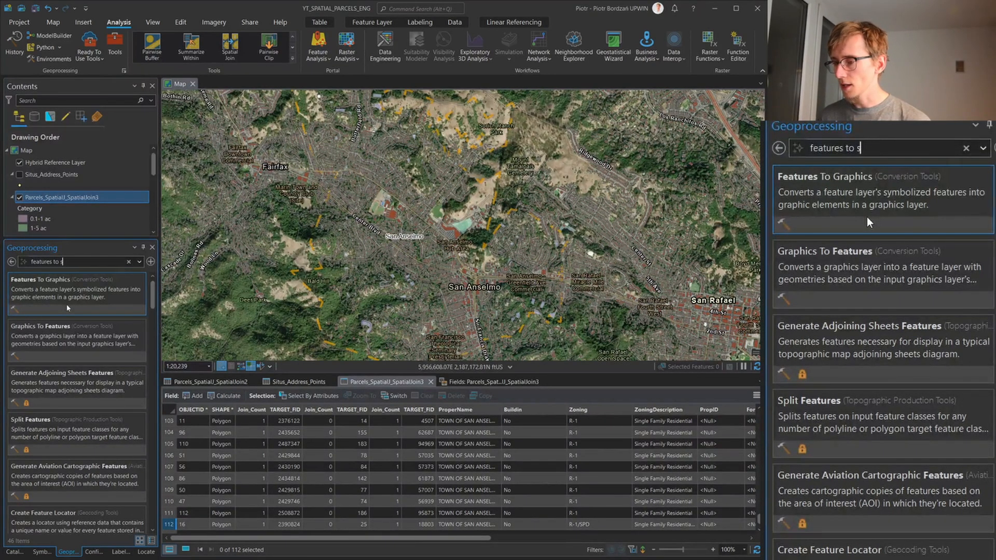
{"action": "type", "text": "excel"}
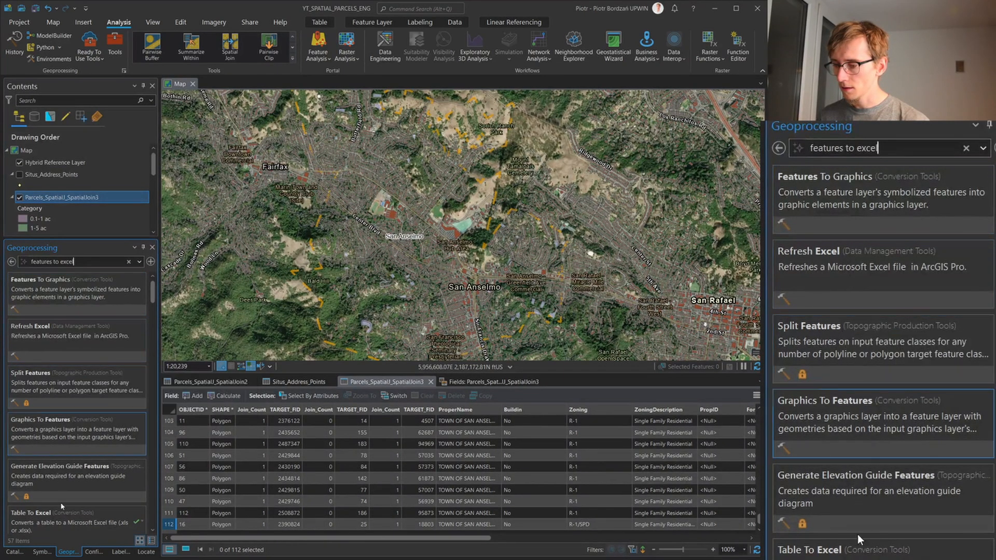
{"action": "left_click", "coordinate": [59, 522]}
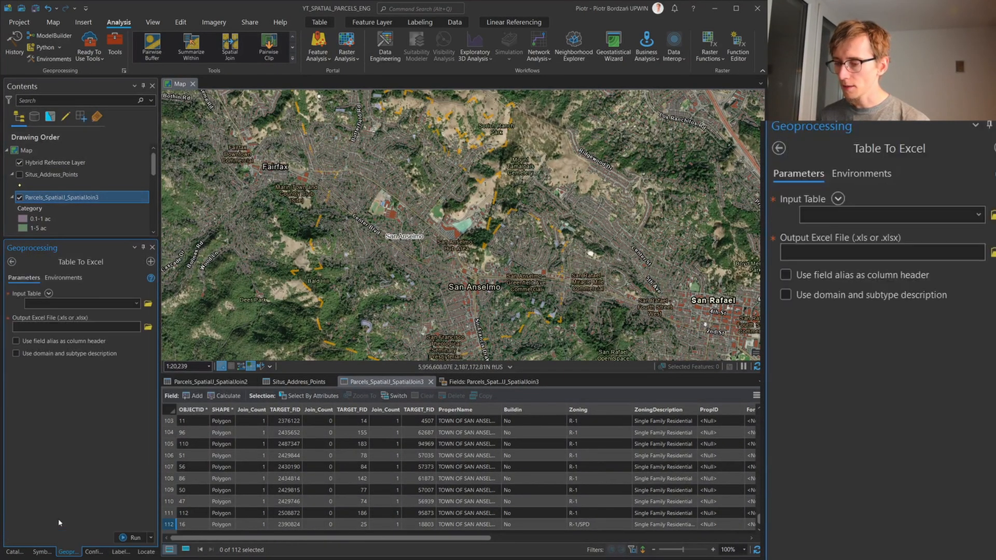
Set the input table to Parcels_SpatialJ_SpatialJoin3 and copy the DATASET folder path from the file explorer
{"action": "left_click", "coordinate": [978, 215]}
{"action": "left_click", "coordinate": [970, 249]}
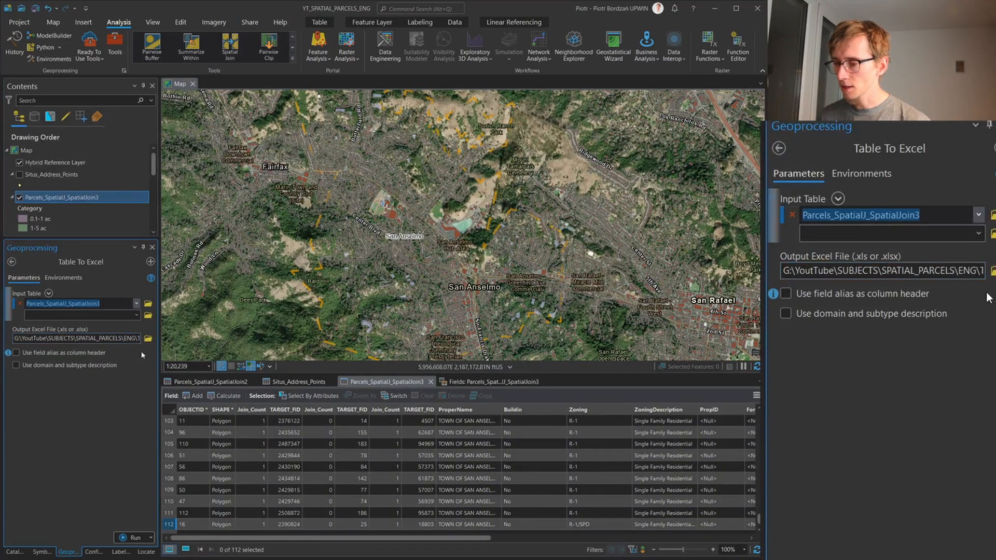
{"action": "key", "text": "alt+Tab"}
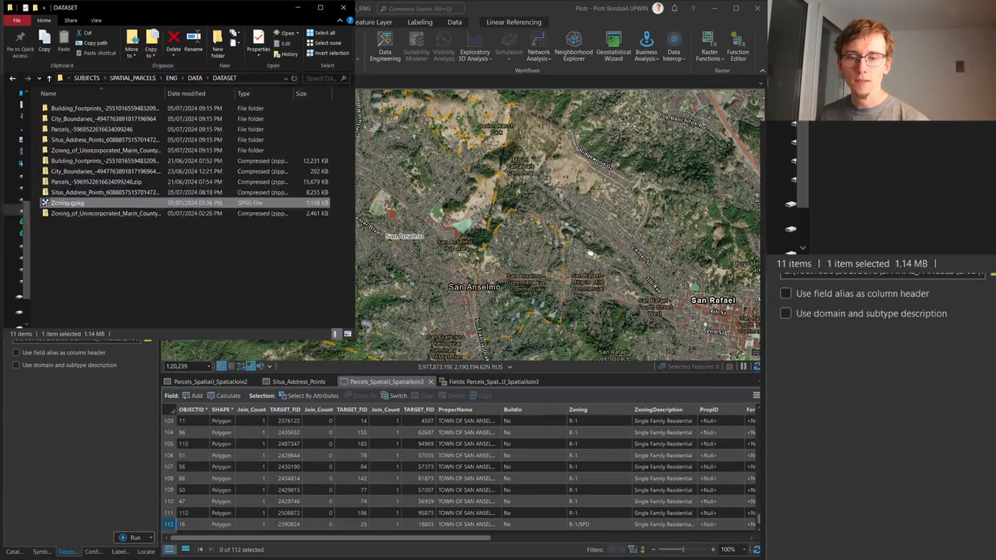
{"action": "left_click", "coordinate": [263, 78]}
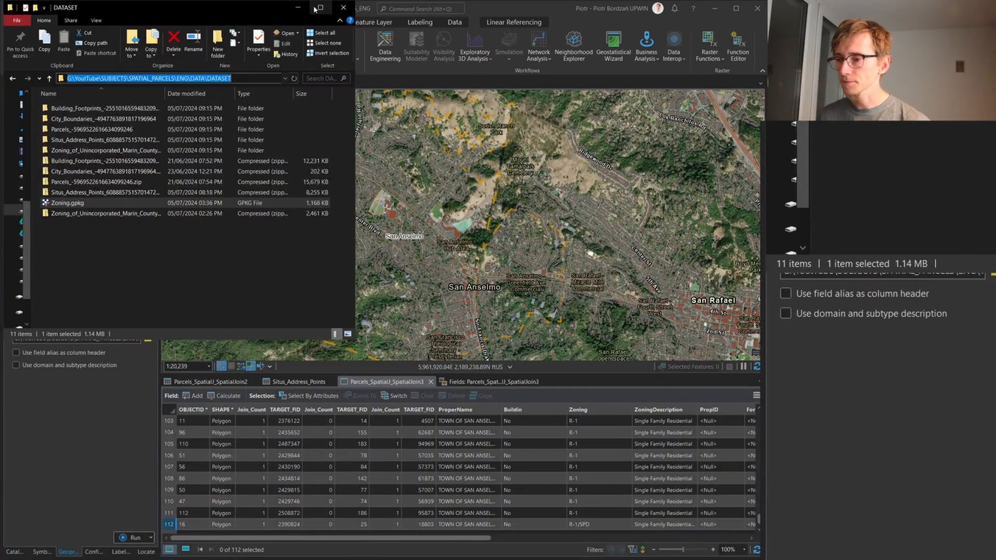
{"action": "key", "text": "alt+Tab"}
Replace the default location and file name of the output Excel file with the folder path G:\YouTube\SUBJECTS\SPATIAL_PARCELS\ENG\DATA\DATASET, keeping the .xlsx extension
{"action": "left_click", "coordinate": [121, 337]}
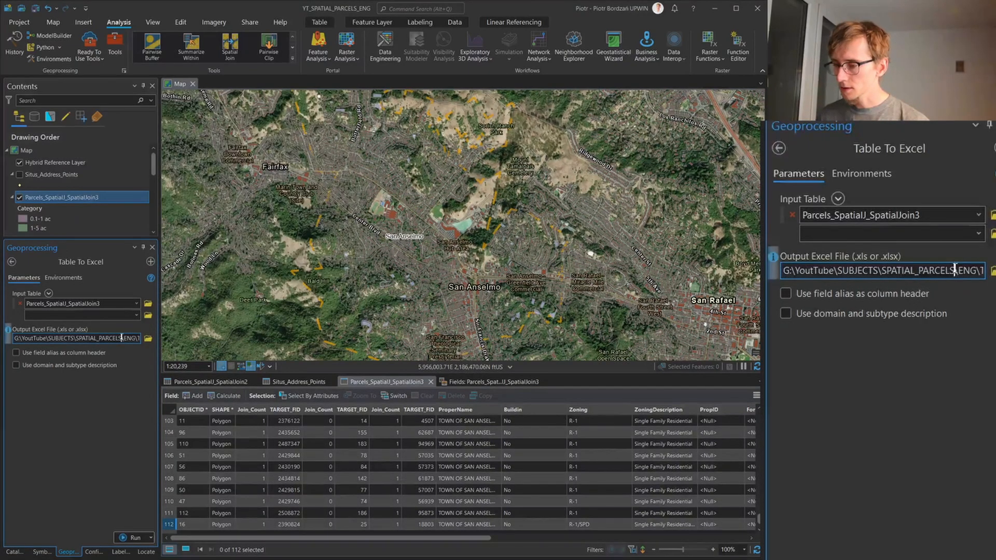
{"action": "left_click_drag", "start_coordinate": [122, 337], "coordinate": [2, 329]}
{"action": "key", "text": "Delete"}
{"action": "key", "text": "Delete"}
{"action": "key", "text": "Delete"}
{"action": "key", "text": "Delete"}
{"action": "key", "text": "Delete"}
{"action": "key", "text": "Delete"}
{"action": "key", "text": "Delete"}
{"action": "key", "text": "Delete"}
{"action": "key", "text": "Delete"}
{"action": "key", "text": "Delete"}
{"action": "key", "text": "Delete"}
{"action": "key", "text": "Delete"}
{"action": "key", "text": "Delete"}
{"action": "key", "text": "Delete"}
{"action": "key", "text": "Delete"}
{"action": "key", "text": "Delete"}
{"action": "key", "text": "Delete"}
{"action": "key", "text": "Delete"}
{"action": "key", "text": "Delete"}
{"action": "key", "text": "Delete"}
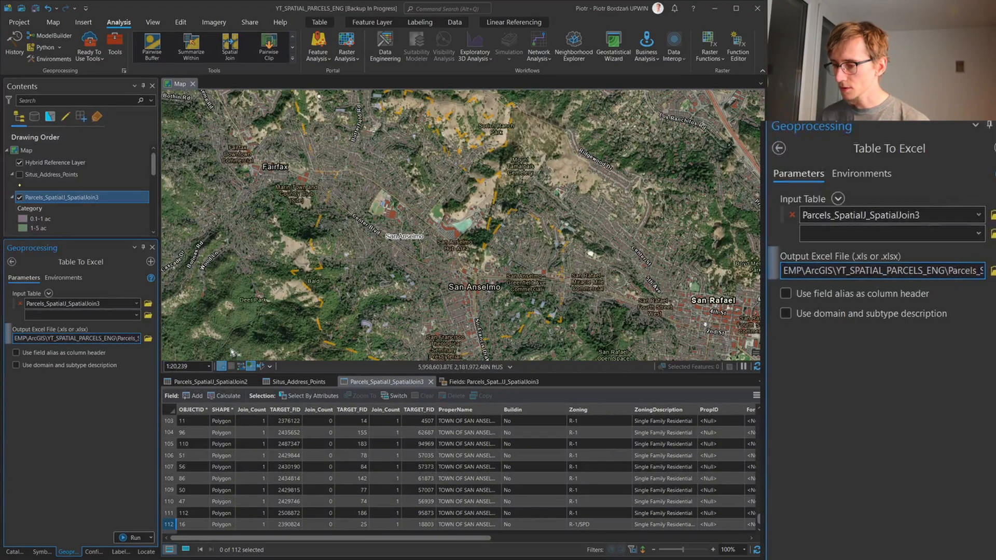
{"action": "key", "text": "Delete"}
{"action": "key", "text": "Delete"}
{"action": "key", "text": "Delete"}
{"action": "key", "text": "Delete"}
{"action": "key", "text": "Delete"}
{"action": "key", "text": "Delete"}
{"action": "key", "text": "Delete"}
{"action": "key", "text": "Delete"}
{"action": "key", "text": "Delete"}
{"action": "key", "text": "Delete"}
{"action": "key", "text": "Delete"}
{"action": "key", "text": "Delete"}
{"action": "key", "text": "Delete"}
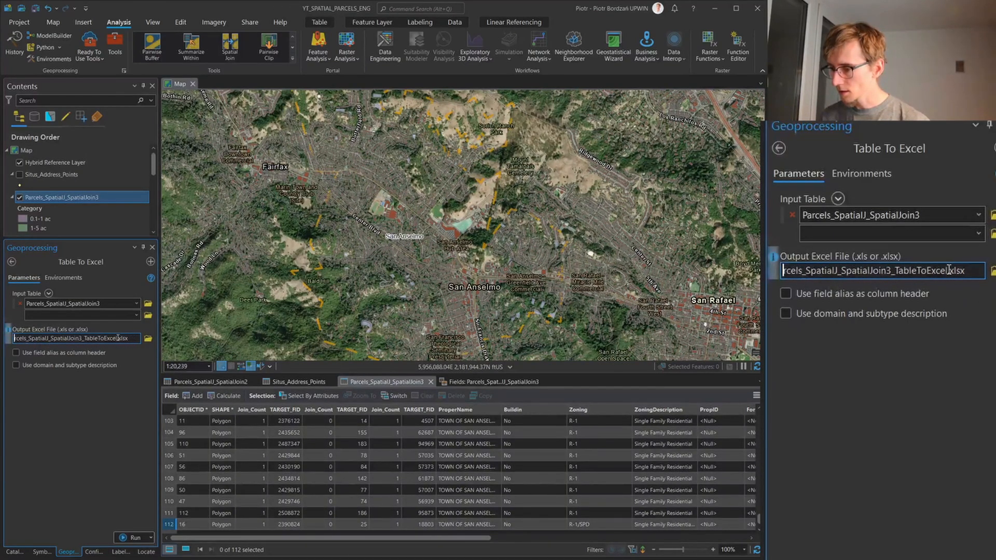
{"action": "left_click_drag", "start_coordinate": [117, 338], "coordinate": [7, 337]}
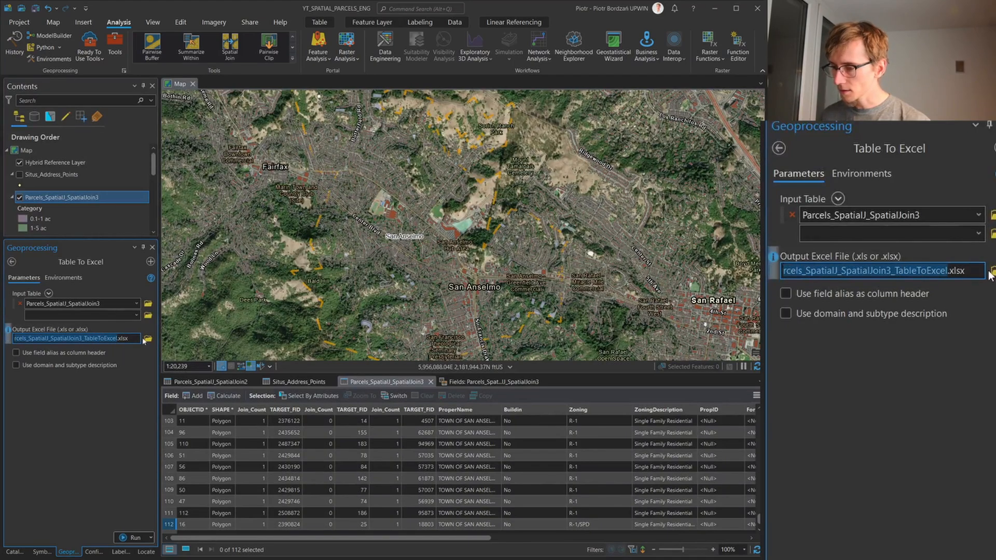
{"action": "key", "text": "ctrl+v"}
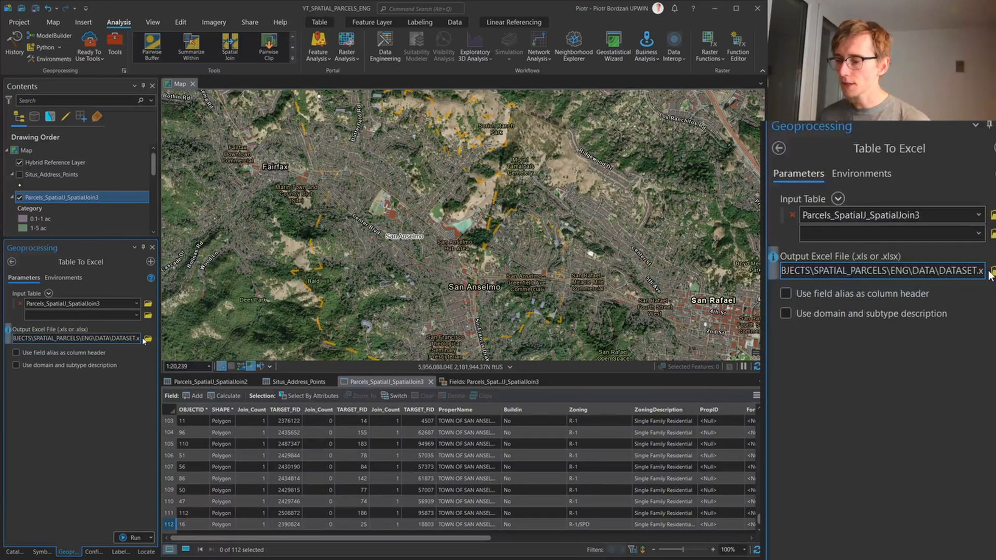
Name the output file Parcels-San_Anselmo_Single_residential.xlsx inside the DATASET folder and run Table To Excel
{"action": "type", "text": "\\Parce"}
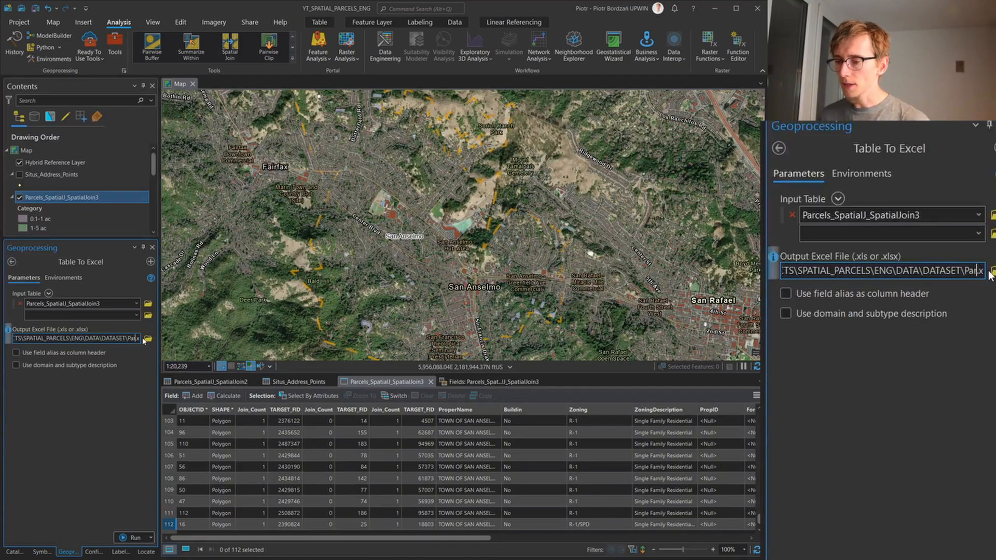
{"action": "type", "text": "ls_"}
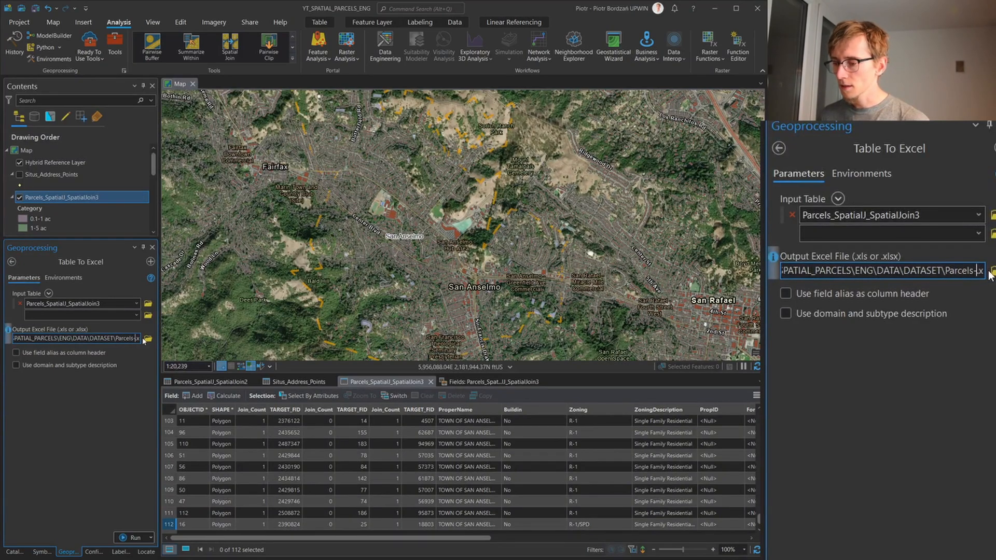
{"action": "type", "text": "San_"}
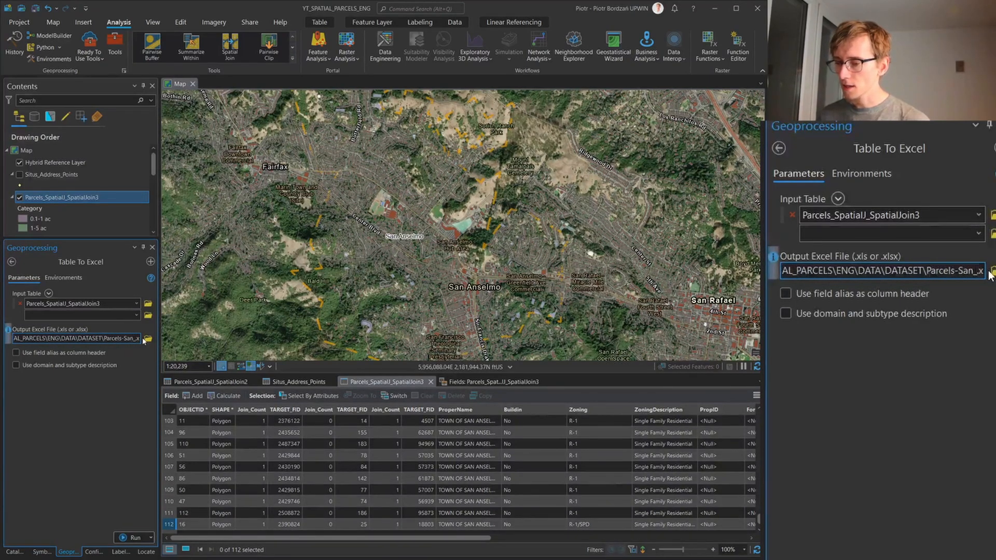
{"action": "type", "text": "a"}
{"action": "type", "text": "Anselmo_"}
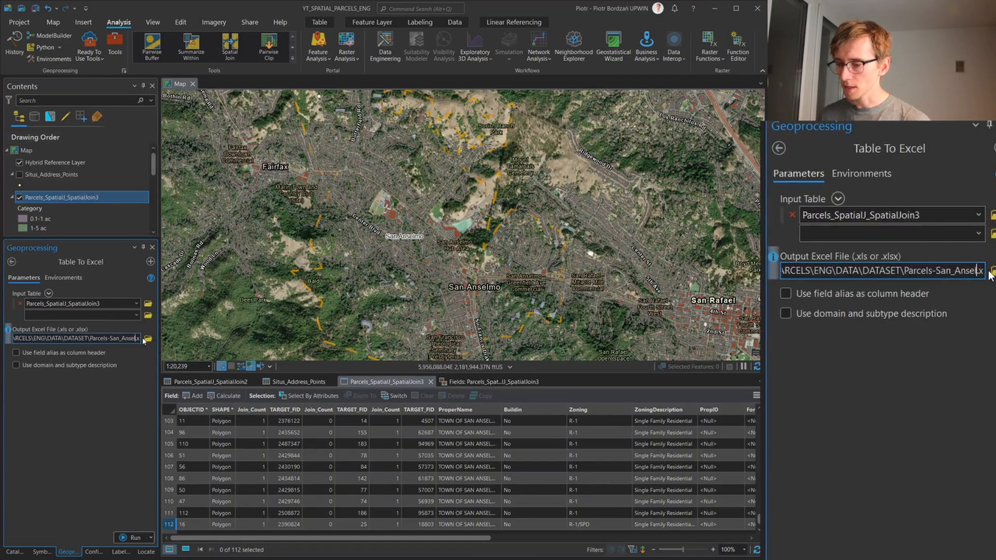
{"action": "type", "text": "Res"}
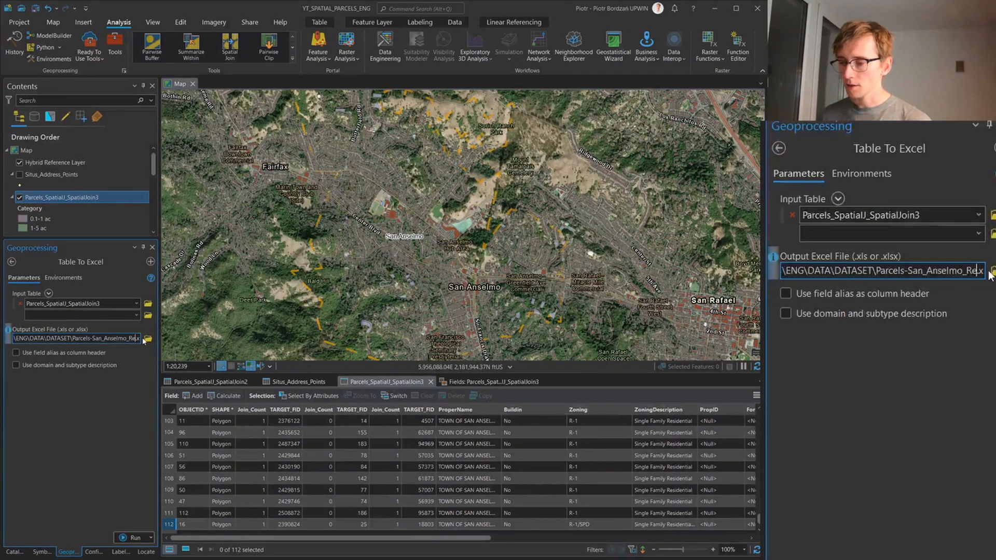
{"action": "key", "text": "BackSpace"}
{"action": "type", "text": "S"}
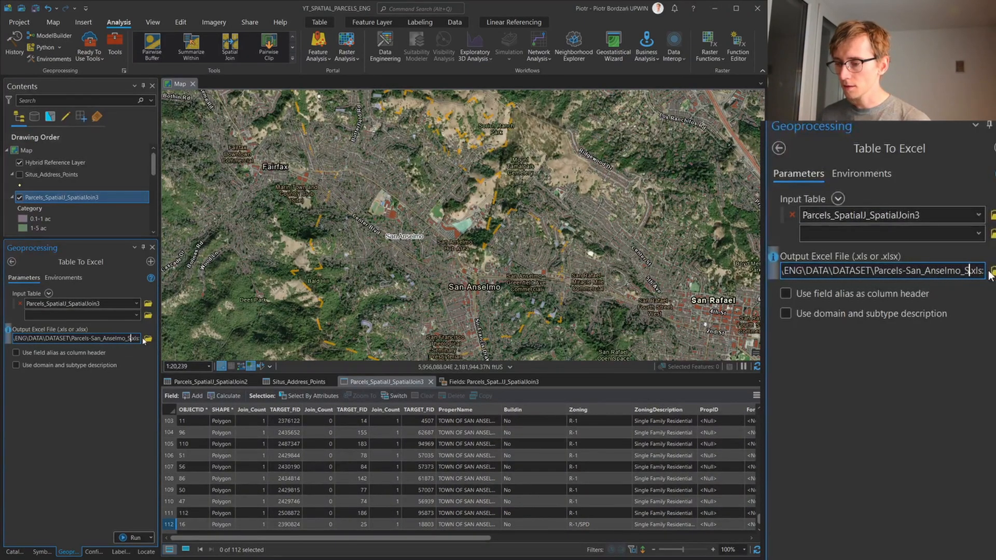
{"action": "type", "text": "ingle_reside"}
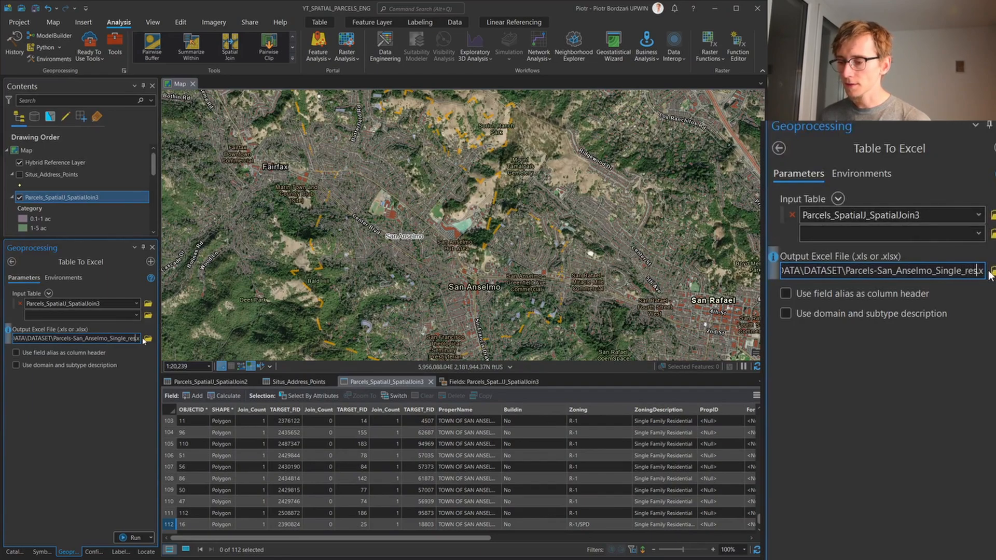
{"action": "type", "text": "ntial."}
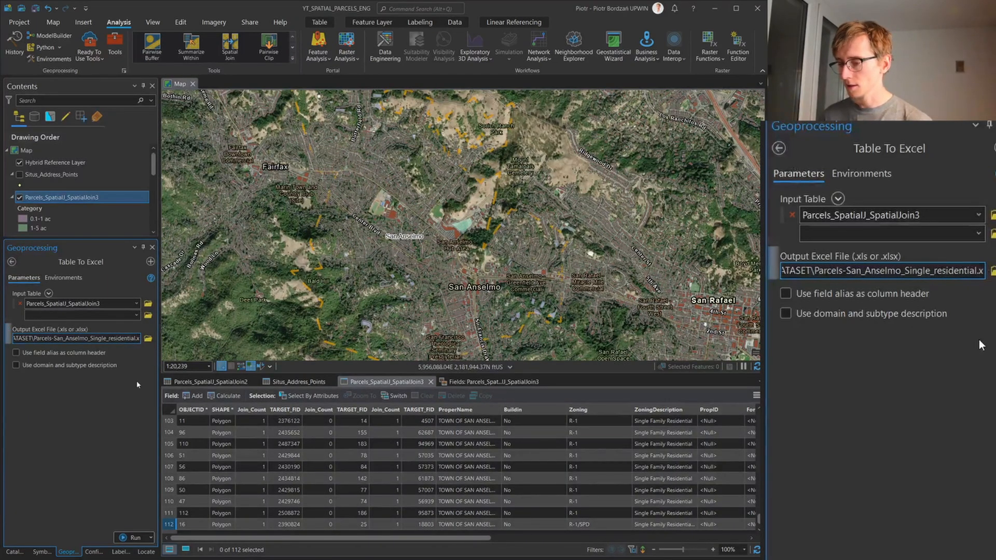
{"action": "left_click", "coordinate": [134, 538]}
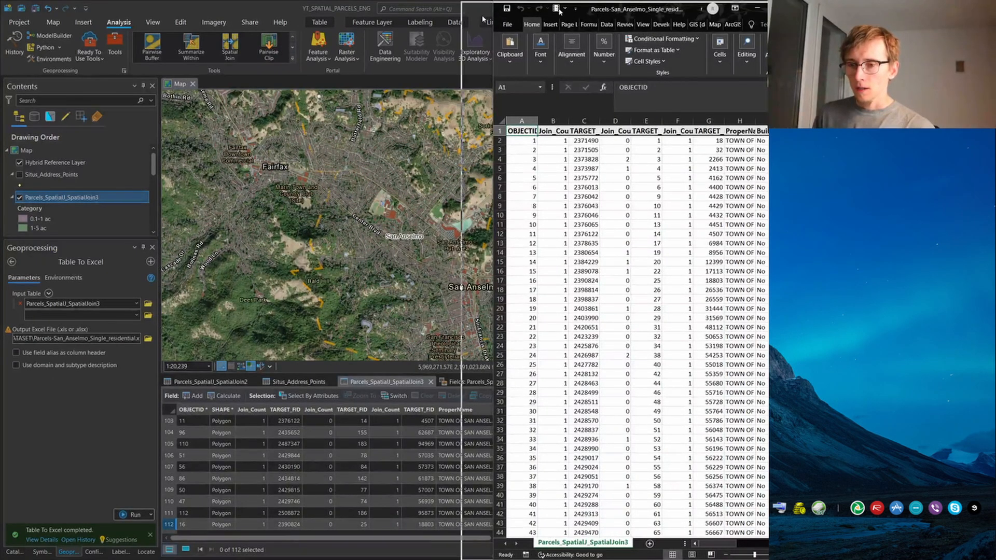
Switch to the exported workbook in Excel, maximize its window, and convert the full data range with headers into a table
{"action": "left_click_drag", "start_coordinate": [595, 18], "coordinate": [318, 1]}
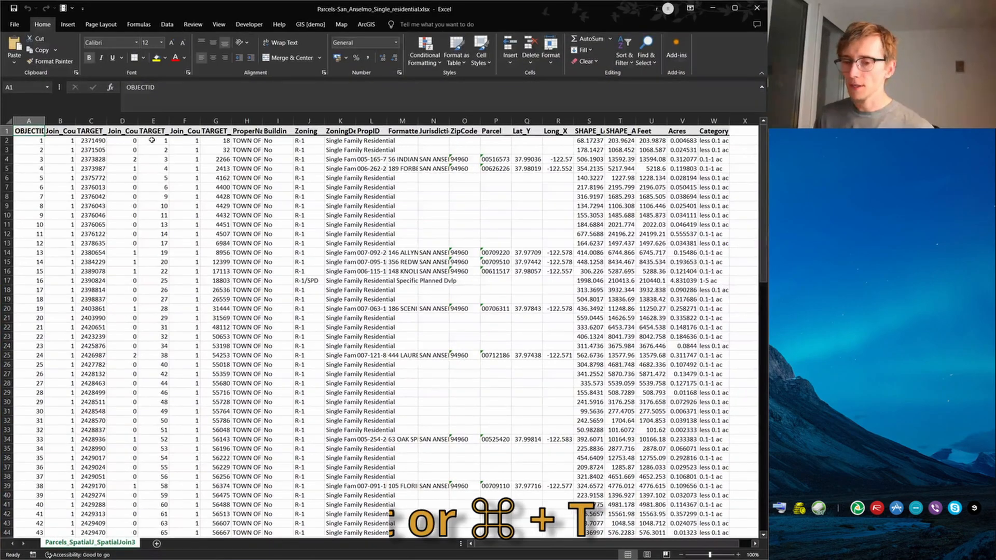
{"action": "key", "text": "ctrl+shift+End"}
{"action": "key", "text": "ctrl+t"}
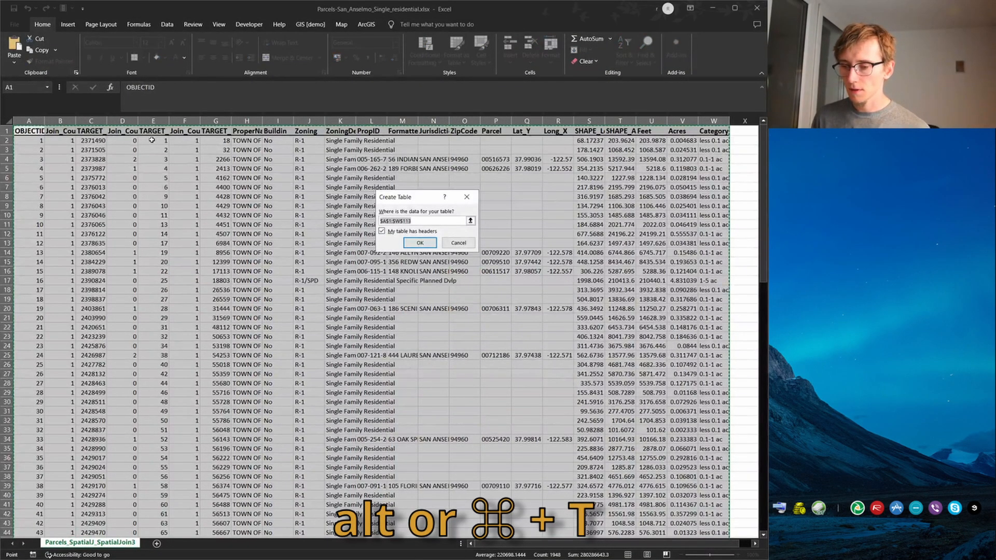
{"action": "key", "text": "Return"}
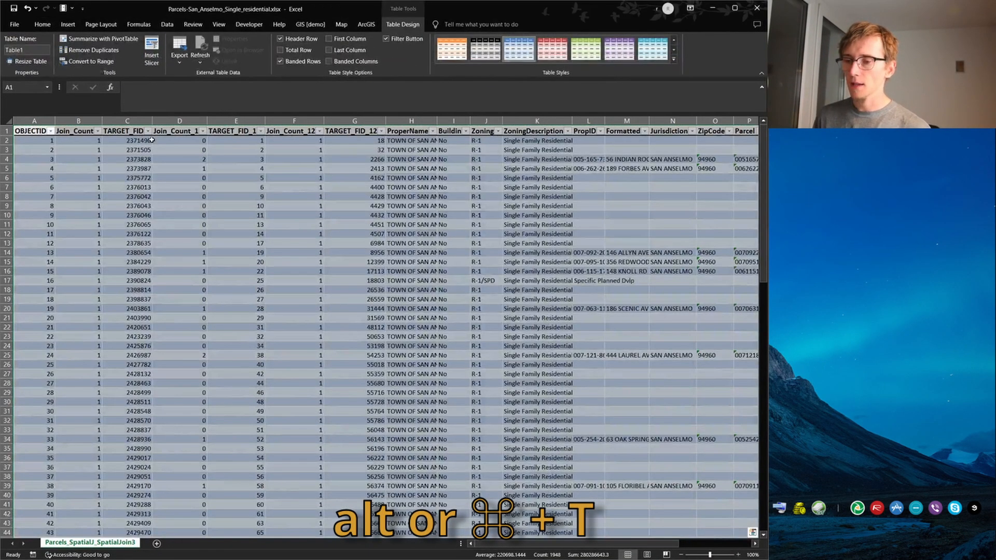
Apply a green banded style from the Medium group to the parcel table
{"action": "left_click", "coordinate": [674, 59]}
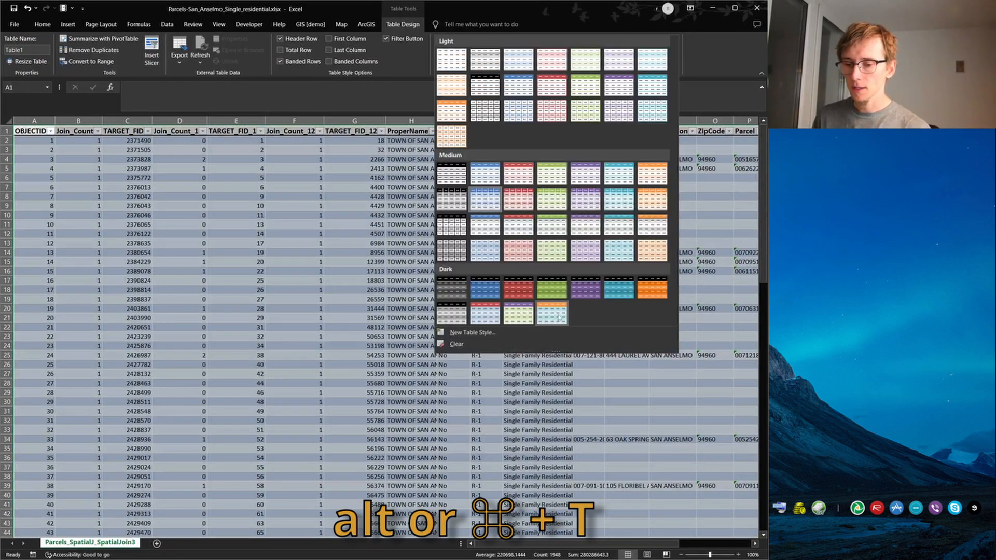
{"action": "left_click", "coordinate": [553, 250]}
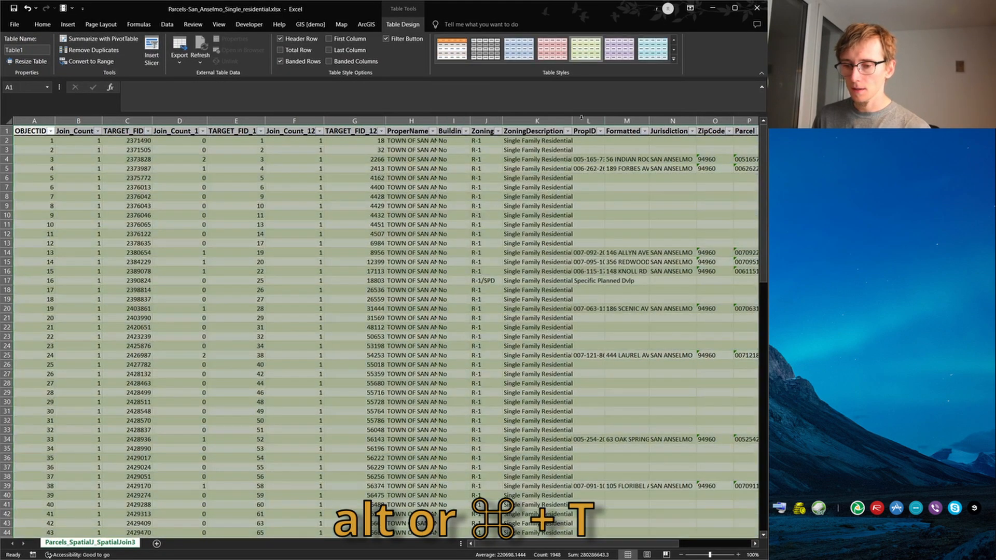
{"action": "left_click", "coordinate": [674, 59]}
{"action": "left_click", "coordinate": [557, 201]}
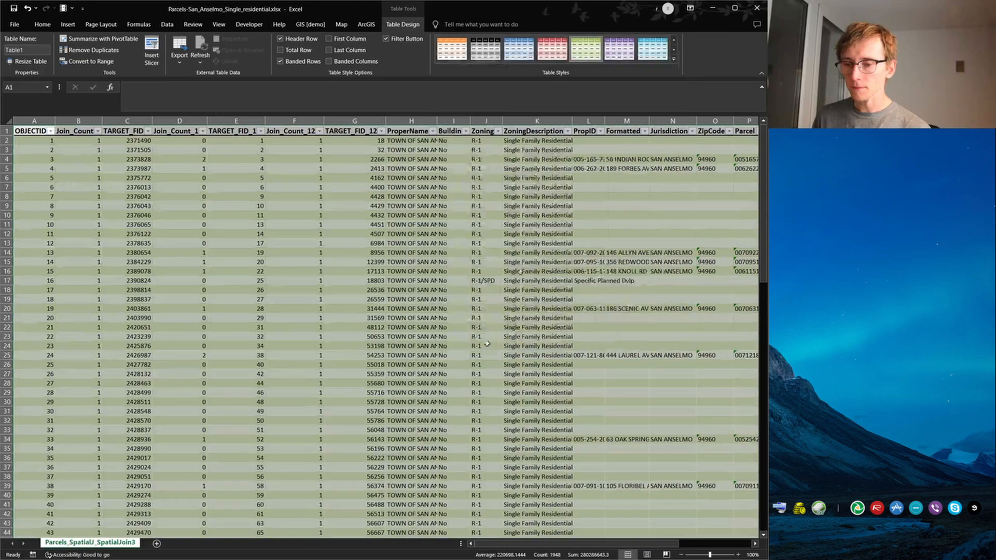
{"action": "left_click", "coordinate": [363, 244]}
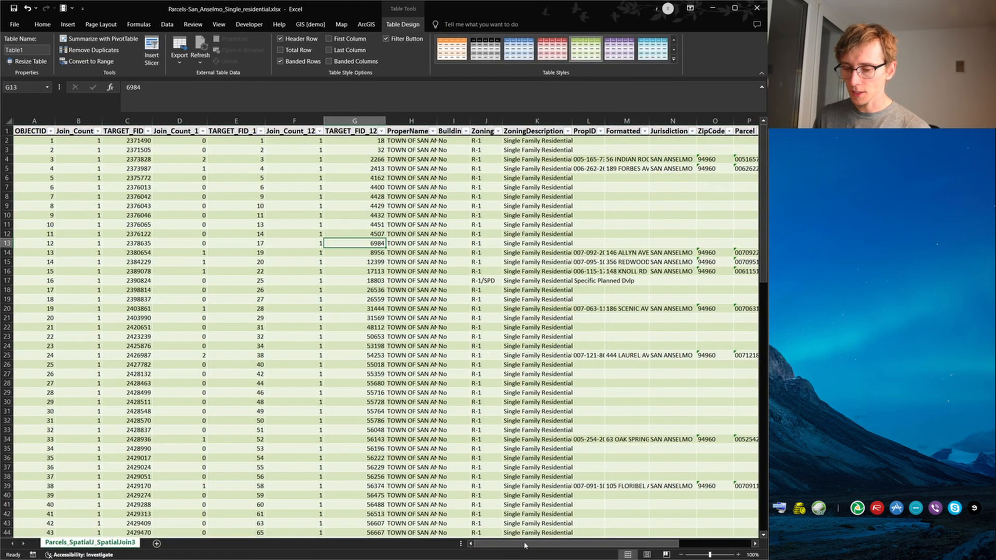
Insert slicers for the Category, ZoningDescription and ZipCode fields of the parcel table
{"action": "left_click_drag", "start_coordinate": [487, 542], "coordinate": [519, 542]}
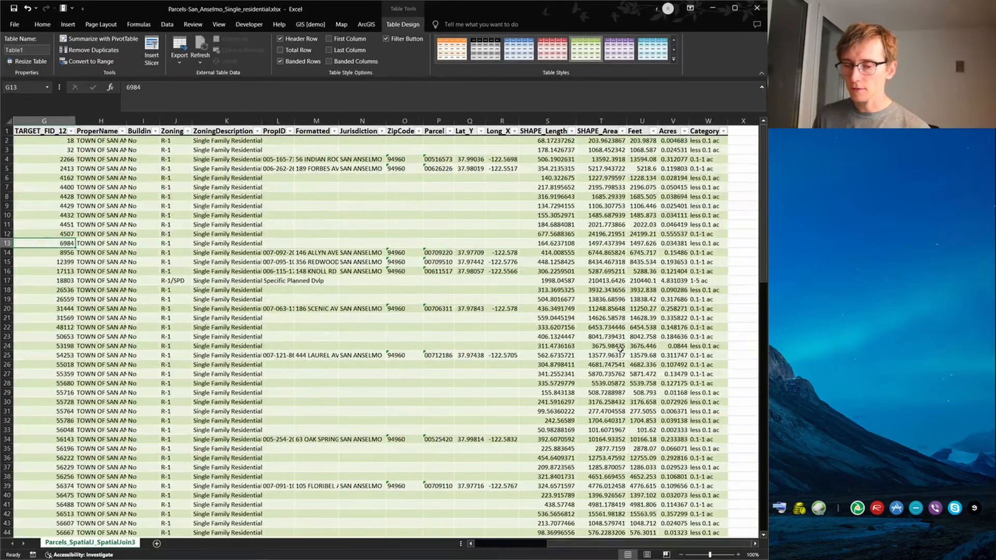
{"action": "left_click", "coordinate": [751, 140]}
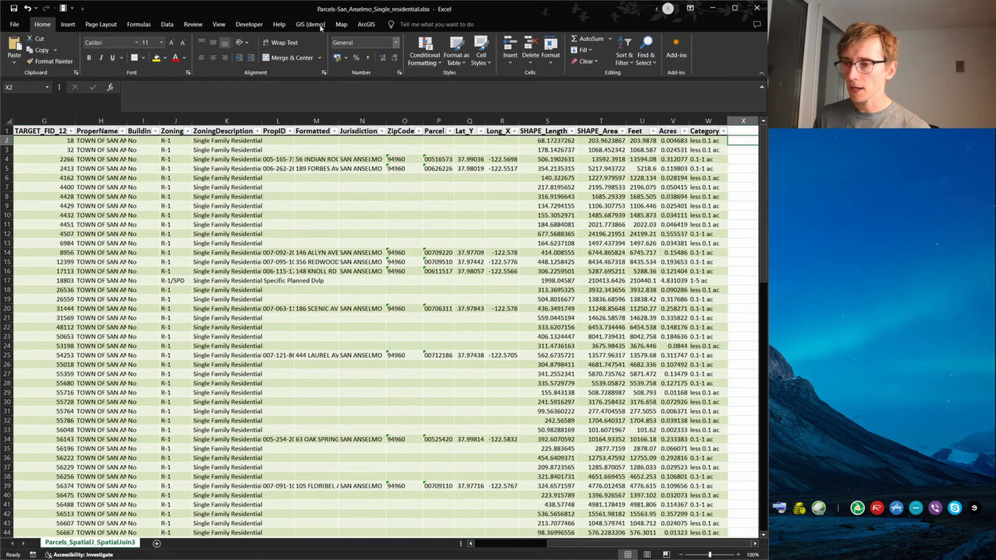
{"action": "left_click", "coordinate": [73, 24]}
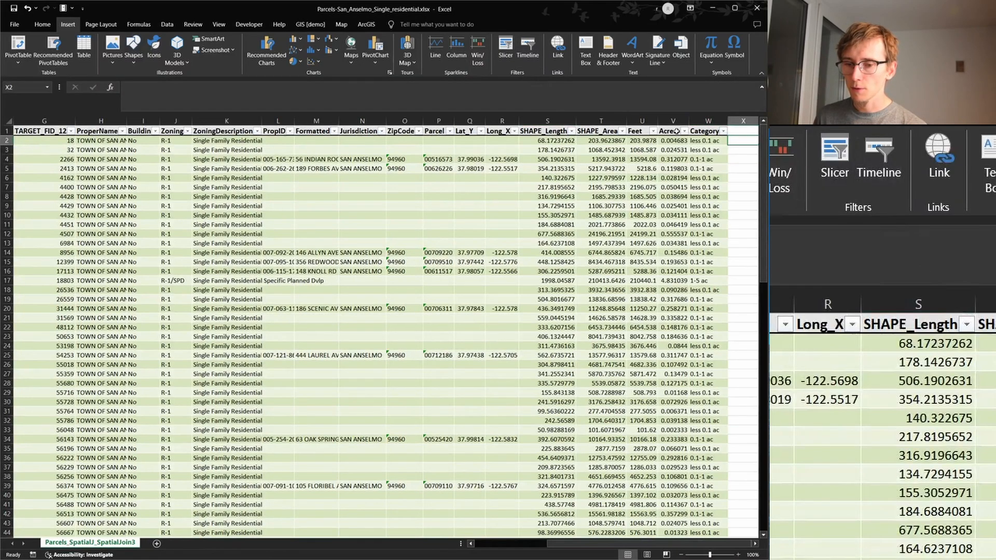
{"action": "left_click", "coordinate": [708, 121]}
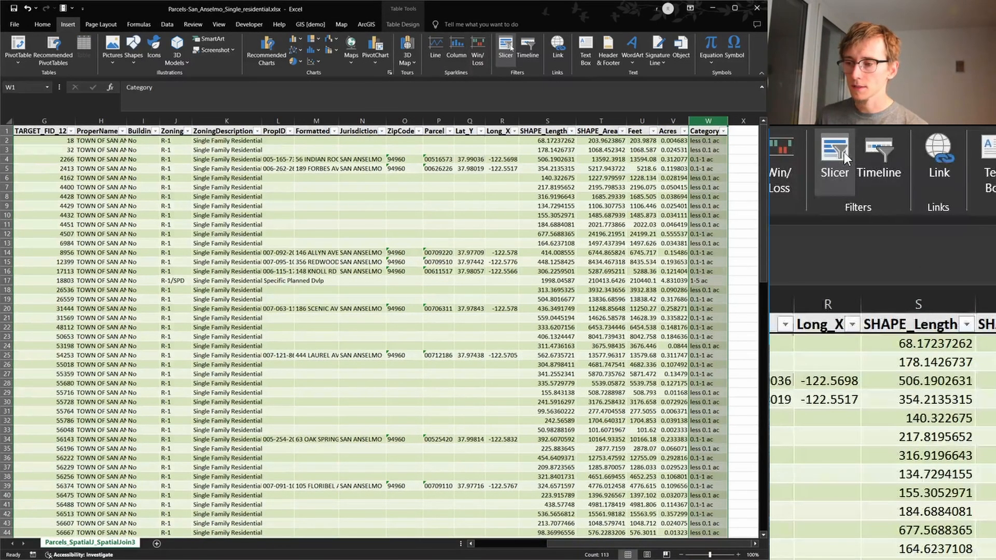
{"action": "left_click", "coordinate": [508, 45]}
{"action": "scroll", "coordinate": [410, 224], "scroll_direction": "down", "scroll_amount": 2}
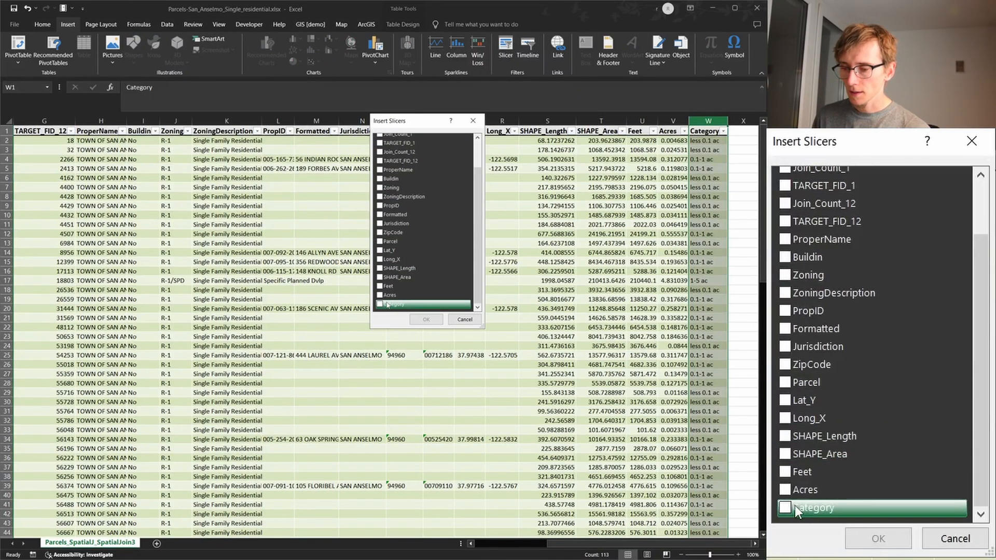
{"action": "left_click", "coordinate": [380, 305]}
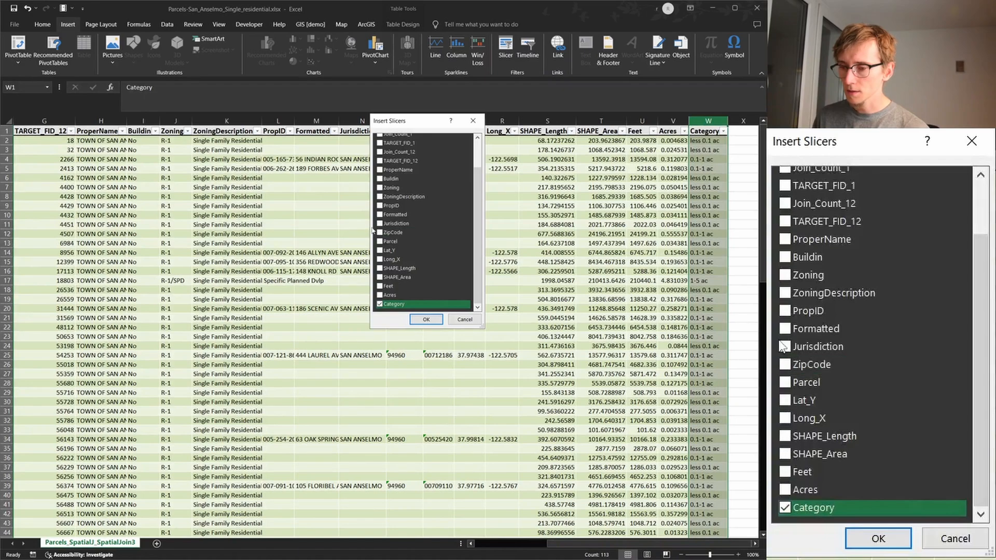
{"action": "left_click", "coordinate": [379, 197]}
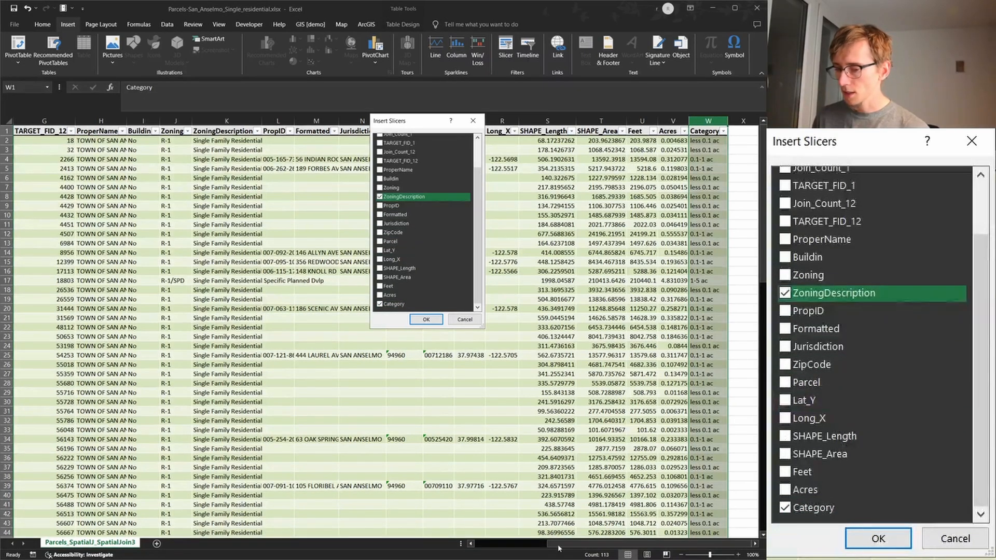
{"action": "scroll", "coordinate": [424, 255], "scroll_direction": "up", "scroll_amount": 2}
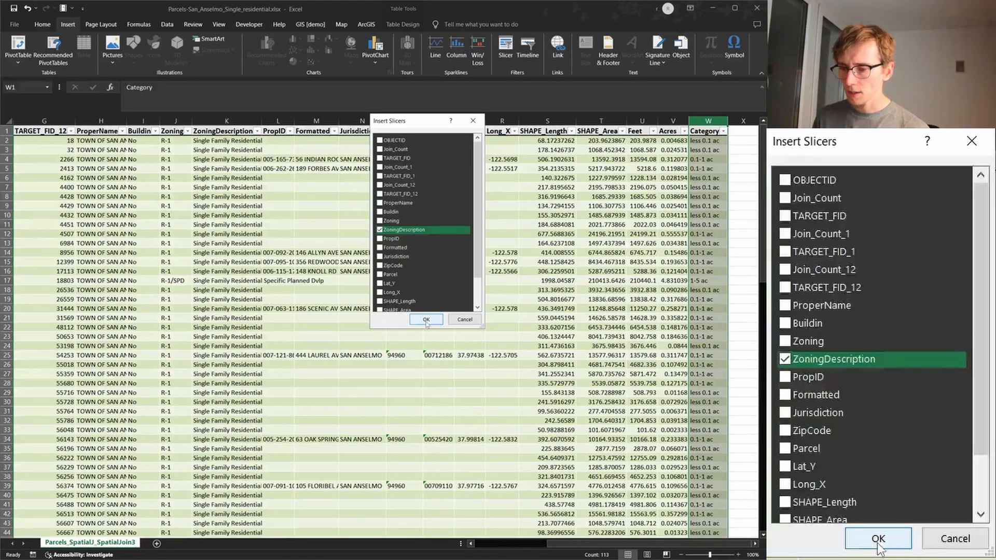
{"action": "left_click", "coordinate": [383, 266]}
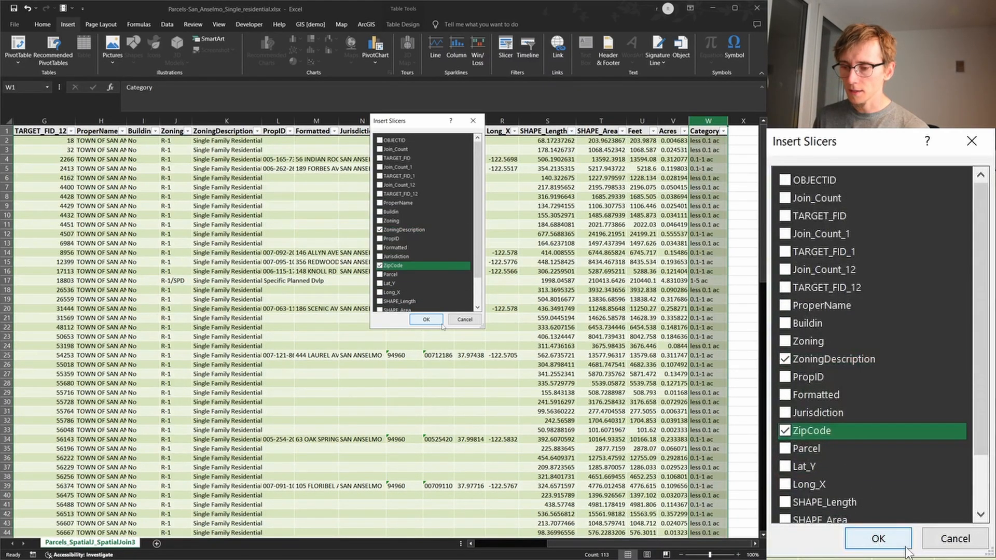
{"action": "left_click", "coordinate": [426, 320]}
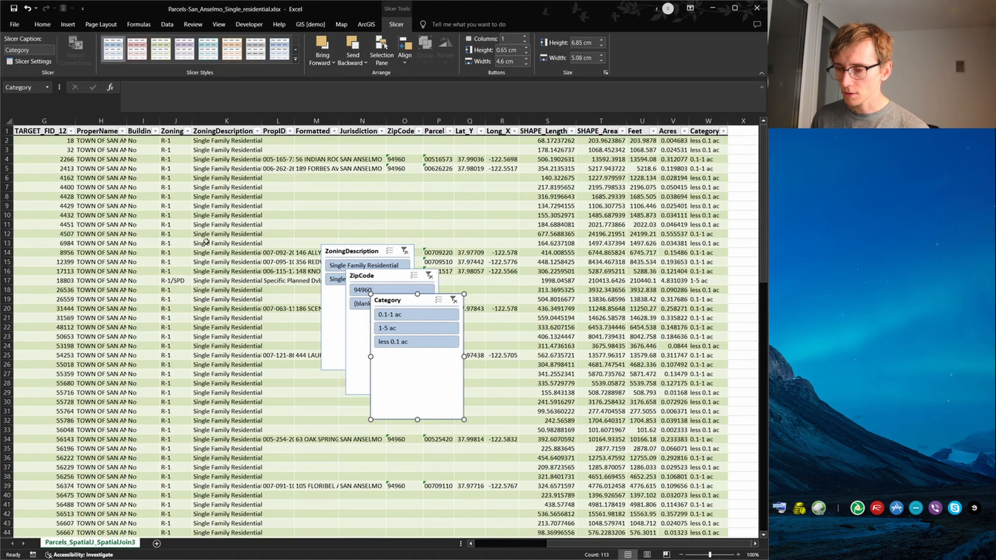
Arrange the Category and ZipCode slicers side by side next to the table, with ZoningDescription below them, widened to show its full item names
{"action": "left_click_drag", "start_coordinate": [710, 555], "coordinate": [707, 554]}
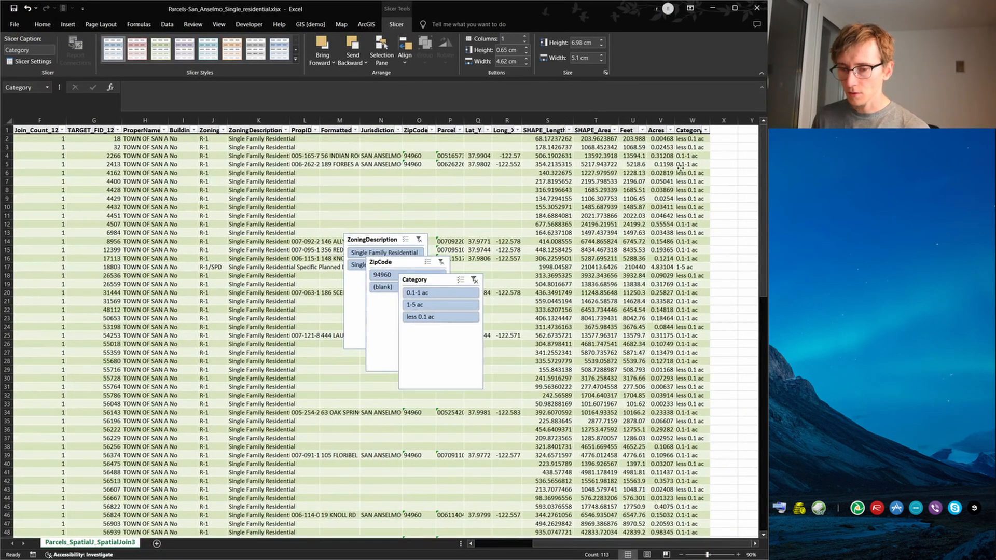
{"action": "left_click_drag", "start_coordinate": [680, 166], "coordinate": [604, 136]}
{"action": "left_click_drag", "start_coordinate": [267, 254], "coordinate": [709, 122]}
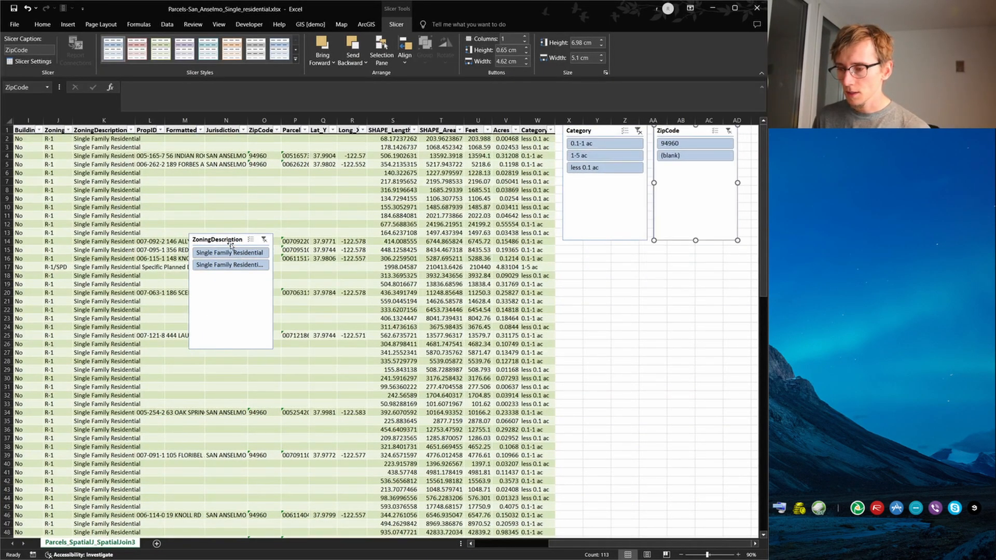
{"action": "left_click_drag", "start_coordinate": [231, 246], "coordinate": [605, 259]}
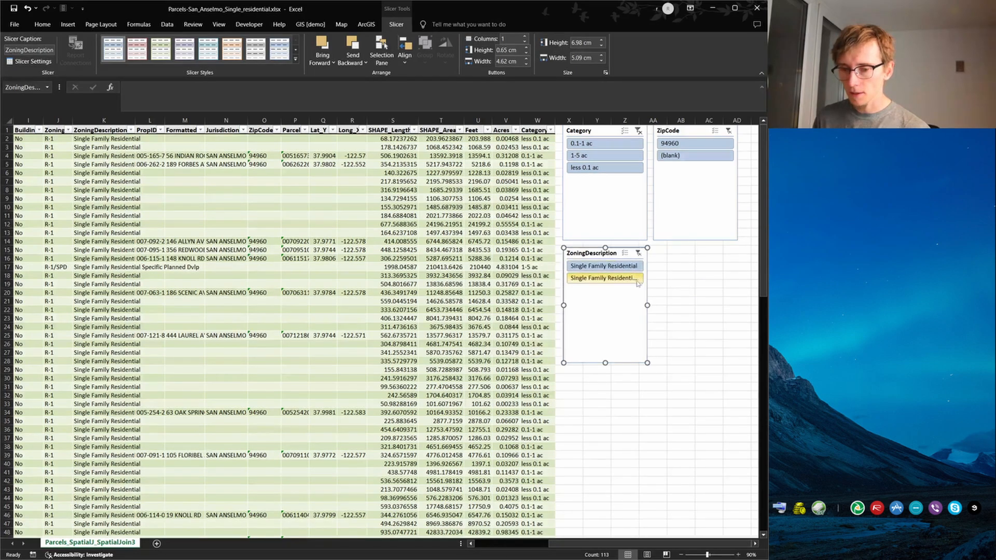
{"action": "left_click_drag", "start_coordinate": [647, 306], "coordinate": [741, 303]}
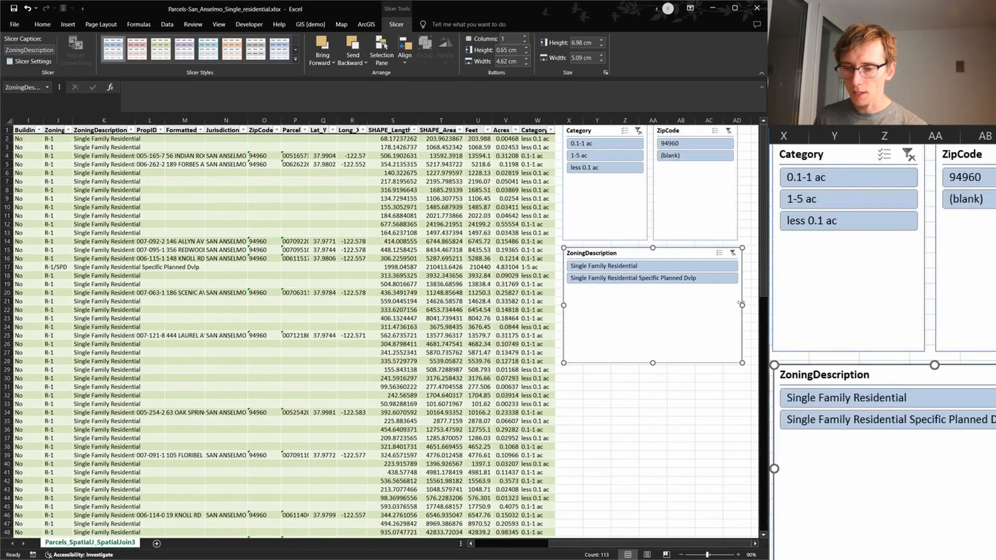
Filter the parcel table by each ZoningDescription value in turn, Single Family Residential and Single Family Residential Specific Planned Dvlp, and reselect both
{"action": "left_click", "coordinate": [625, 267]}
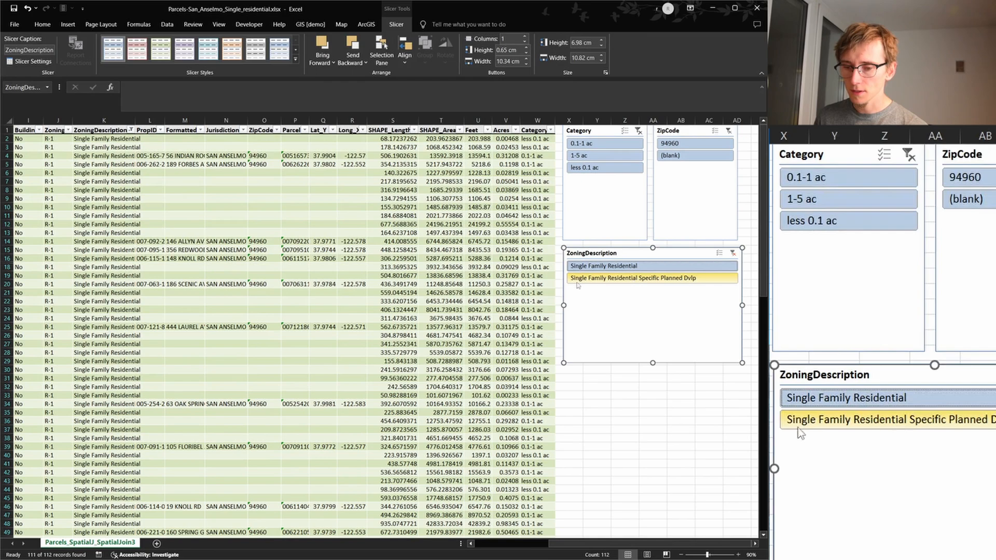
{"action": "left_click", "coordinate": [631, 280]}
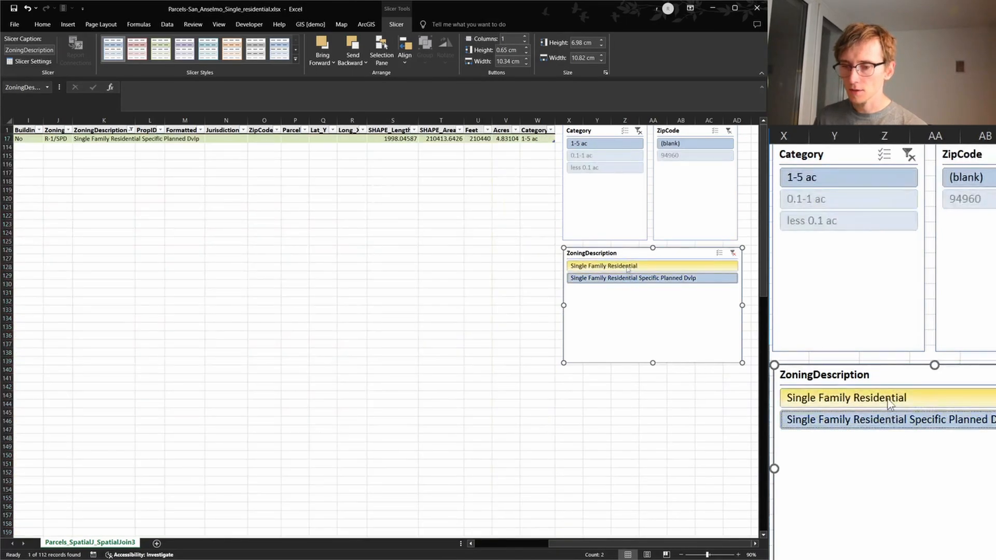
{"action": "left_click", "coordinate": [627, 266]}
{"action": "left_click", "coordinate": [630, 279]}
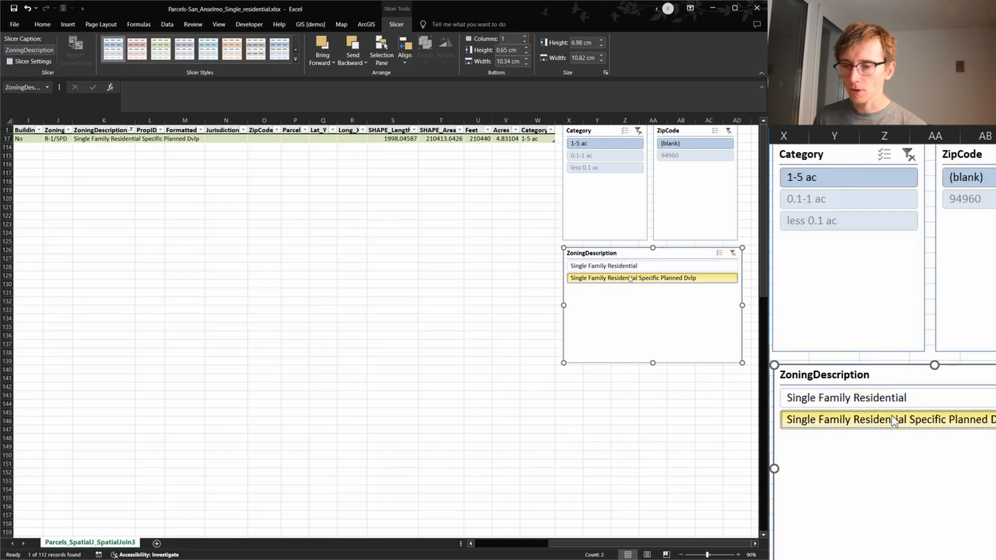
{"action": "left_click", "coordinate": [631, 266]}
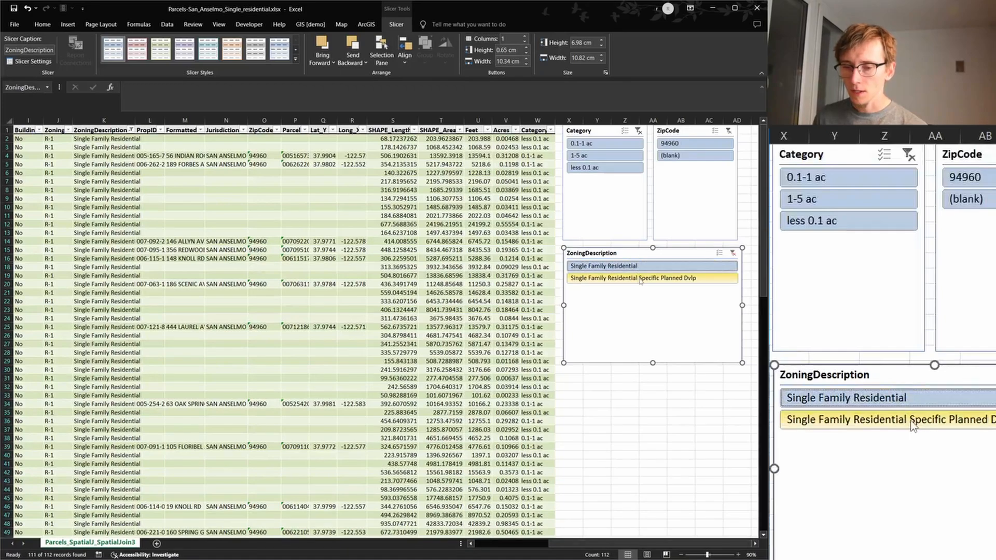
{"action": "left_click", "coordinate": [639, 279], "text": "ctrl"}
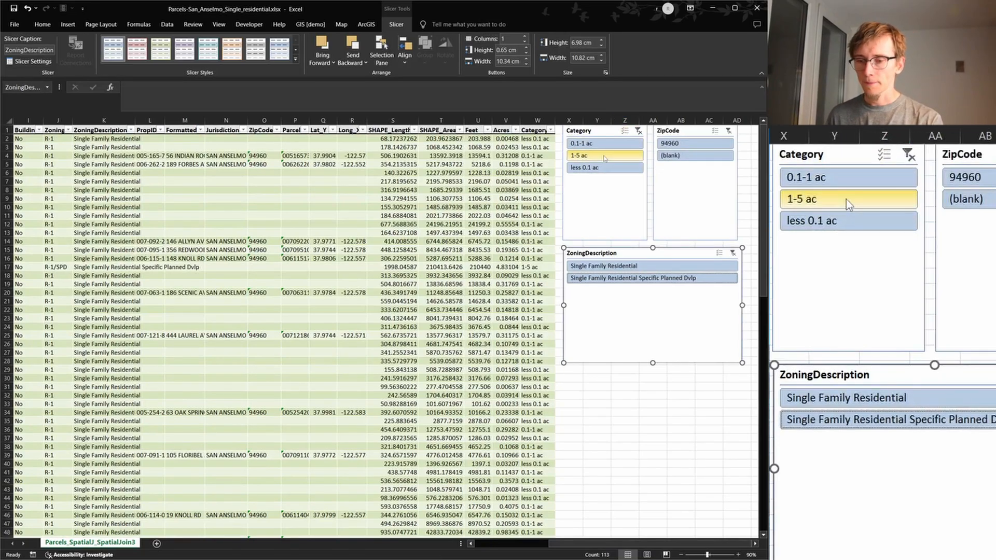
Filter the table to the 1-5 ac category, add 0.1-1 ac and less 0.1 ac back to the selection, and deselect the slicers
{"action": "left_click", "coordinate": [603, 155]}
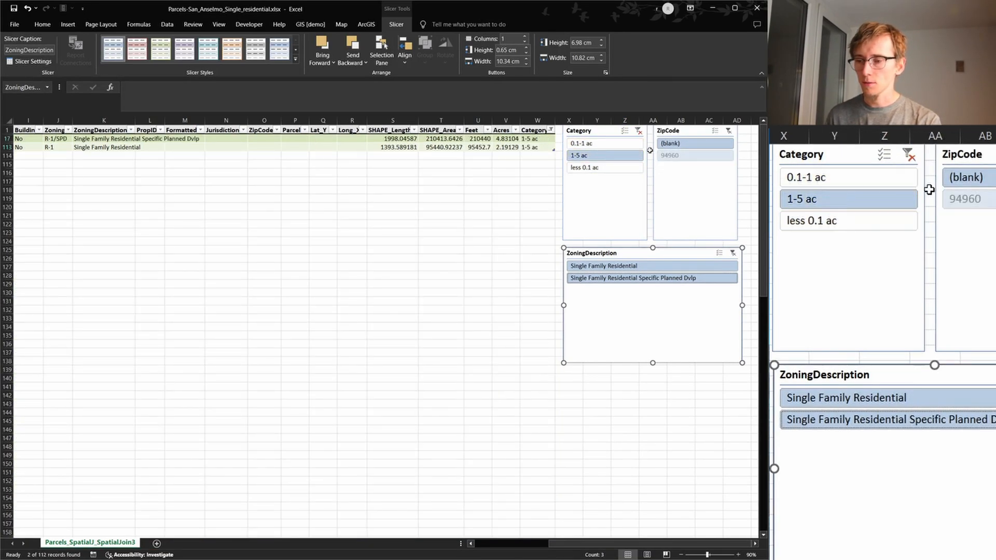
{"action": "left_click", "coordinate": [586, 144], "text": "ctrl"}
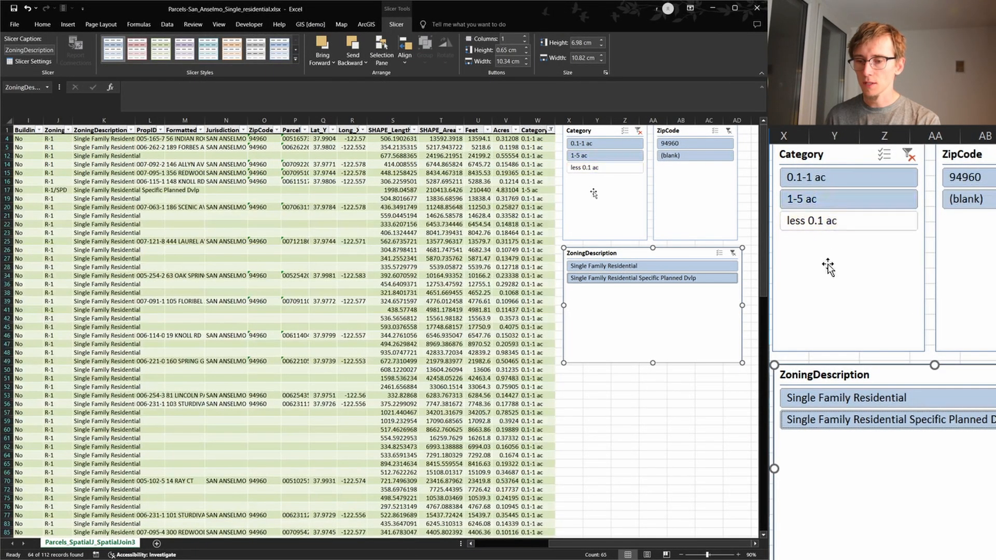
{"action": "left_click", "coordinate": [600, 168], "text": "ctrl"}
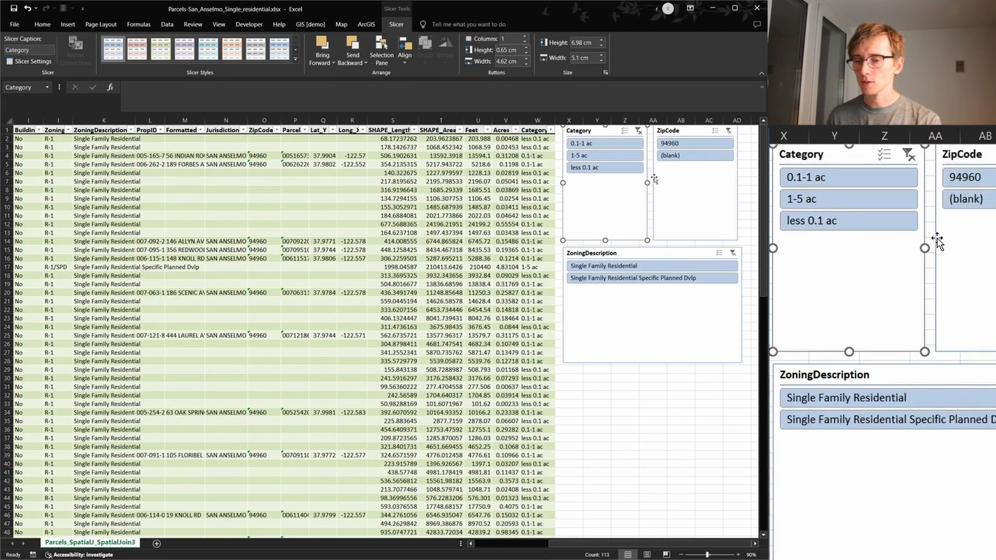
{"action": "left_click", "coordinate": [673, 179]}
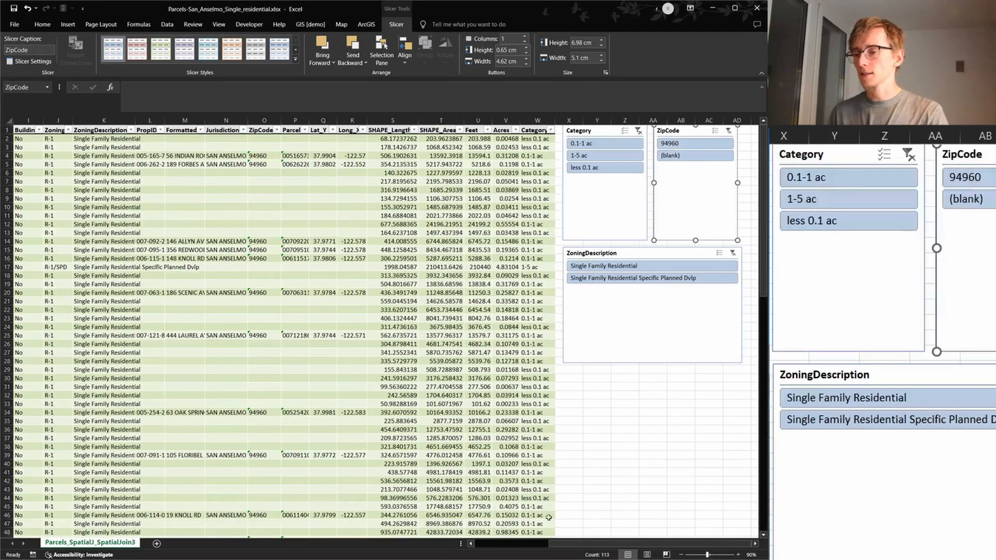
{"action": "mouse_move", "coordinate": [691, 544]}
{"action": "left_mouse_down"}
{"action": "mouse_move", "coordinate": [607, 554]}
{"action": "mouse_move", "coordinate": [695, 546]}
{"action": "left_mouse_up"}
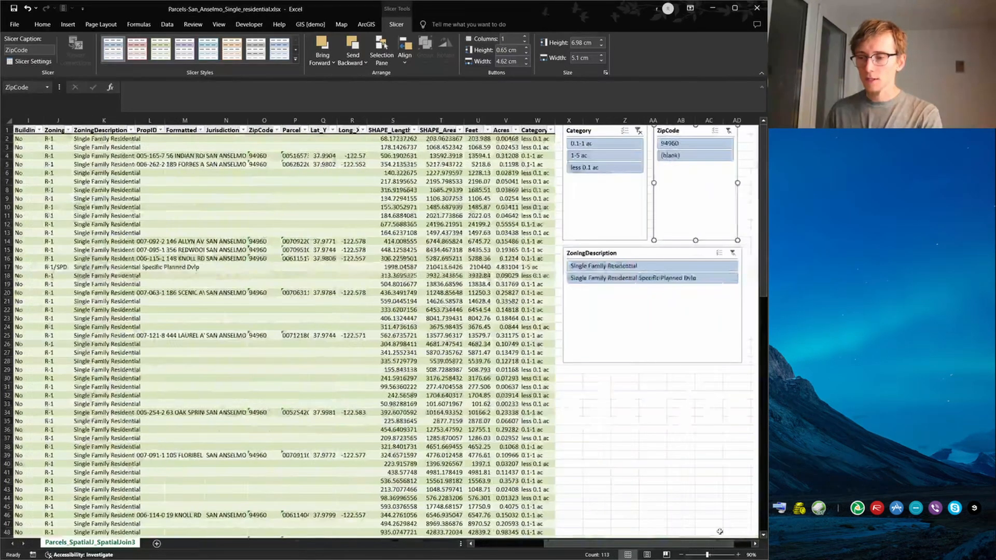
{"action": "left_click", "coordinate": [746, 206]}
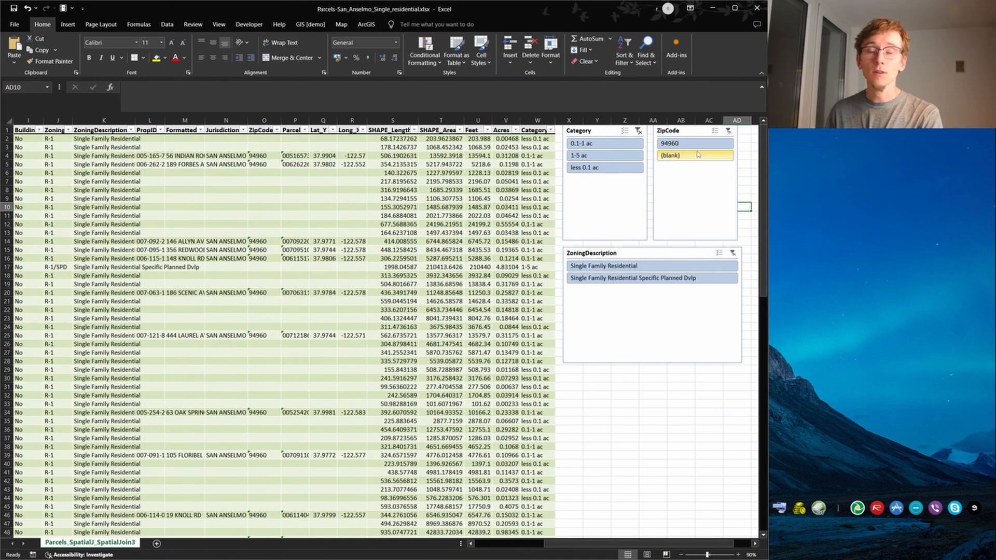
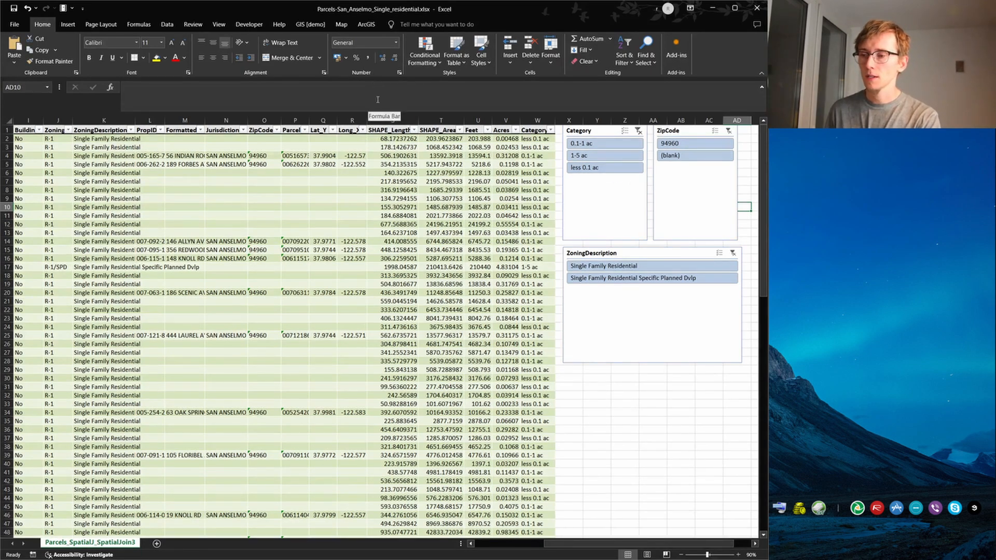
Search the Office Add-ins store for ARCGIS, add the ArcGIS for Excel add-in and agree to its terms and conditions
{"action": "left_click", "coordinate": [14, 24]}
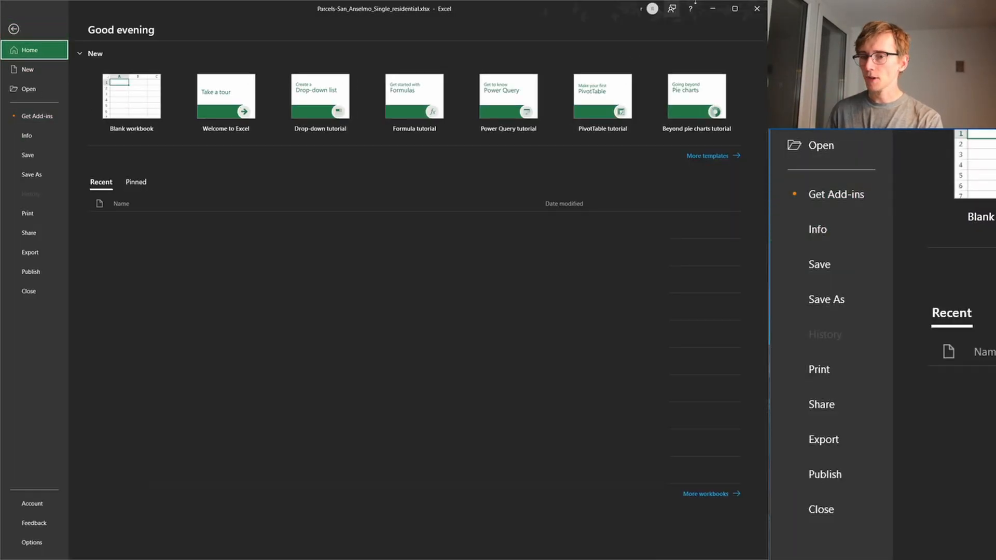
{"action": "left_click", "coordinate": [29, 115]}
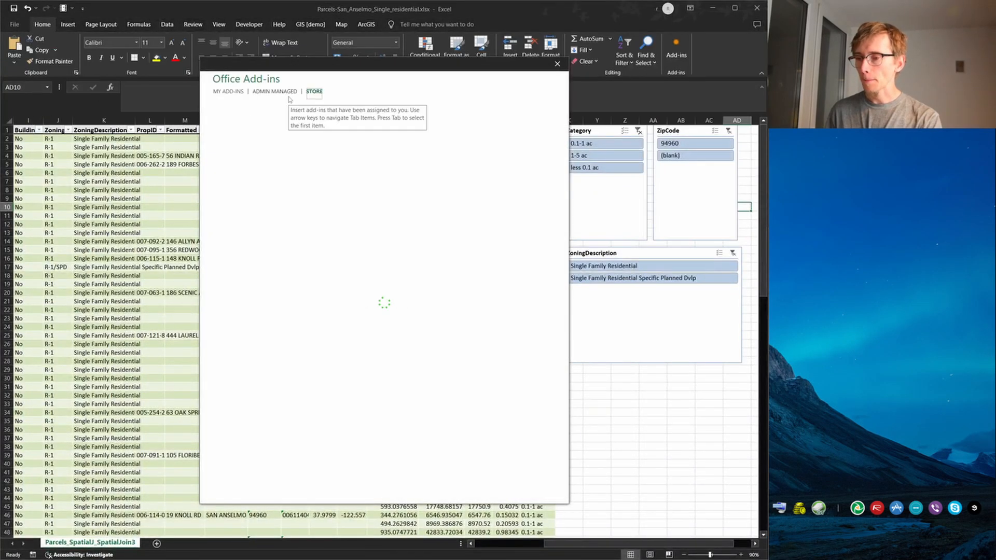
{"action": "left_click", "coordinate": [259, 135]}
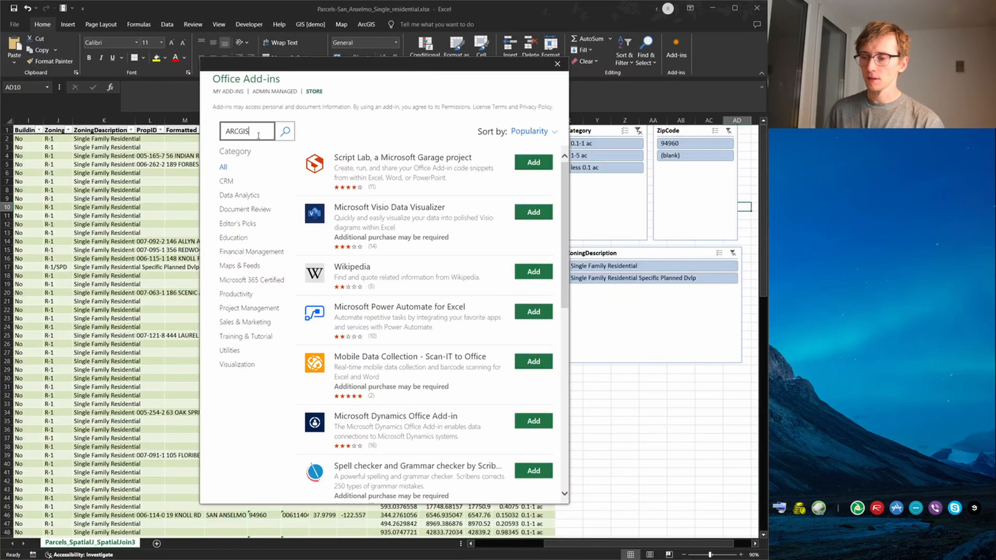
{"action": "key", "text": "Return"}
{"action": "left_click", "coordinate": [539, 165]}
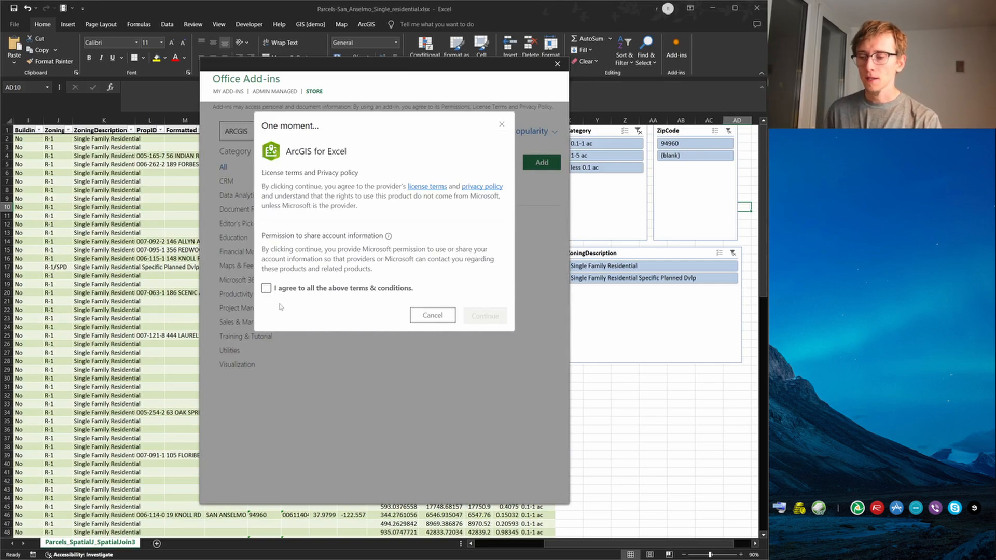
{"action": "left_click", "coordinate": [265, 290]}
{"action": "left_click", "coordinate": [490, 318]}
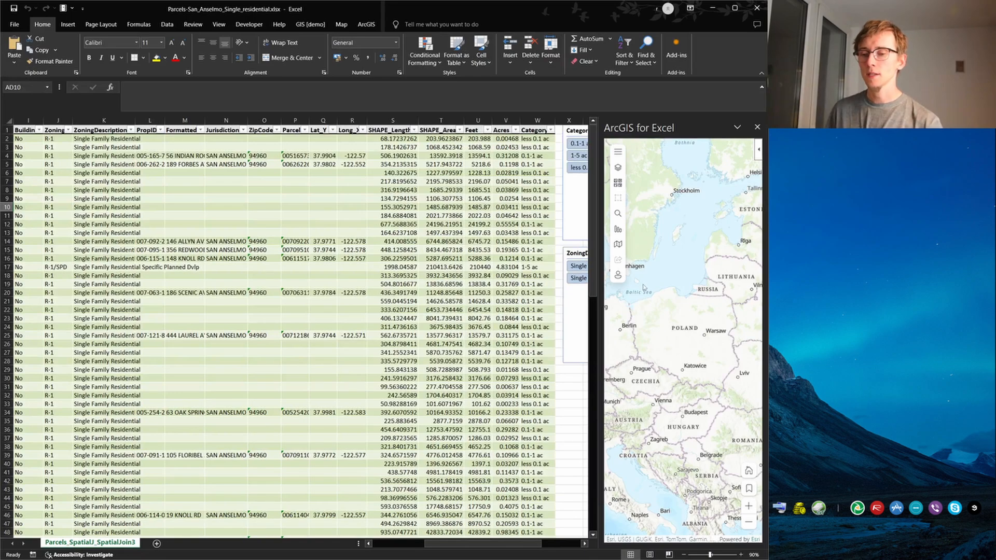
Add the Parcels_SpatialJ_SpatialJoin3 table to the map as a Coordinates layer with longitude Long_X, latitude Lat_Y and spatial reference WGS 1984
{"action": "left_click", "coordinate": [618, 167]}
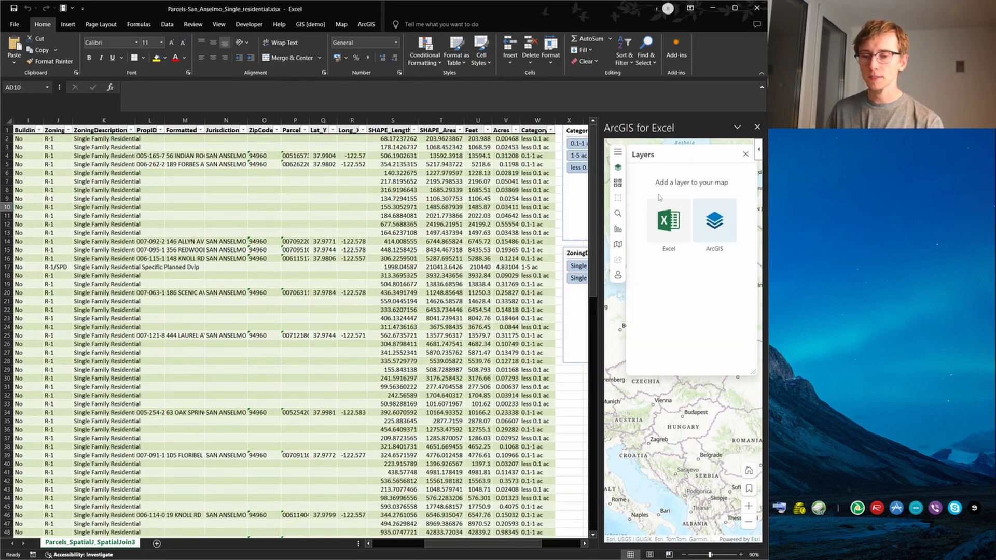
{"action": "left_click", "coordinate": [666, 237]}
{"action": "left_click", "coordinate": [698, 209]}
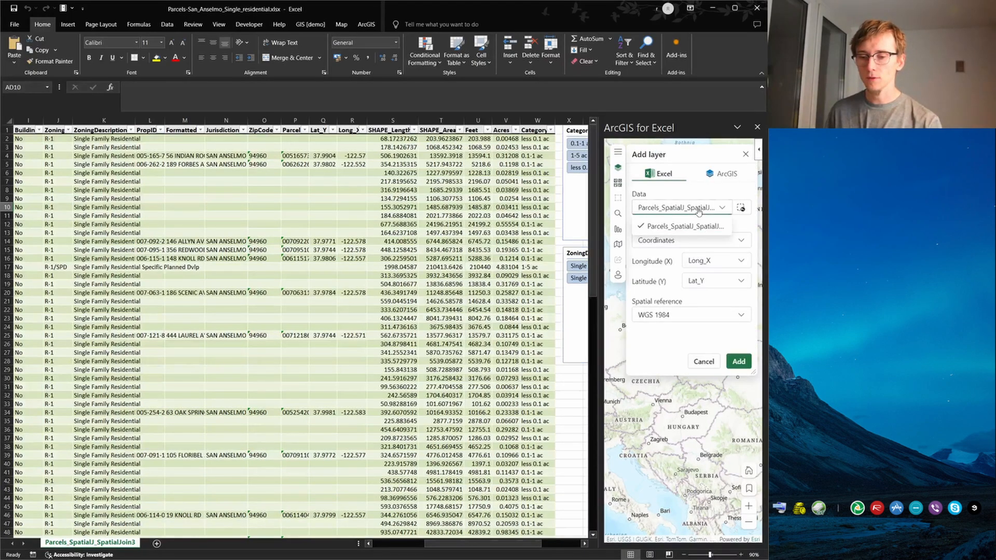
{"action": "left_click", "coordinate": [686, 226]}
{"action": "left_click", "coordinate": [727, 242]}
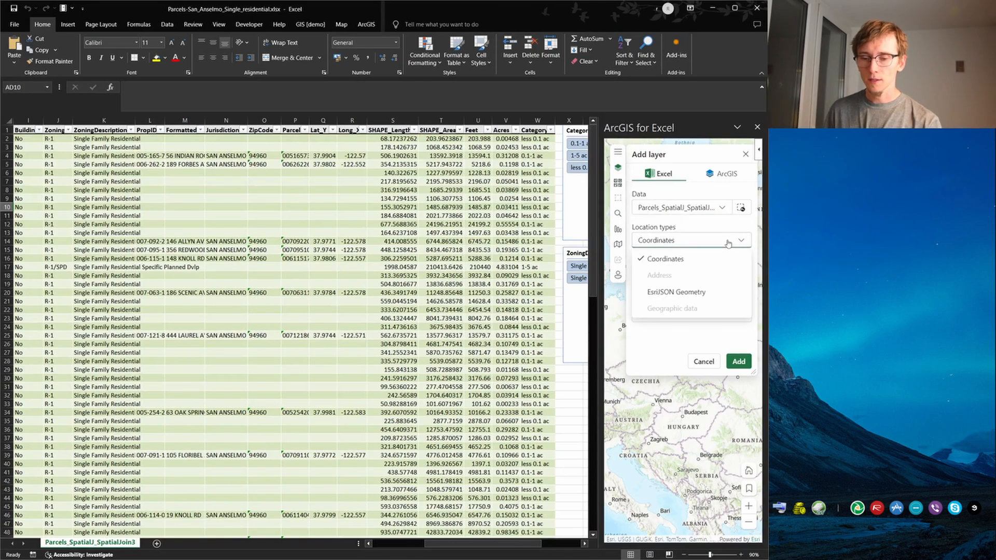
{"action": "left_click", "coordinate": [728, 242]}
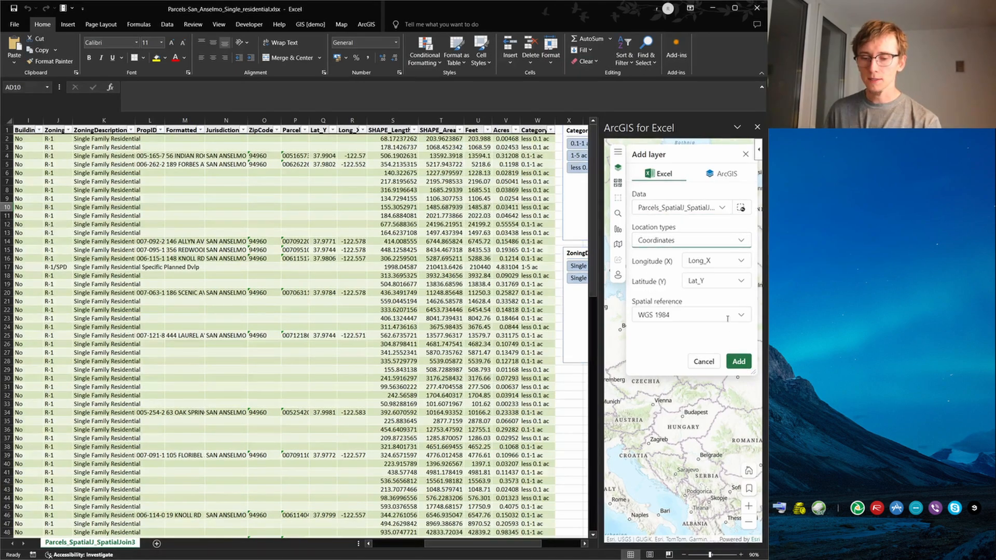
{"action": "left_click", "coordinate": [738, 363]}
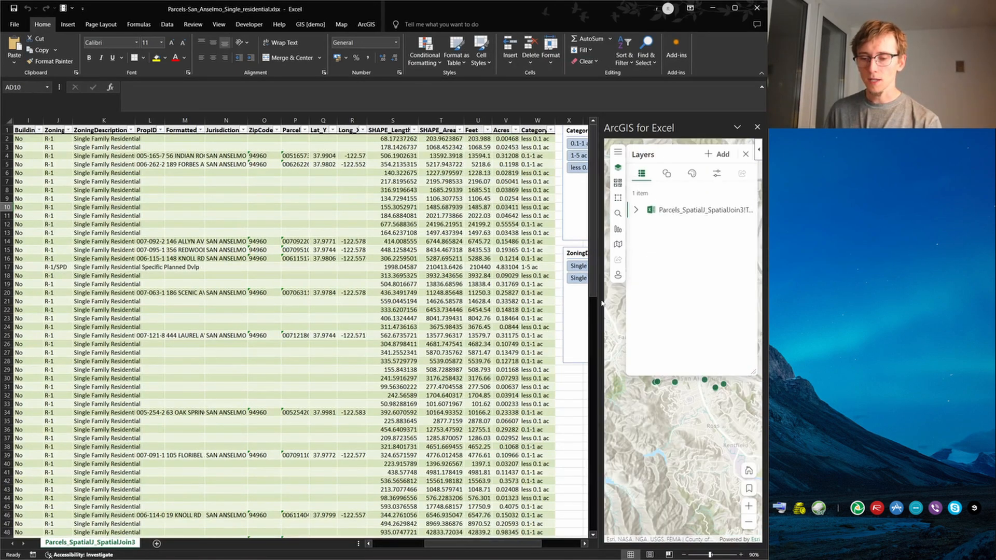
Widen the ArcGIS for Excel map, close the layer list and examine the parcel points around Knoll Rd
{"action": "left_click_drag", "start_coordinate": [599, 301], "coordinate": [460, 302]}
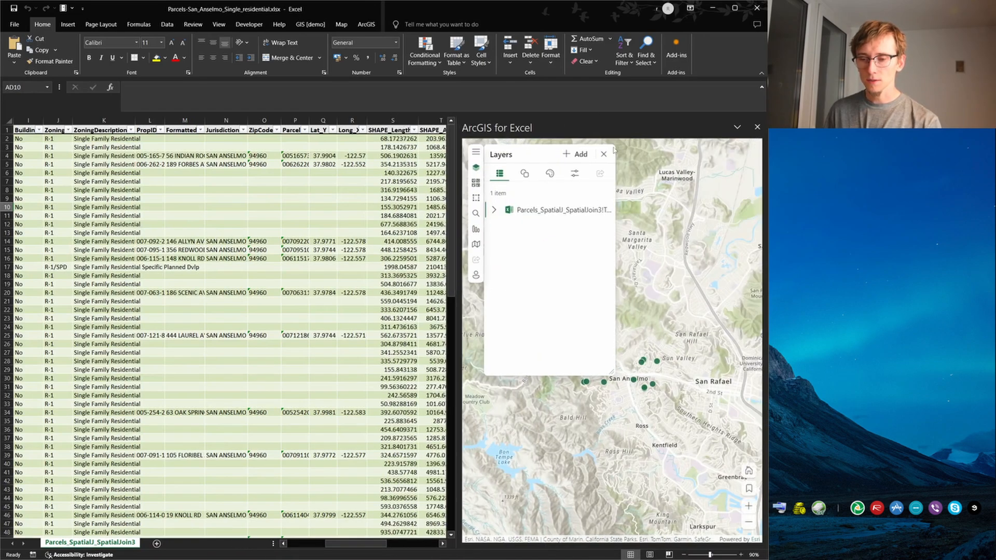
{"action": "left_click", "coordinate": [604, 155]}
{"action": "scroll", "coordinate": [536, 310], "scroll_direction": "up", "scroll_amount": 5}
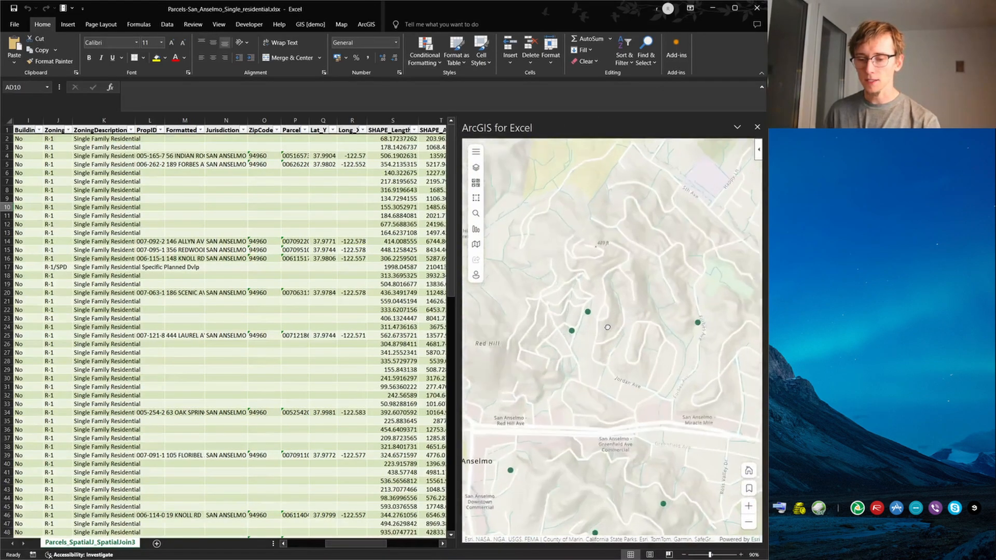
{"action": "scroll", "coordinate": [538, 319], "scroll_direction": "up", "scroll_amount": 3}
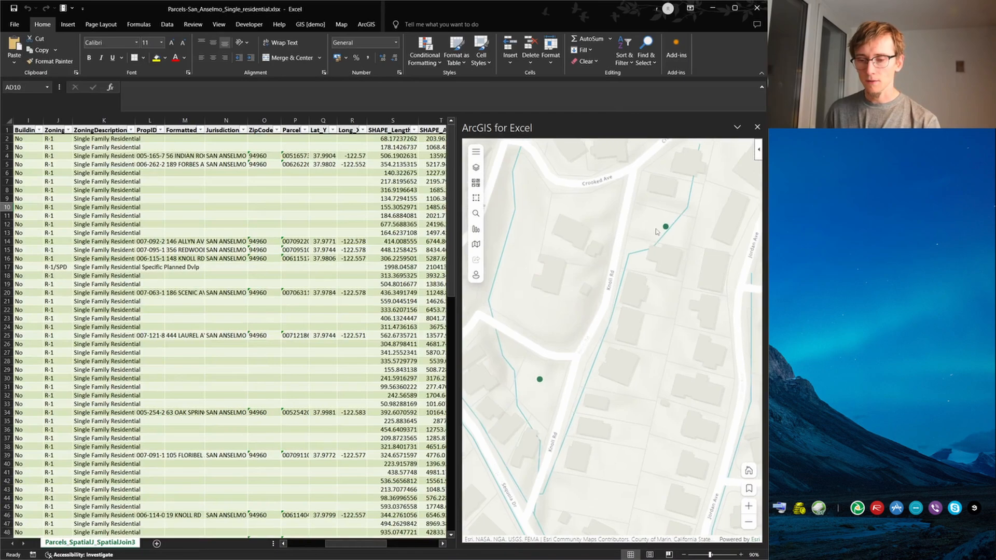
{"action": "scroll", "coordinate": [634, 232], "scroll_direction": "down", "scroll_amount": 3}
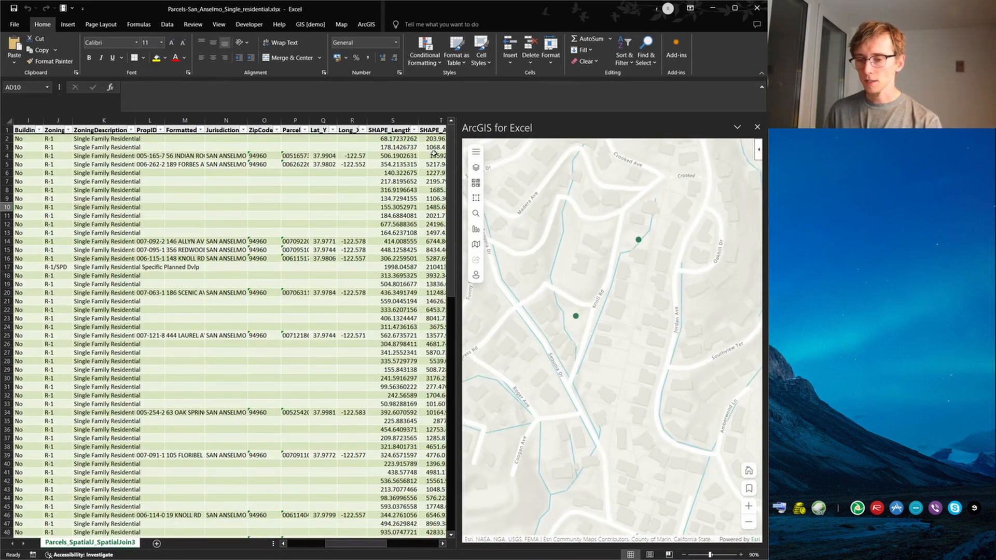
Select the two parcel points along Knoll Rd on the map with a selection rectangle
{"action": "left_click", "coordinate": [476, 229]}
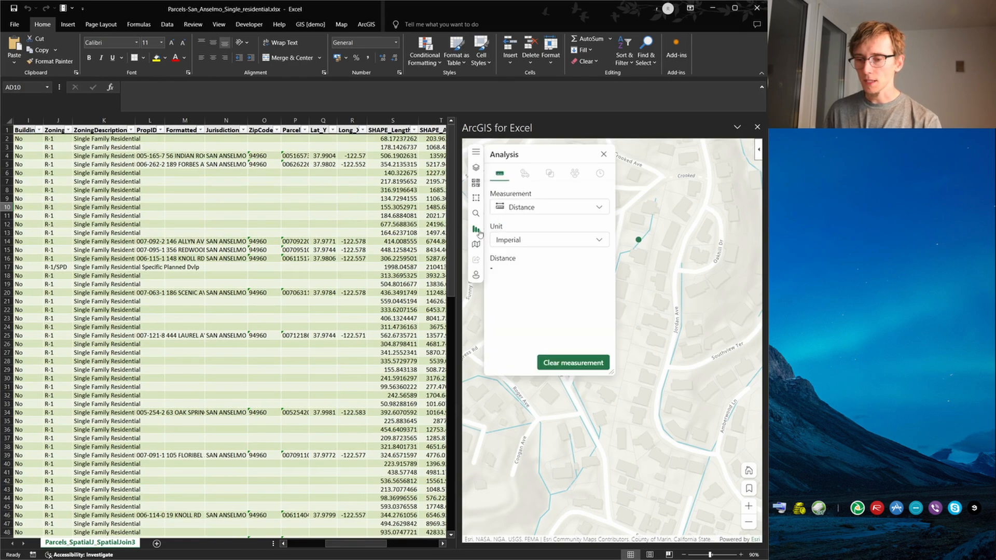
{"action": "left_click", "coordinate": [476, 214]}
{"action": "left_click", "coordinate": [476, 198]}
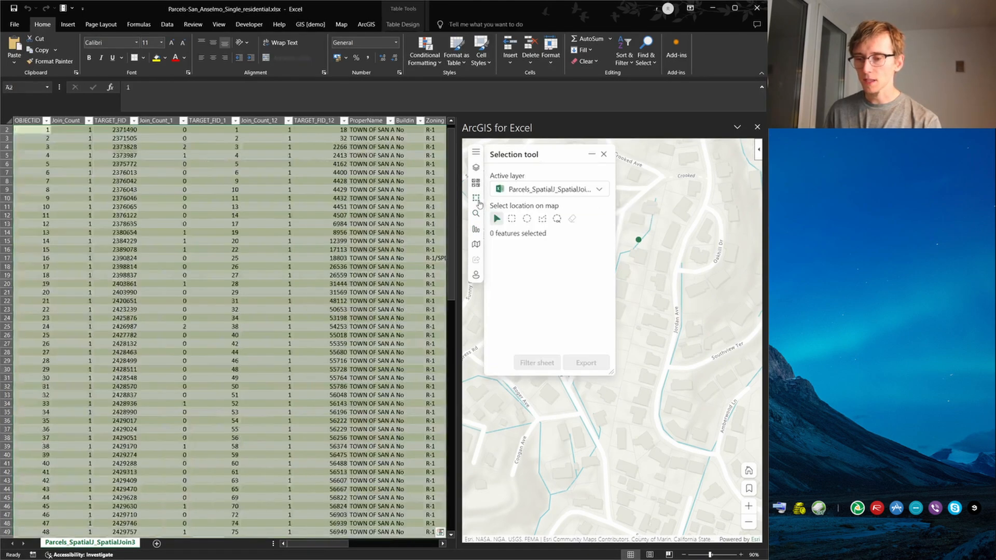
{"action": "left_click", "coordinate": [510, 218]}
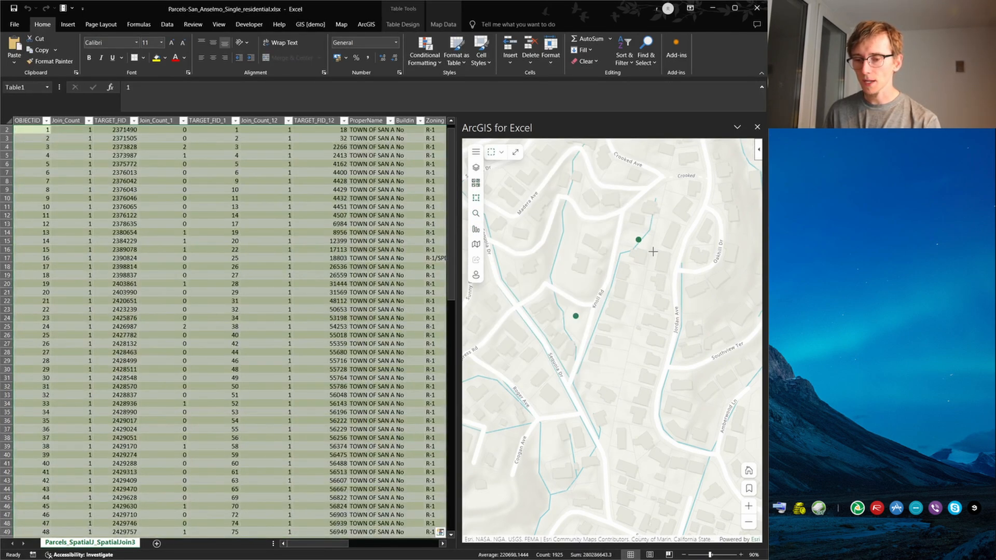
{"action": "left_click_drag", "start_coordinate": [675, 213], "coordinate": [502, 399]}
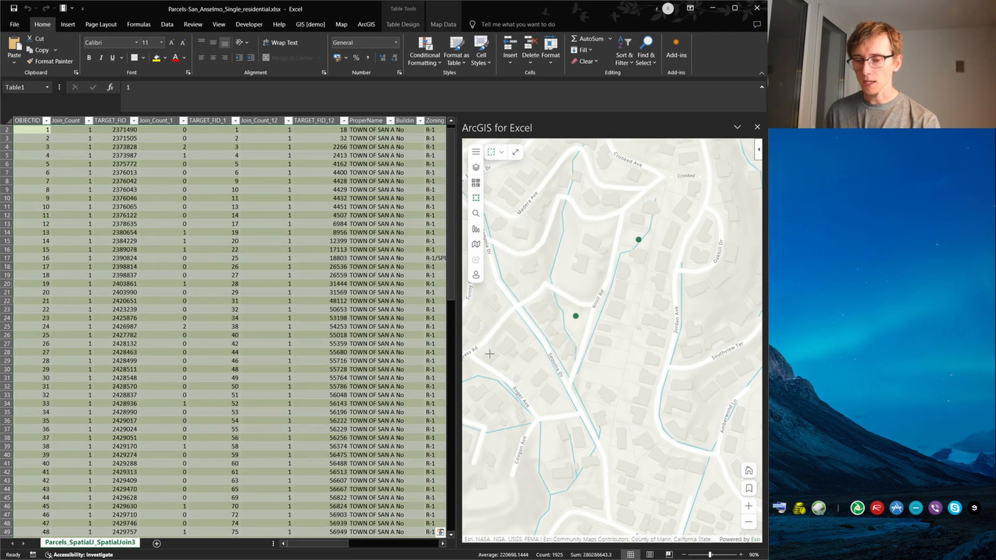
{"action": "left_click_drag", "start_coordinate": [668, 200], "coordinate": [468, 377]}
{"action": "scroll", "coordinate": [547, 283], "scroll_direction": "down", "scroll_amount": 1}
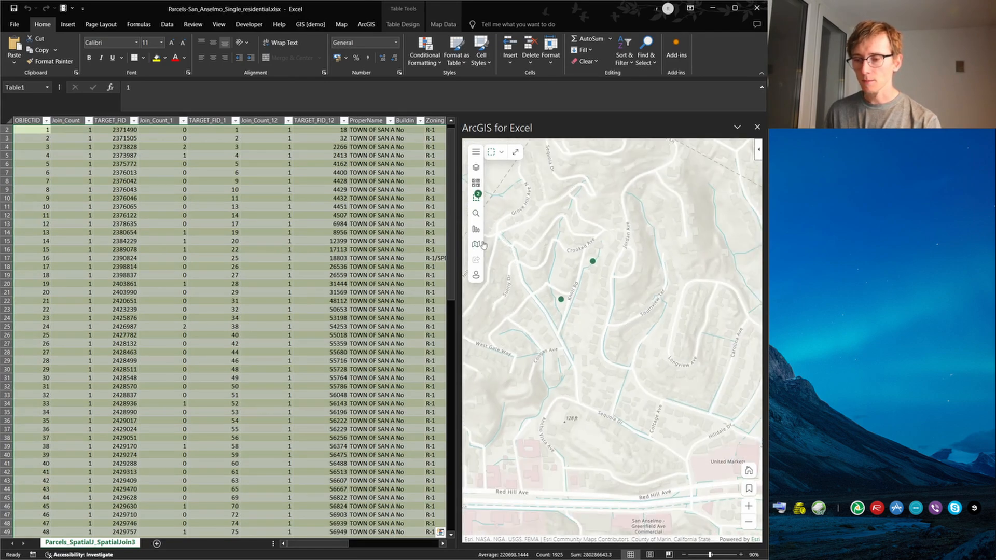
Filter the parcel sheet to the features selected on the map
{"action": "left_click", "coordinate": [476, 200]}
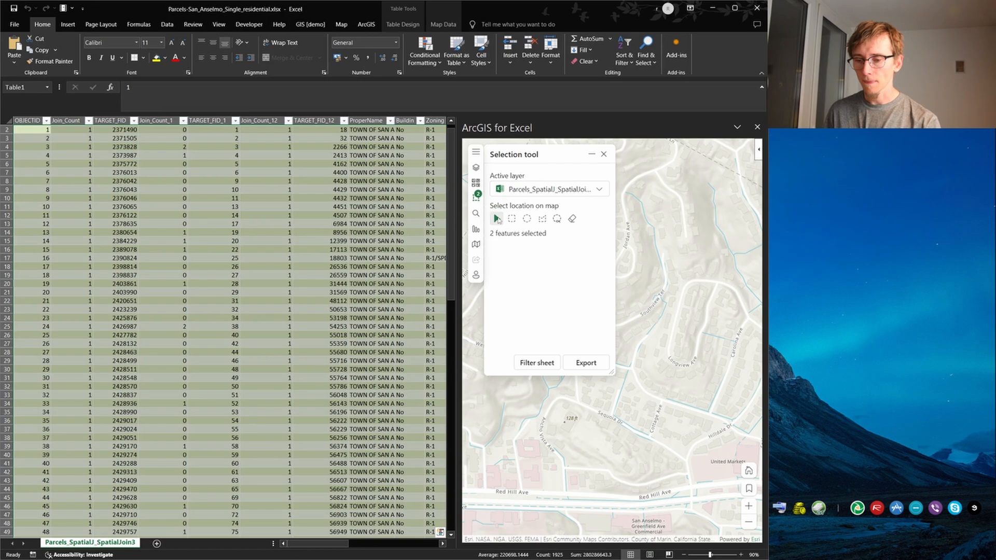
{"action": "left_click", "coordinate": [536, 363]}
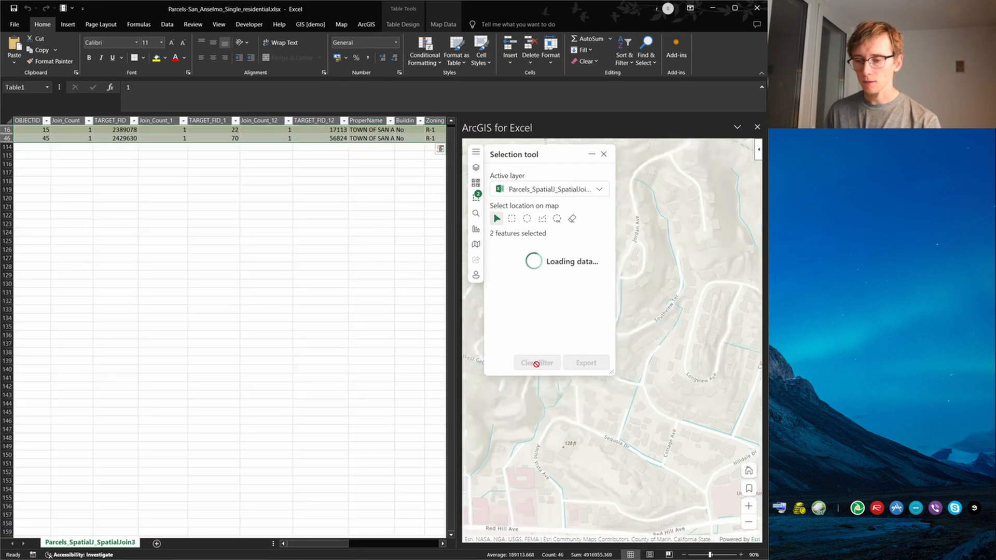
{"action": "left_click_drag", "start_coordinate": [311, 544], "coordinate": [212, 522]}
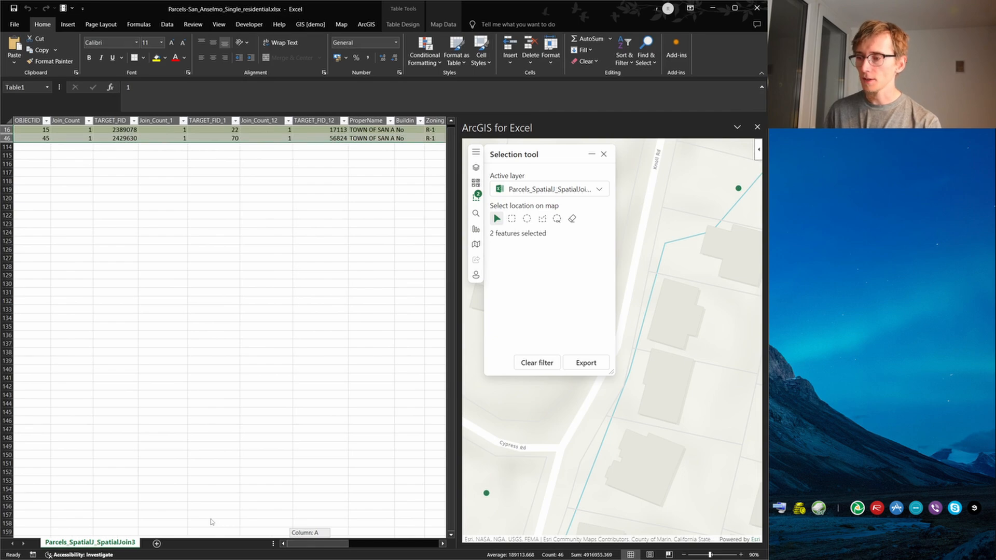
Export the selected parcels to a new sheet and close the selection tool
{"action": "left_click", "coordinate": [586, 362]}
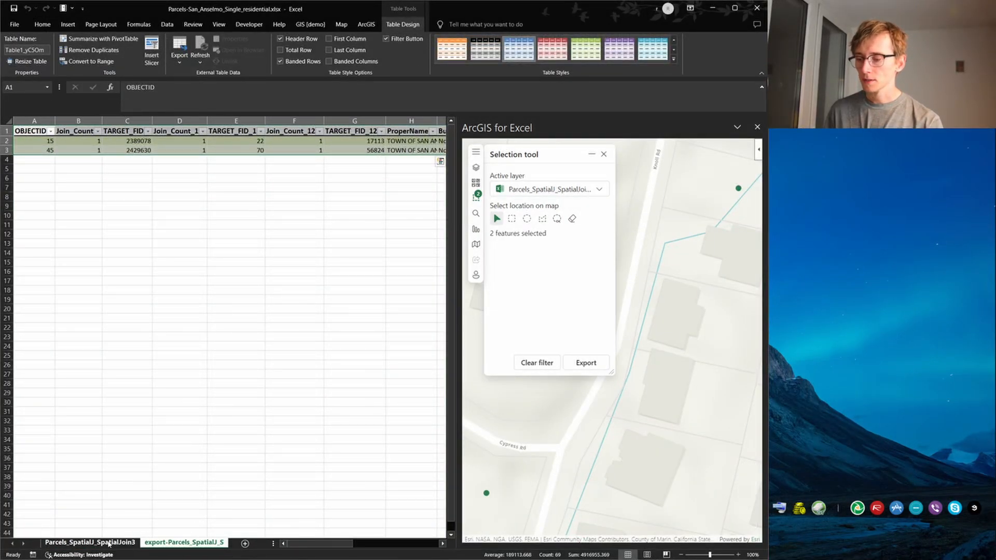
{"action": "left_click", "coordinate": [604, 154]}
{"action": "scroll", "coordinate": [573, 347], "scroll_direction": "down", "scroll_amount": 4}
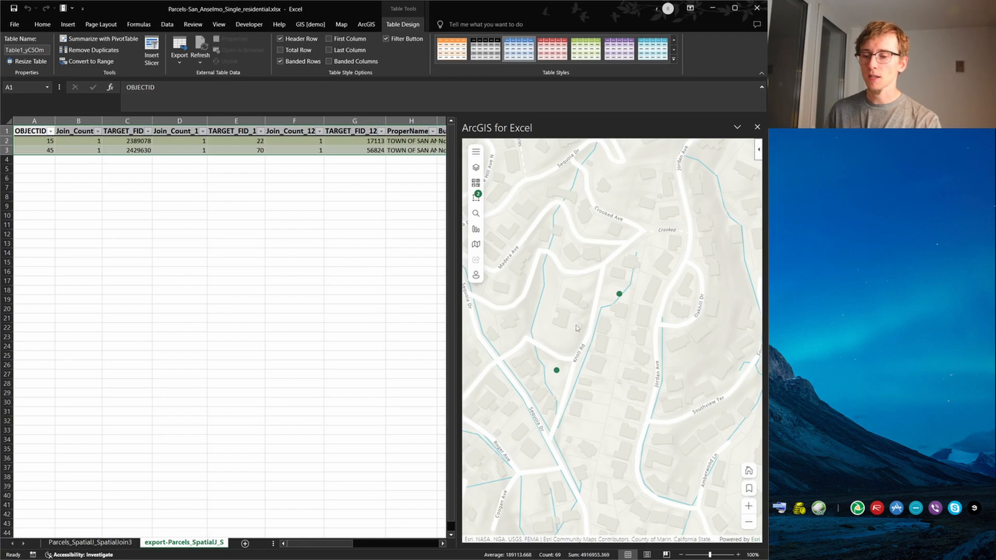
{"action": "scroll", "coordinate": [595, 339], "scroll_direction": "down", "scroll_amount": 2}
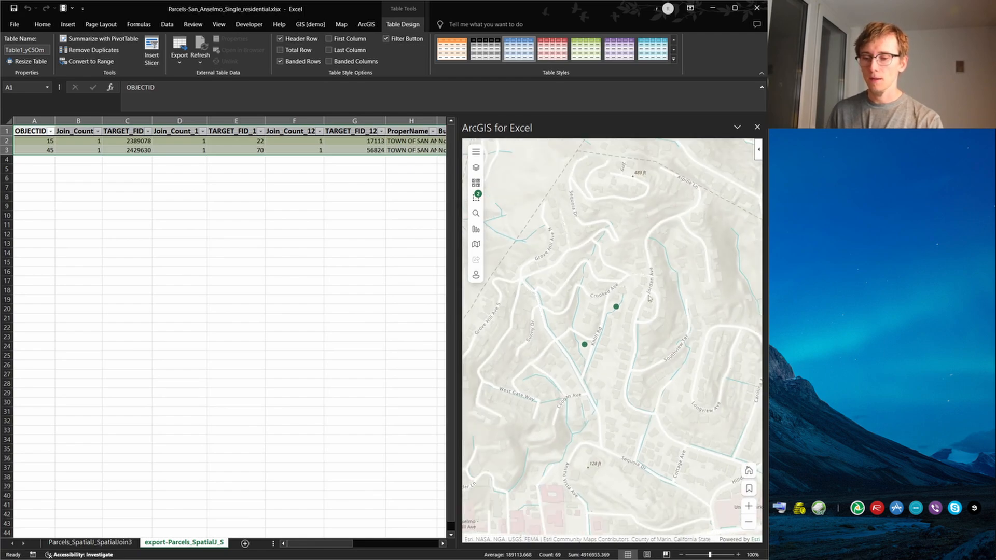